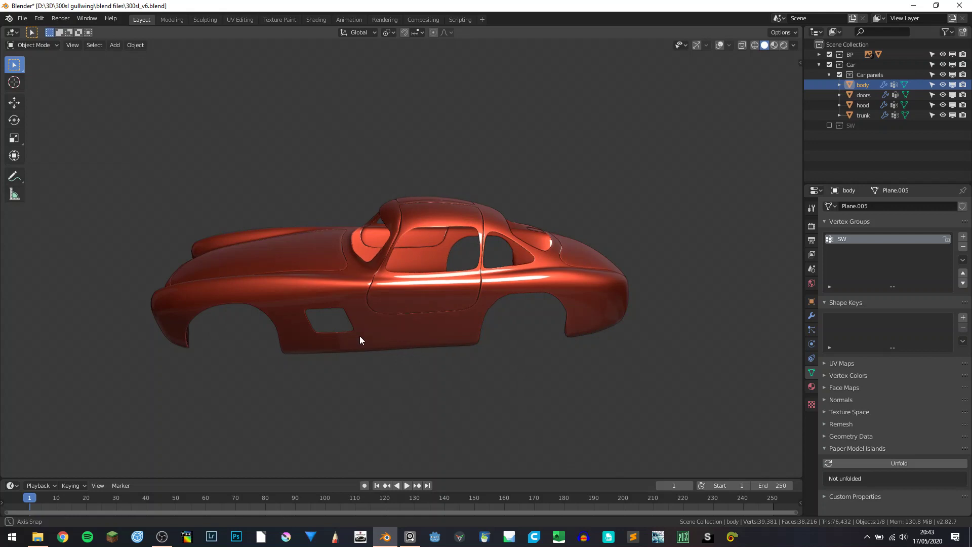
- Check the car body panels and save the file 300sl_v6.blend
{"action": "middle_click_drag", "start_coordinate": [359, 335], "coordinate": [390, 323]}
{"action": "scroll", "coordinate": [381, 328], "scroll_direction": "up", "scroll_amount": 3}
{"action": "middle_click_drag", "start_coordinate": [301, 317], "coordinate": [313, 329]}
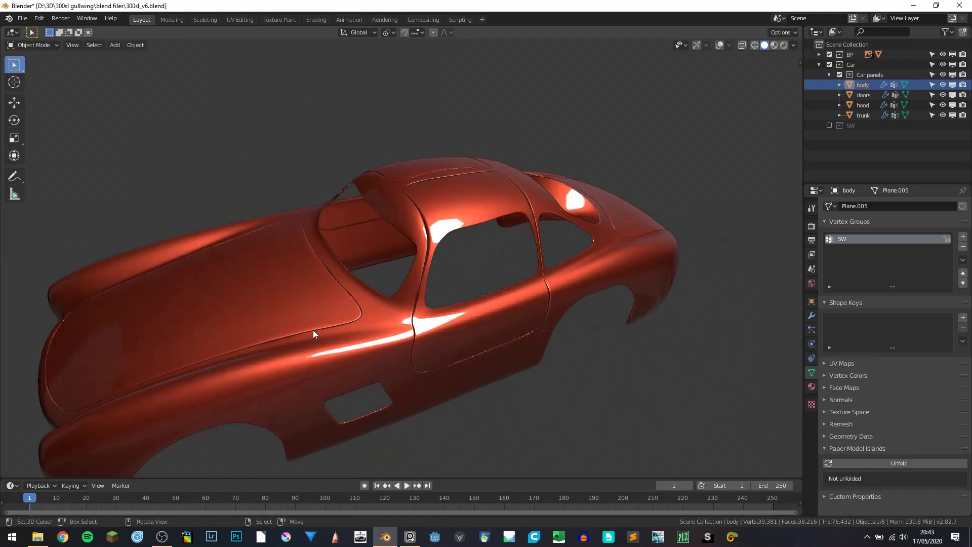
{"action": "scroll", "coordinate": [312, 333], "scroll_direction": "down", "scroll_amount": 3}
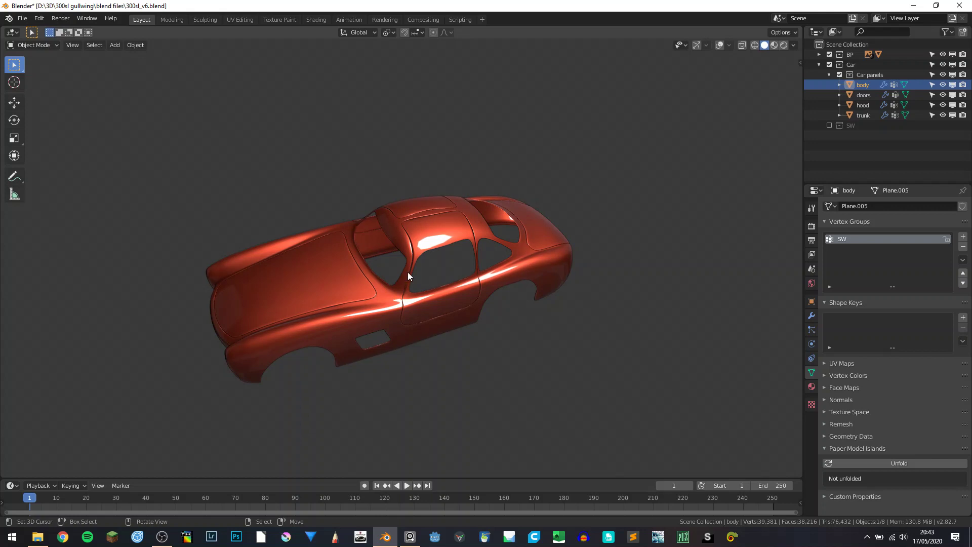
{"action": "middle_click_drag", "start_coordinate": [384, 311], "coordinate": [367, 299]}
{"action": "middle_click_drag", "start_coordinate": [349, 330], "coordinate": [348, 372]}
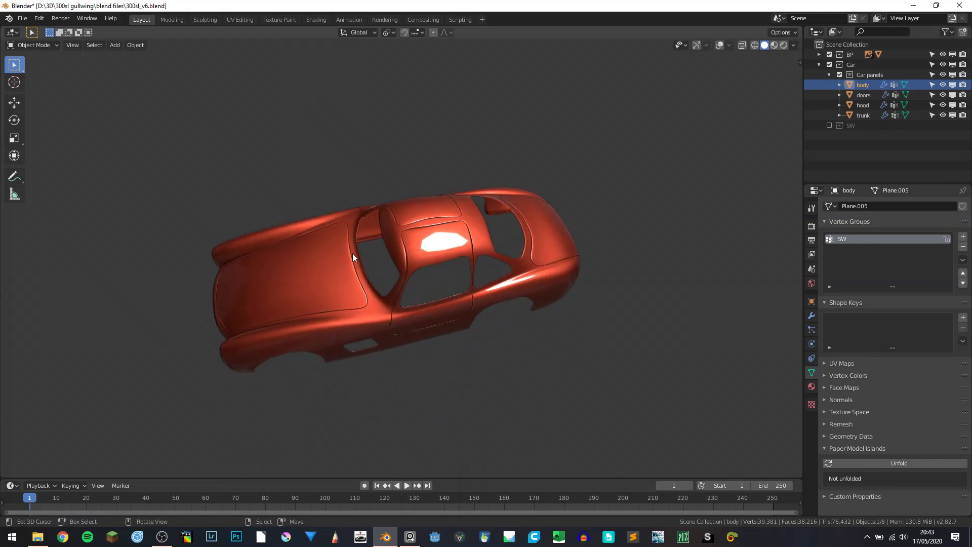
{"action": "middle_click_drag", "start_coordinate": [281, 318], "coordinate": [288, 298]}
{"action": "key", "text": "ctrl+s"}
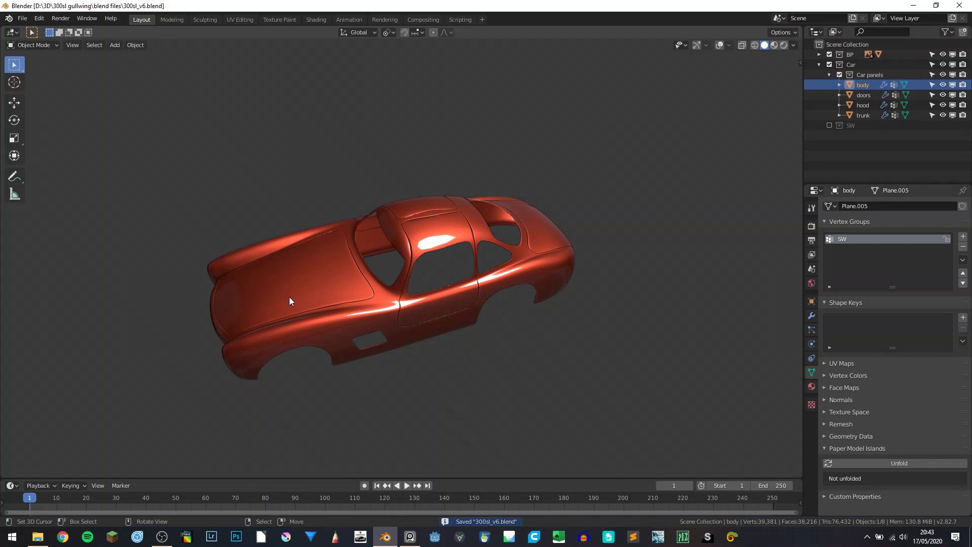
- Switch to the reference image board, examine the headlight in the black-and-white front photo, and return to Blender
{"action": "middle_click_drag", "start_coordinate": [290, 298], "coordinate": [481, 375]}
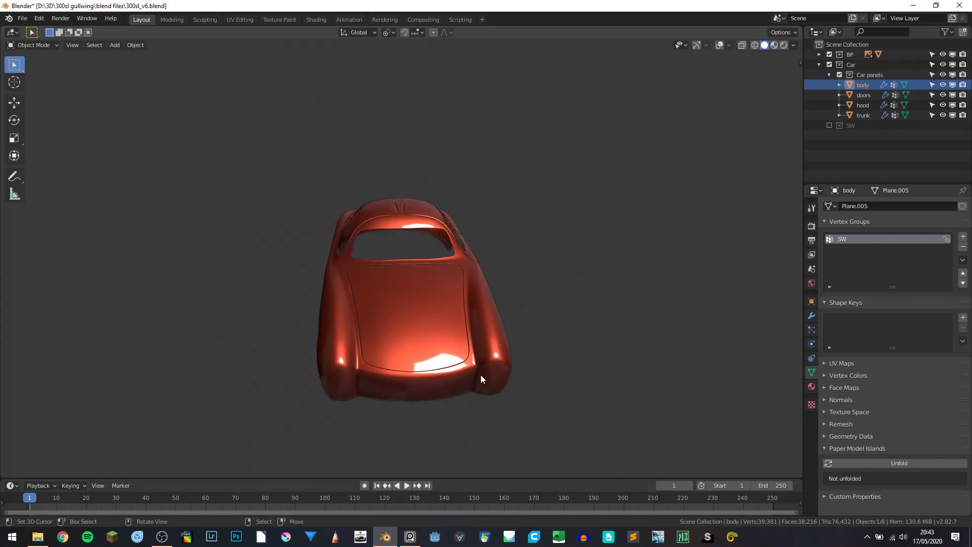
{"action": "key", "text": "KP_1"}
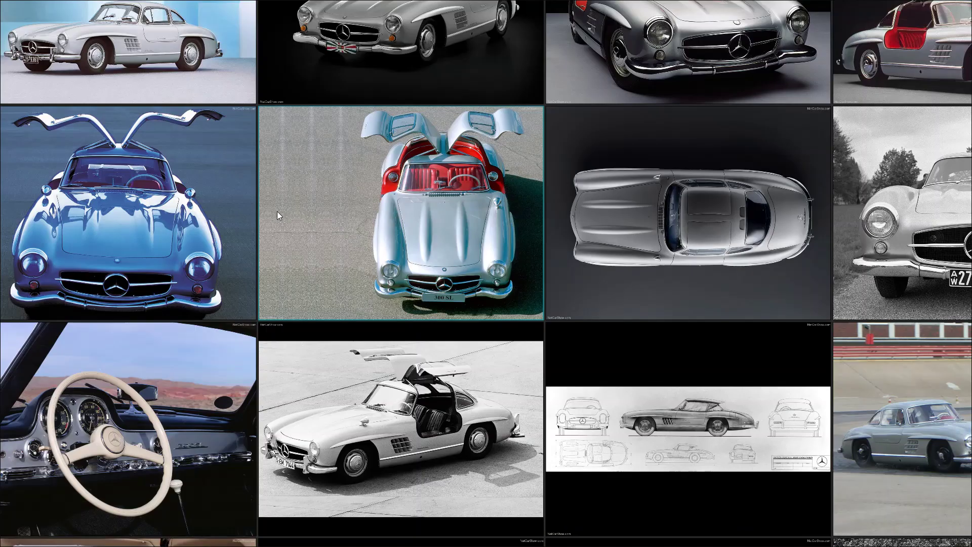
{"action": "scroll", "coordinate": [581, 187], "scroll_direction": "down", "scroll_amount": 5}
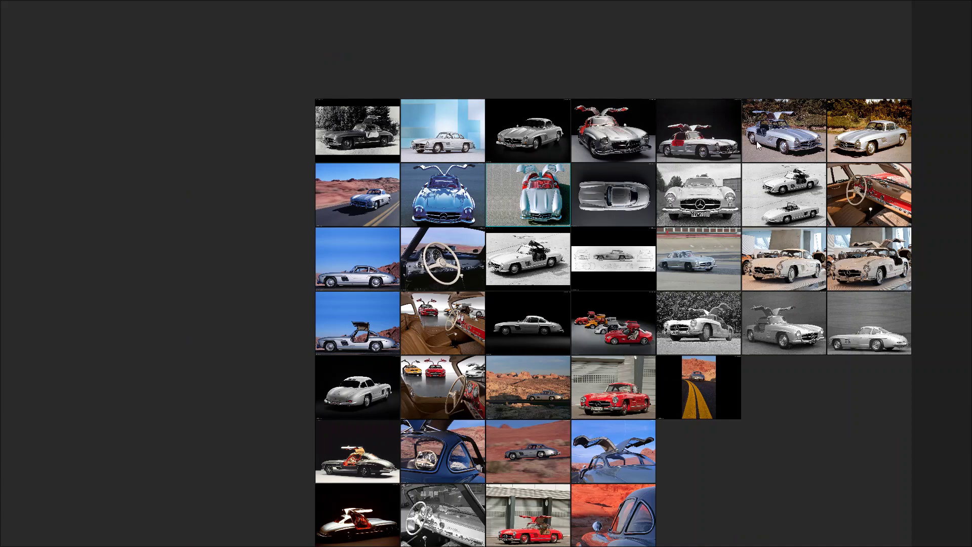
{"action": "scroll", "coordinate": [746, 205], "scroll_direction": "up", "scroll_amount": 10}
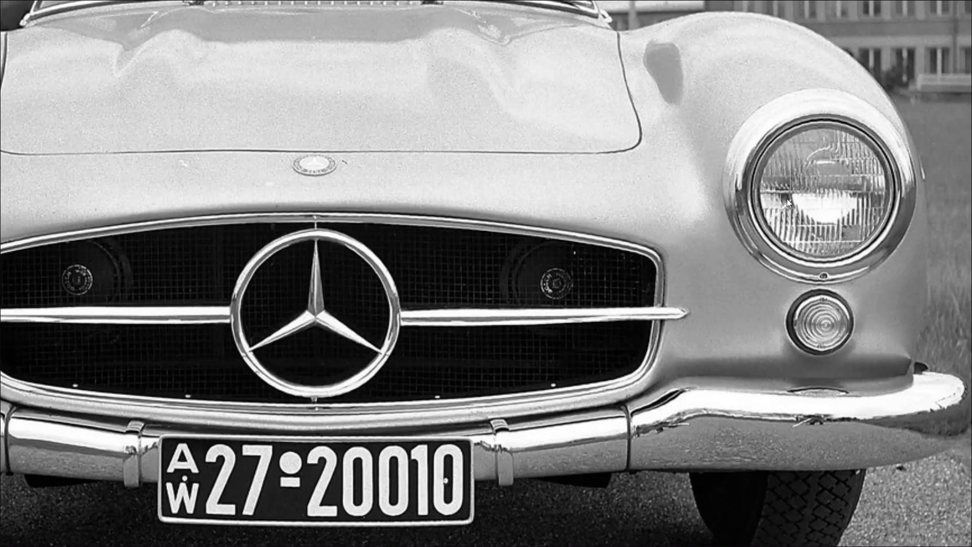
{"action": "scroll", "coordinate": [859, 136], "scroll_direction": "up", "scroll_amount": 3}
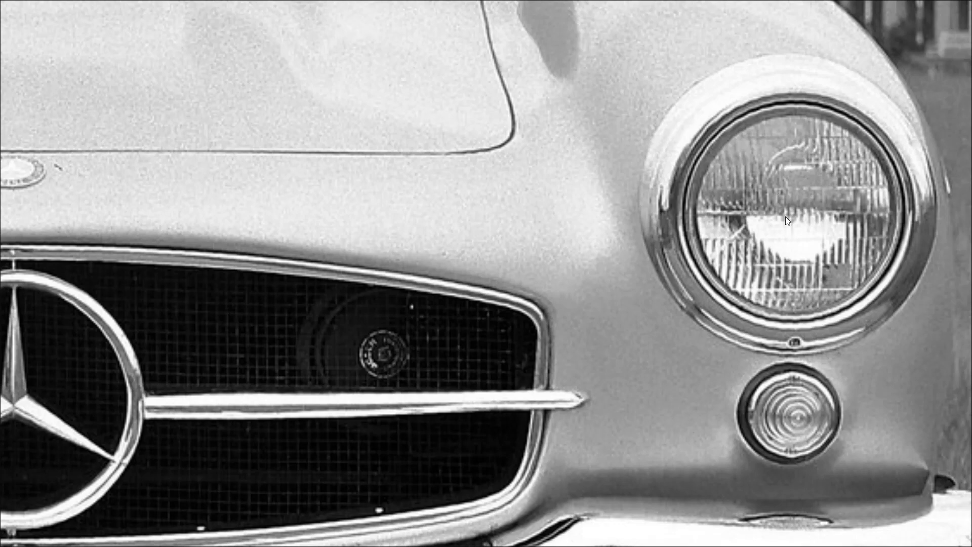
{"action": "scroll", "coordinate": [786, 217], "scroll_direction": "down", "scroll_amount": 3}
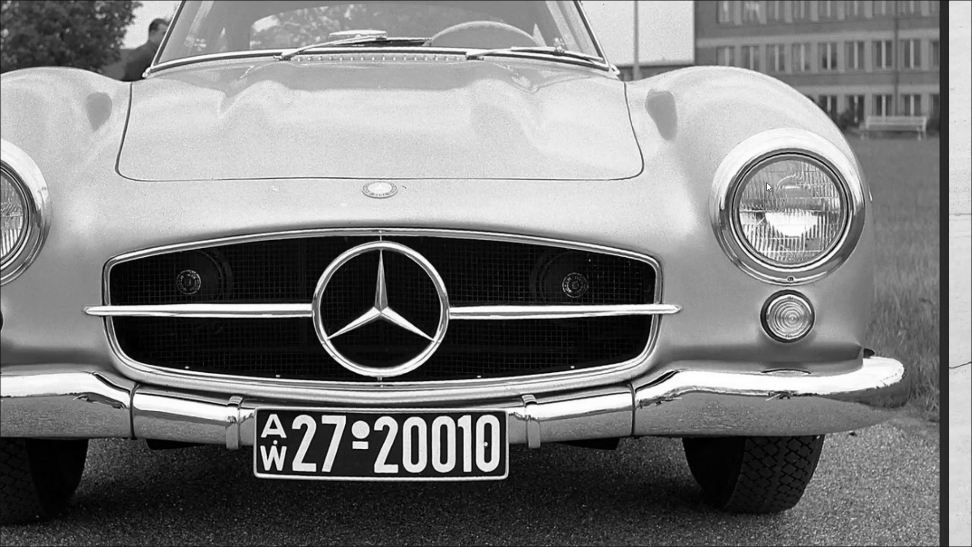
{"action": "scroll", "coordinate": [745, 226], "scroll_direction": "down", "scroll_amount": 8}
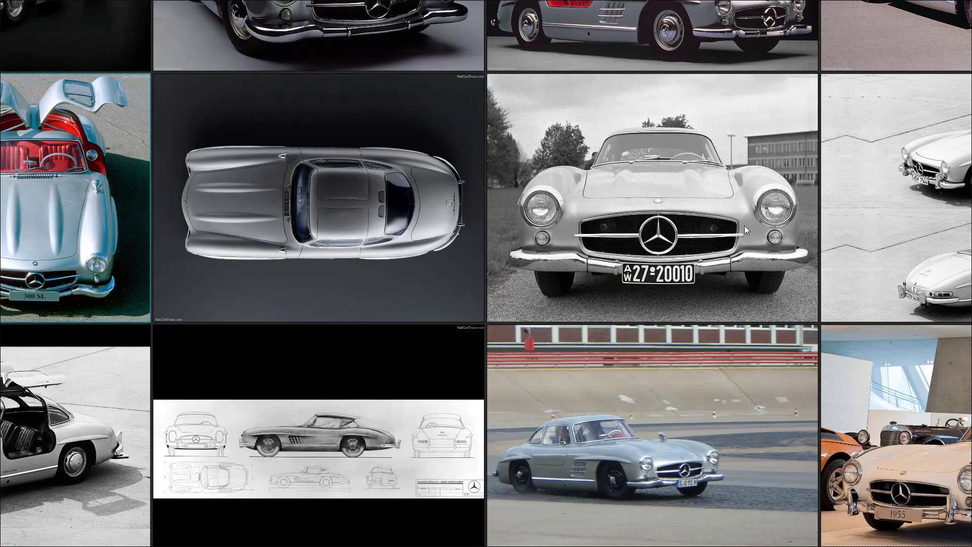
{"action": "key", "text": "alt+Tab"}
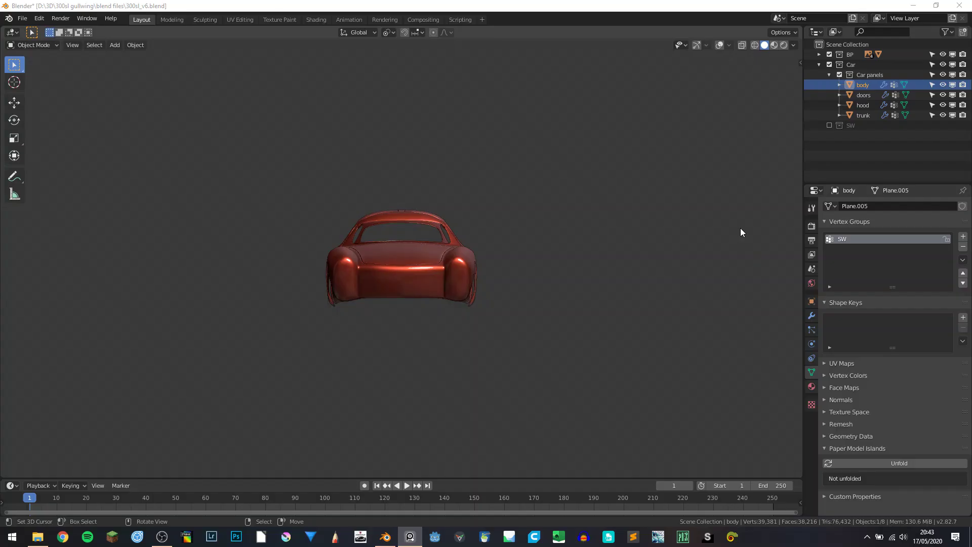
- Show the viewport overlays with the front blueprint and enter Edit Mode on the body at the front fender
{"action": "scroll", "coordinate": [532, 284], "scroll_direction": "up", "scroll_amount": 7}
{"action": "key", "text": "alt+shift+z"}
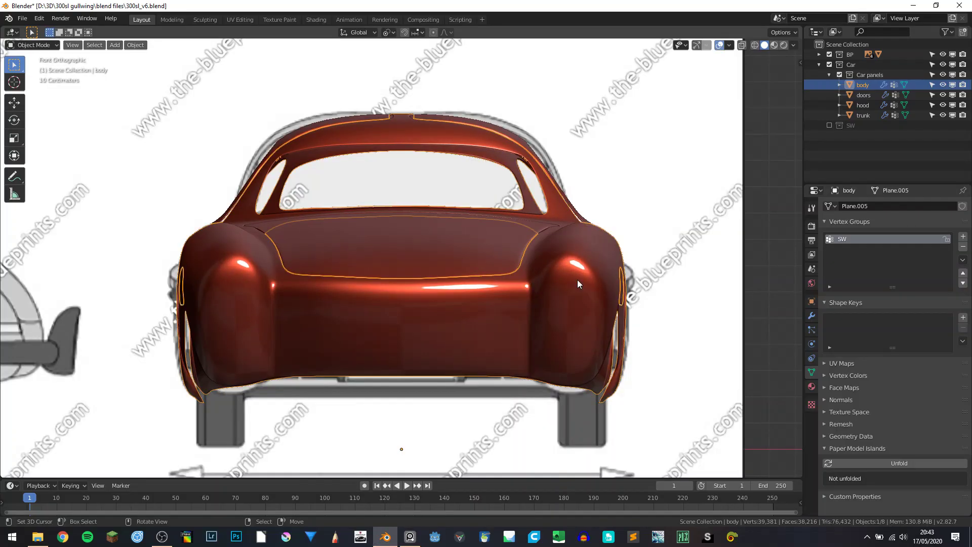
{"action": "middle_click_drag", "start_coordinate": [582, 275], "coordinate": [454, 254], "text": "shift"}
{"action": "key", "text": "Tab"}
{"action": "scroll", "coordinate": [454, 253], "scroll_direction": "up", "scroll_amount": 3}
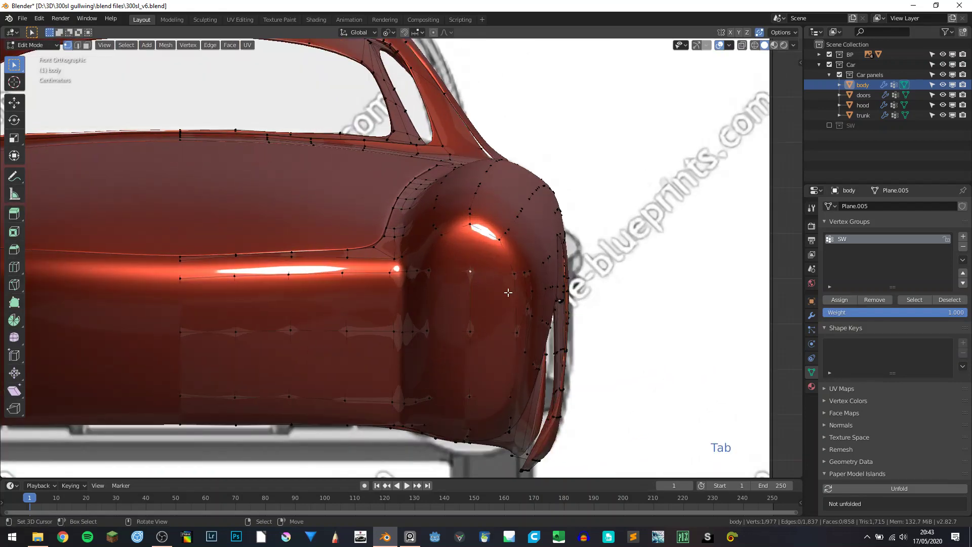
{"action": "scroll", "coordinate": [509, 292], "scroll_direction": "up", "scroll_amount": 1}
{"action": "middle_click_drag", "start_coordinate": [556, 289], "coordinate": [522, 286], "text": "shift"}
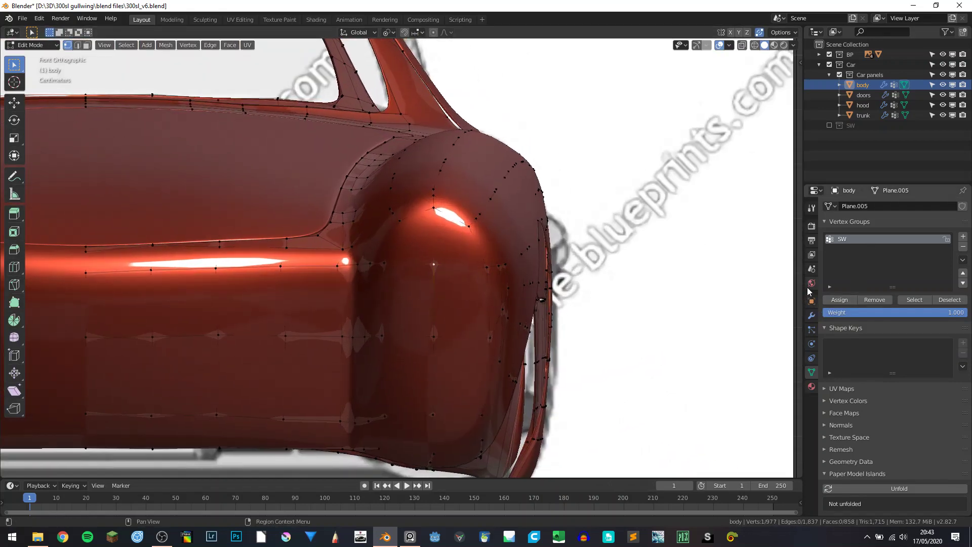
- Turn off the body's Subdivision and Shrinkwrap display in the viewport and snap the 3D cursor to the selected fender vertex
{"action": "left_click", "coordinate": [812, 315]}
{"action": "left_click", "coordinate": [893, 257]}
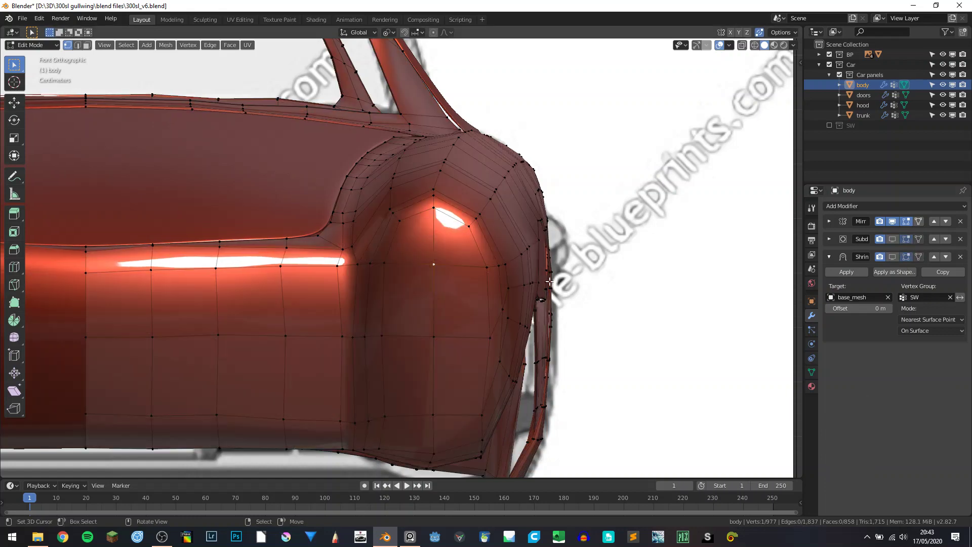
{"action": "key", "text": "shift+a"}
{"action": "key", "text": "Escape"}
{"action": "key", "text": "shift+s"}
{"action": "left_click", "coordinate": [482, 306]}
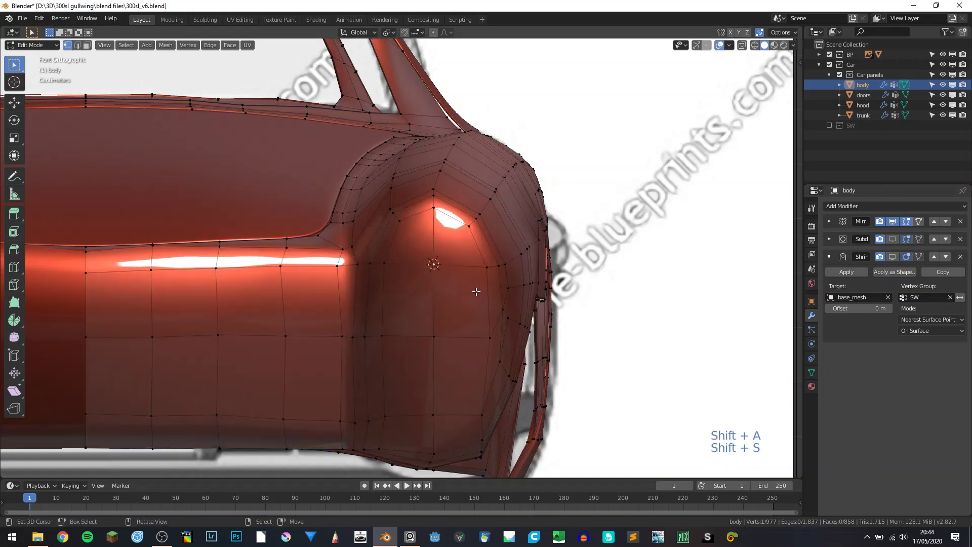
- Add a mesh circle at the 3D cursor and set its X rotation to 90°
{"action": "key", "text": "shift+a"}
{"action": "left_click", "coordinate": [440, 313]}
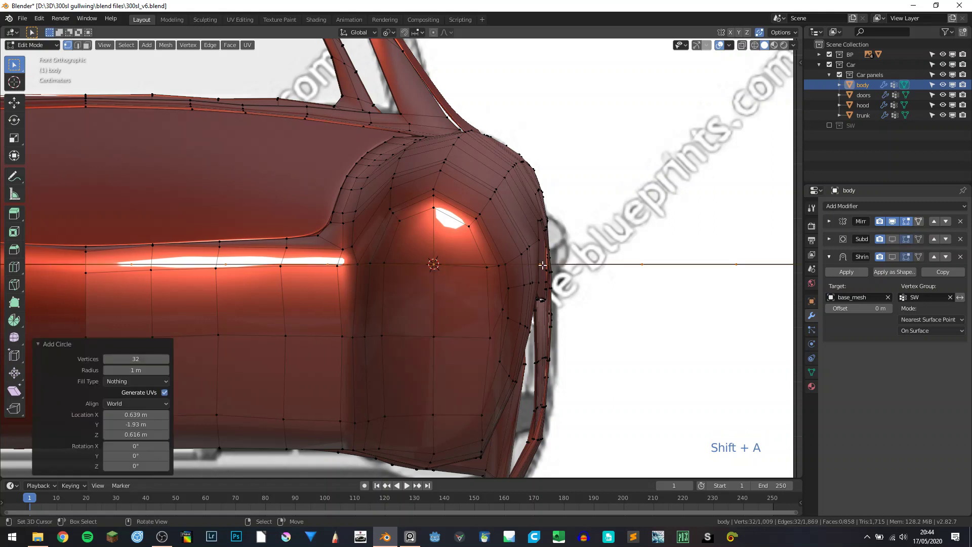
{"action": "left_click", "coordinate": [130, 449]}
{"action": "type", "text": "90"}
{"action": "key", "text": "Return"}
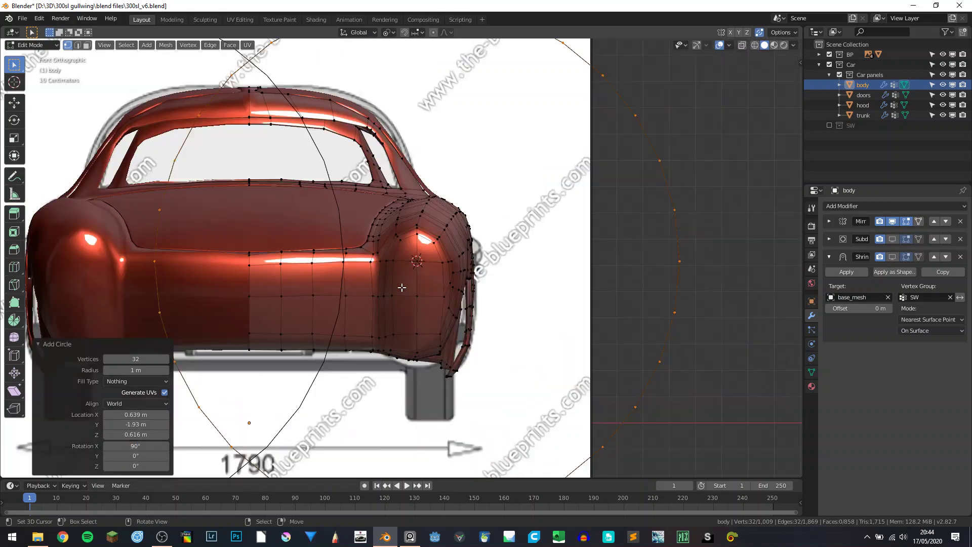
- Set the circle's radius to 0.111 m to match the blueprint's headlight ring, using wireframe shading
{"action": "scroll", "coordinate": [402, 287], "scroll_direction": "down", "scroll_amount": 5}
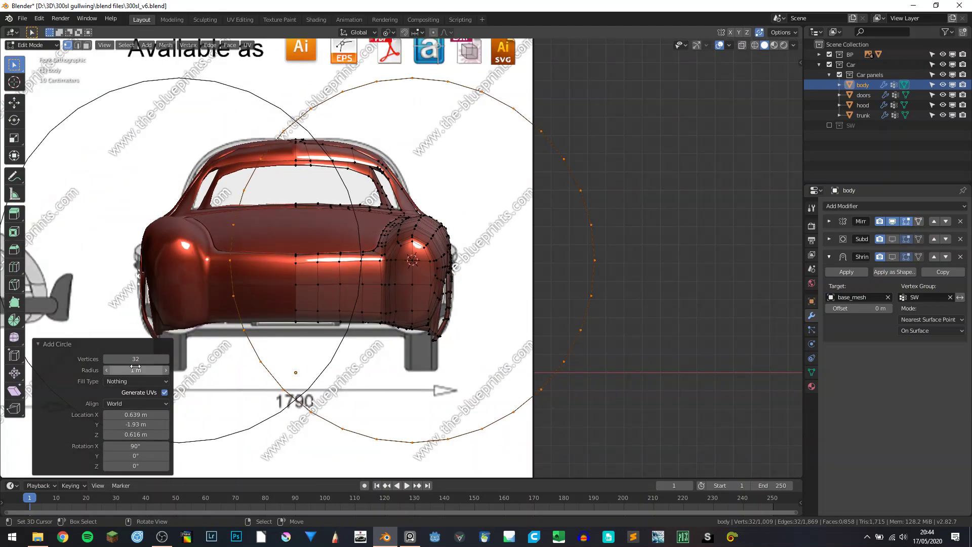
{"action": "left_click_drag", "start_coordinate": [136, 370], "coordinate": [96, 370]}
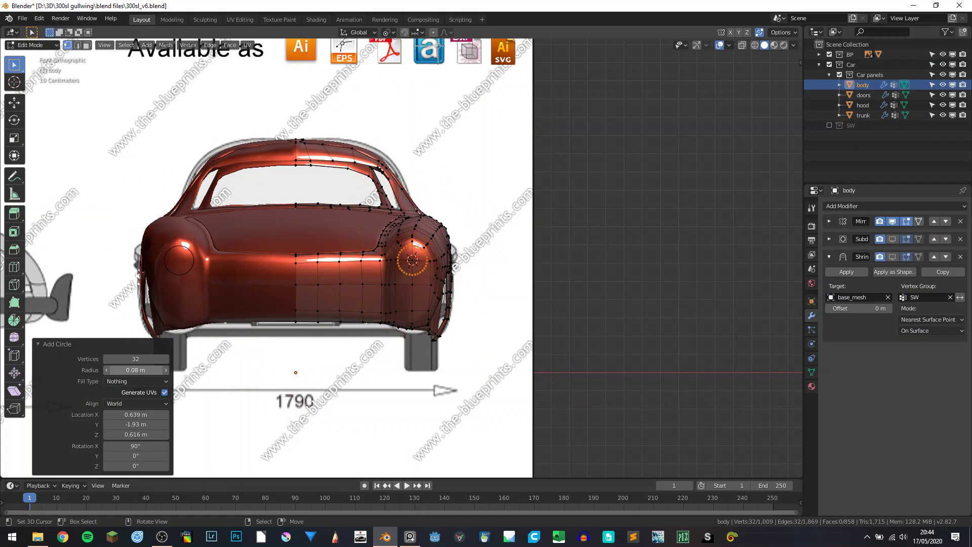
{"action": "scroll", "coordinate": [455, 272], "scroll_direction": "up", "scroll_amount": 4}
{"action": "key", "text": "shift+z"}
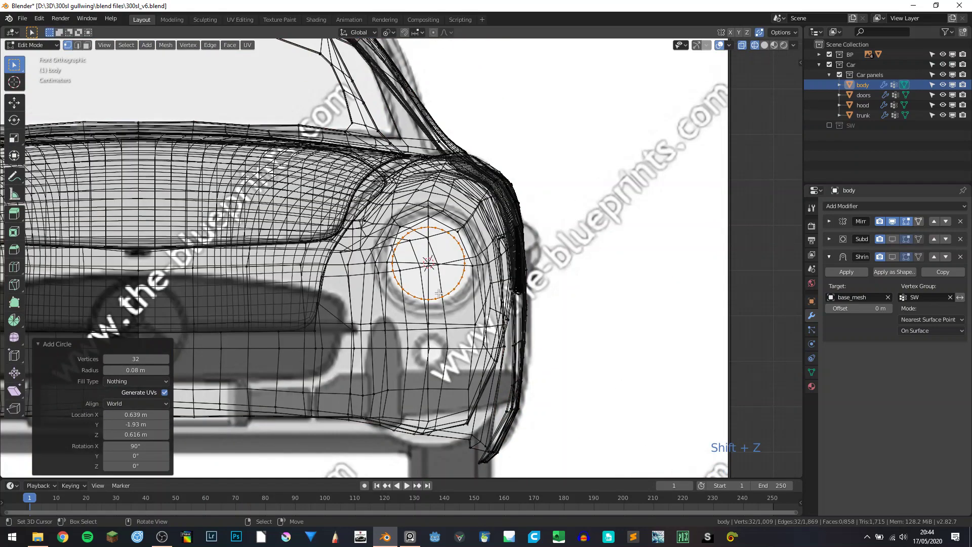
{"action": "scroll", "coordinate": [416, 315], "scroll_direction": "up", "scroll_amount": 1}
{"action": "key", "text": "shift"}
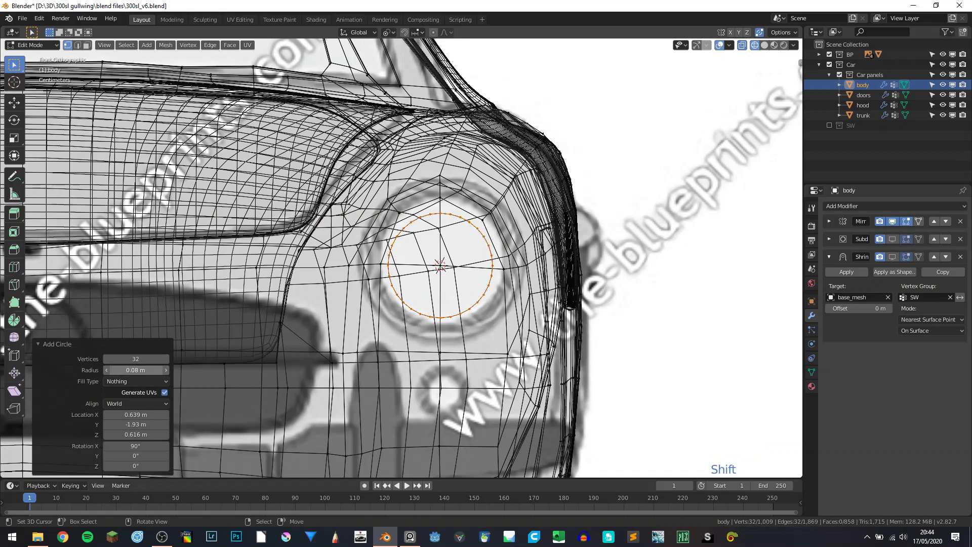
{"action": "left_click_drag", "start_coordinate": [135, 370], "coordinate": [182, 371], "text": "shift"}
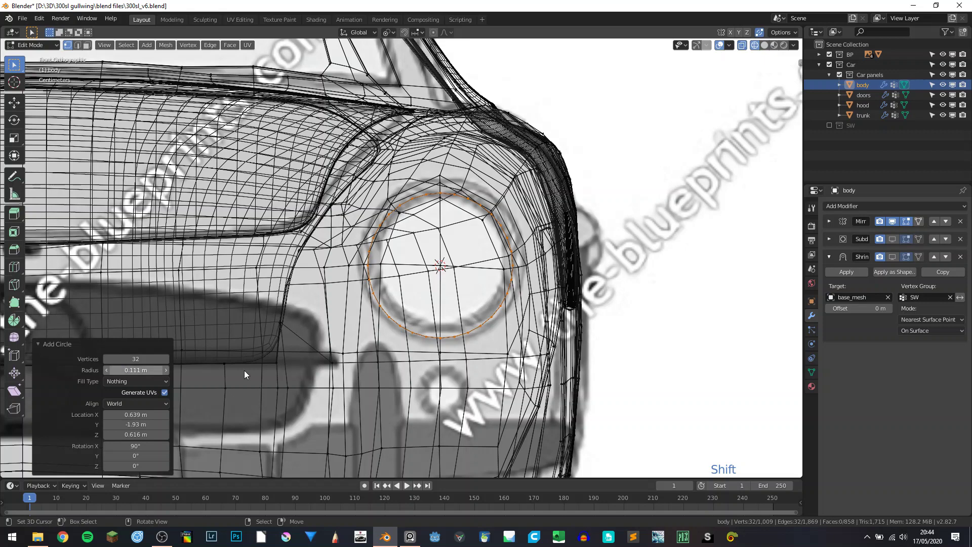
- Move the circle about 0.0025 m in X and 0.0075 m in Z onto the blueprint's headlight ring
{"action": "scroll", "coordinate": [450, 296], "scroll_direction": "up", "scroll_amount": 1}
{"action": "key", "text": "g"}
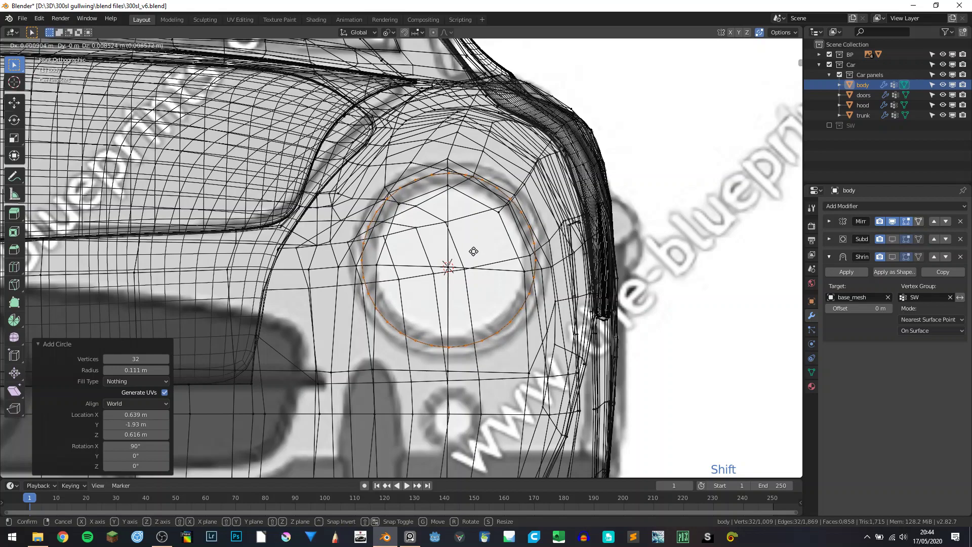
{"action": "left_click", "coordinate": [484, 264]}
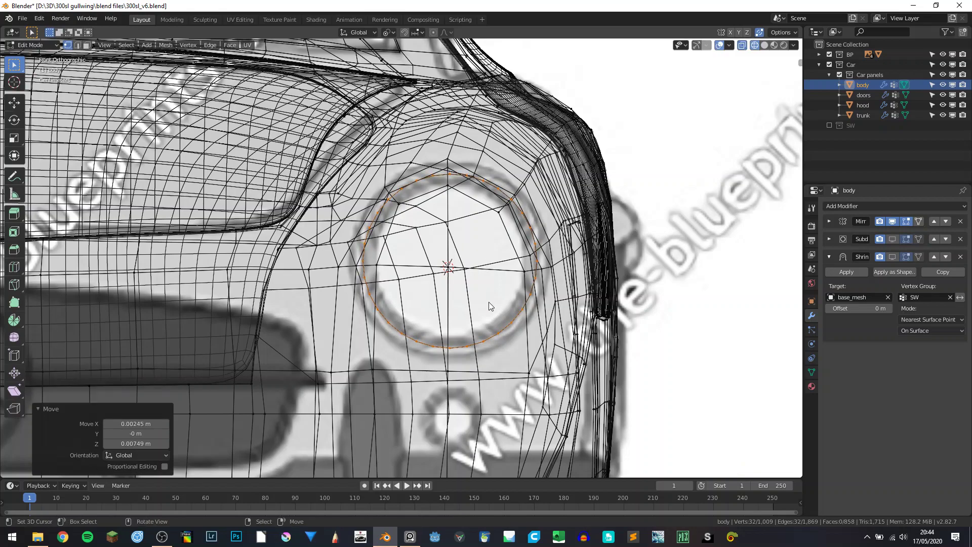
- Return to solid shading and undo both the move and the creation of the 32-vertex circle
{"action": "middle_click_drag", "start_coordinate": [488, 302], "coordinate": [462, 323]}
{"action": "key", "text": "shift+z"}
{"action": "scroll", "coordinate": [474, 313], "scroll_direction": "down", "scroll_amount": 6}
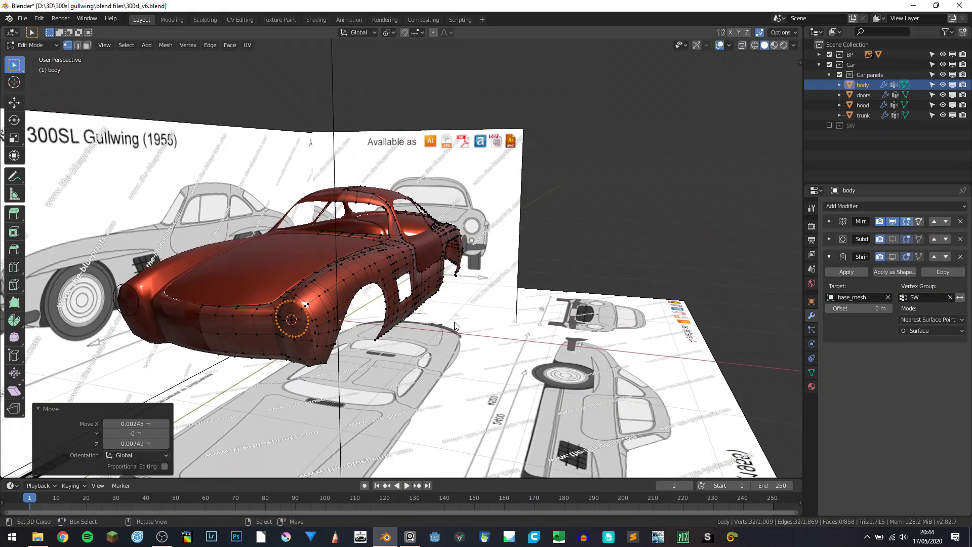
{"action": "key", "text": "ctrl+z"}
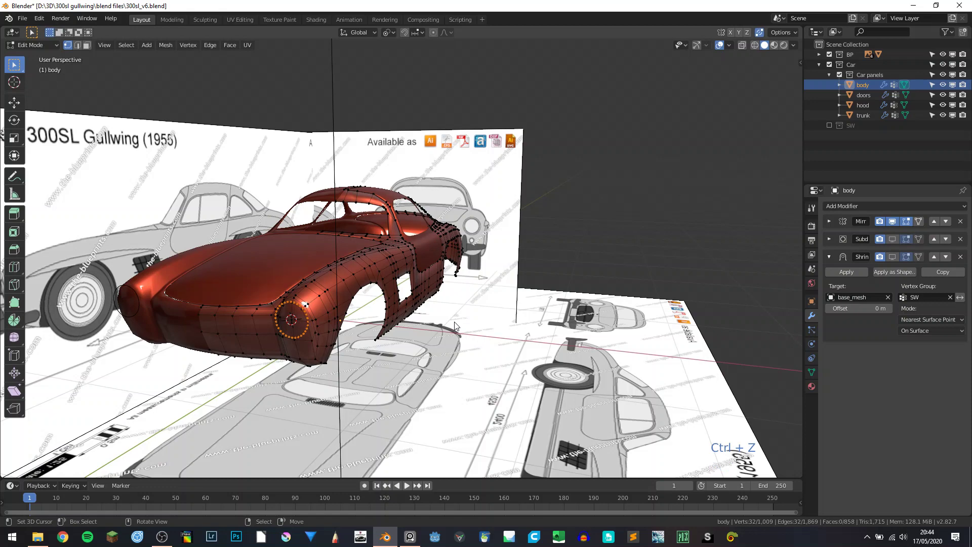
{"action": "key", "text": "ctrl+z"}
- Add a circle at the 3D cursor with an X rotation of 90° and 8 vertices
{"action": "key", "text": "shift+a"}
{"action": "left_click", "coordinate": [454, 322]}
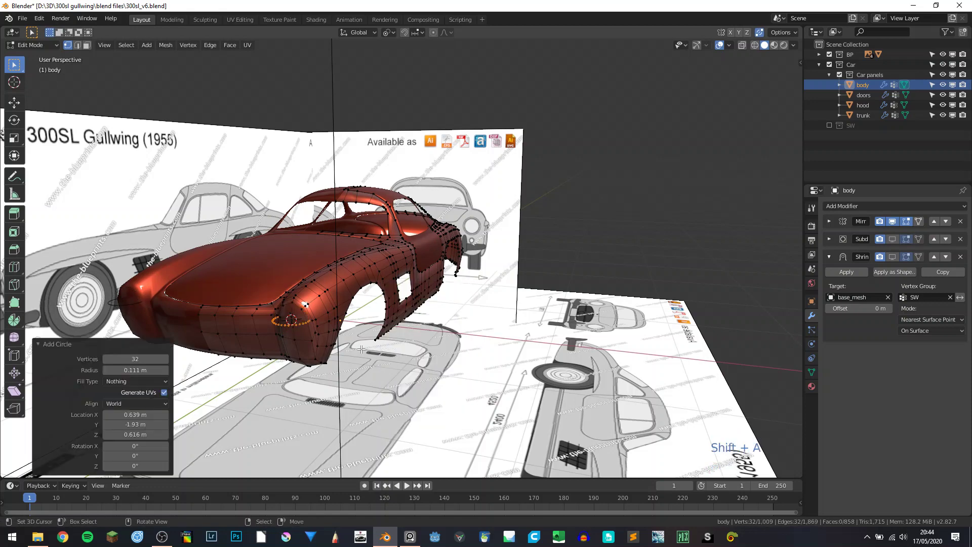
{"action": "left_click", "coordinate": [131, 447]}
{"action": "key", "text": "Return"}
{"action": "key", "text": "KP_1"}
{"action": "key", "text": "KP_Decimal"}
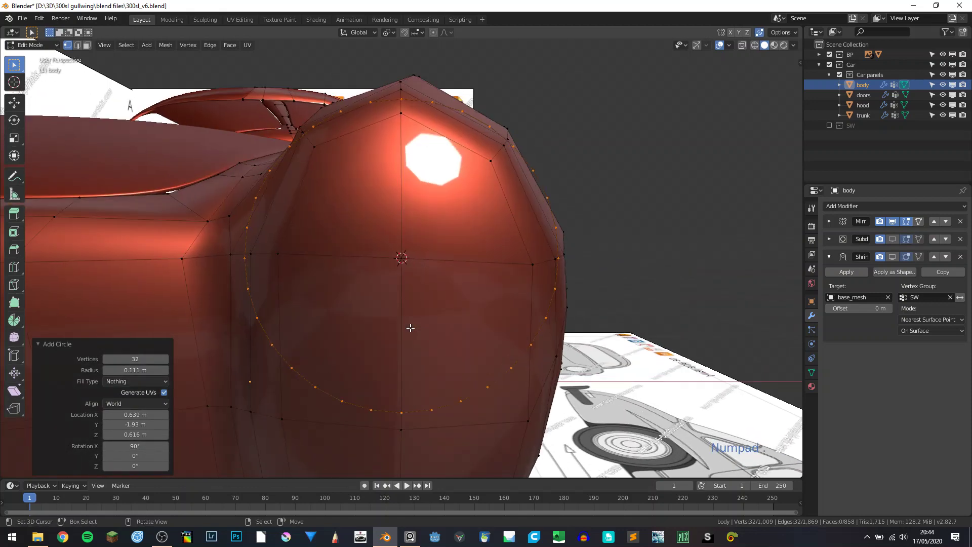
{"action": "key", "text": "KP_1"}
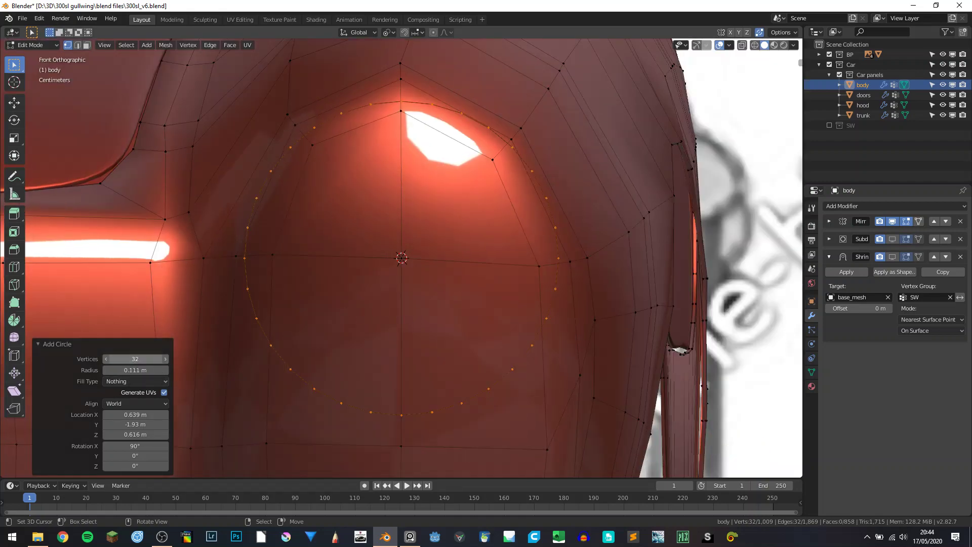
{"action": "left_click_drag", "start_coordinate": [135, 359], "coordinate": [109, 358]}
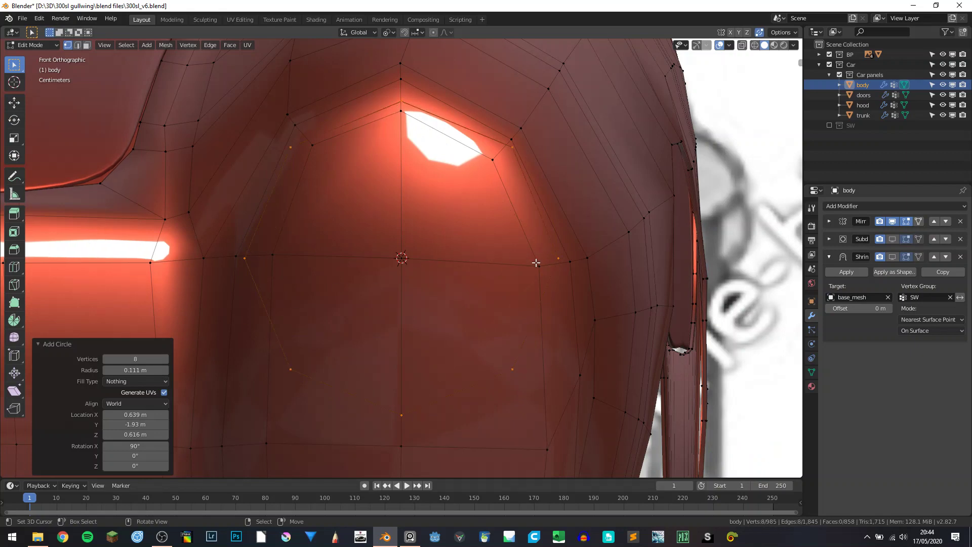
- Move the circle about 0.0024 m in X and 0.0041 m in Z onto the headlight ring, then return to Object Mode
{"action": "key", "text": "shift+z"}
{"action": "key", "text": "g"}
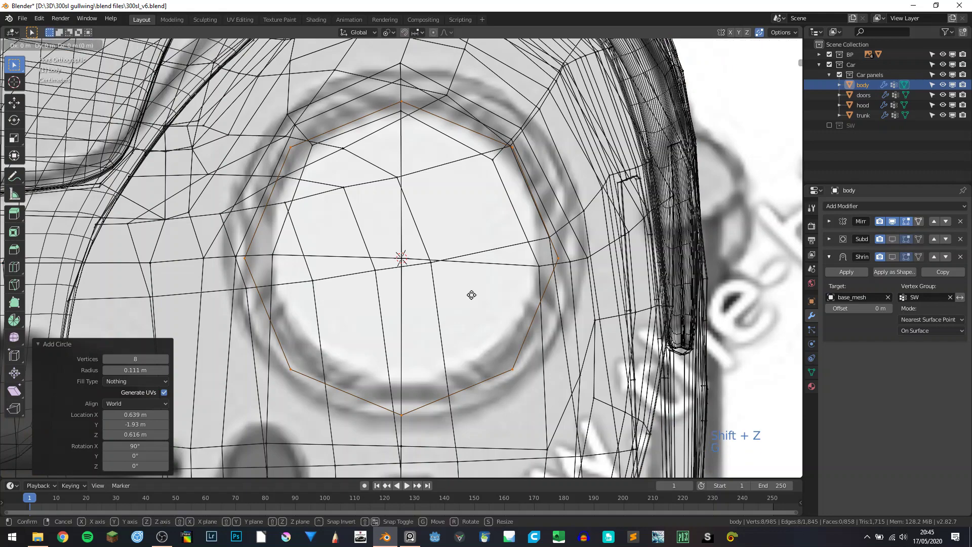
{"action": "left_click", "coordinate": [505, 237]}
{"action": "scroll", "coordinate": [512, 249], "scroll_direction": "down", "scroll_amount": 3}
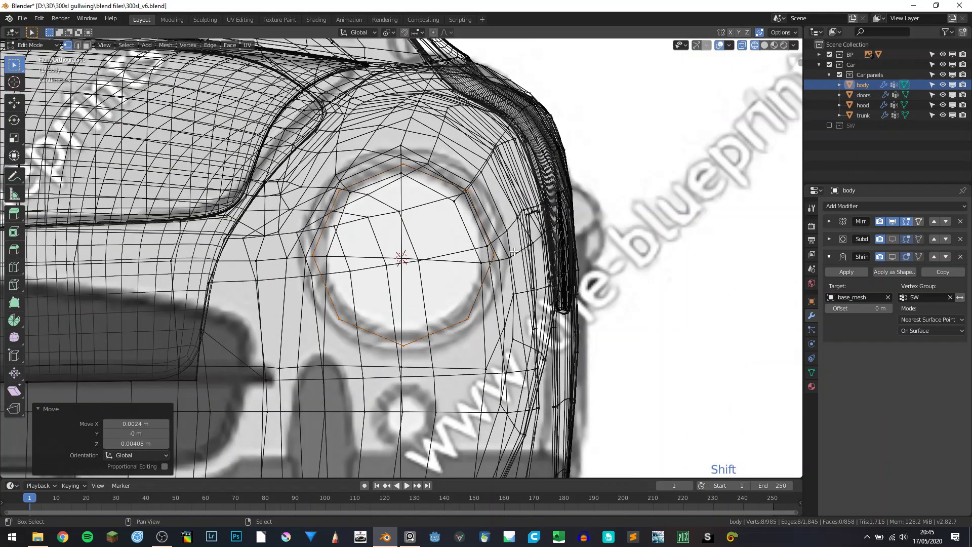
{"action": "key", "text": "shift+z"}
{"action": "mouse_move", "coordinate": [513, 251]}
{"action": "middle_mouse_down"}
{"action": "mouse_move", "coordinate": [581, 276]}
{"action": "mouse_move", "coordinate": [426, 239]}
{"action": "mouse_move", "coordinate": [429, 292]}
{"action": "mouse_move", "coordinate": [420, 243]}
{"action": "mouse_move", "coordinate": [433, 223]}
{"action": "mouse_move", "coordinate": [421, 230]}
{"action": "mouse_move", "coordinate": [451, 212]}
{"action": "middle_mouse_up"}
{"action": "key", "text": "Tab"}
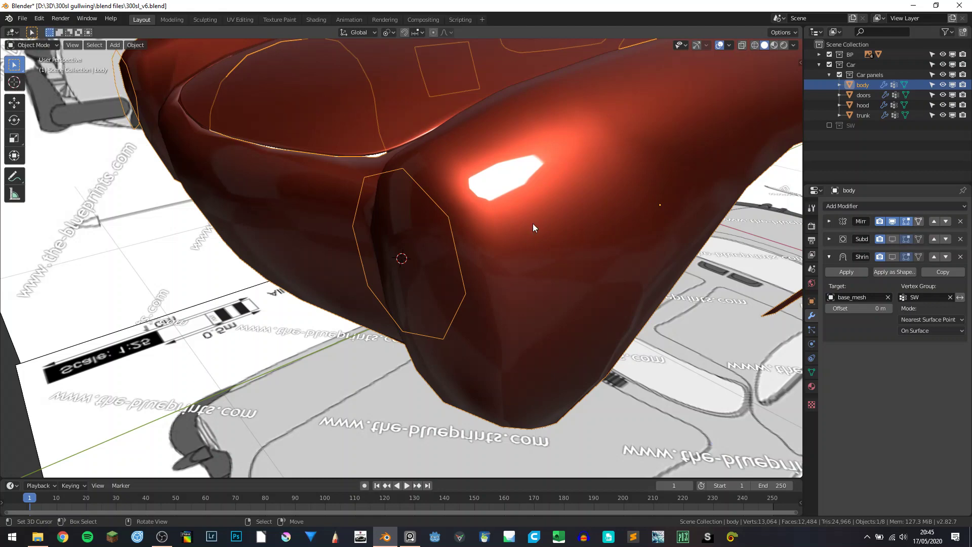
- Duplicate the body's Shrinkwrap modifier and apply one copy, then bring up the body's vertex groups in Edit Mode
{"action": "left_click", "coordinate": [938, 275]}
{"action": "left_click", "coordinate": [853, 275]}
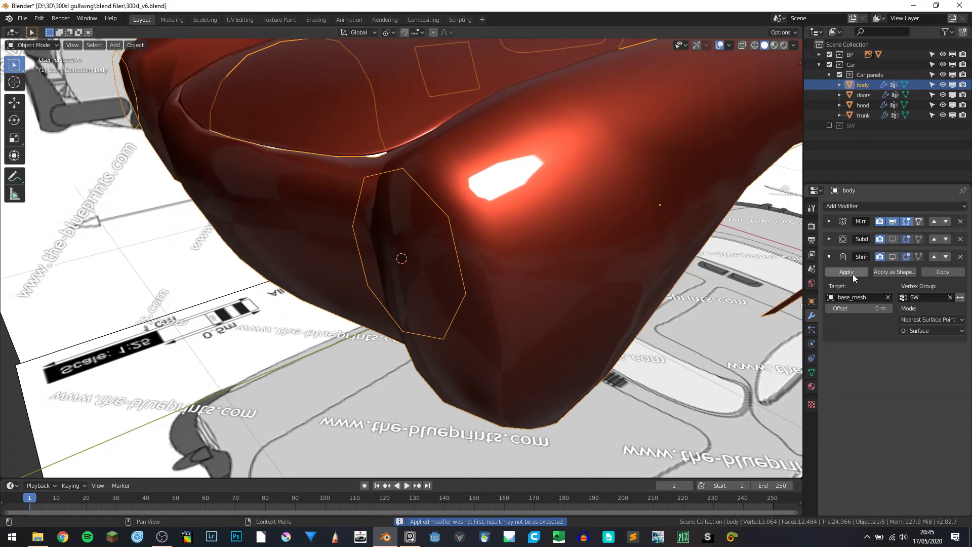
{"action": "key", "text": "Tab"}
{"action": "key", "text": "Tab"}
{"action": "key", "text": "Tab"}
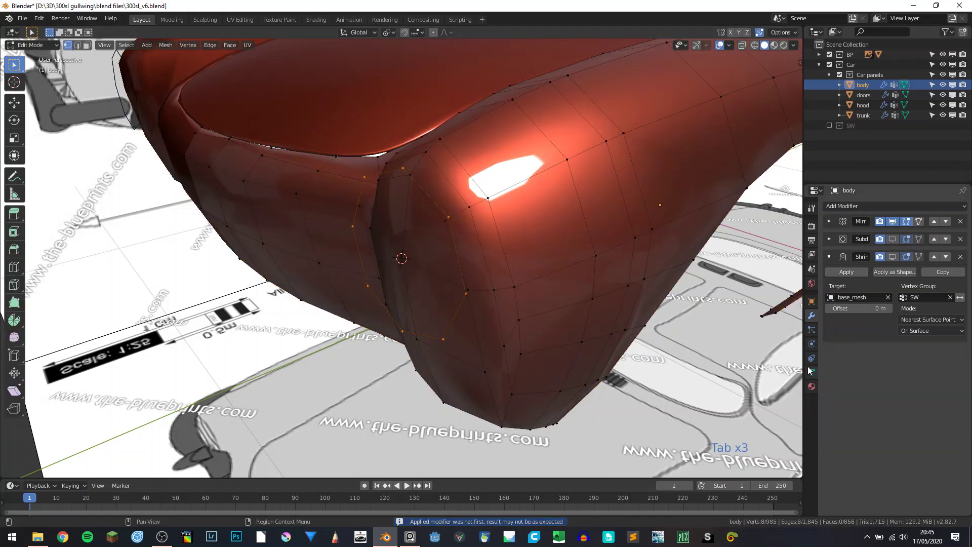
{"action": "key", "text": "Tab"}
{"action": "left_click", "coordinate": [812, 372]}
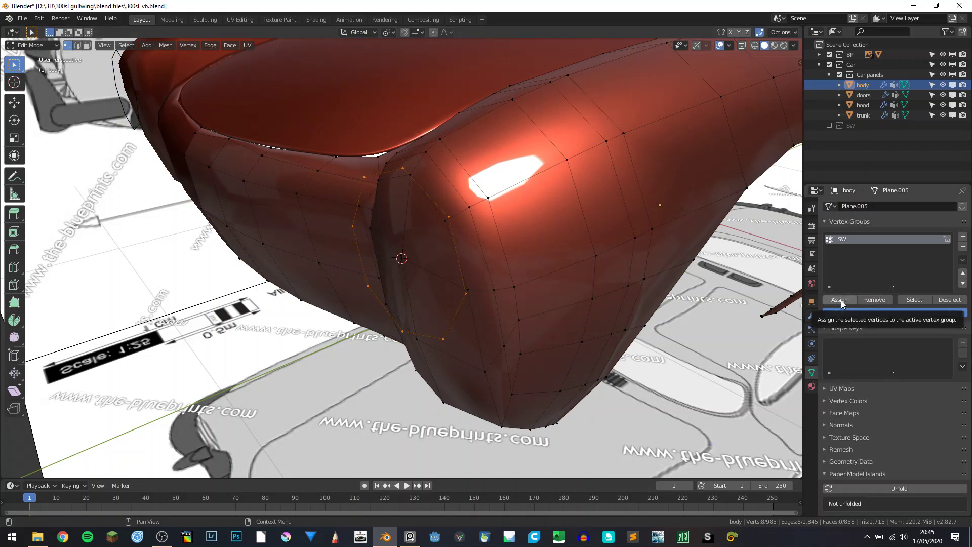
- Separate the selected headlight circle from the body into its own object and select that object in Object Mode
{"action": "middle_click_drag", "start_coordinate": [498, 258], "coordinate": [459, 242]}
{"action": "key", "text": "p"}
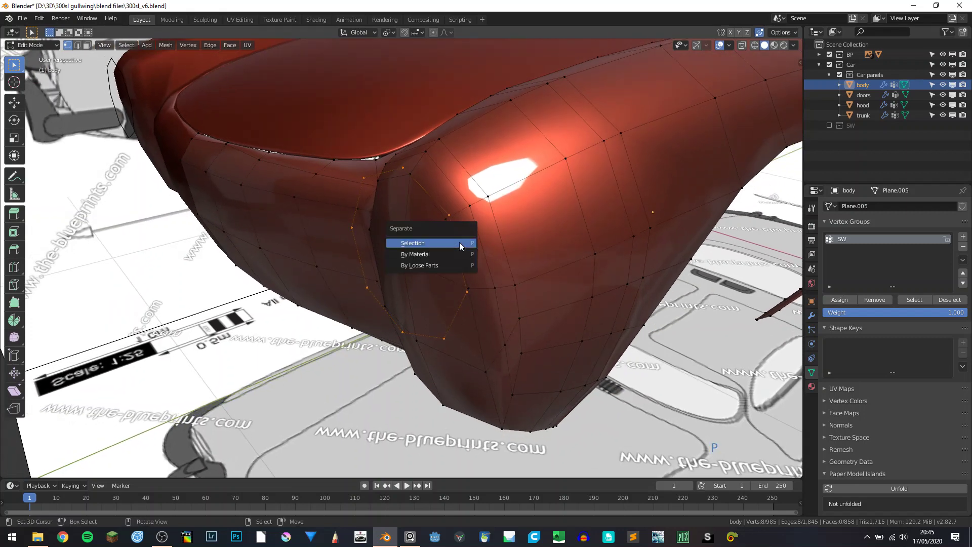
{"action": "left_click", "coordinate": [446, 244]}
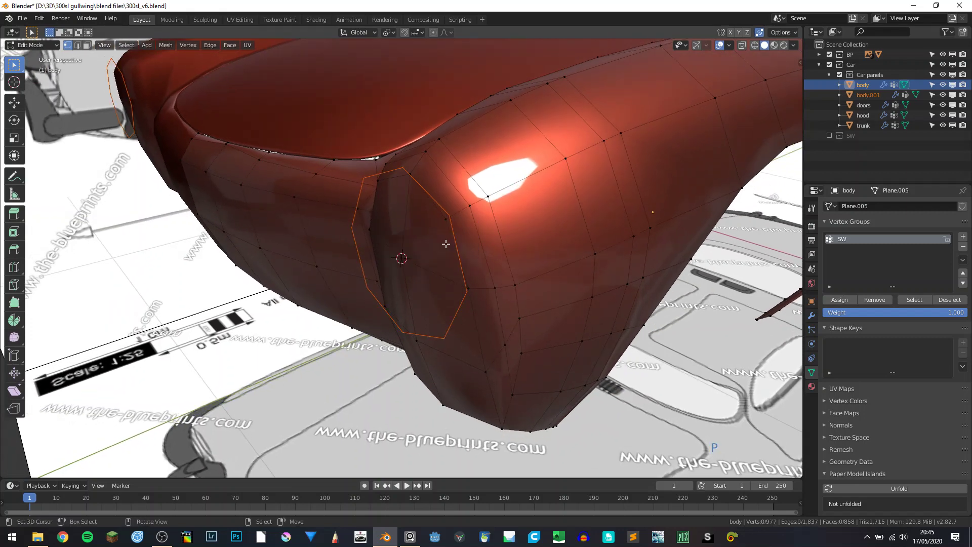
{"action": "key", "text": "Tab"}
{"action": "left_click", "coordinate": [449, 215]}
{"action": "key", "text": "g"}
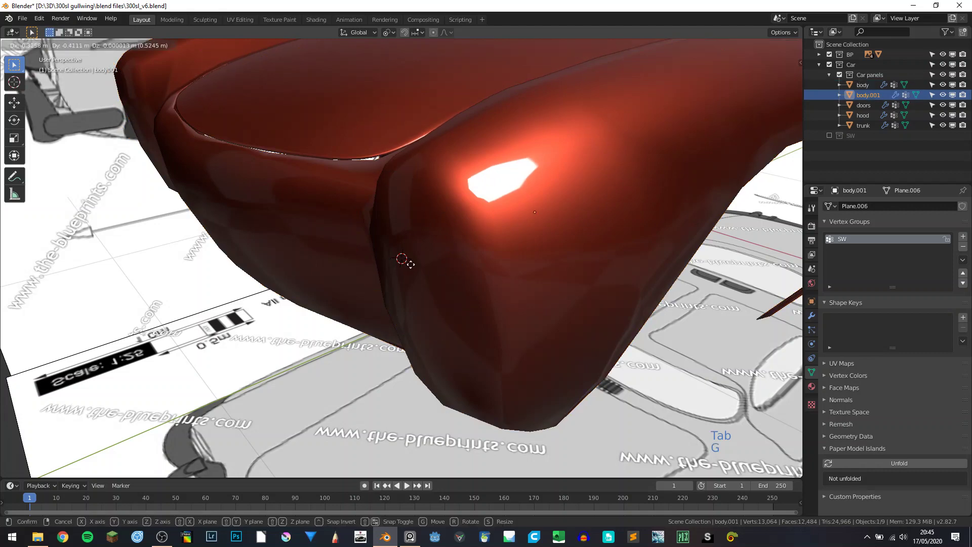
{"action": "right_click", "coordinate": [377, 243]}
- Remove the Mirror, Subdivision and Shrinkwrap modifiers from the separated circle object
{"action": "left_click", "coordinate": [812, 316]}
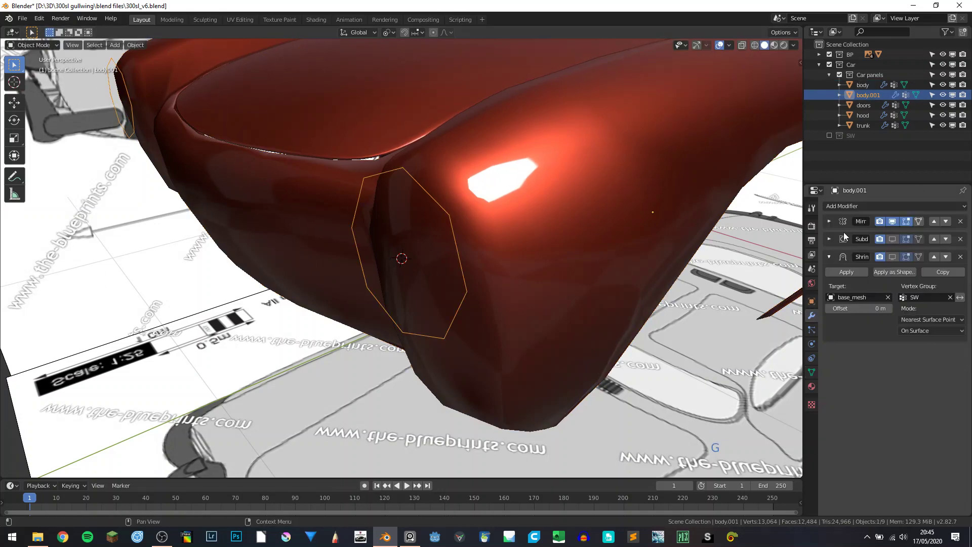
{"action": "left_click", "coordinate": [846, 205]}
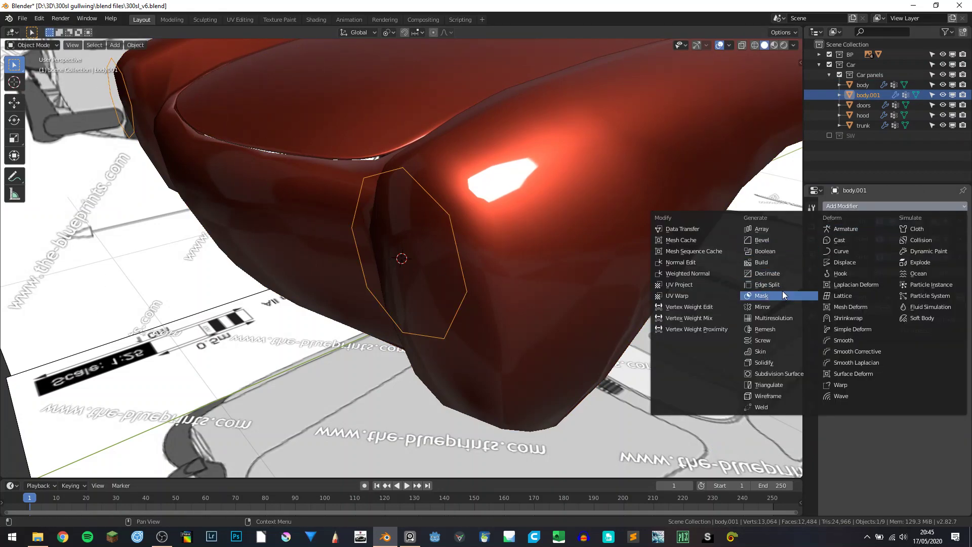
{"action": "key", "text": "Escape"}
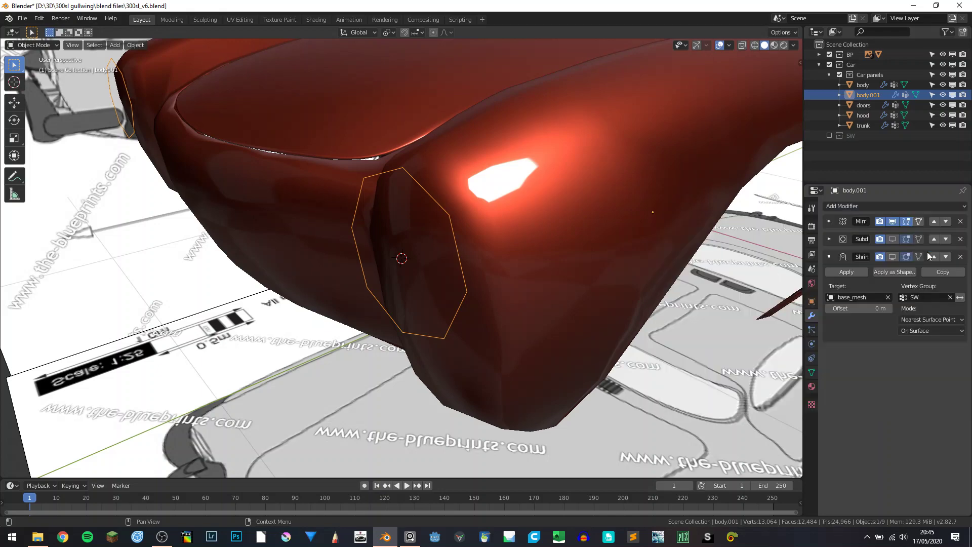
{"action": "left_click", "coordinate": [961, 221]}
{"action": "left_click", "coordinate": [961, 221]}
{"action": "left_click", "coordinate": [961, 221]}
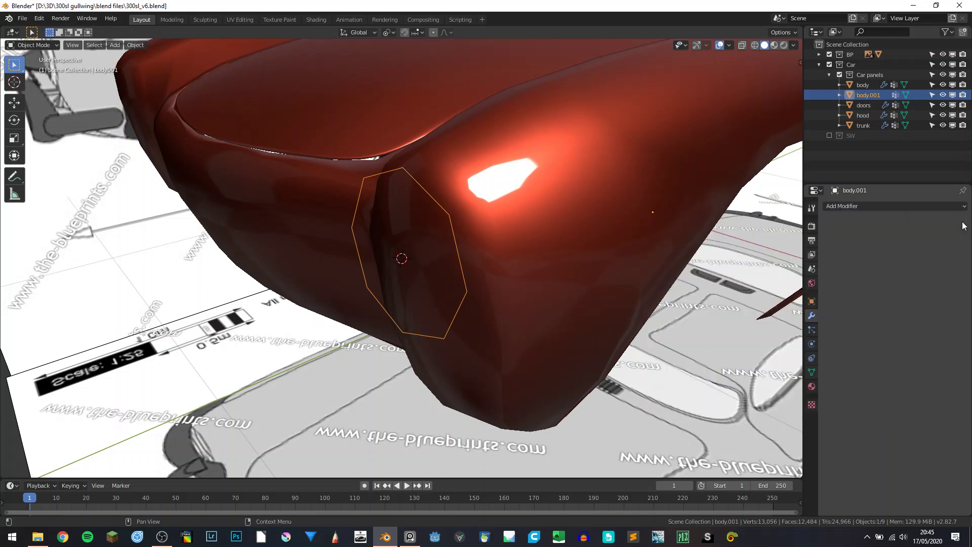
- Add a Shrinkwrap modifier to the circle object and set its mode to Project
{"action": "left_click", "coordinate": [925, 208]}
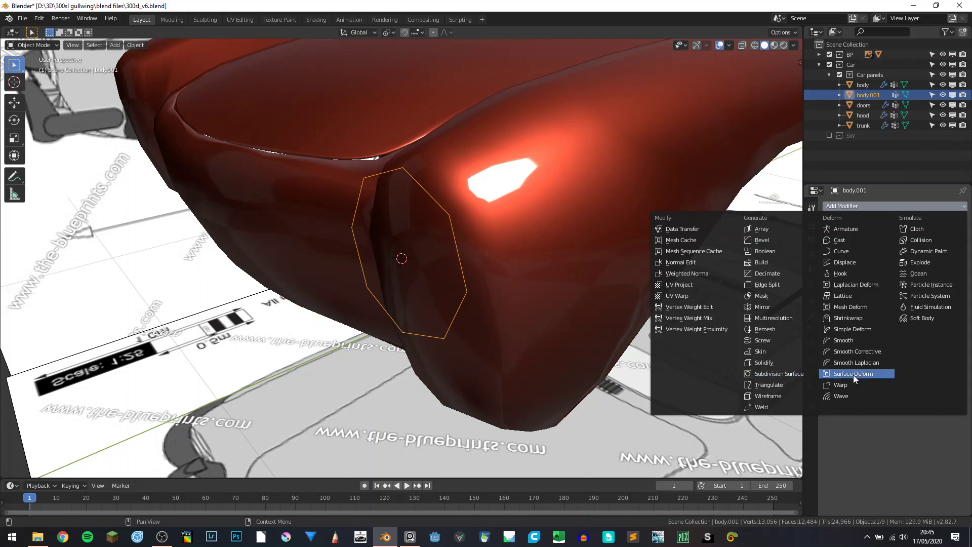
{"action": "left_click", "coordinate": [862, 320]}
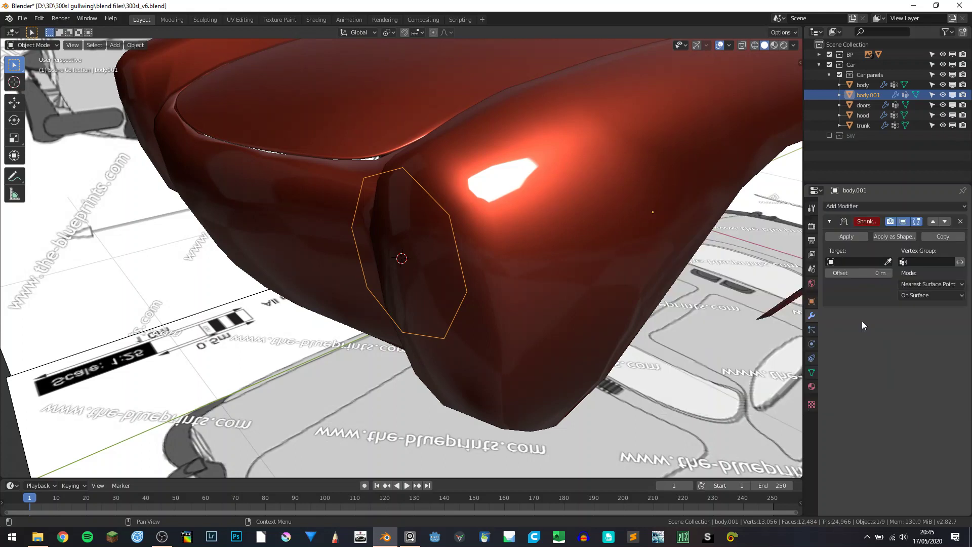
{"action": "left_click", "coordinate": [918, 284]}
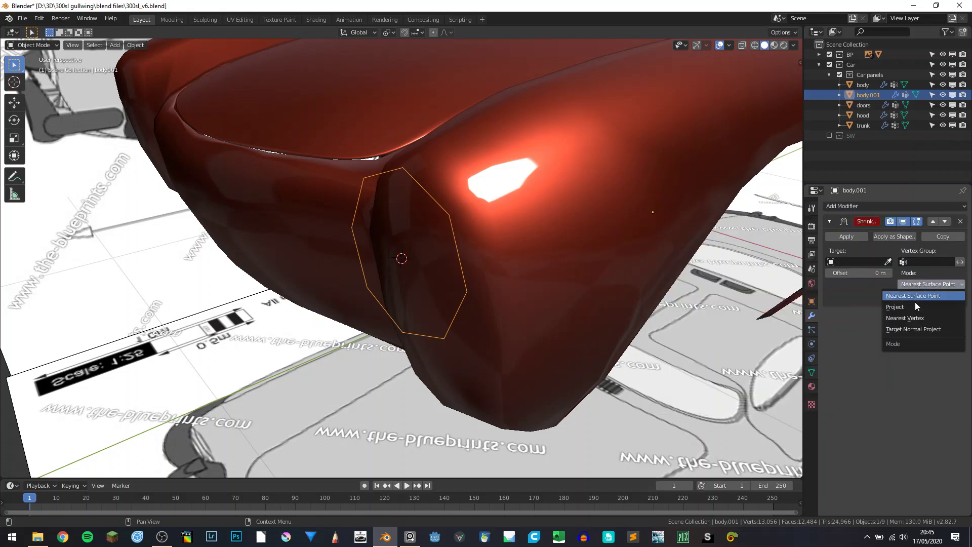
{"action": "left_click", "coordinate": [911, 311]}
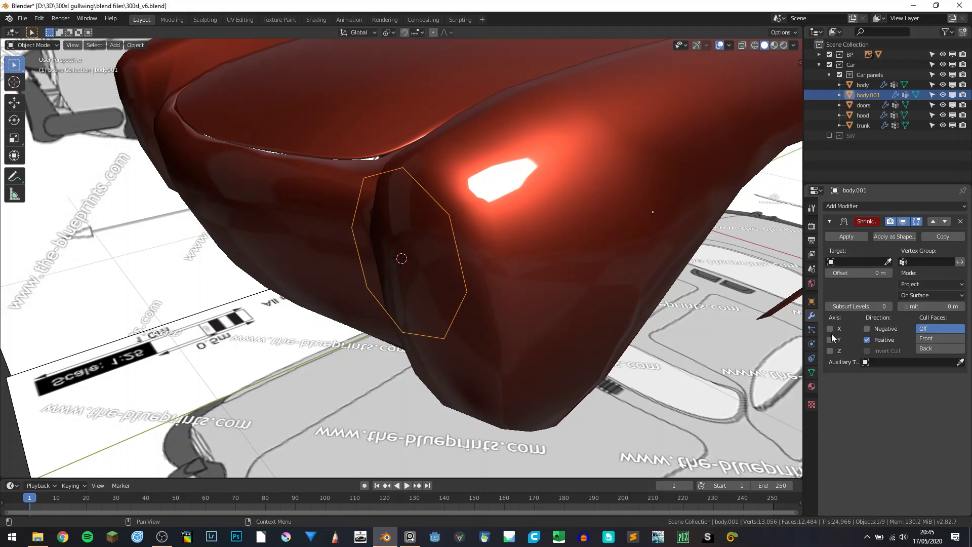
- Target the Shrinkwrap modifier at the body and project along only the Y axis in both negative and positive directions
{"action": "scroll", "coordinate": [593, 282], "scroll_direction": "down", "scroll_amount": 10}
{"action": "middle_click_drag", "start_coordinate": [542, 281], "coordinate": [446, 266]}
{"action": "scroll", "coordinate": [445, 266], "scroll_direction": "up", "scroll_amount": 8}
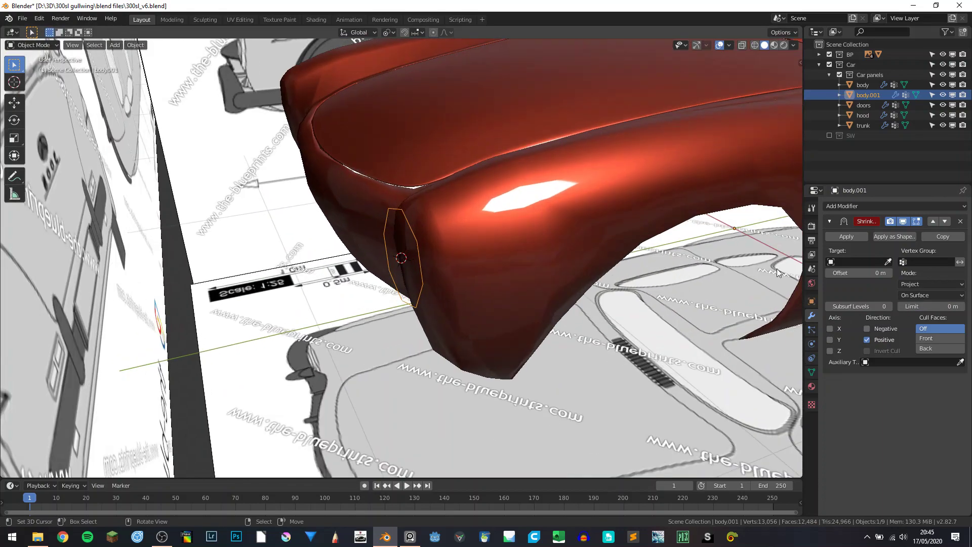
{"action": "left_click", "coordinate": [830, 351]}
{"action": "left_click", "coordinate": [890, 262]}
{"action": "left_click", "coordinate": [480, 227]}
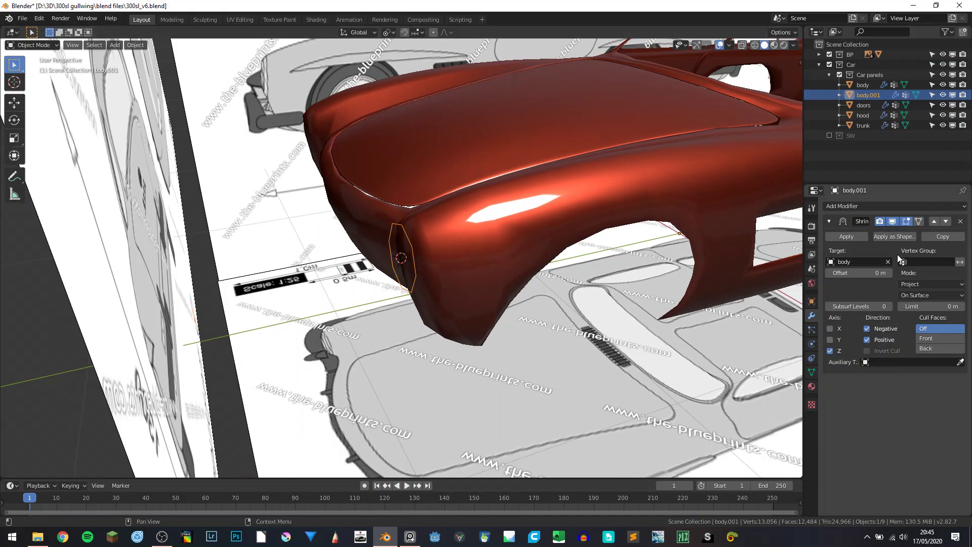
{"action": "left_click", "coordinate": [833, 340]}
{"action": "left_click", "coordinate": [830, 351]}
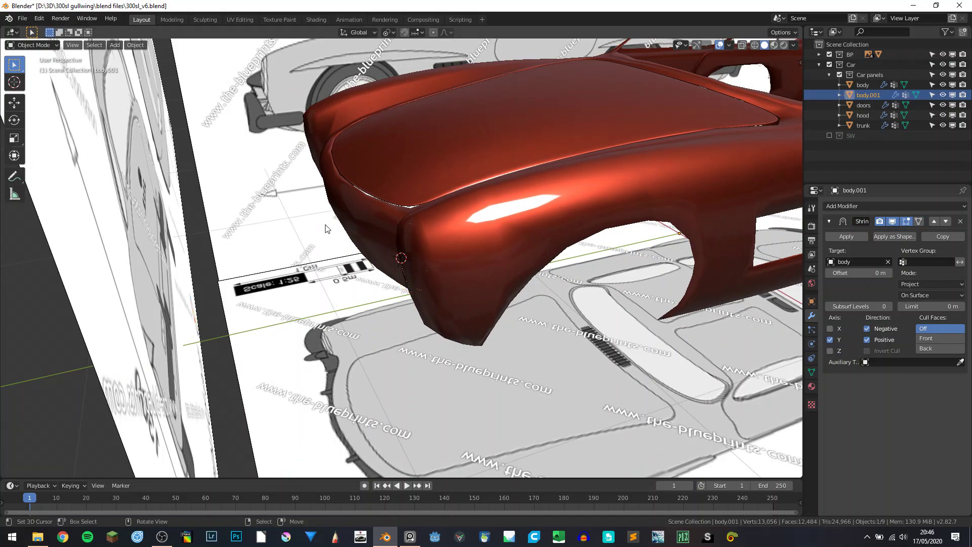
- Check the projected circle against the fender from several angles and apply its Shrinkwrap modifier
{"action": "middle_click_drag", "start_coordinate": [326, 228], "coordinate": [572, 286]}
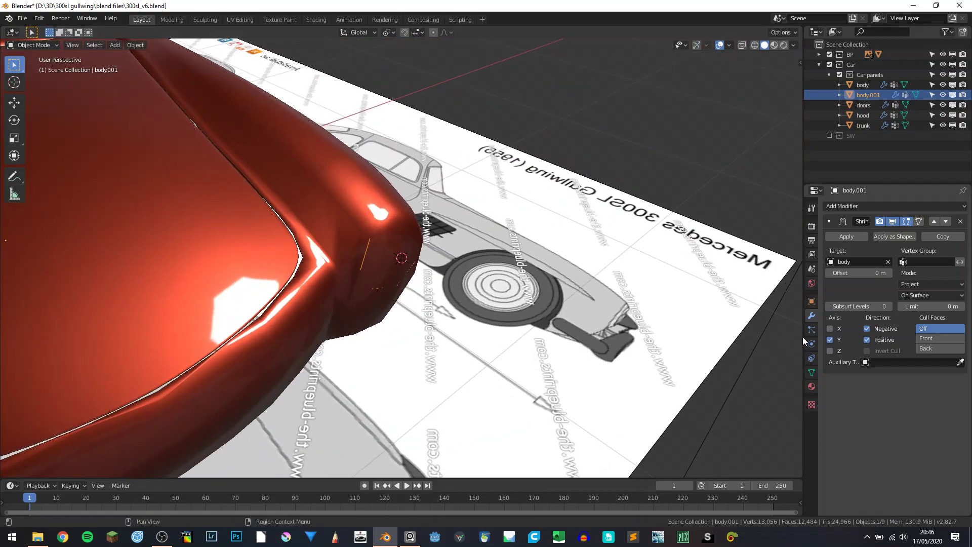
{"action": "middle_click_drag", "start_coordinate": [785, 332], "coordinate": [594, 282]}
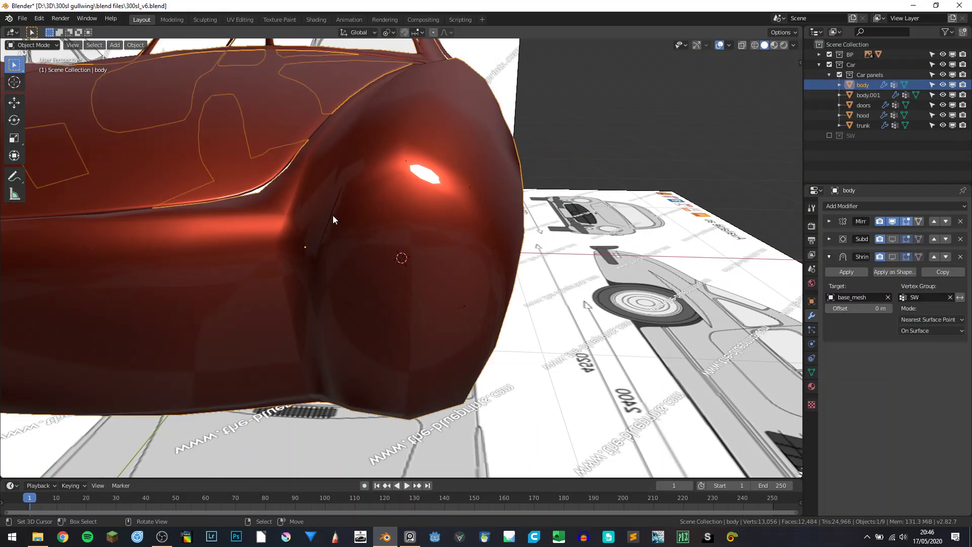
{"action": "key", "text": "Tab"}
{"action": "middle_click_drag", "start_coordinate": [333, 215], "coordinate": [406, 212]}
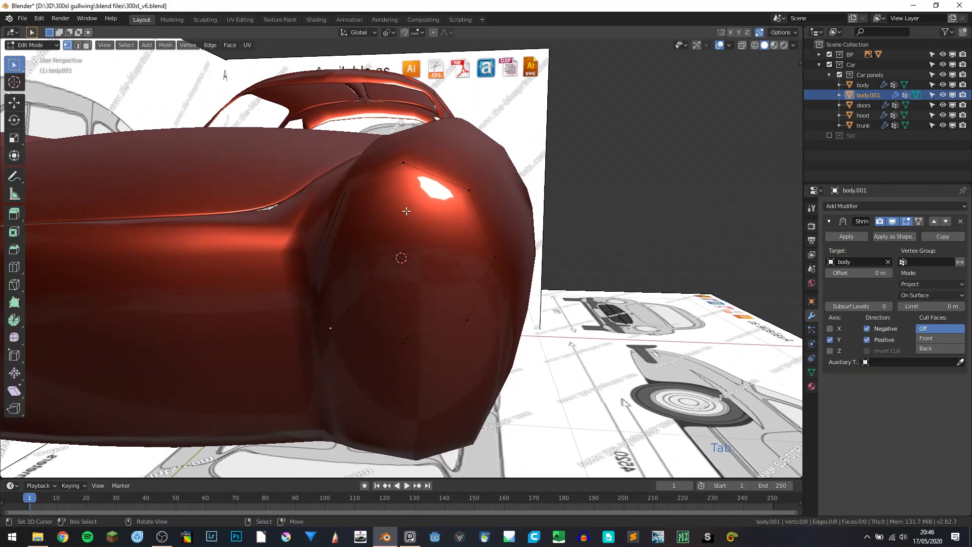
{"action": "key", "text": "KP_1"}
{"action": "middle_click_drag", "start_coordinate": [561, 239], "coordinate": [455, 239]}
{"action": "key", "text": "Tab"}
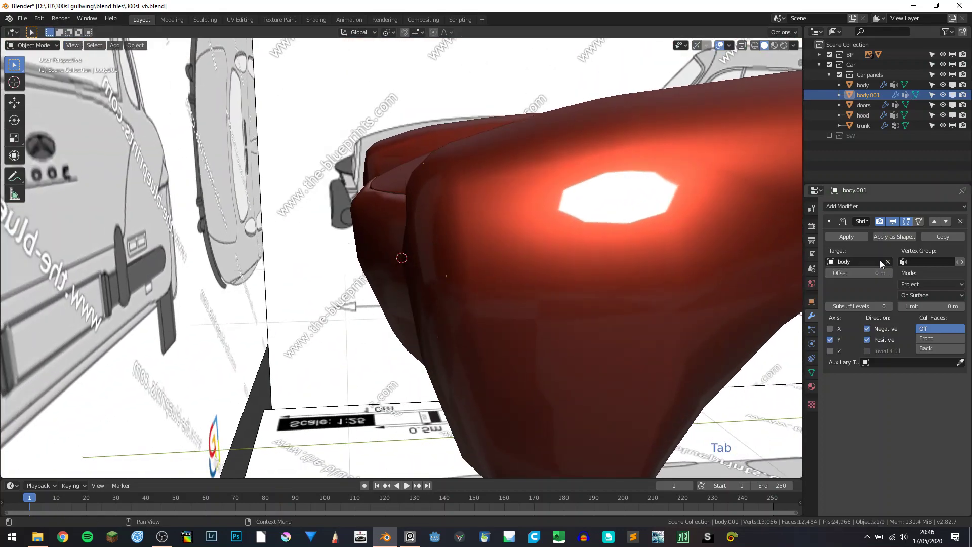
{"action": "left_click", "coordinate": [843, 239]}
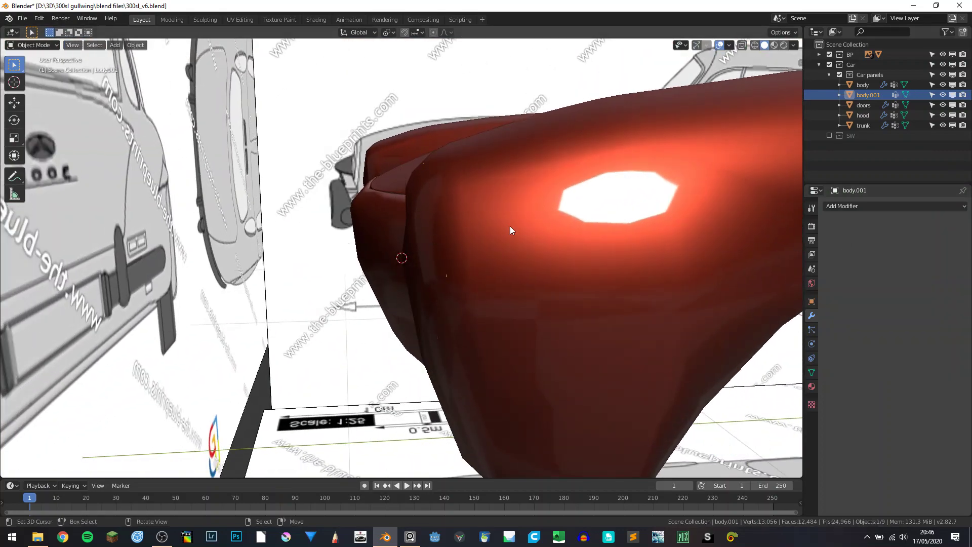
- Move all of the circle's vertices about -0.15 m along Y, out in front of the fender, and return to Object Mode
{"action": "middle_click_drag", "start_coordinate": [509, 226], "coordinate": [545, 210]}
{"action": "key", "text": "Tab"}
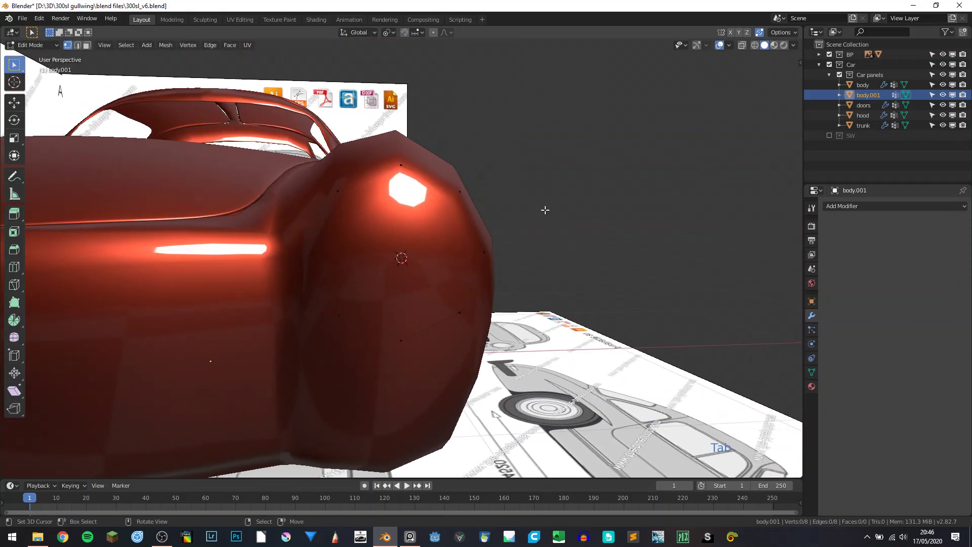
{"action": "key", "text": "KP_1"}
{"action": "key", "text": "g"}
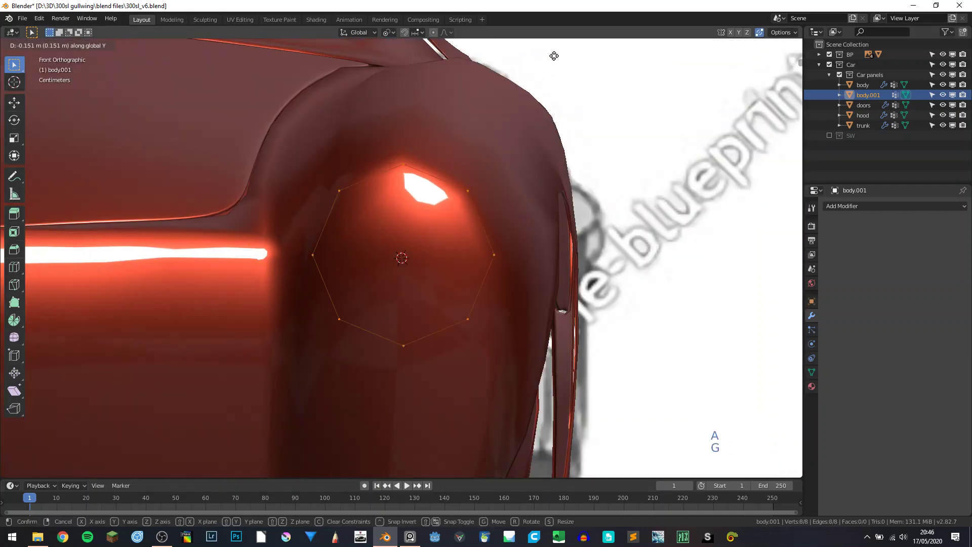
{"action": "left_click", "coordinate": [554, 66]}
{"action": "middle_click_drag", "start_coordinate": [555, 65], "coordinate": [501, 272]}
{"action": "middle_click_drag", "start_coordinate": [368, 249], "coordinate": [348, 246]}
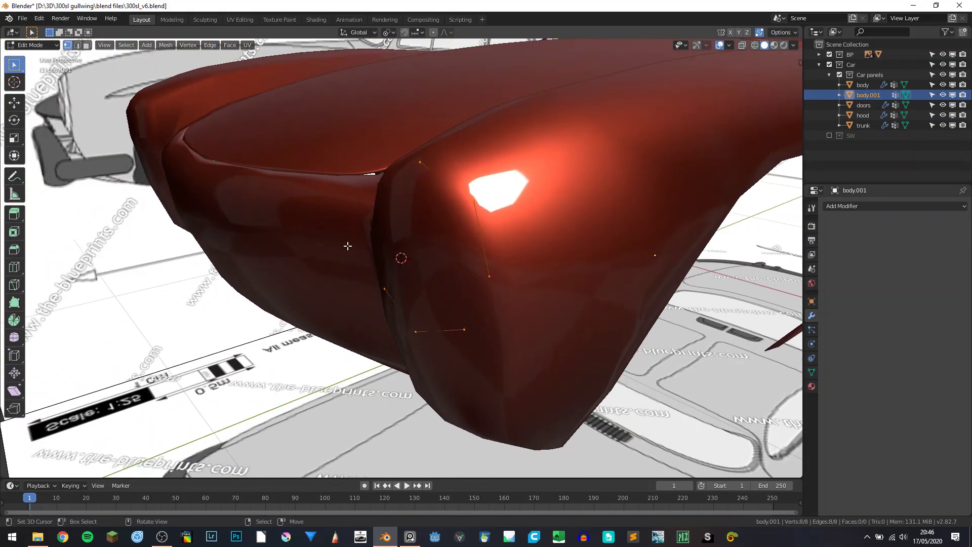
{"action": "key", "text": "Tab"}
- Select the circle object together with the body as the active object and join them into one mesh
{"action": "left_click", "coordinate": [504, 221]}
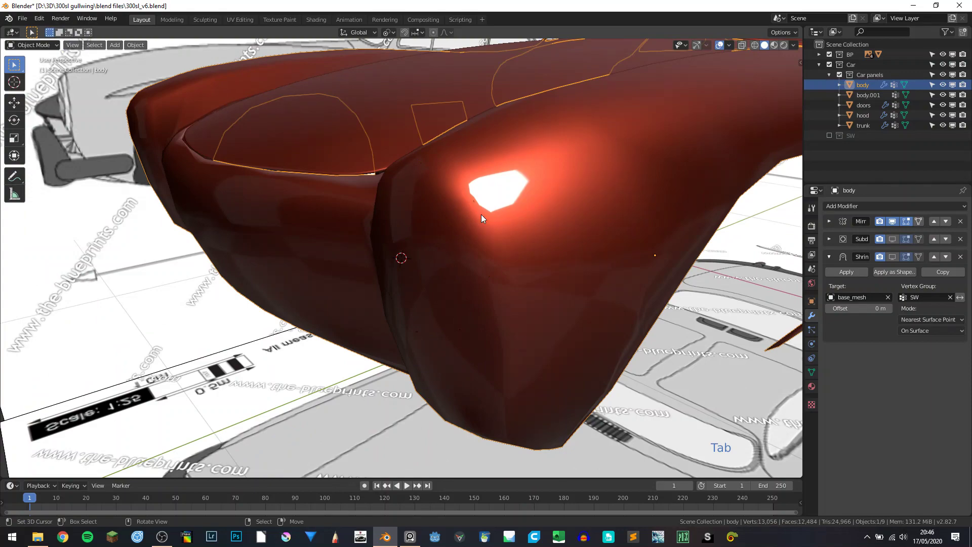
{"action": "key", "text": "Tab"}
{"action": "key", "text": "Tab"}
{"action": "middle_click_drag", "start_coordinate": [447, 206], "coordinate": [454, 232]}
{"action": "left_click", "coordinate": [406, 174]}
{"action": "right_click", "coordinate": [538, 214], "text": "shift"}
{"action": "scroll", "coordinate": [566, 203], "scroll_direction": "down", "scroll_amount": 5}
{"action": "middle_click_drag", "start_coordinate": [531, 202], "coordinate": [493, 205]}
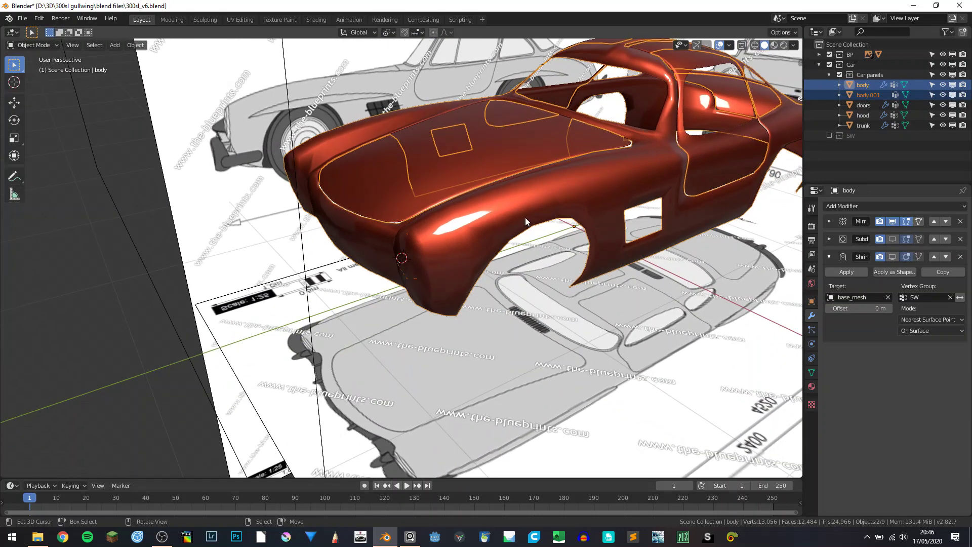
{"action": "scroll", "coordinate": [525, 217], "scroll_direction": "up", "scroll_amount": 2}
{"action": "key", "text": "ctrl+j"}
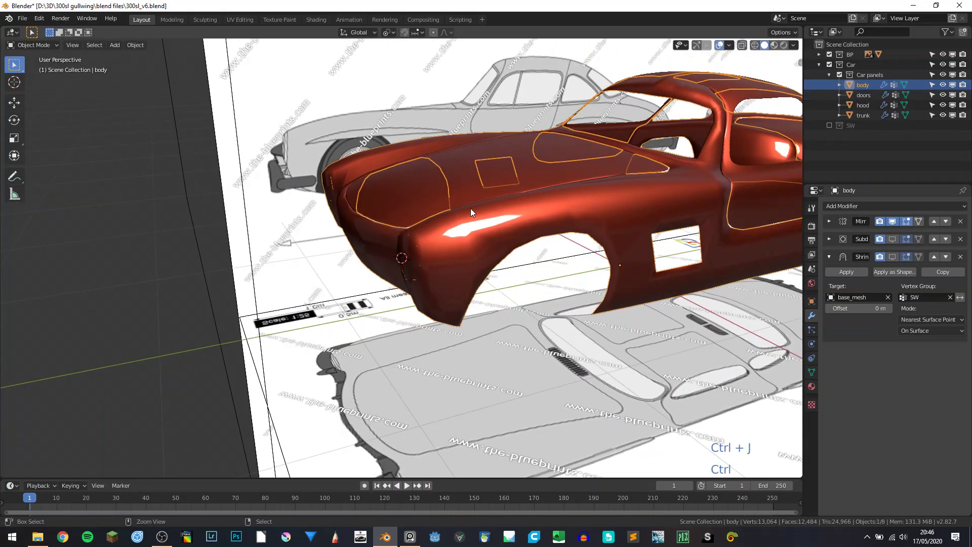
- Enter Edit Mode on the body, frame the headlight area in front orthographic view and clear the vertex selection
{"action": "middle_click_drag", "start_coordinate": [470, 208], "coordinate": [424, 251]}
{"action": "scroll", "coordinate": [423, 251], "scroll_direction": "up", "scroll_amount": 4}
{"action": "key", "text": "Tab"}
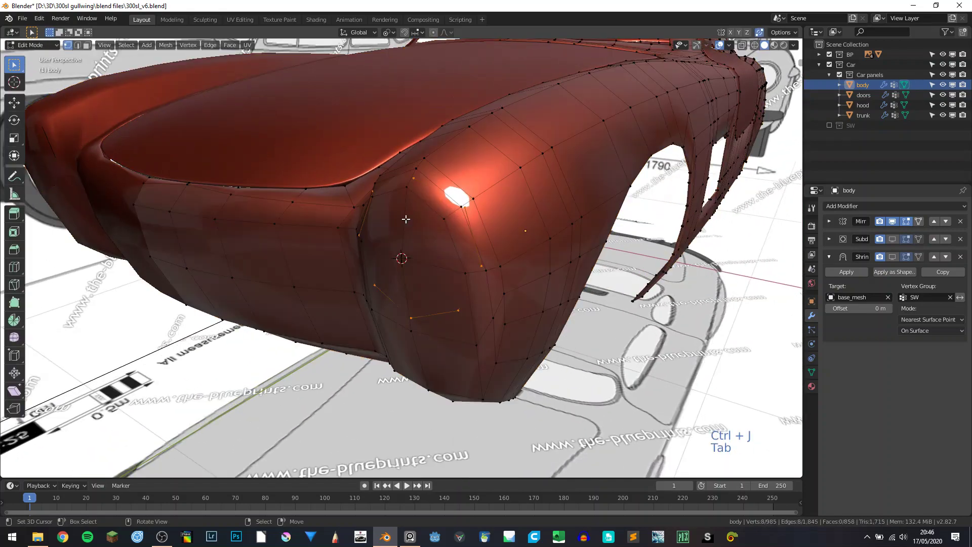
{"action": "middle_click_drag", "start_coordinate": [380, 219], "coordinate": [328, 217]}
{"action": "key", "text": "KP_3"}
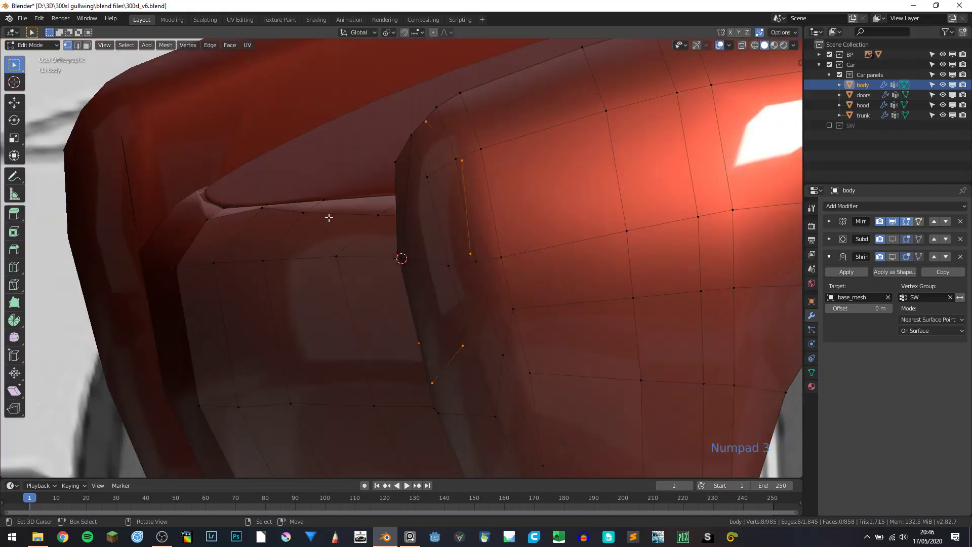
{"action": "key", "text": "KP_1"}
{"action": "scroll", "coordinate": [314, 246], "scroll_direction": "up", "scroll_amount": 3}
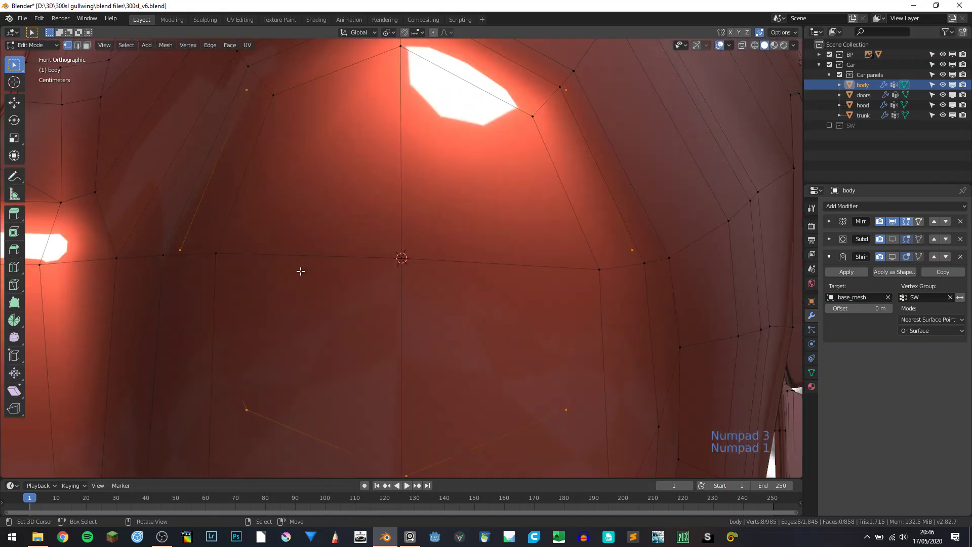
{"action": "middle_click_drag", "start_coordinate": [293, 253], "coordinate": [319, 272], "text": "shift"}
{"action": "scroll", "coordinate": [350, 279], "scroll_direction": "down", "scroll_amount": 4}
{"action": "middle_click_drag", "start_coordinate": [382, 284], "coordinate": [372, 252], "text": "shift"}
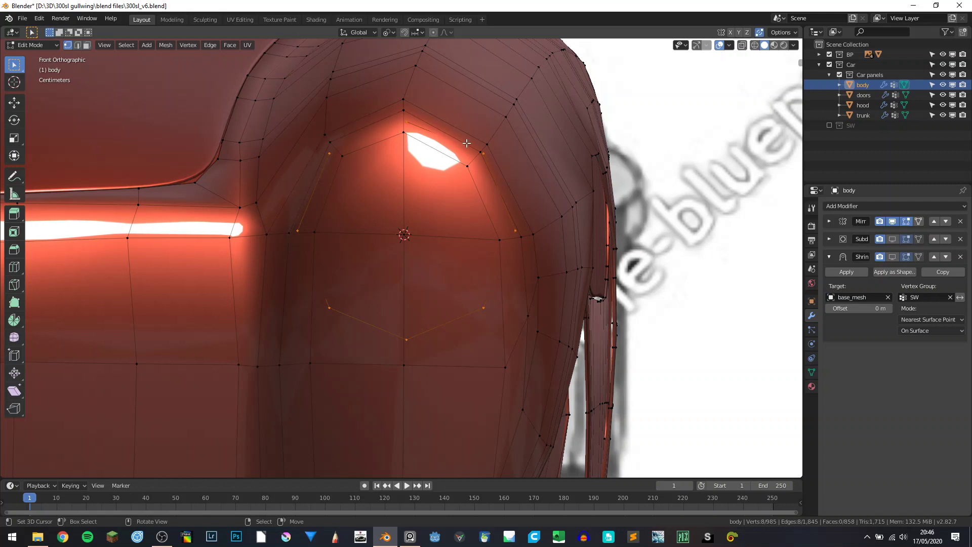
{"action": "scroll", "coordinate": [283, 268], "scroll_direction": "up", "scroll_amount": 1}
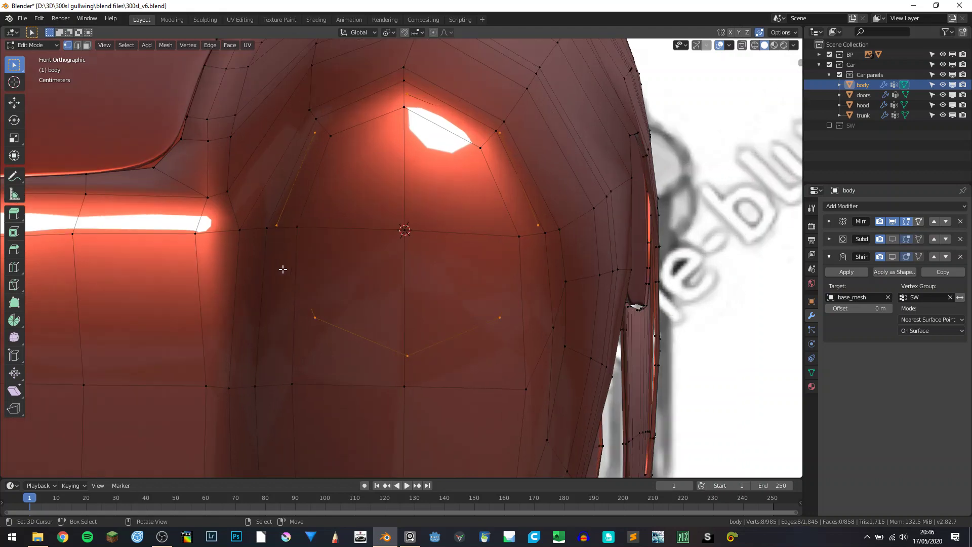
{"action": "key", "text": "a"}
{"action": "key", "text": "a"}
{"action": "key", "text": "a"}
- Knife-cut the lower half of the headlight outline into the fender, running just outside the circle from its inner side to its outer side
{"action": "key", "text": "k"}
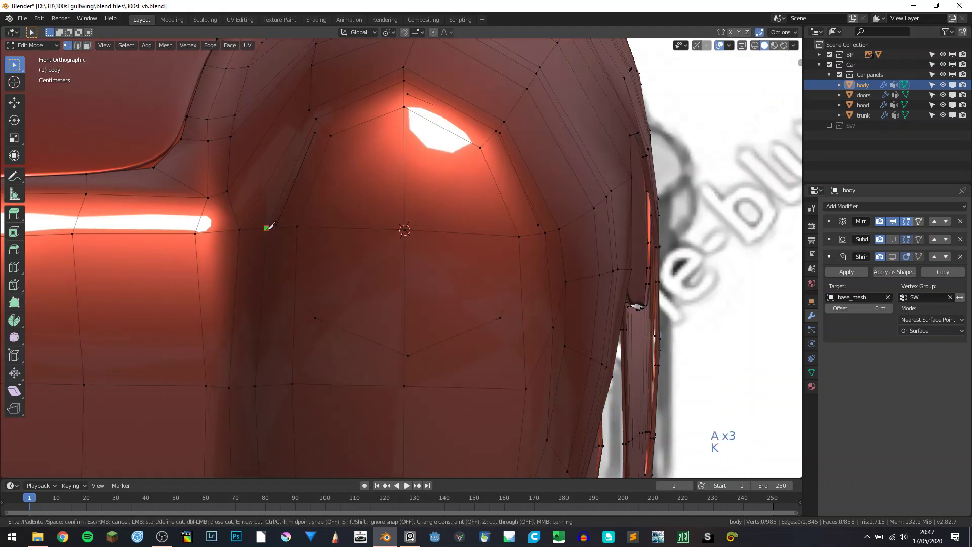
{"action": "left_click", "coordinate": [267, 228]}
{"action": "left_click", "coordinate": [302, 324]}
{"action": "left_click", "coordinate": [404, 369]}
{"action": "left_click", "coordinate": [510, 325]}
{"action": "left_click", "coordinate": [545, 232]}
{"action": "key", "text": "Return"}
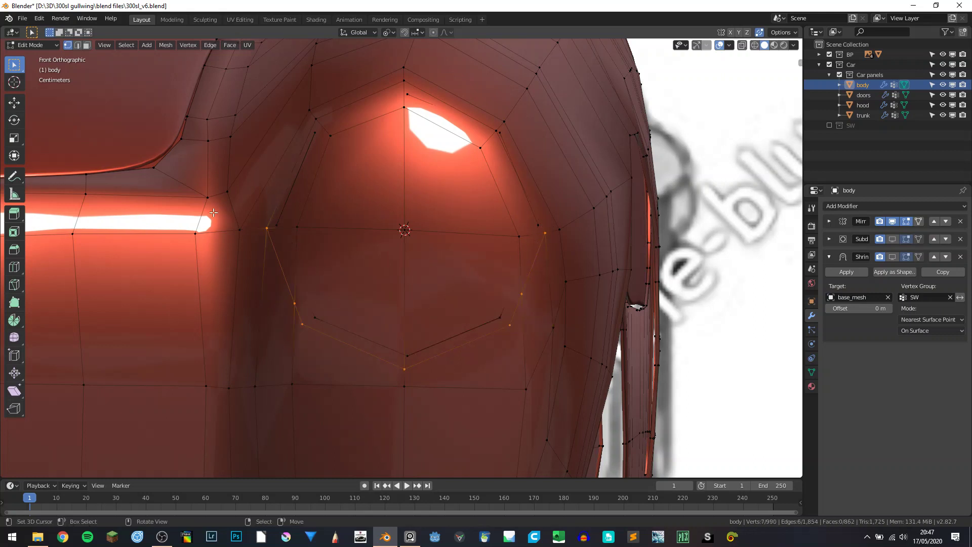
- Select all the fender faces enclosed by the headlight outline in face select mode and delete them
{"action": "left_click", "coordinate": [87, 45]}
{"action": "left_click", "coordinate": [292, 237]}
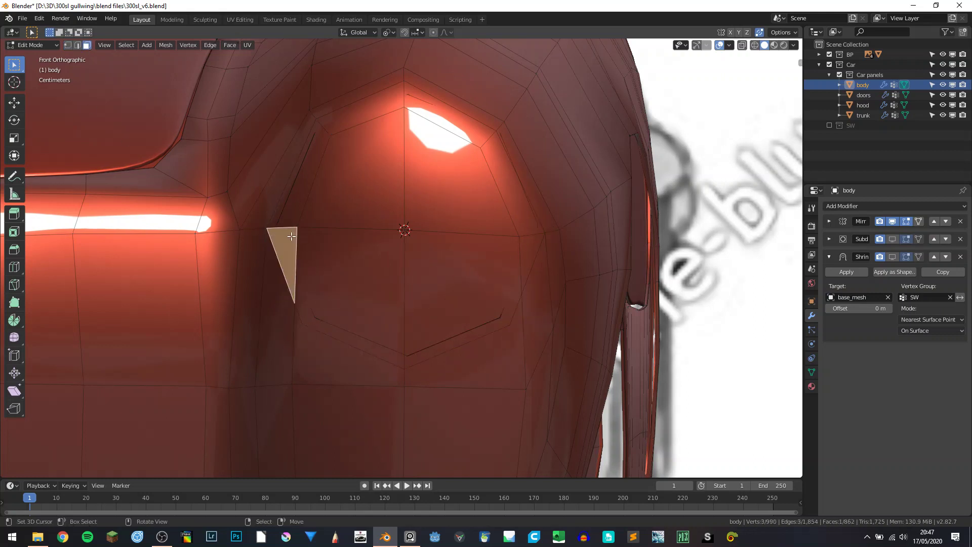
{"action": "left_click", "coordinate": [297, 212], "text": "shift"}
{"action": "left_click", "coordinate": [344, 181], "text": "shift"}
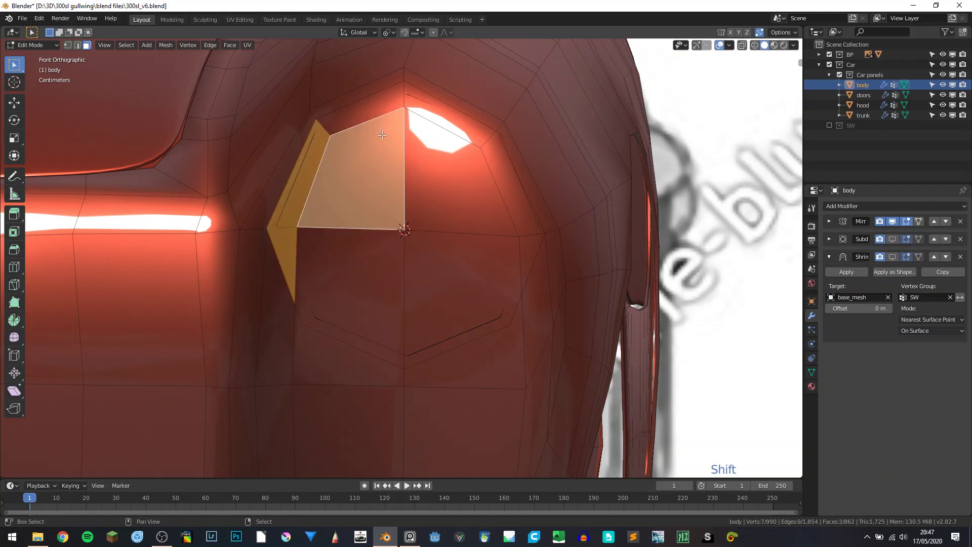
{"action": "left_click", "coordinate": [387, 105], "text": "shift"}
{"action": "left_click", "coordinate": [429, 112], "text": "shift"}
{"action": "left_click", "coordinate": [462, 176], "text": "shift"}
{"action": "left_click", "coordinate": [536, 234], "text": "shift"}
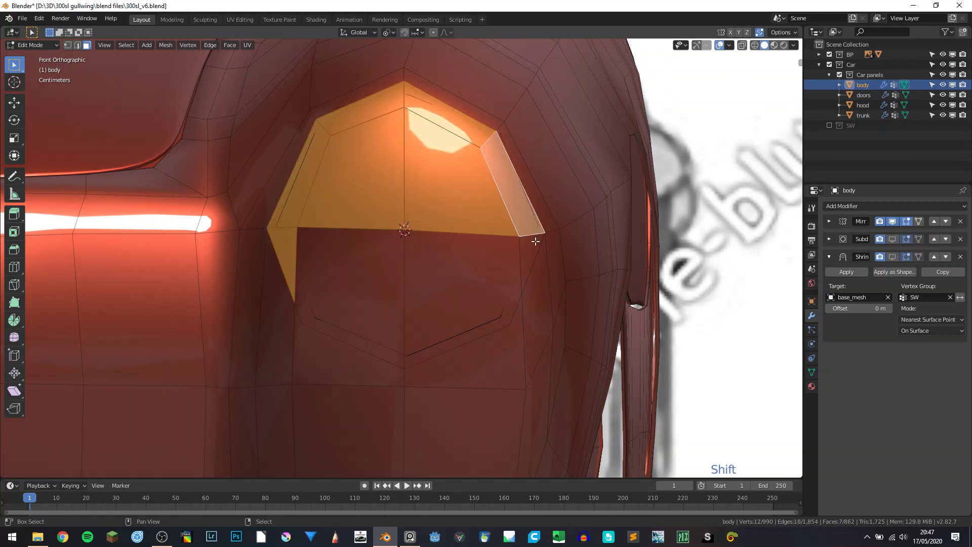
{"action": "left_click", "coordinate": [529, 246], "text": "shift"}
{"action": "left_click", "coordinate": [502, 288], "text": "shift"}
{"action": "left_click", "coordinate": [366, 332], "text": "shift"}
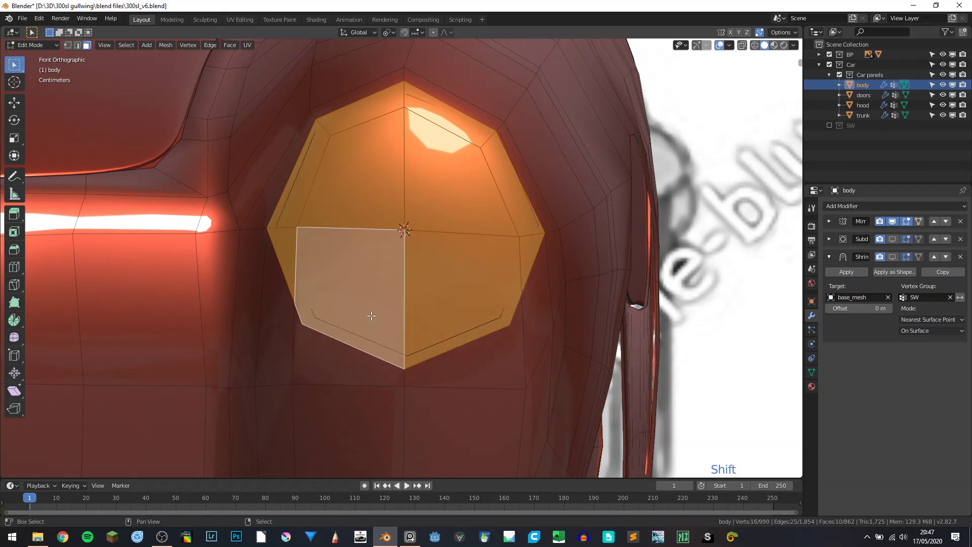
{"action": "key", "text": "Delete"}
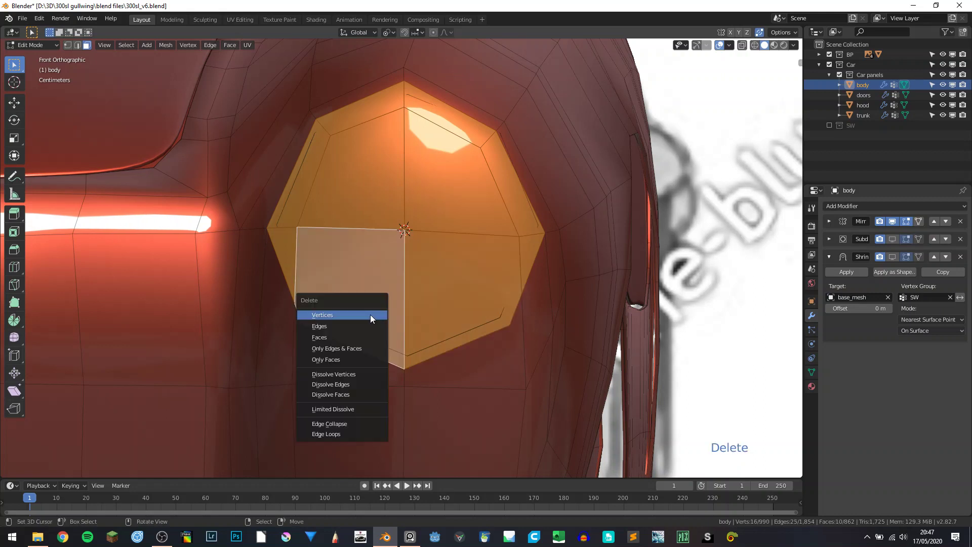
{"action": "left_click", "coordinate": [347, 337]}
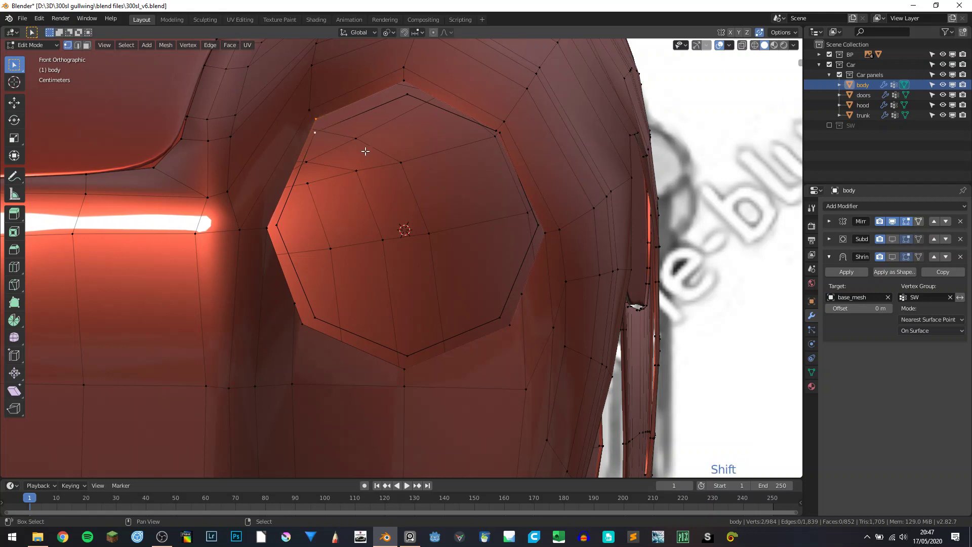
- Merge the opening's upper-inner, top and upper-outer rim vertices onto the matching circle vertices using Merge At Last
{"action": "key", "text": "alt+m"}
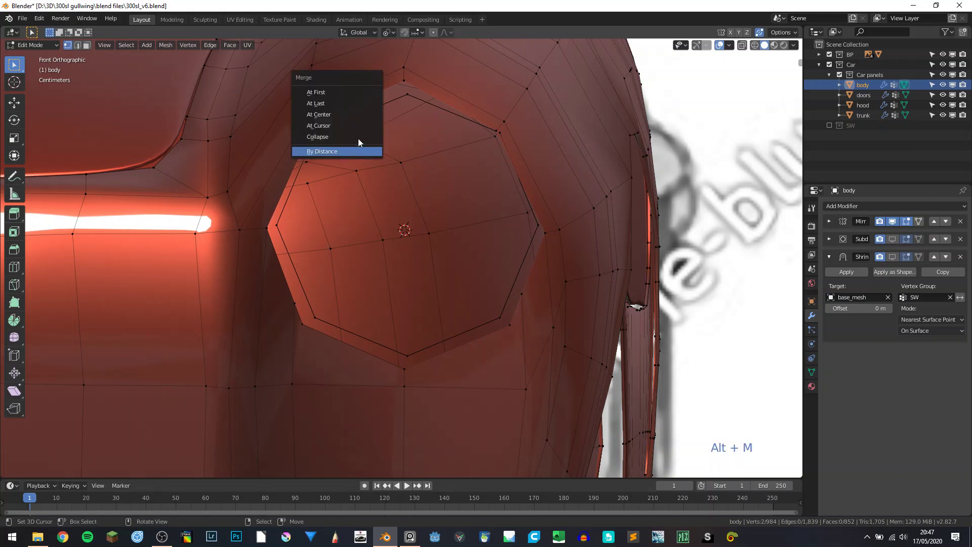
{"action": "left_click", "coordinate": [338, 104]}
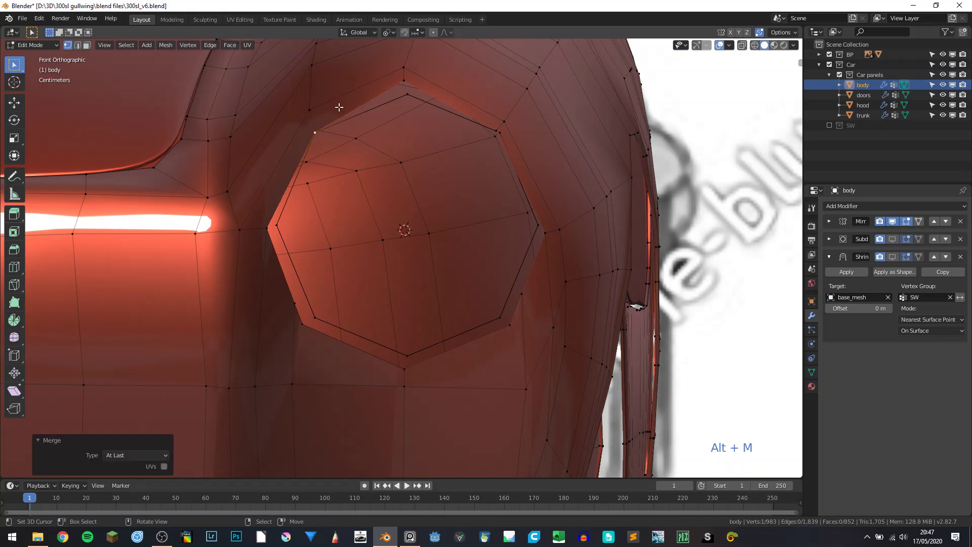
{"action": "left_click", "coordinate": [402, 82]}
{"action": "key", "text": "shift+r"}
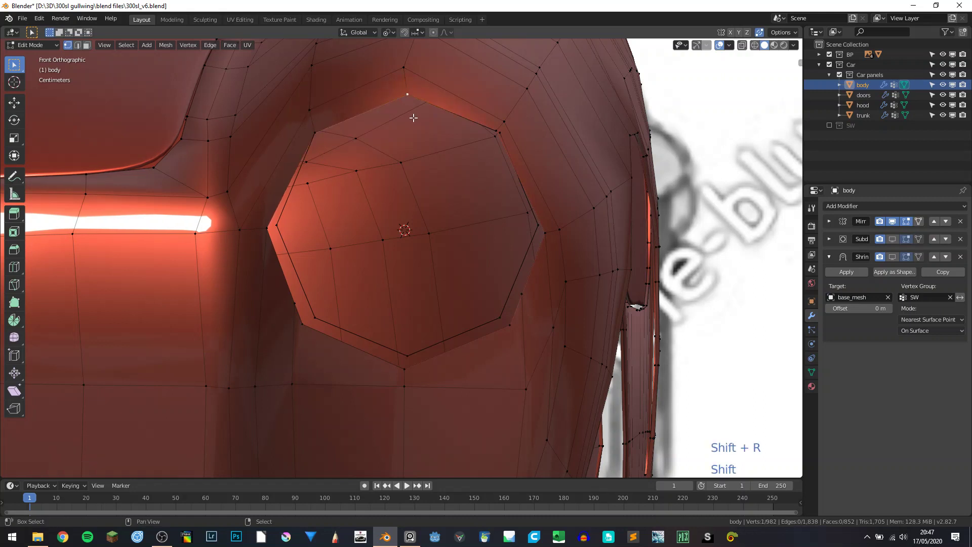
{"action": "scroll", "coordinate": [535, 144], "scroll_direction": "up", "scroll_amount": 3}
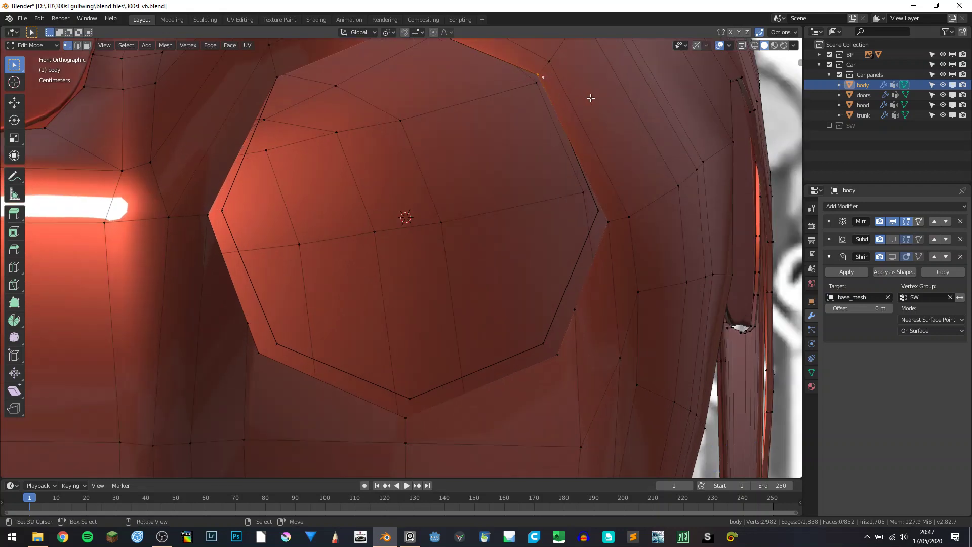
{"action": "key", "text": "shift+r"}
- Merge the opening's outer-side, lower-outer and bottom rim vertices onto the matching circle vertices with the same At Last merge
{"action": "left_click", "coordinate": [608, 221]}
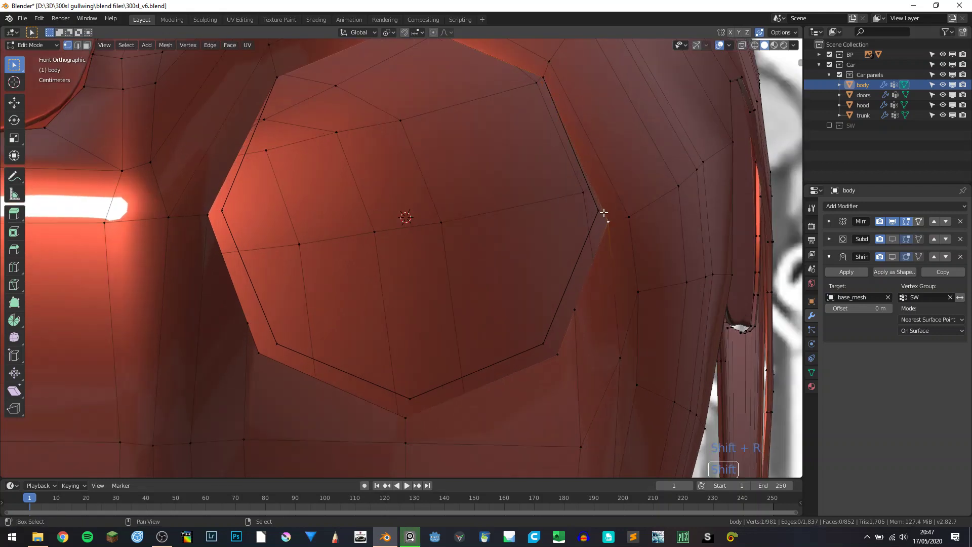
{"action": "key", "text": "shift+r"}
{"action": "left_click", "coordinate": [557, 353]}
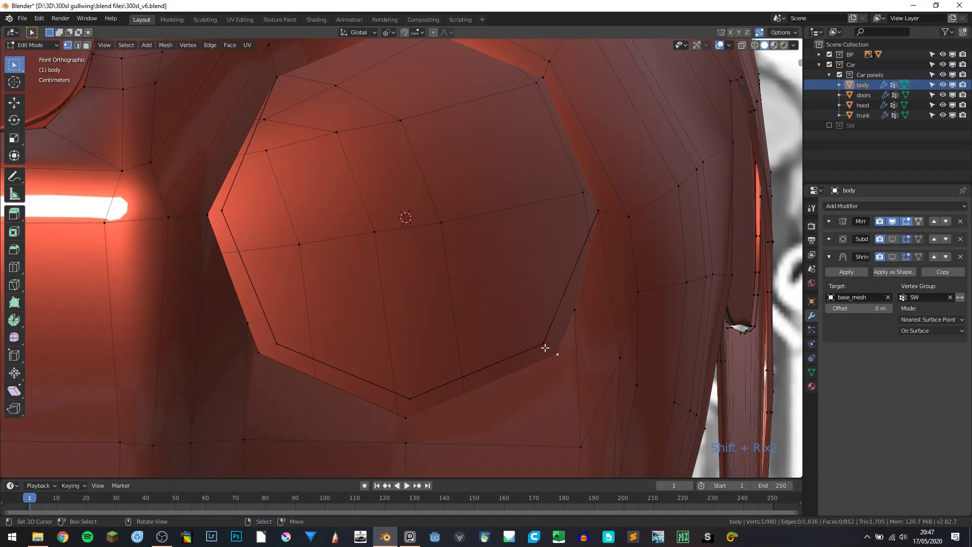
{"action": "key", "text": "shift+r"}
{"action": "left_click", "coordinate": [402, 414]}
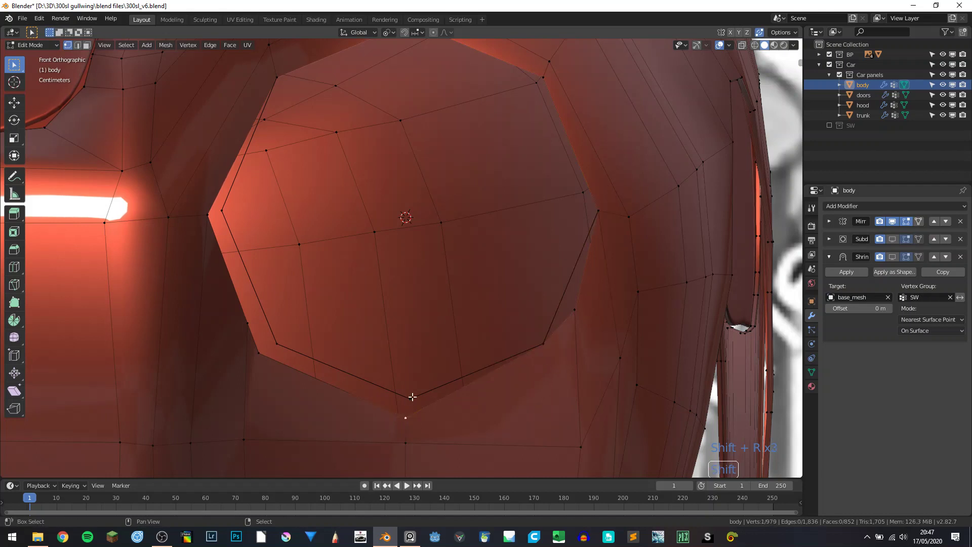
{"action": "key", "text": "shift+r"}
- Merge the lower-inner and inner-side rim vertices onto their circle vertices by repeating the At Last merge
{"action": "left_click", "coordinate": [259, 354]}
{"action": "left_click", "coordinate": [277, 345], "text": "shift"}
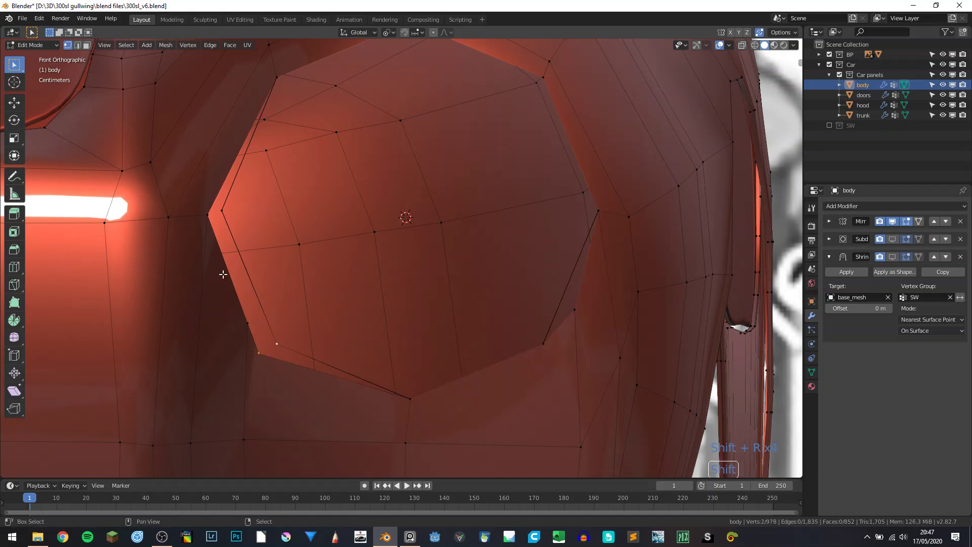
{"action": "key", "text": "shift+r"}
{"action": "left_click", "coordinate": [208, 215]}
{"action": "key", "text": "shift+r"}
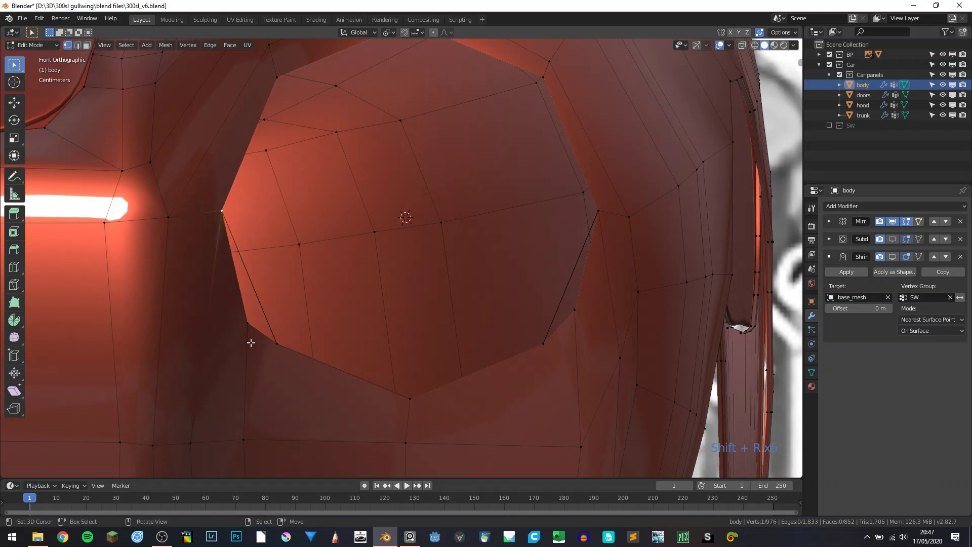
- Vertex-slide the leftover rim vertex on the inner side fully onto the circle's lower-inner corner with a factor of 1.000
{"action": "left_click", "coordinate": [245, 327]}
{"action": "scroll", "coordinate": [287, 342], "scroll_direction": "down", "scroll_amount": 1}
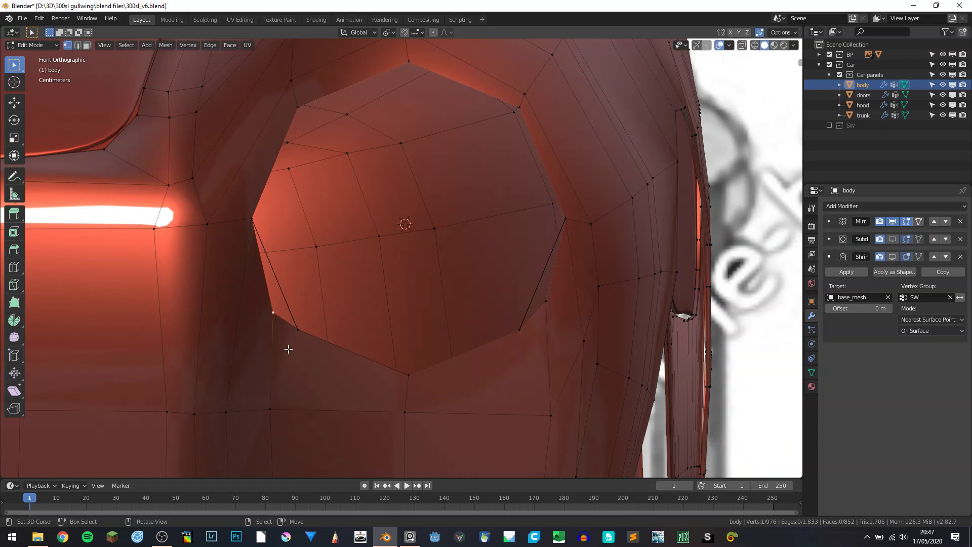
{"action": "key", "text": "g"}
{"action": "right_click", "coordinate": [315, 358]}
{"action": "key", "text": "g"}
{"action": "key", "text": "g"}
{"action": "left_click", "coordinate": [375, 377]}
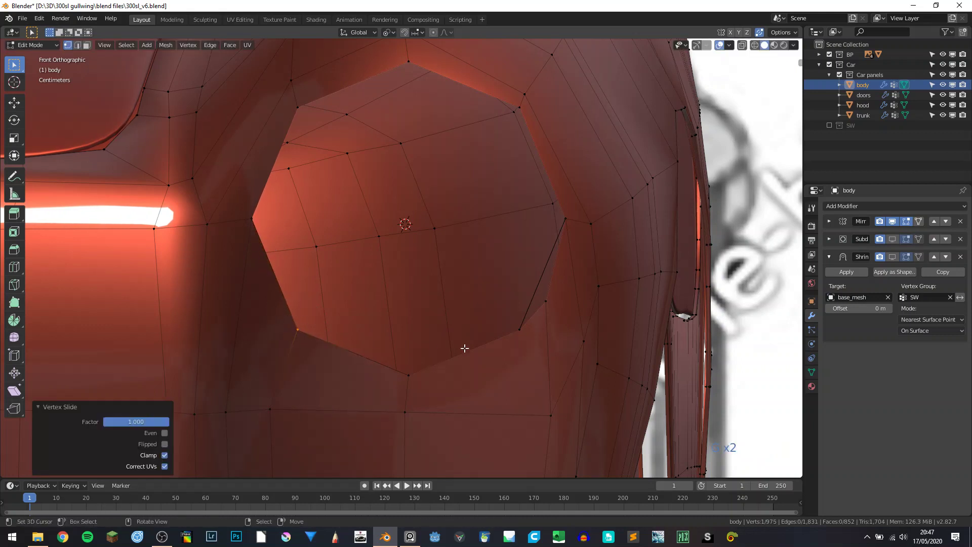
- Vertex-slide the leftover rim vertex on the outer side fully onto the circle's lower-outer corner with a factor of 1.000
{"action": "left_click", "coordinate": [553, 315]}
{"action": "key", "text": "g"}
{"action": "key", "text": "g"}
{"action": "left_click", "coordinate": [519, 353]}
{"action": "scroll", "coordinate": [519, 353], "scroll_direction": "down", "scroll_amount": 3}
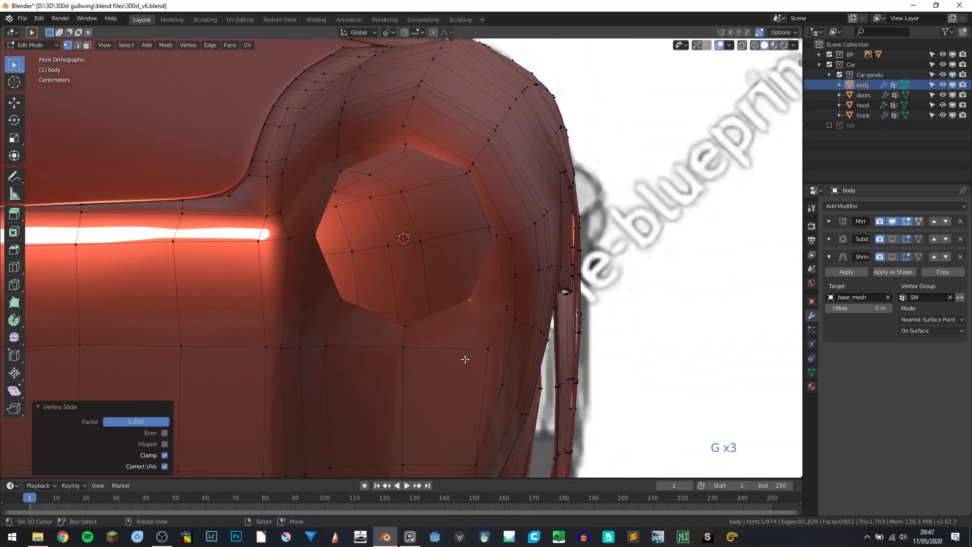
{"action": "key", "text": "ctrl+r"}
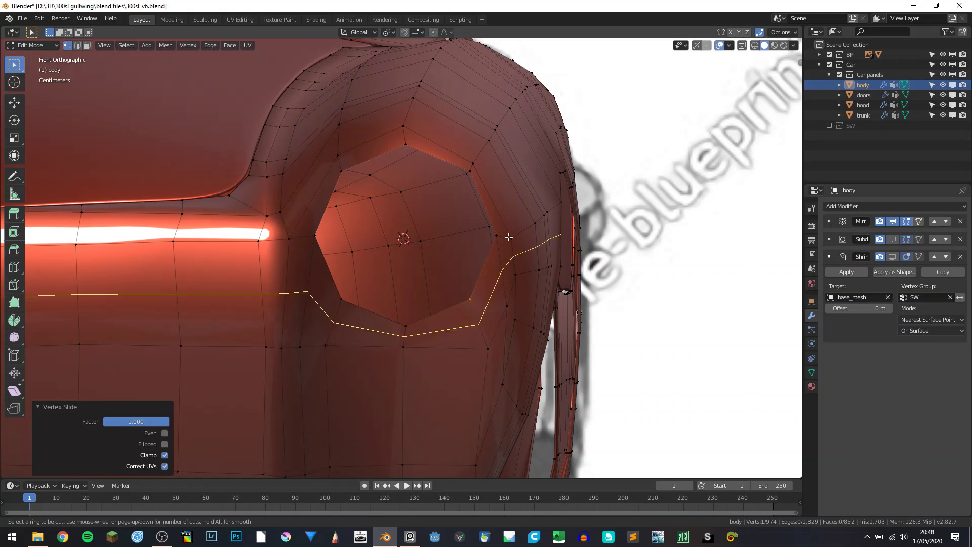
{"action": "key", "text": "Escape"}
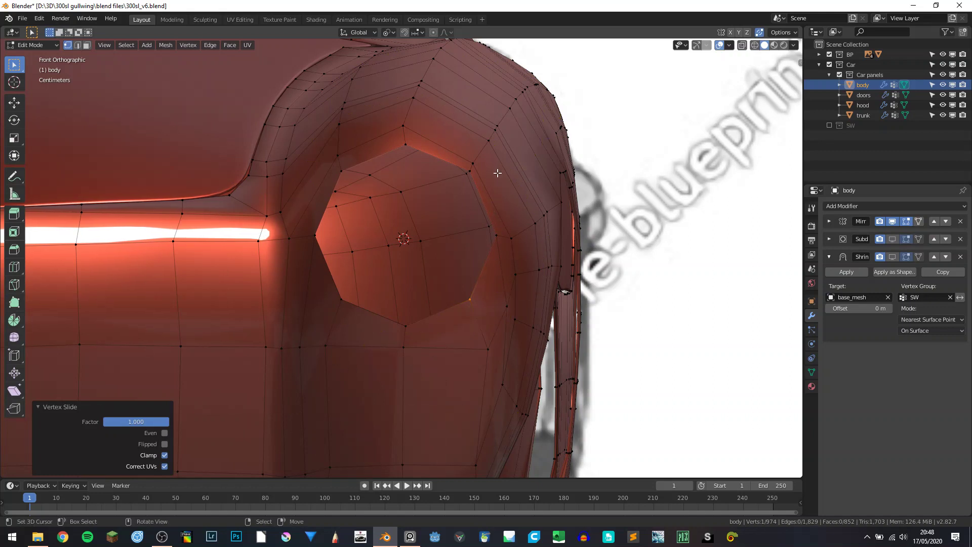
{"action": "key", "text": "Tab"}
{"action": "key", "text": "Tab"}
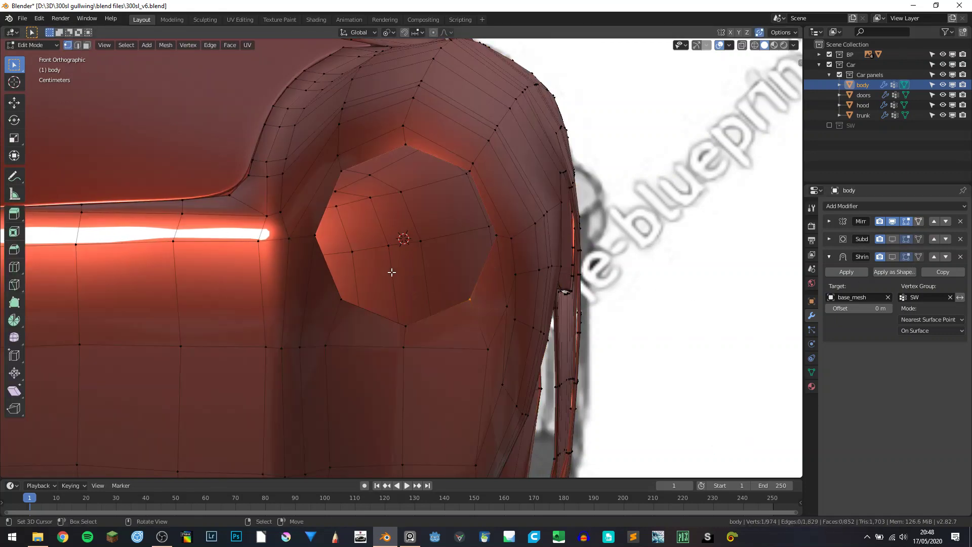
- Add the headlight opening's three missing lower rim vertices to the SW vertex group and return to Object Mode
{"action": "left_click", "coordinate": [402, 320], "text": "alt"}
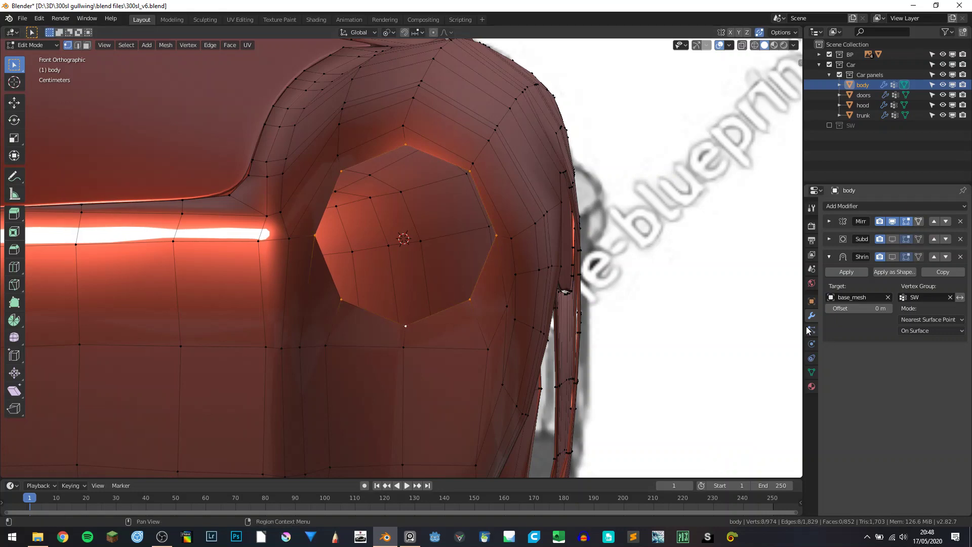
{"action": "left_click", "coordinate": [811, 372]}
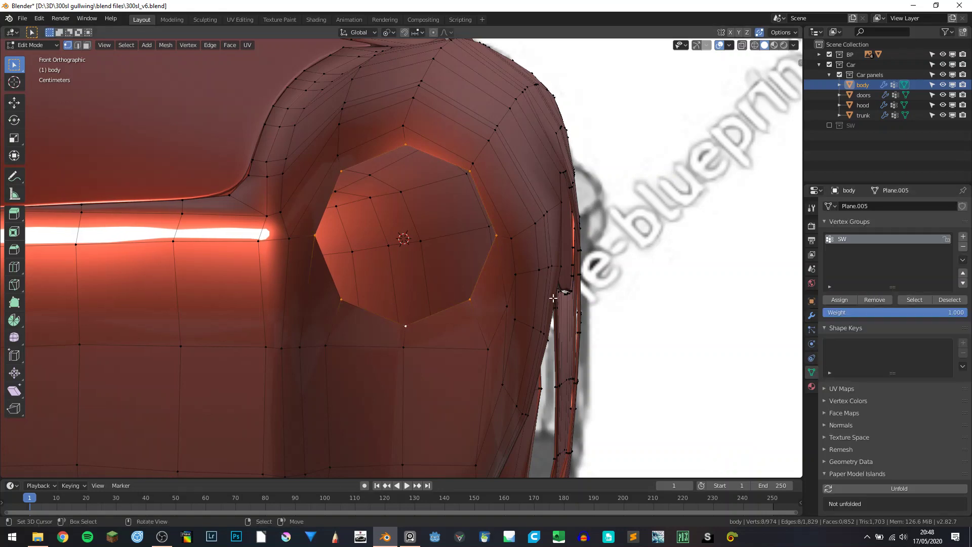
{"action": "left_click", "coordinate": [915, 300]}
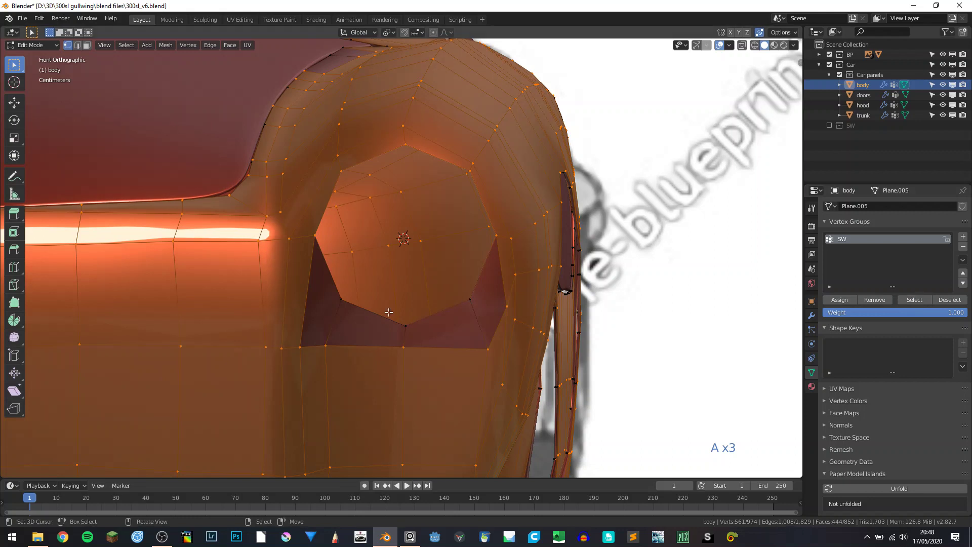
{"action": "left_click", "coordinate": [356, 305], "text": "shift"}
{"action": "left_click", "coordinate": [418, 322], "text": "shift"}
{"action": "left_click", "coordinate": [468, 304], "text": "shift"}
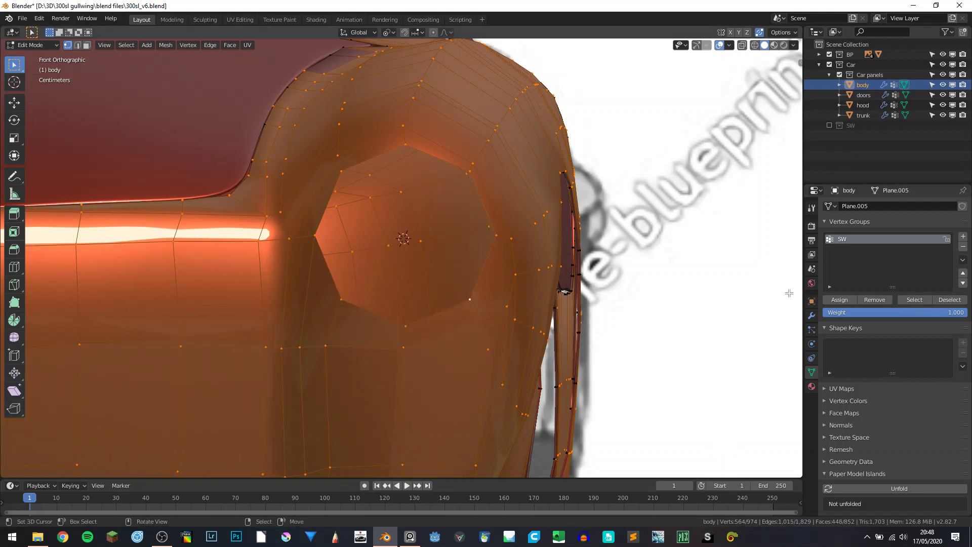
{"action": "key", "text": "Tab"}
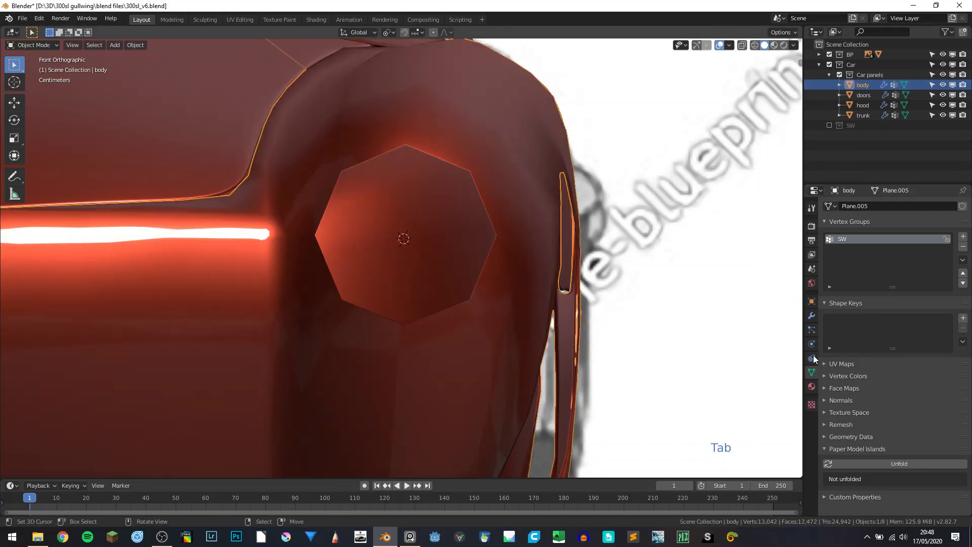
- Turn on the viewport display of the body's Shrinkwrap and Subdivision modifiers and examine the smoothed headlight opening from several angles
{"action": "left_click", "coordinate": [812, 317]}
{"action": "left_click", "coordinate": [892, 257]}
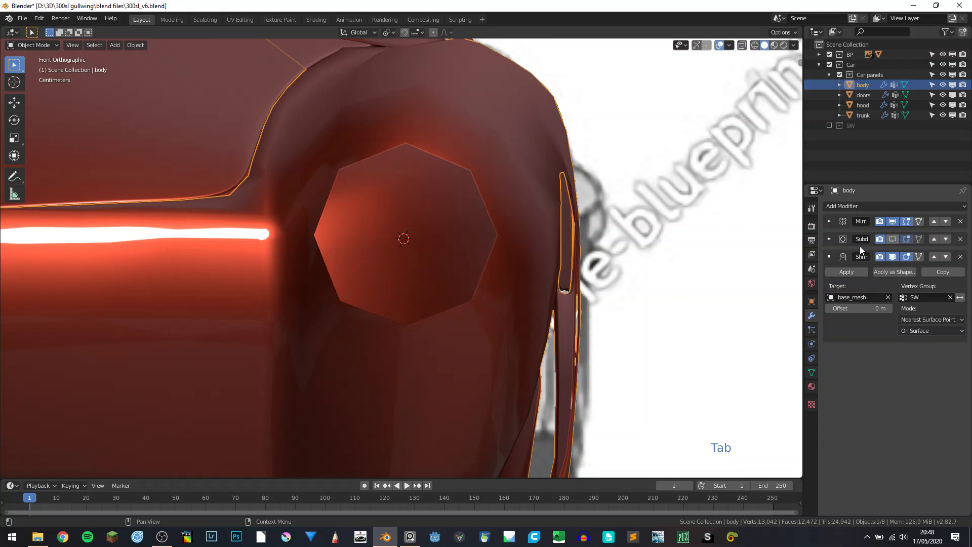
{"action": "left_click", "coordinate": [893, 239]}
{"action": "scroll", "coordinate": [514, 254], "scroll_direction": "down", "scroll_amount": 8}
{"action": "middle_click_drag", "start_coordinate": [515, 253], "coordinate": [407, 260]}
{"action": "scroll", "coordinate": [452, 230], "scroll_direction": "up", "scroll_amount": 6}
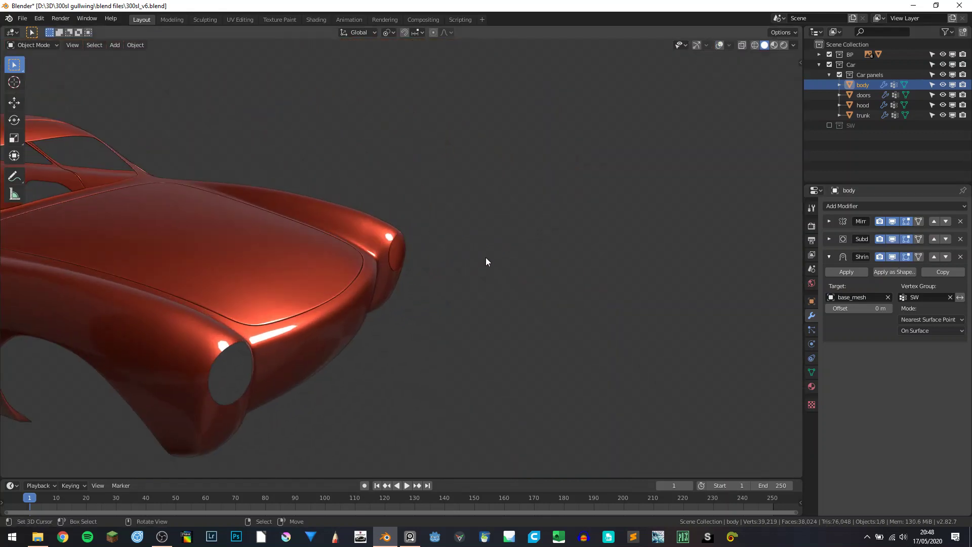
{"action": "middle_click_drag", "start_coordinate": [487, 261], "coordinate": [323, 305]}
{"action": "key", "text": "KP_3"}
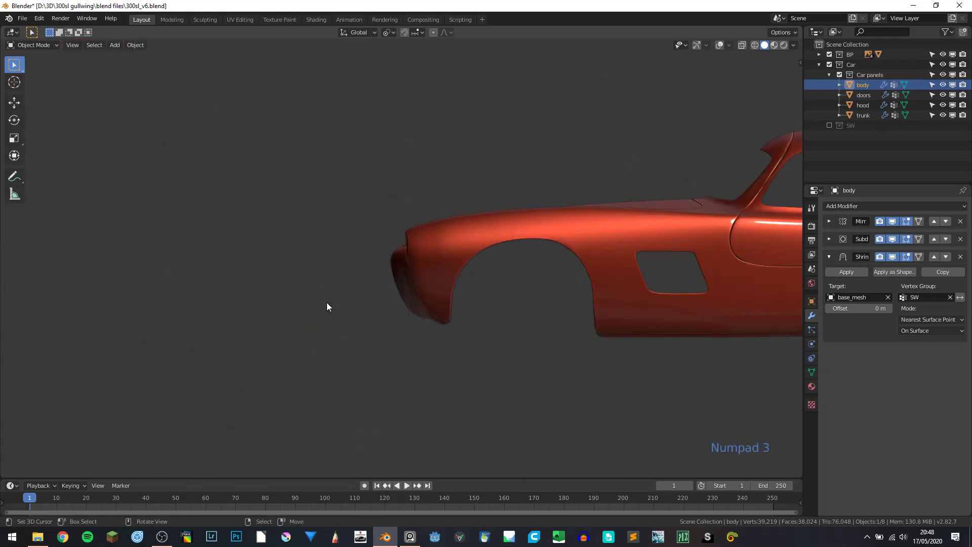
- Enter Edit Mode on the body in front orthographic view and clear the vertex selection
{"action": "key", "text": "KP_1"}
{"action": "key", "text": "Tab"}
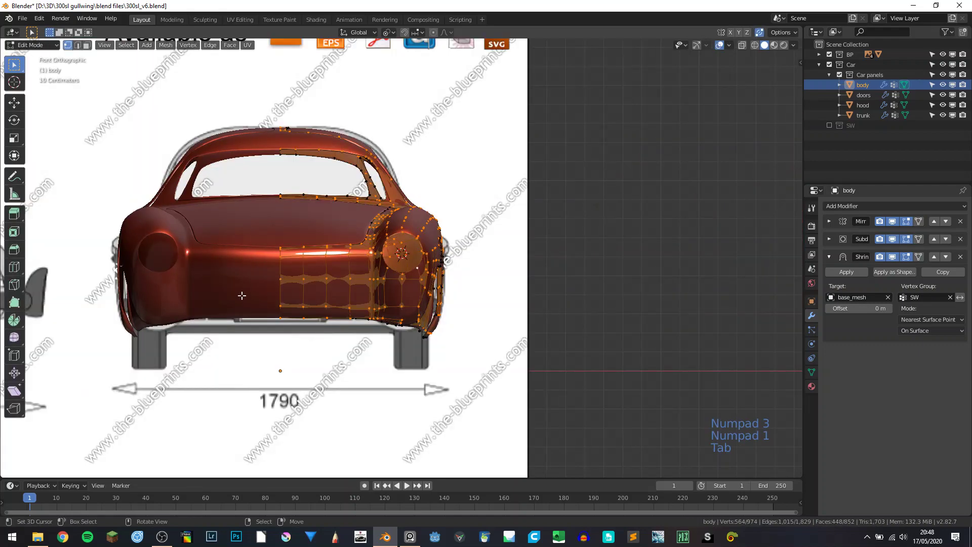
{"action": "key", "text": "a"}
{"action": "key", "text": "a"}
{"action": "key", "text": "a"}
{"action": "scroll", "coordinate": [273, 293], "scroll_direction": "up", "scroll_amount": 4}
{"action": "middle_click_drag", "start_coordinate": [311, 282], "coordinate": [528, 248], "text": "shift"}
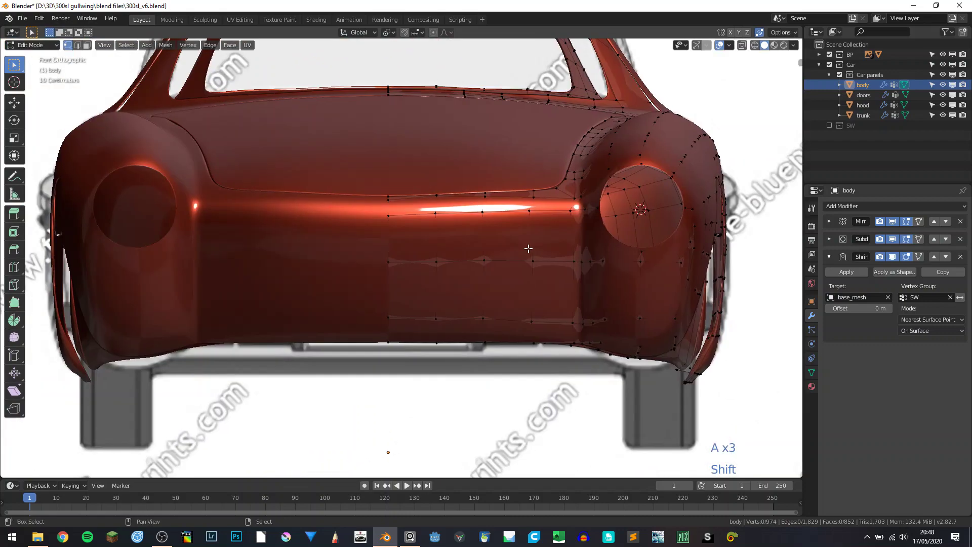
- Turn off the viewport display of the body's Subdivision and Shrinkwrap modifiers
{"action": "scroll", "coordinate": [528, 249], "scroll_direction": "down", "scroll_amount": 4}
{"action": "middle_click_drag", "start_coordinate": [607, 291], "coordinate": [531, 284]}
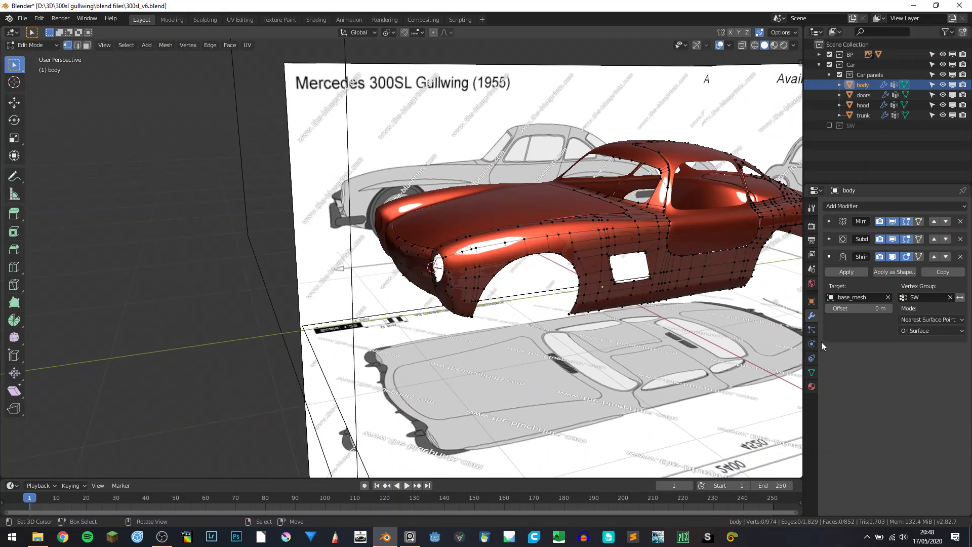
{"action": "left_click", "coordinate": [893, 239]}
{"action": "left_click", "coordinate": [892, 257]}
{"action": "middle_click_drag", "start_coordinate": [639, 234], "coordinate": [624, 257]}
- Switch to top orthographic view and disable the doors, hood and trunk in the viewport, leaving only the body panel displayed
{"action": "key", "text": "KP_7"}
{"action": "scroll", "coordinate": [544, 199], "scroll_direction": "up", "scroll_amount": 8, "text": "shift"}
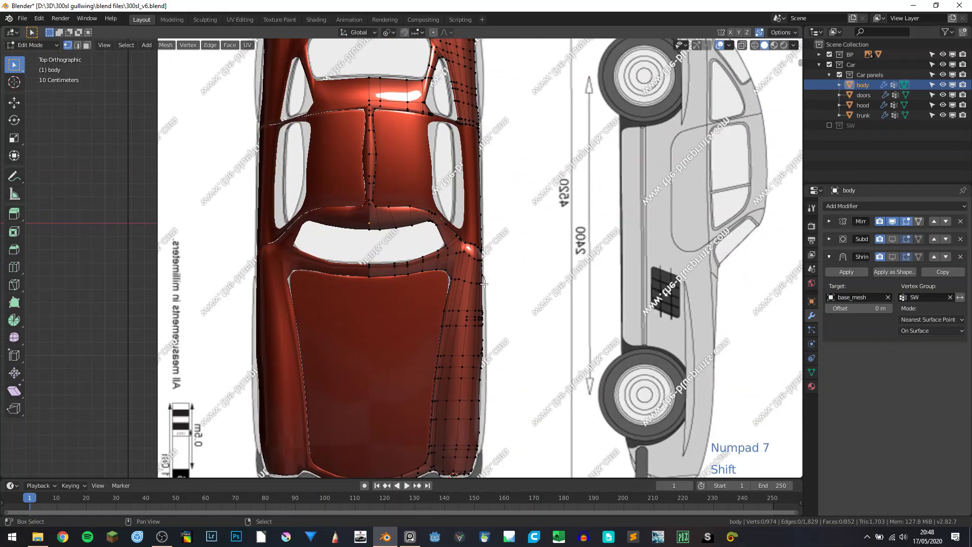
{"action": "scroll", "coordinate": [429, 314], "scroll_direction": "down", "scroll_amount": 1}
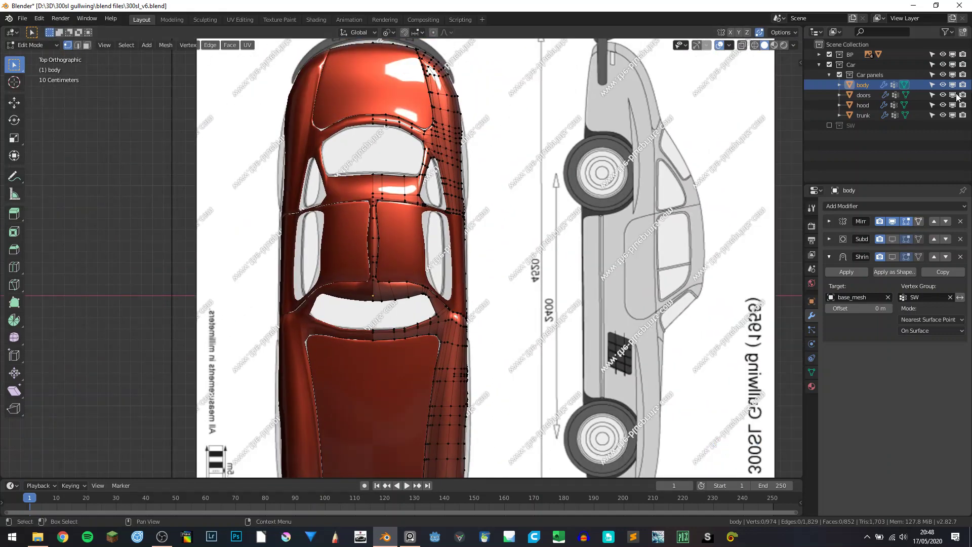
{"action": "left_click_drag", "start_coordinate": [953, 94], "coordinate": [953, 115]}
{"action": "scroll", "coordinate": [426, 224], "scroll_direction": "down", "scroll_amount": 1}
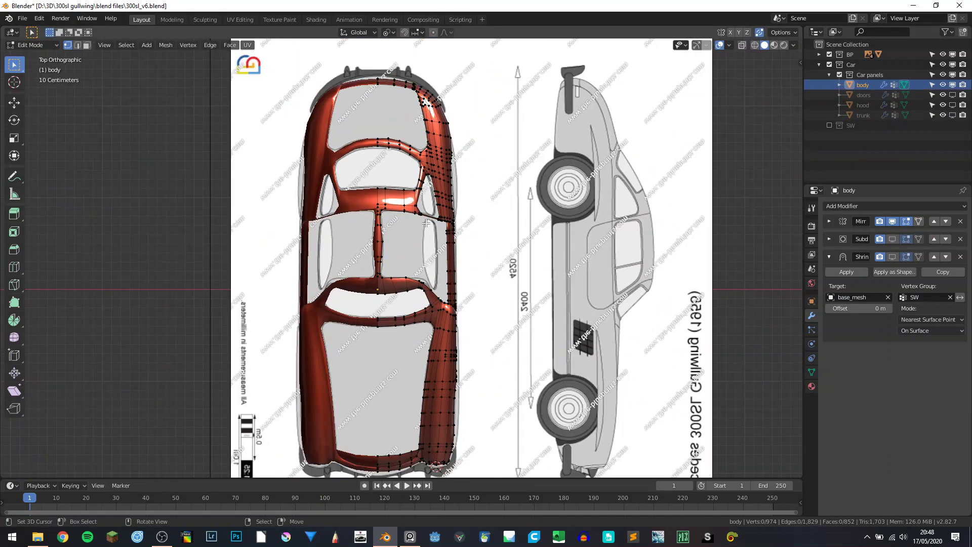
- Clear the selection, show the mesh as wireframe and hide all body vertices behind the front end
{"action": "key", "text": "a"}
{"action": "key", "text": "a"}
{"action": "key", "text": "a"}
{"action": "key", "text": "shift+z"}
{"action": "scroll", "coordinate": [360, 238], "scroll_direction": "down", "scroll_amount": 2}
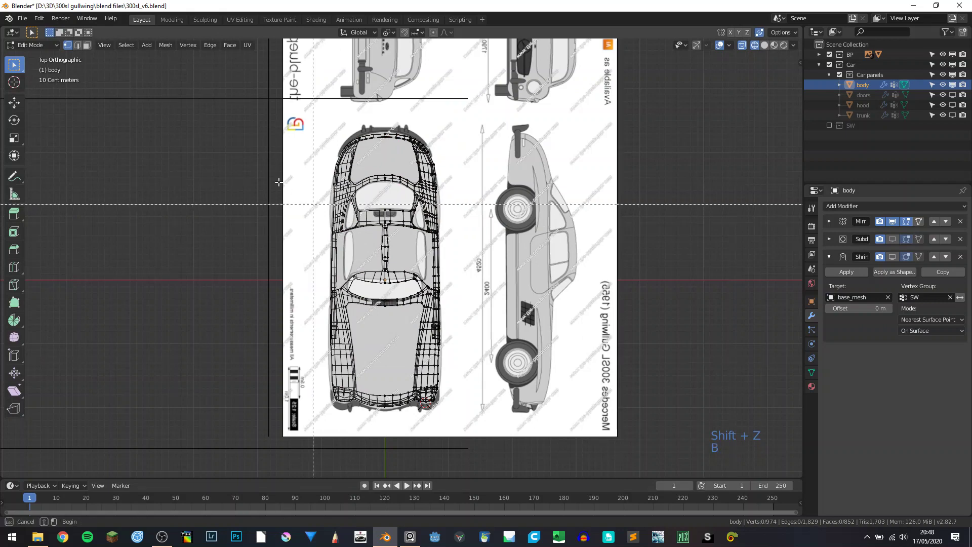
{"action": "key", "text": "b"}
{"action": "left_click_drag", "start_coordinate": [579, 359], "coordinate": [557, 382]}
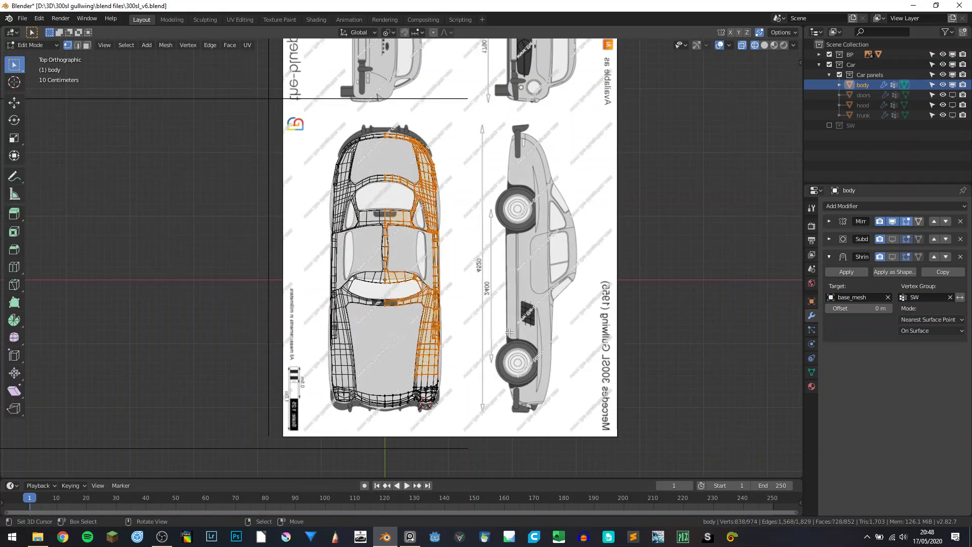
{"action": "key", "text": "h"}
{"action": "middle_click_drag", "start_coordinate": [509, 332], "coordinate": [371, 318]}
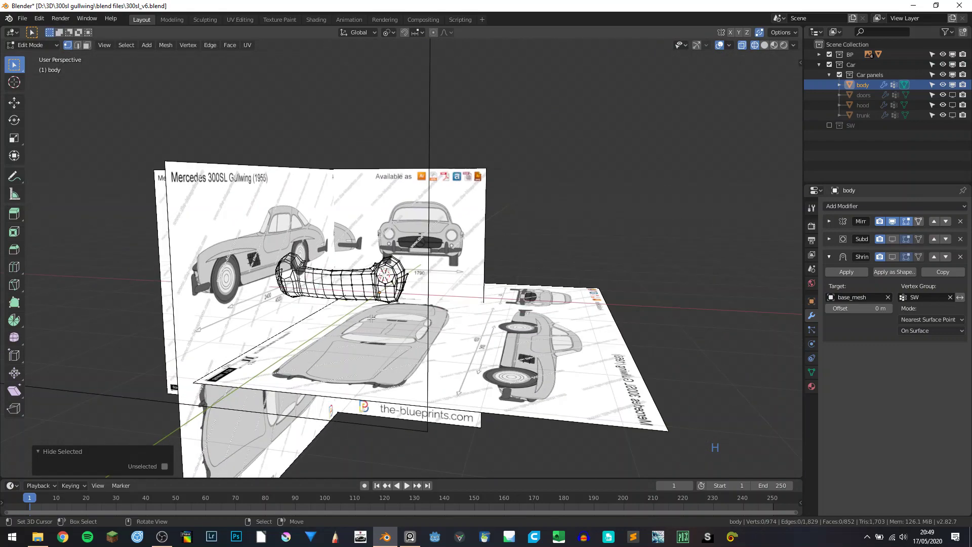
- In front orthographic view, knife-cut along the grille's upper edge from the centre line to its upper outer corner
{"action": "key", "text": "KP_1"}
{"action": "scroll", "coordinate": [330, 263], "scroll_direction": "up", "scroll_amount": 5}
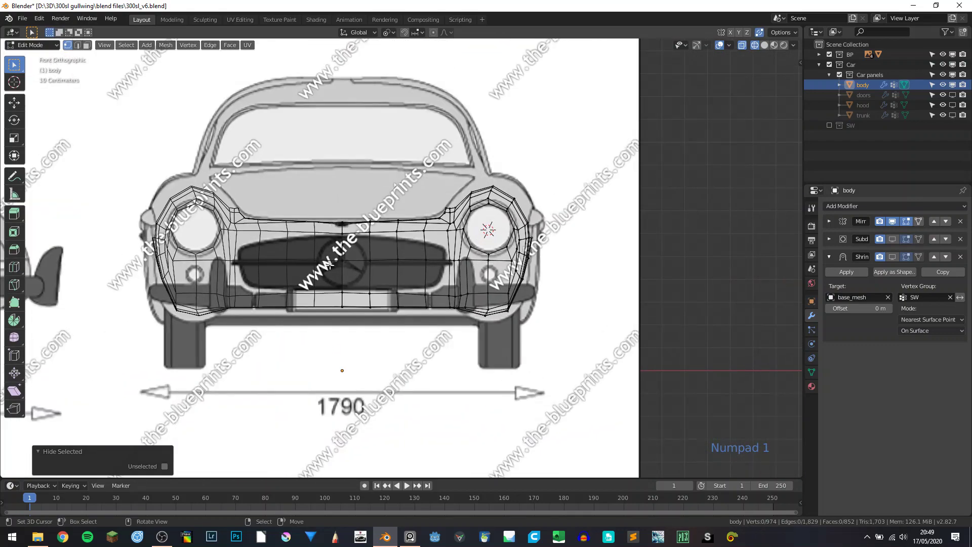
{"action": "middle_click_drag", "start_coordinate": [330, 252], "coordinate": [373, 263], "text": "shift"}
{"action": "scroll", "coordinate": [396, 244], "scroll_direction": "up", "scroll_amount": 2}
{"action": "key", "text": "a"}
{"action": "key", "text": "a"}
{"action": "key", "text": "a"}
{"action": "key", "text": "k"}
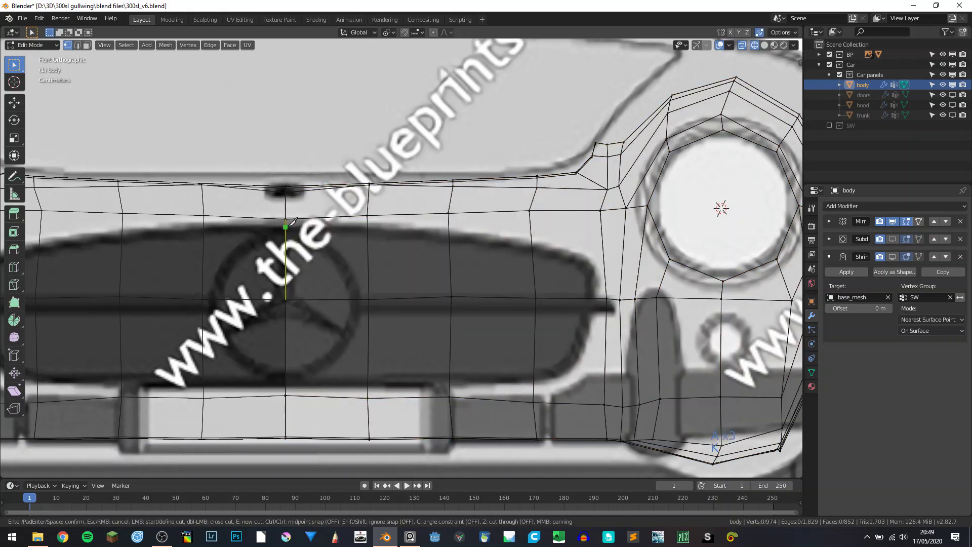
{"action": "left_click", "coordinate": [286, 227]}
{"action": "left_click", "coordinate": [368, 229]}
{"action": "left_click", "coordinate": [448, 232]}
{"action": "left_click", "coordinate": [531, 245]}
{"action": "left_click", "coordinate": [582, 256]}
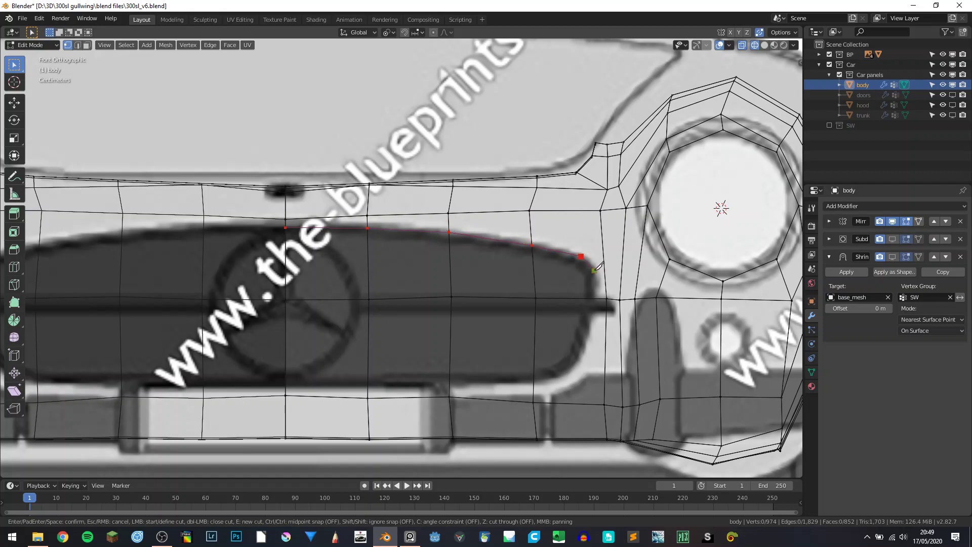
- Continue the knife cut down the grille's outer edge and back along its lower edge to the centre line
{"action": "left_click", "coordinate": [591, 298]}
{"action": "left_click", "coordinate": [575, 367]}
{"action": "left_click", "coordinate": [534, 381]}
{"action": "left_click", "coordinate": [450, 383]}
{"action": "left_click", "coordinate": [368, 385]}
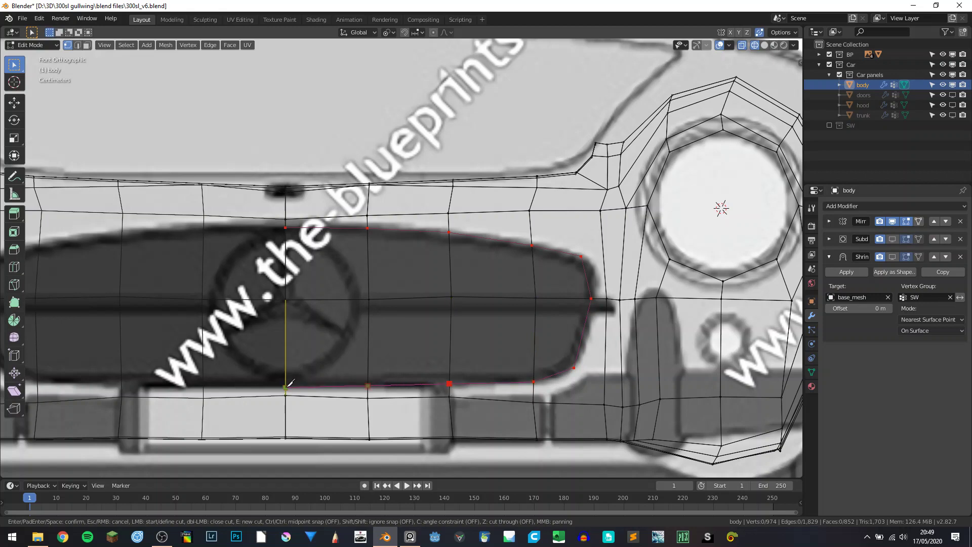
{"action": "left_click", "coordinate": [286, 386]}
{"action": "key", "text": "Return"}
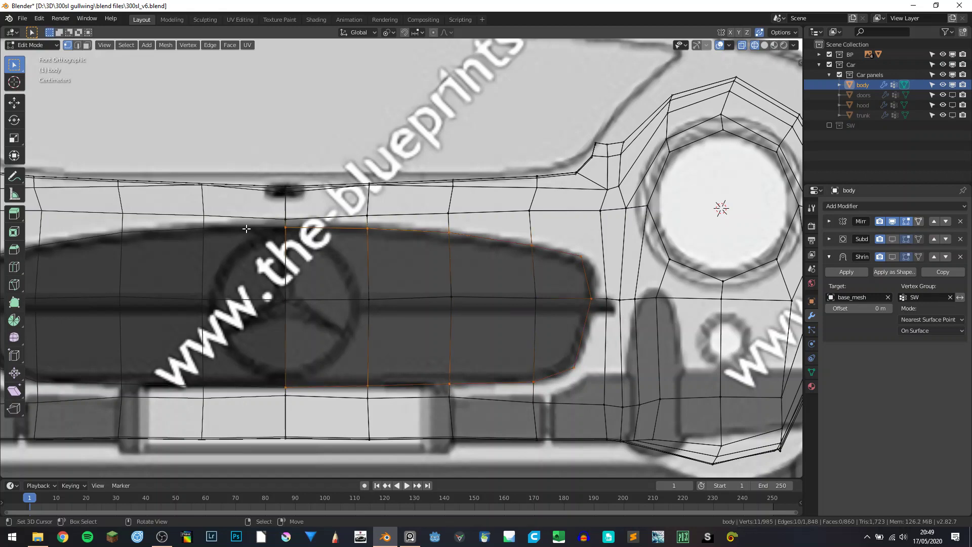
- Slide the grille outline's upper outer corner vertex outward, unclamped, in line with the upper edge to sharpen the corner
{"action": "left_click", "coordinate": [582, 254]}
{"action": "key", "text": "shift+v"}
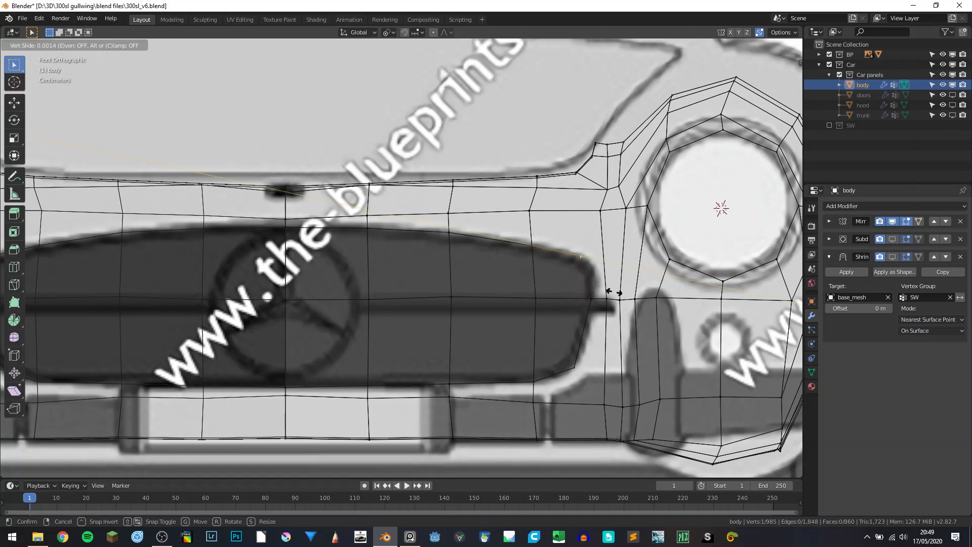
{"action": "key", "text": "c"}
{"action": "key", "text": "shift"}
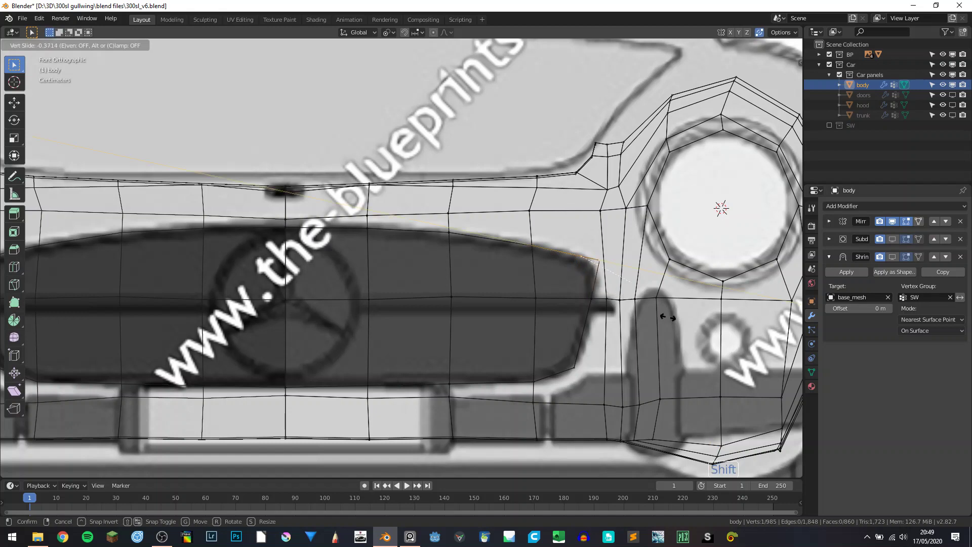
{"action": "left_click", "coordinate": [671, 320]}
- Slide the grille outline's lower outer corner vertex downward along its edge by a factor of about 0.2
{"action": "left_click", "coordinate": [586, 372]}
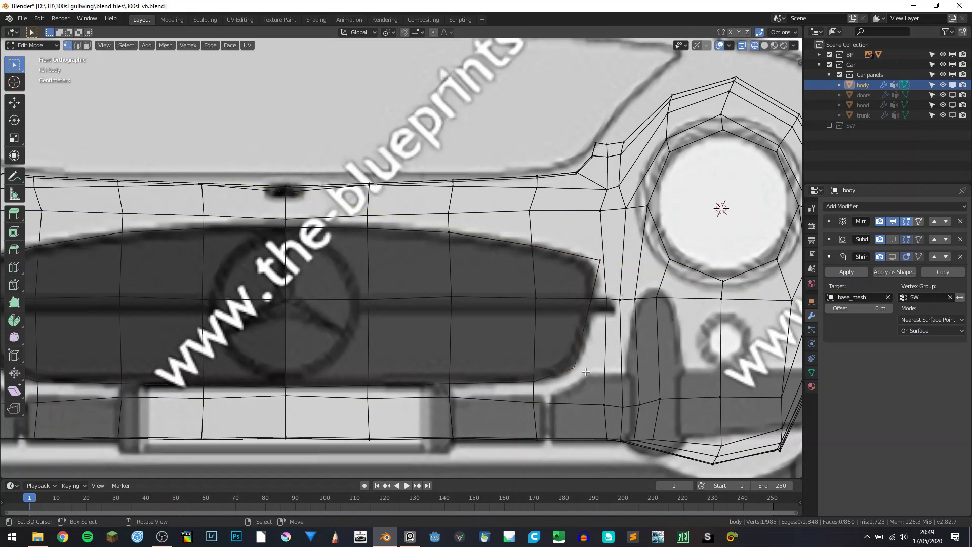
{"action": "key", "text": "g"}
{"action": "key", "text": "g"}
{"action": "key", "text": "g"}
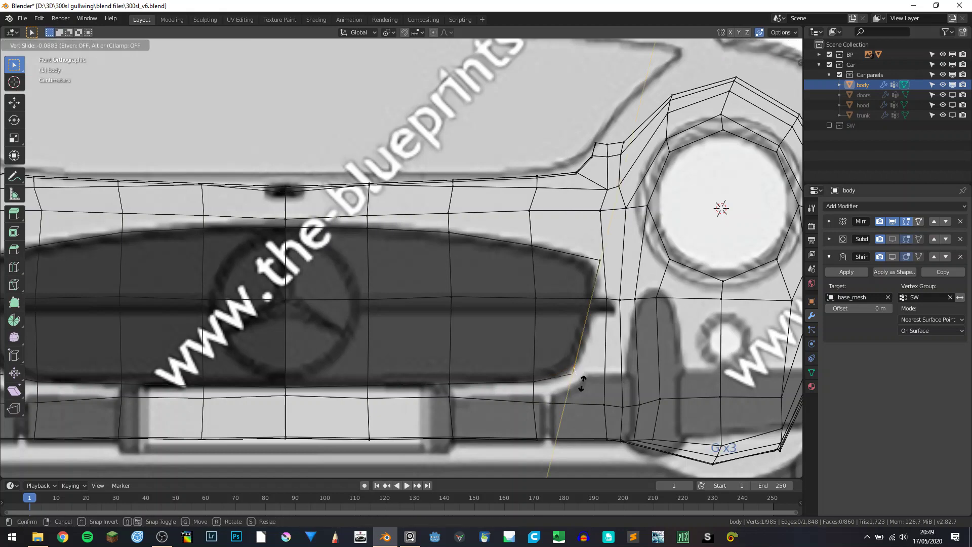
{"action": "key", "text": "shift"}
{"action": "left_click", "coordinate": [549, 438]}
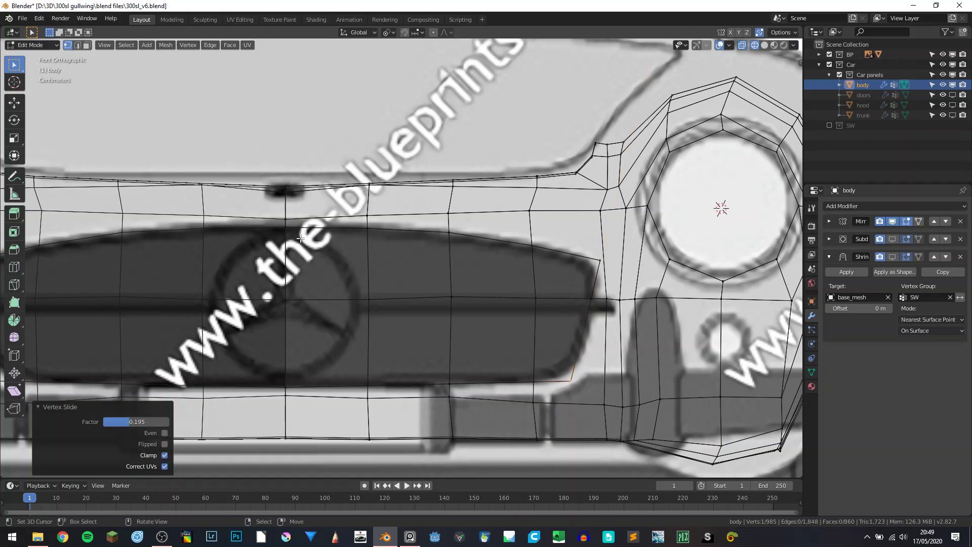
- Delete the eight faces inside the grille outline and return to vertex selection
{"action": "left_click", "coordinate": [87, 45]}
{"action": "left_click", "coordinate": [320, 257]}
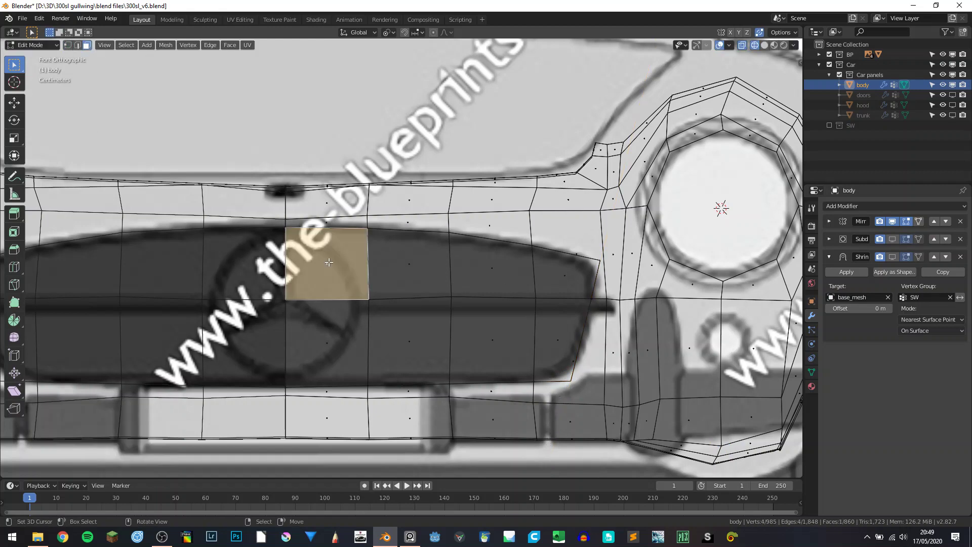
{"action": "left_click", "coordinate": [562, 282], "text": "ctrl"}
{"action": "left_click", "coordinate": [545, 328], "text": "ctrl"}
{"action": "left_click", "coordinate": [335, 335], "text": "ctrl"}
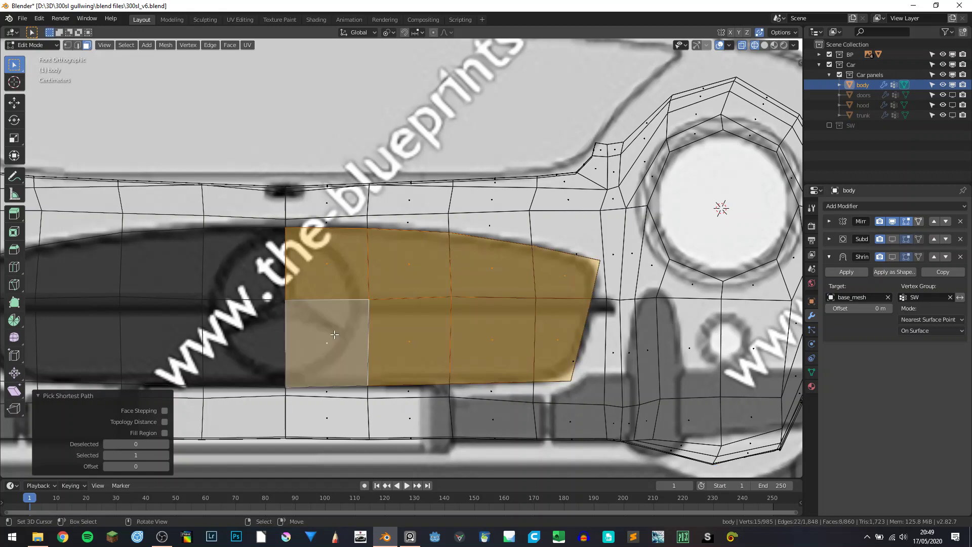
{"action": "key", "text": "Delete"}
{"action": "left_click", "coordinate": [333, 331]}
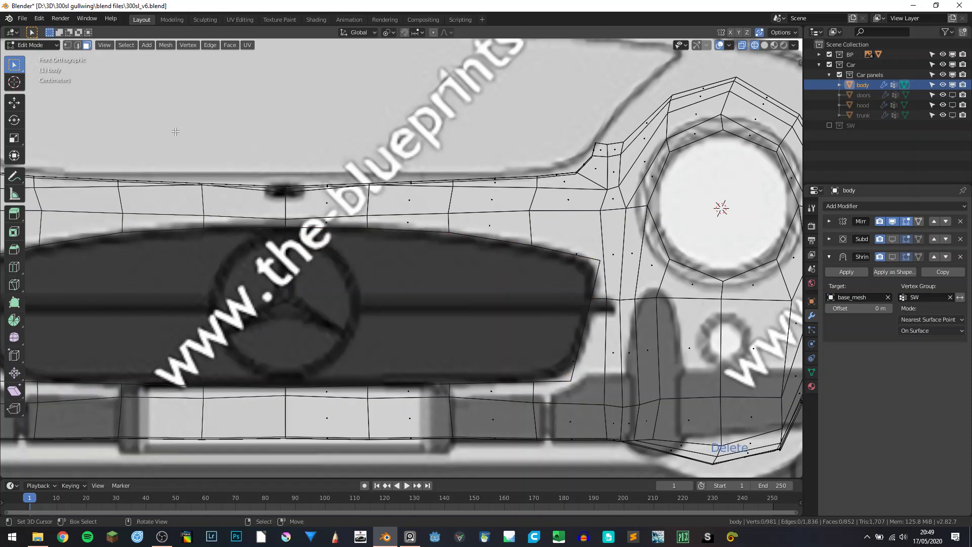
{"action": "left_click", "coordinate": [67, 45]}
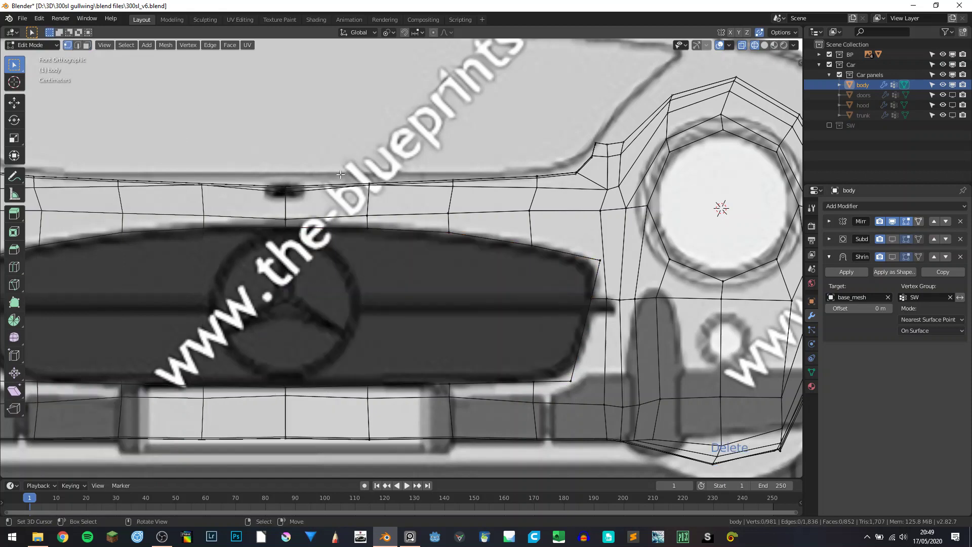
- Slide the vertex above the grille's upper outer corner upward along its edge by a factor of about 0.36
{"action": "left_click", "coordinate": [597, 260]}
{"action": "left_click", "coordinate": [605, 223]}
{"action": "key", "text": "g"}
{"action": "key", "text": "g"}
{"action": "left_click", "coordinate": [598, 244]}
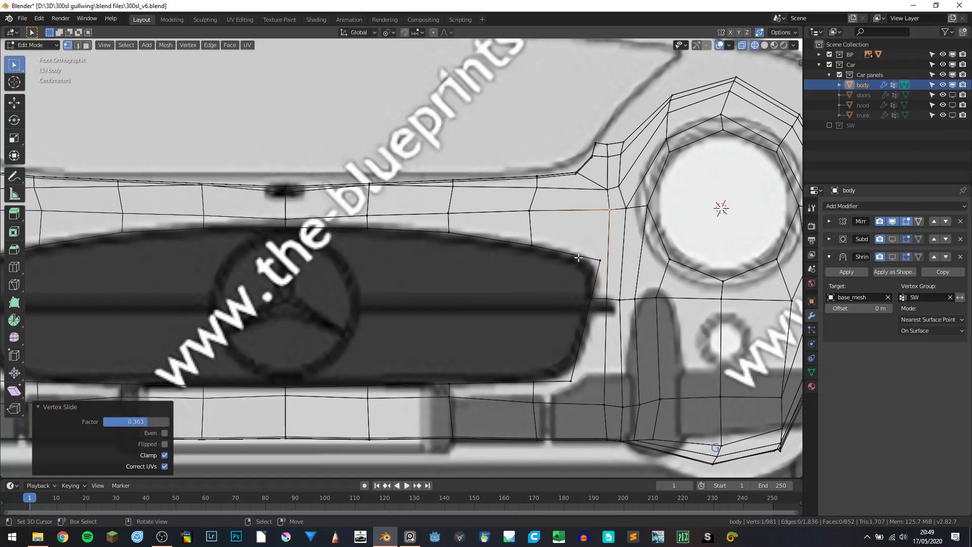
- Clear the selection and knife-cut an edge from the grille's upper outer corner to the vertex above it
{"action": "key", "text": "ctrl+l"}
{"action": "key", "text": "a"}
{"action": "key", "text": "a"}
{"action": "key", "text": "a"}
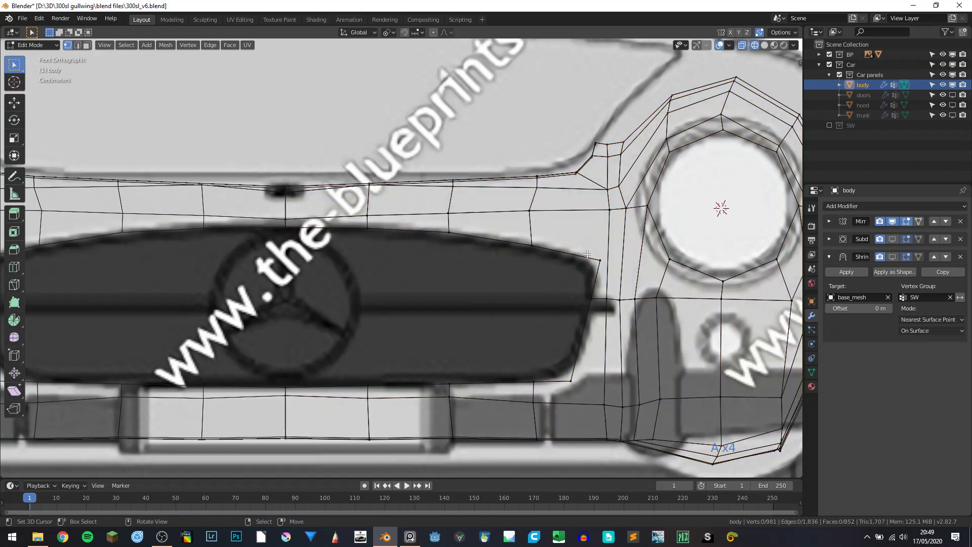
{"action": "key", "text": "k"}
{"action": "left_click", "coordinate": [600, 261]}
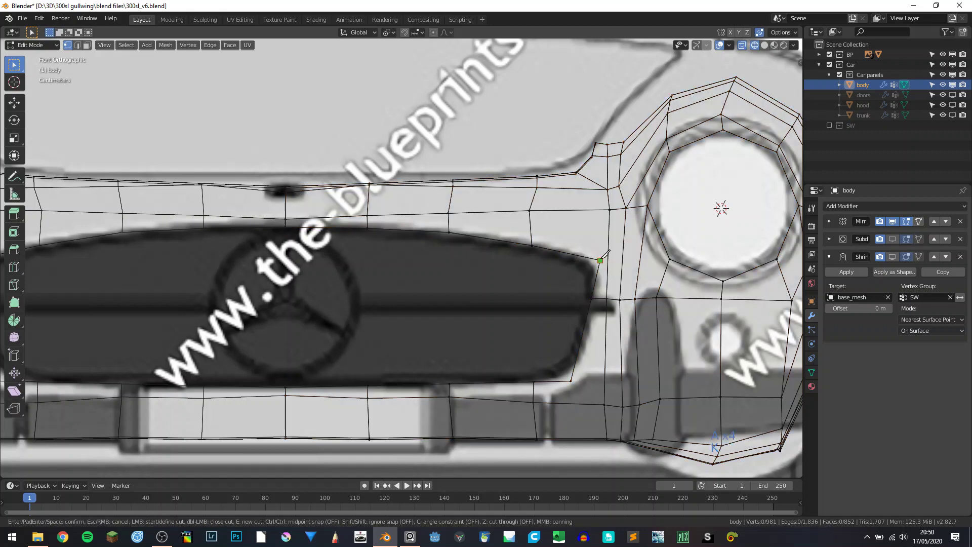
{"action": "left_click", "coordinate": [610, 209]}
{"action": "key", "text": "Return"}
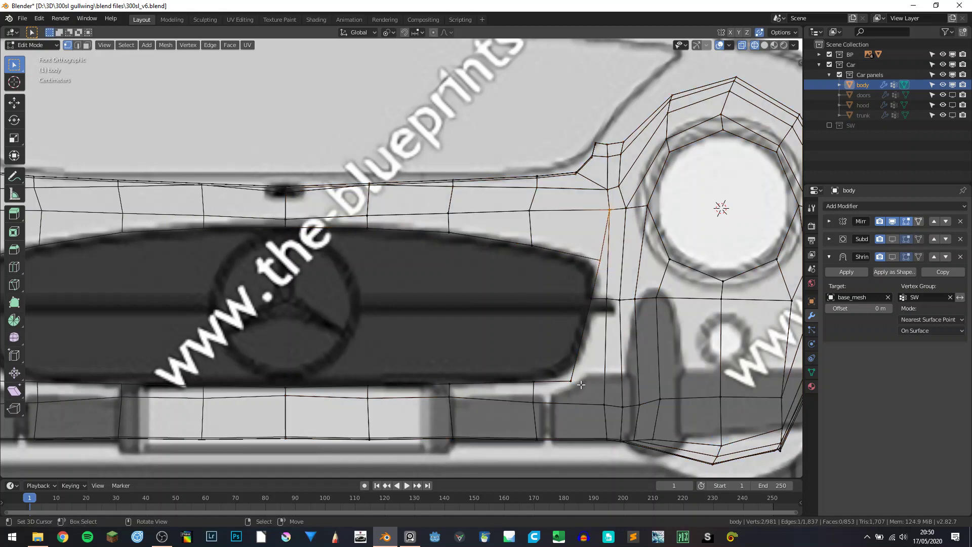
- Knife-cut an edge from the grille's lower outer corner to the nearest vertex diagonally below it
{"action": "key", "text": "k"}
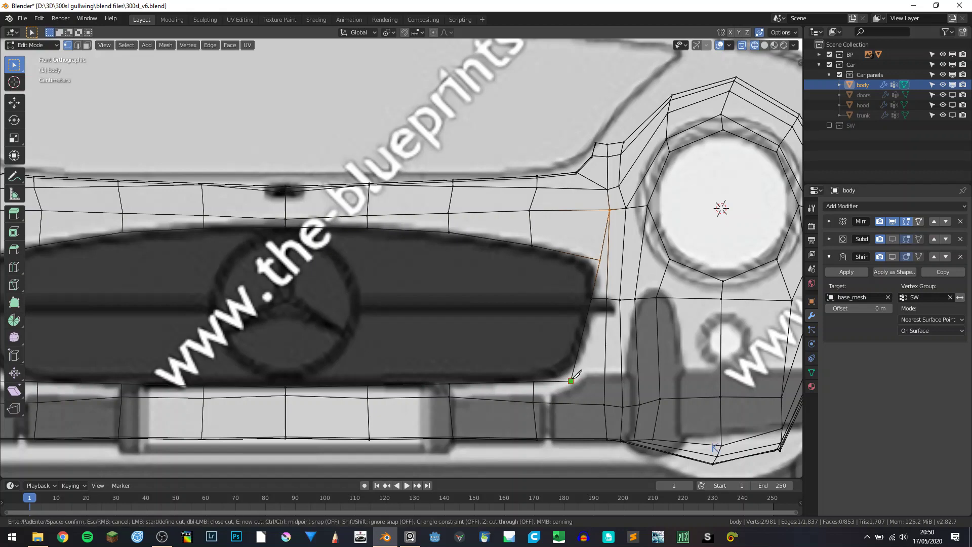
{"action": "left_click", "coordinate": [605, 405]}
{"action": "key", "text": "Return"}
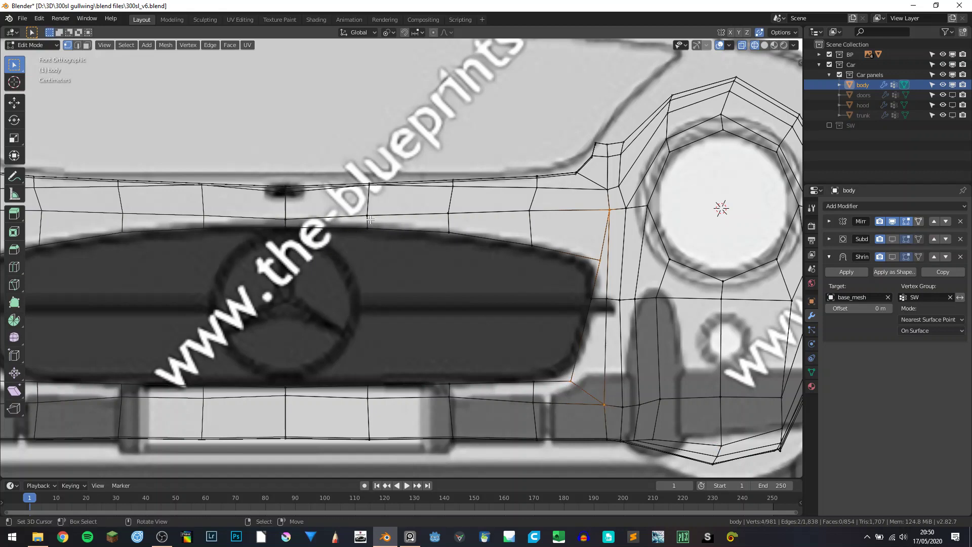
{"action": "key", "text": "ctrl+r"}
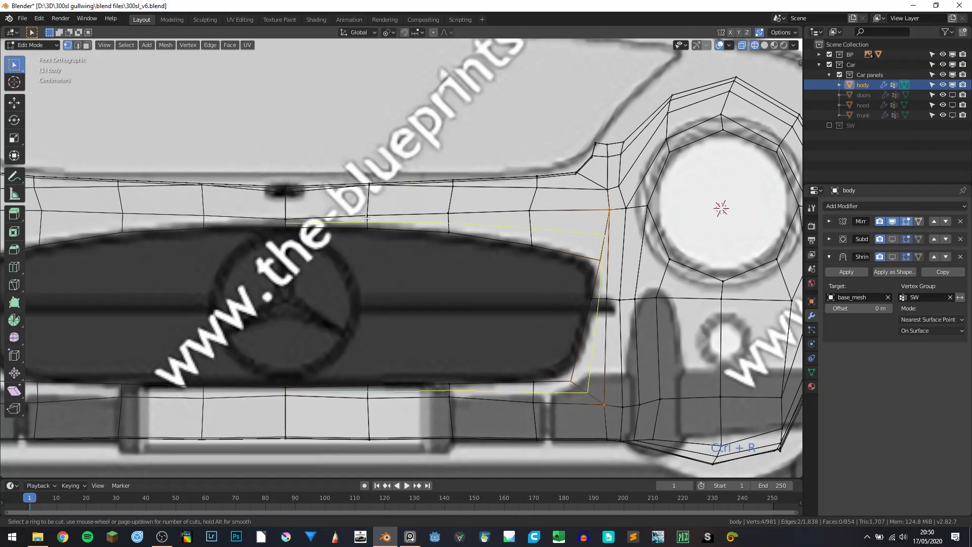
{"action": "key", "text": "Escape"}
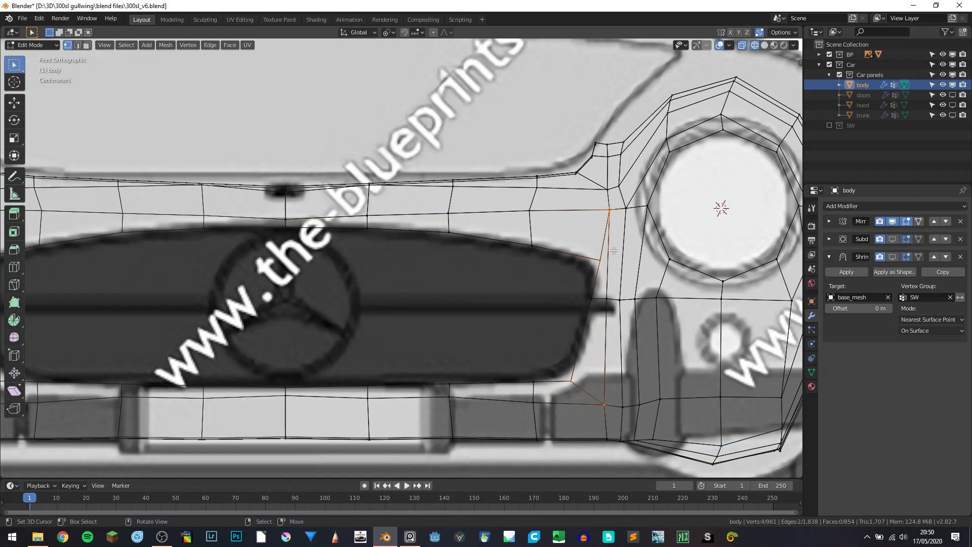
- Turn on the viewport display of the body's Subdivision and Shrinkwrap modifiers and inspect the shaded grille opening in Object Mode
{"action": "left_click", "coordinate": [601, 258]}
{"action": "left_click", "coordinate": [893, 257]}
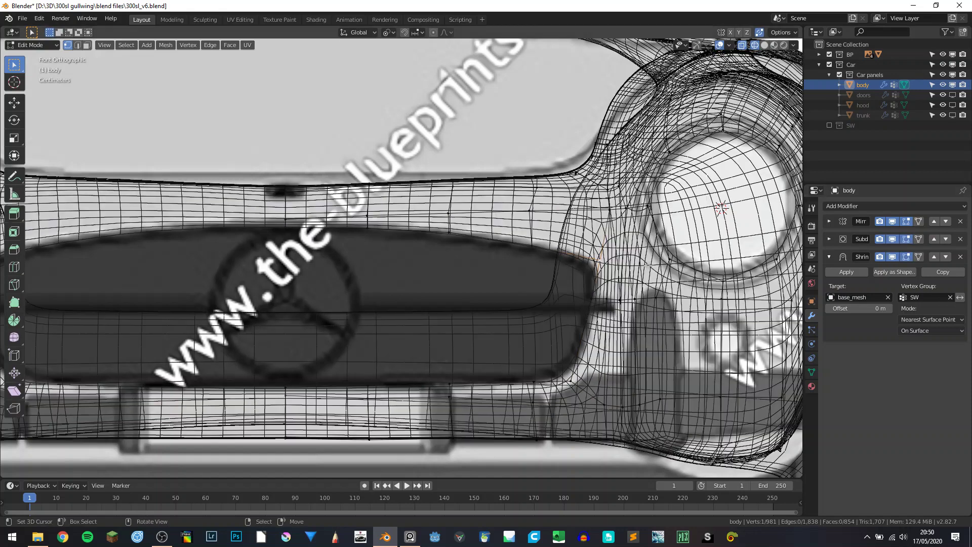
{"action": "key", "text": "shift+z"}
{"action": "key", "text": "Tab"}
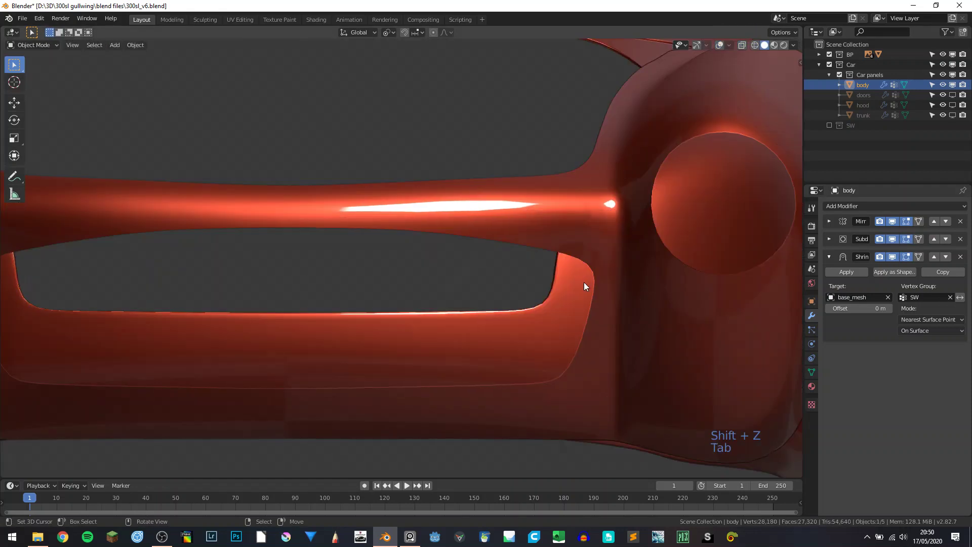
{"action": "middle_click_drag", "start_coordinate": [585, 282], "coordinate": [430, 275]}
{"action": "scroll", "coordinate": [567, 285], "scroll_direction": "down", "scroll_amount": 4}
{"action": "key", "text": "shift+alt+z"}
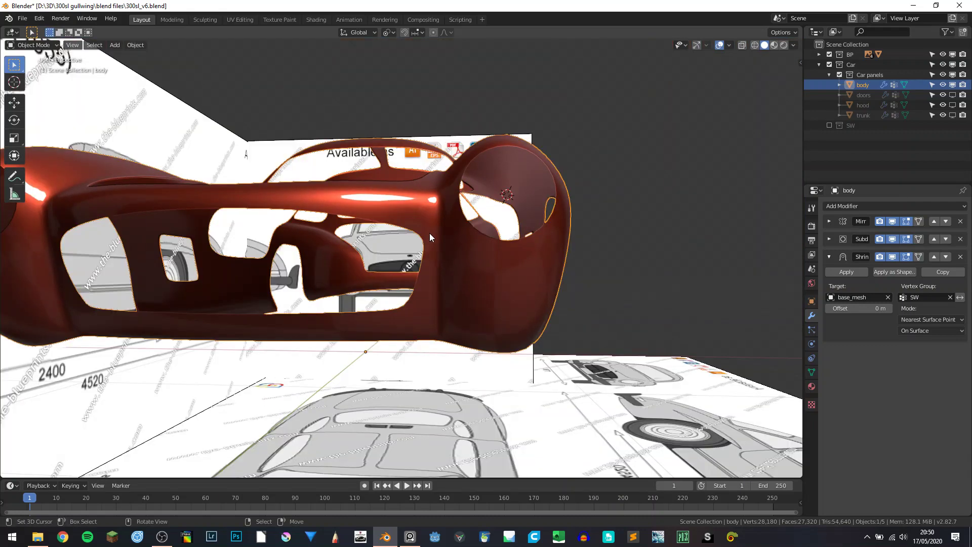
- In front view, slide the grille's upper outer corner vertex slightly inward along the upper edge by a factor of about 0.1
{"action": "key", "text": "KP_1"}
{"action": "scroll", "coordinate": [487, 251], "scroll_direction": "up", "scroll_amount": 4}
{"action": "key", "text": "Tab"}
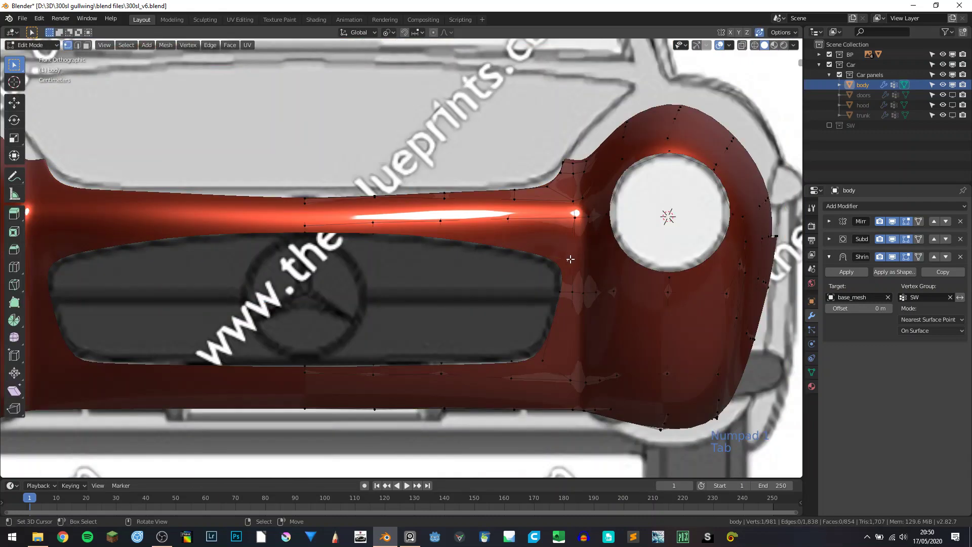
{"action": "key", "text": "g"}
{"action": "key", "text": "g"}
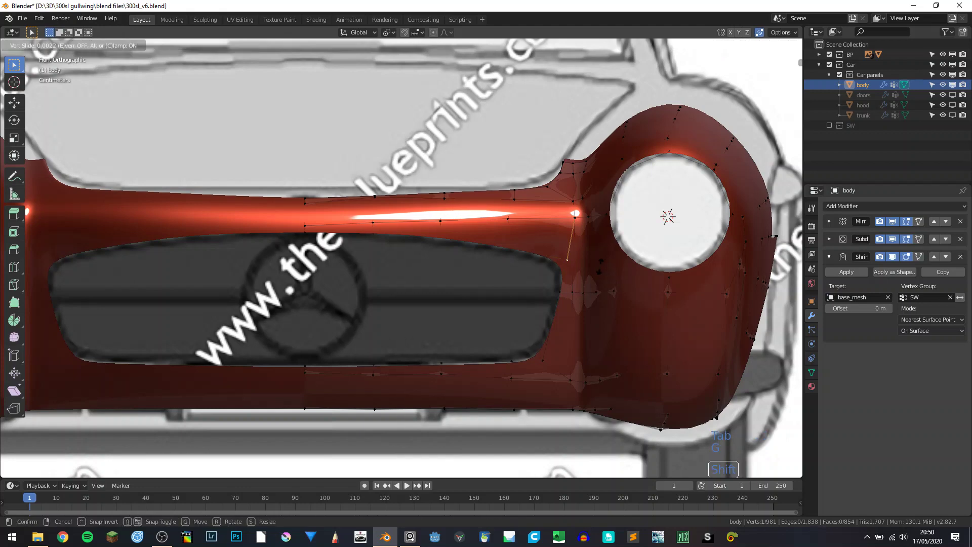
{"action": "left_click", "coordinate": [560, 256]}
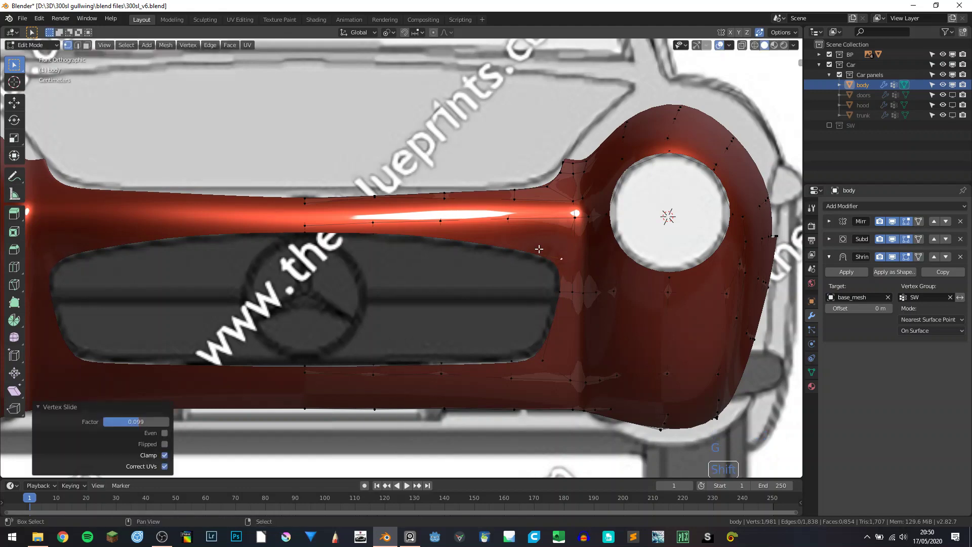
- Examine the smoothed grille opening on the whole body in Object Mode and save the file
{"action": "key", "text": "Tab"}
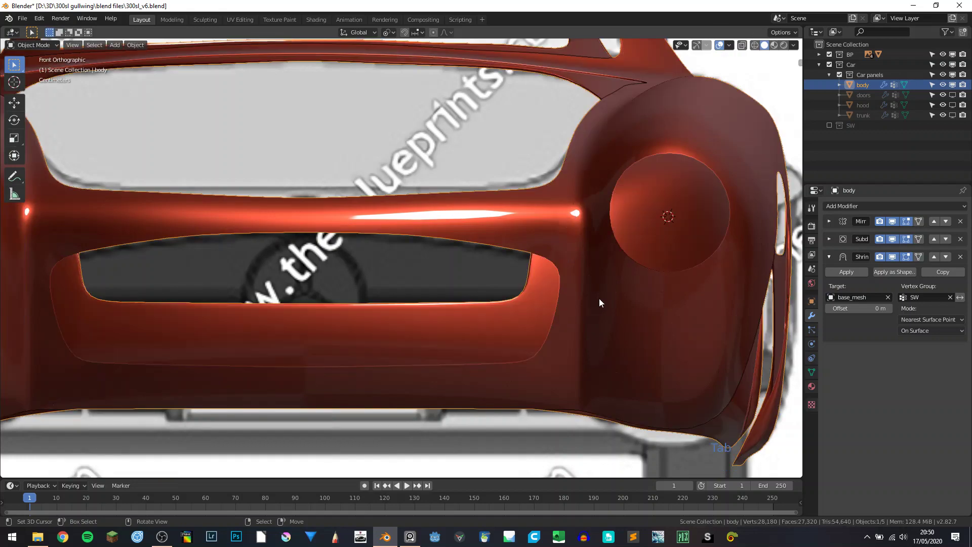
{"action": "middle_click_drag", "start_coordinate": [599, 299], "coordinate": [567, 305]}
{"action": "scroll", "coordinate": [358, 265], "scroll_direction": "down", "scroll_amount": 5}
{"action": "middle_click_drag", "start_coordinate": [368, 285], "coordinate": [454, 313]}
{"action": "key", "text": "ctrl+s"}
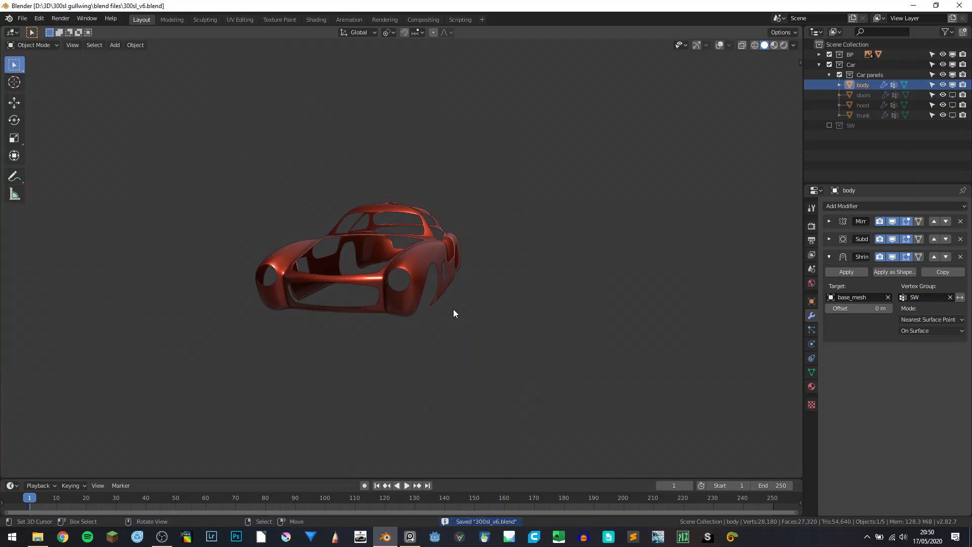
- Switch to the reference images and examine the vent grille between the hood and the windshield up close
{"action": "key", "text": "alt+Tab"}
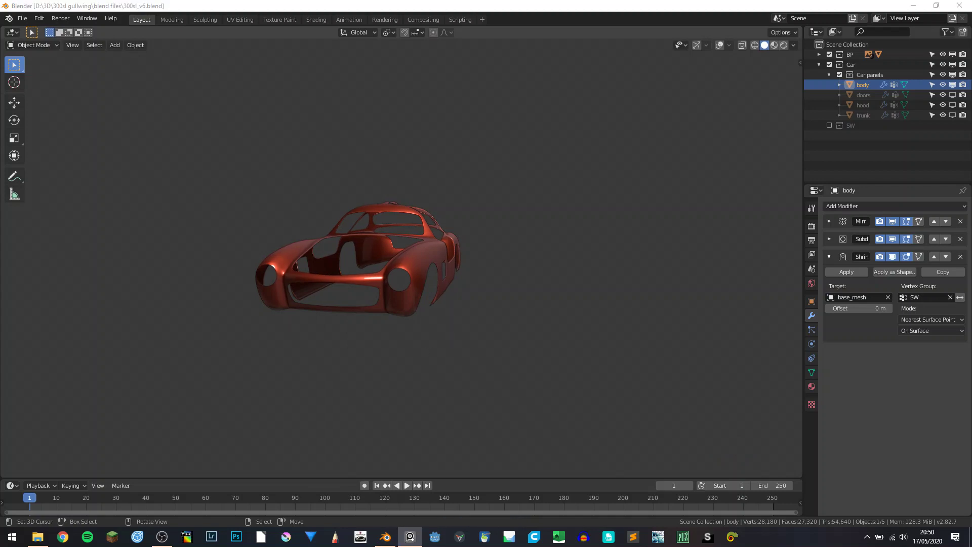
{"action": "scroll", "coordinate": [489, 123], "scroll_direction": "up", "scroll_amount": 10}
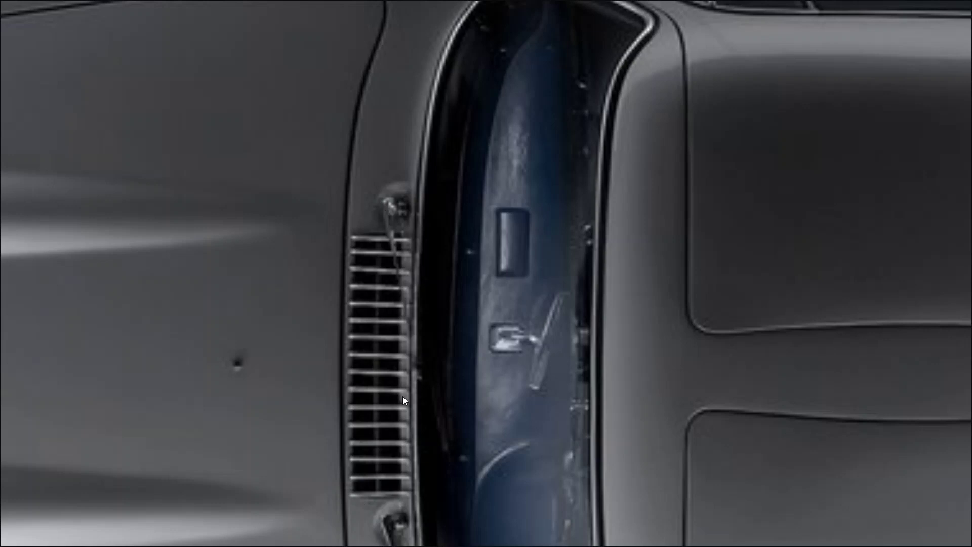
- Examine the vent grille's placement between the hood and the windshield in the top-view reference photo
{"action": "scroll", "coordinate": [400, 397], "scroll_direction": "down", "scroll_amount": 10}
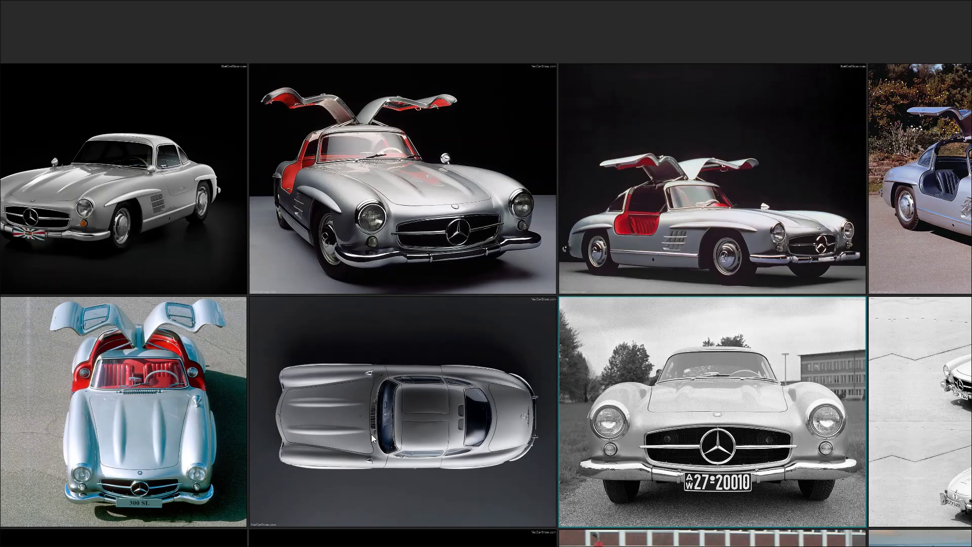
{"action": "scroll", "coordinate": [344, 445], "scroll_direction": "up", "scroll_amount": 8}
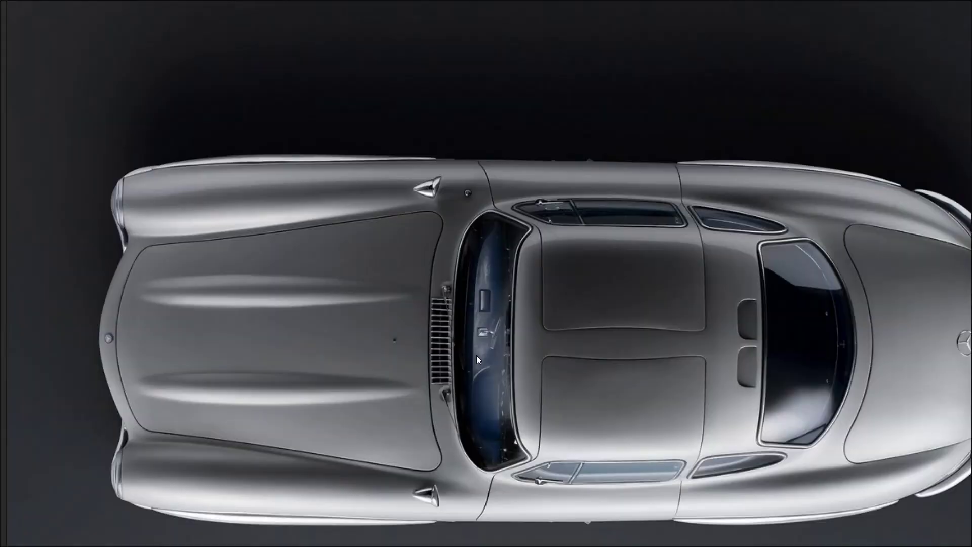
{"action": "scroll", "coordinate": [453, 338], "scroll_direction": "down", "scroll_amount": 6}
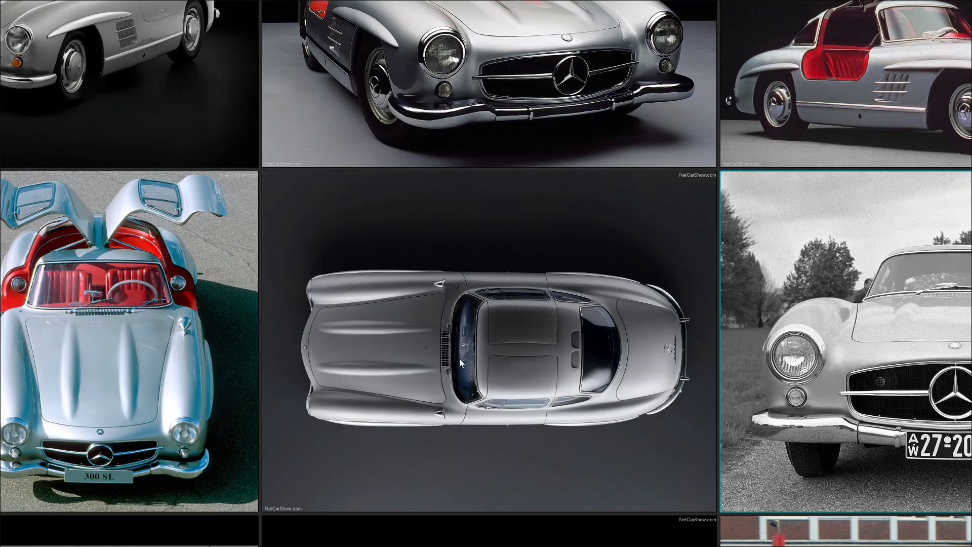
- Switch back to Blender and reveal the body's hidden geometry over the blueprint in top-view Edit Mode
{"action": "key", "text": "alt+Tab"}
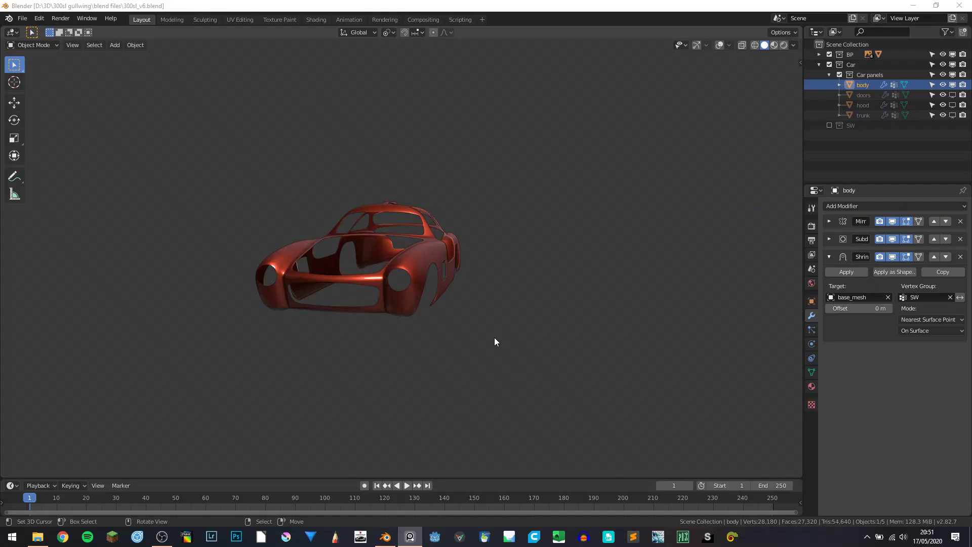
{"action": "middle_click_drag", "start_coordinate": [497, 265], "coordinate": [412, 290]}
{"action": "key", "text": "KP_7"}
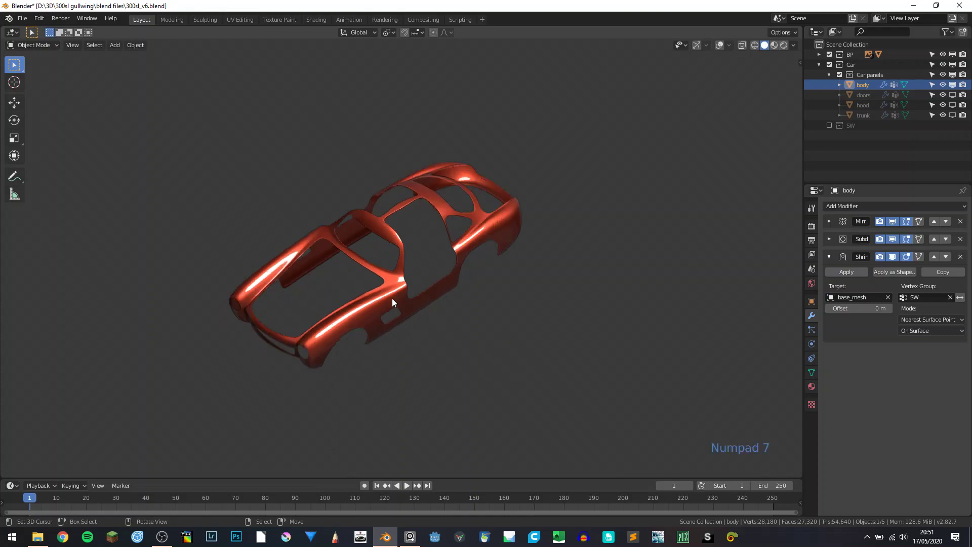
{"action": "key", "text": "Tab"}
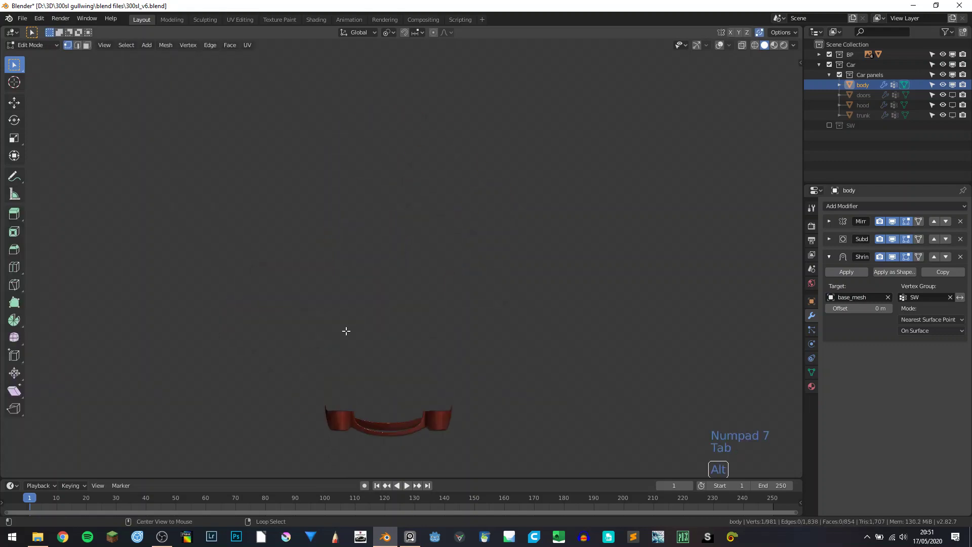
{"action": "key", "text": "alt+h"}
{"action": "scroll", "coordinate": [394, 327], "scroll_direction": "up", "scroll_amount": 5}
{"action": "key", "text": "alt+shift+z"}
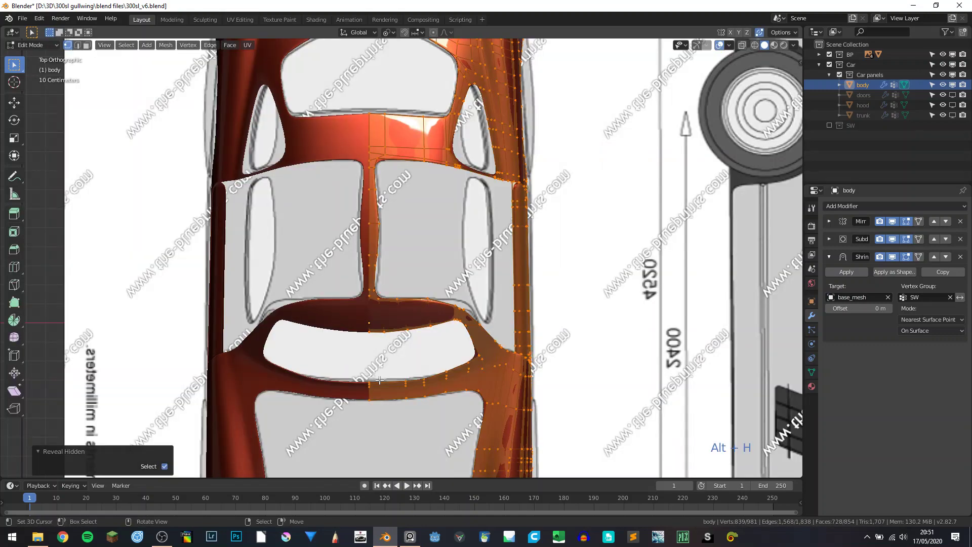
- Show the body as wireframe and turn off the viewport display of its Subdivision and Shrinkwrap modifiers
{"action": "key", "text": "shift+z"}
{"action": "left_click", "coordinate": [893, 239]}
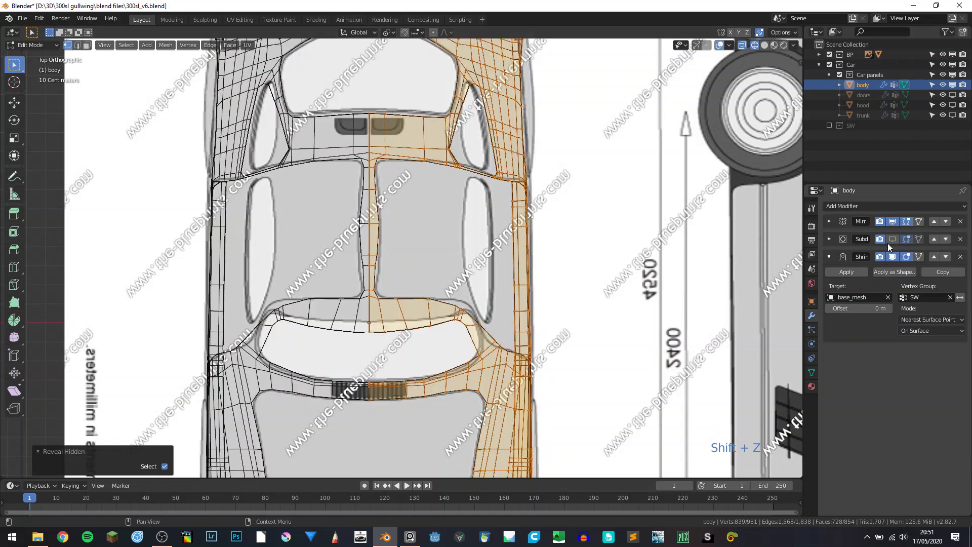
{"action": "left_click", "coordinate": [892, 257]}
{"action": "scroll", "coordinate": [468, 368], "scroll_direction": "up", "scroll_amount": 1}
{"action": "middle_click_drag", "start_coordinate": [456, 403], "coordinate": [293, 278], "text": "shift"}
{"action": "scroll", "coordinate": [503, 277], "scroll_direction": "up", "scroll_amount": 7}
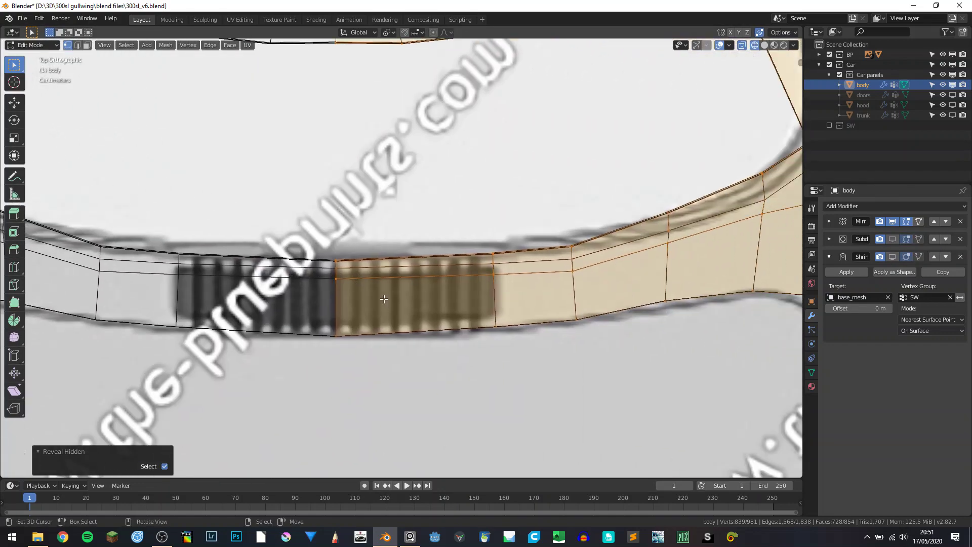
- Flatten the windshield-side edge across the vent's right half by scaling its two vertices to 0 along Y
{"action": "left_click", "coordinate": [338, 268]}
{"action": "left_click", "coordinate": [494, 264], "text": "shift"}
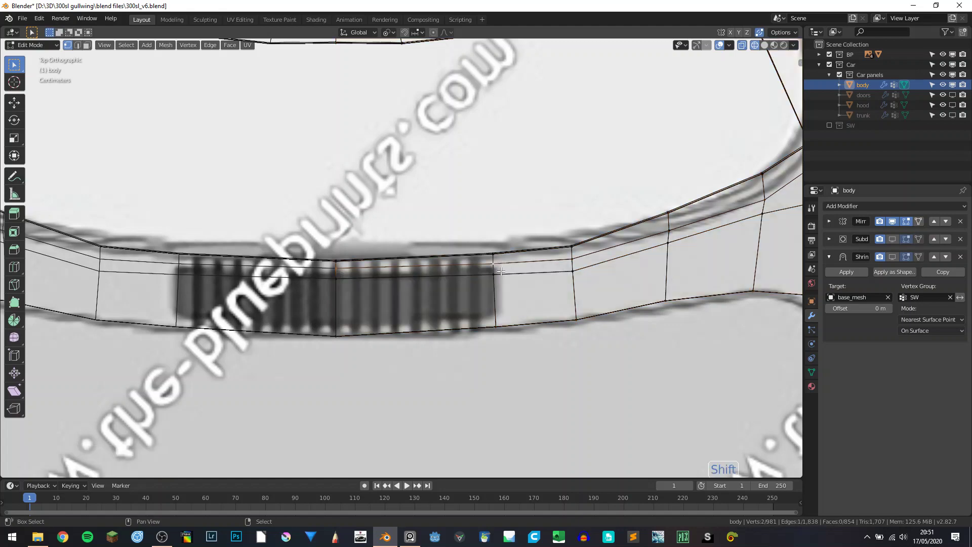
{"action": "scroll", "coordinate": [495, 236], "scroll_direction": "up", "scroll_amount": 4}
{"action": "key", "text": "s"}
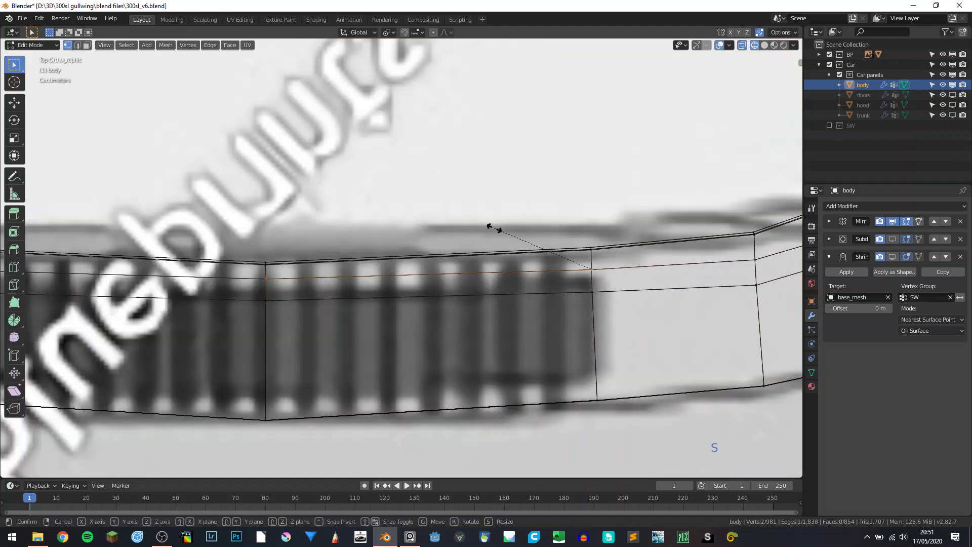
{"action": "key", "text": "y"}
{"action": "key", "text": "0"}
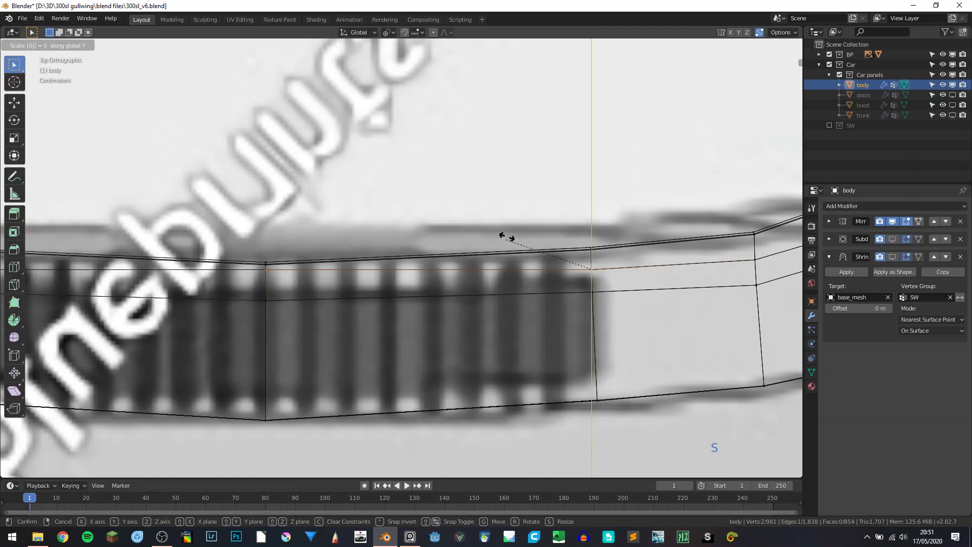
{"action": "key", "text": "Return"}
- Slide the flattened edge toward the hood by a factor of about 0.415 to match the vent's windshield-side border
{"action": "key", "text": "g"}
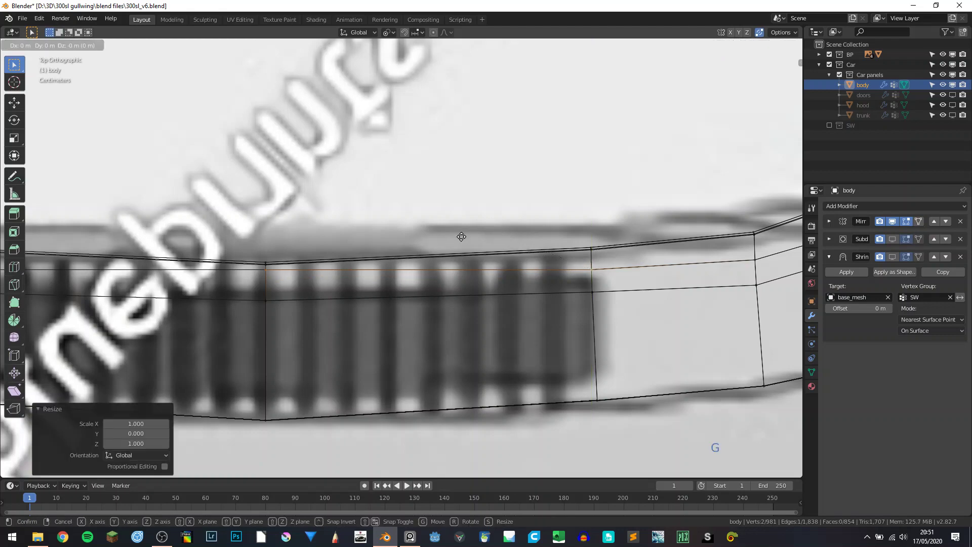
{"action": "key", "text": "g"}
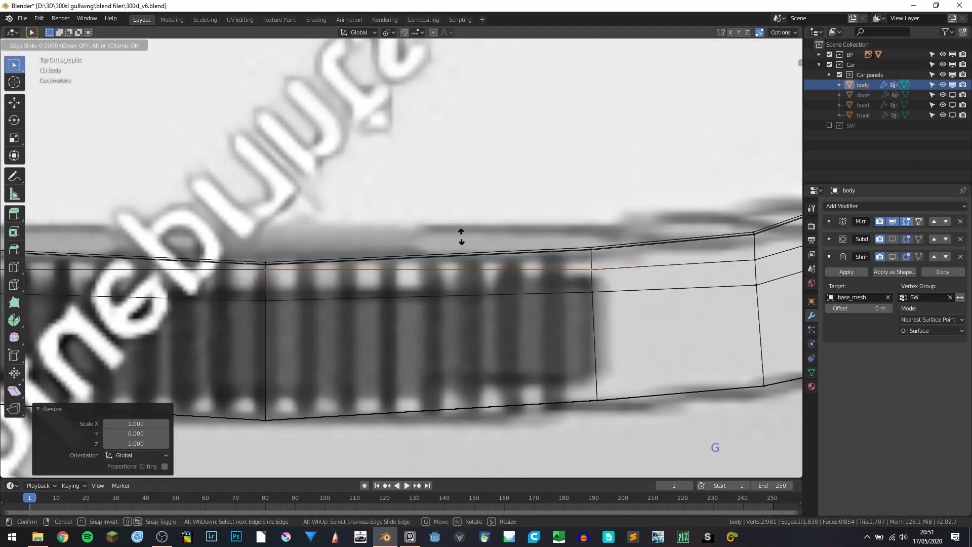
{"action": "key", "text": "shift"}
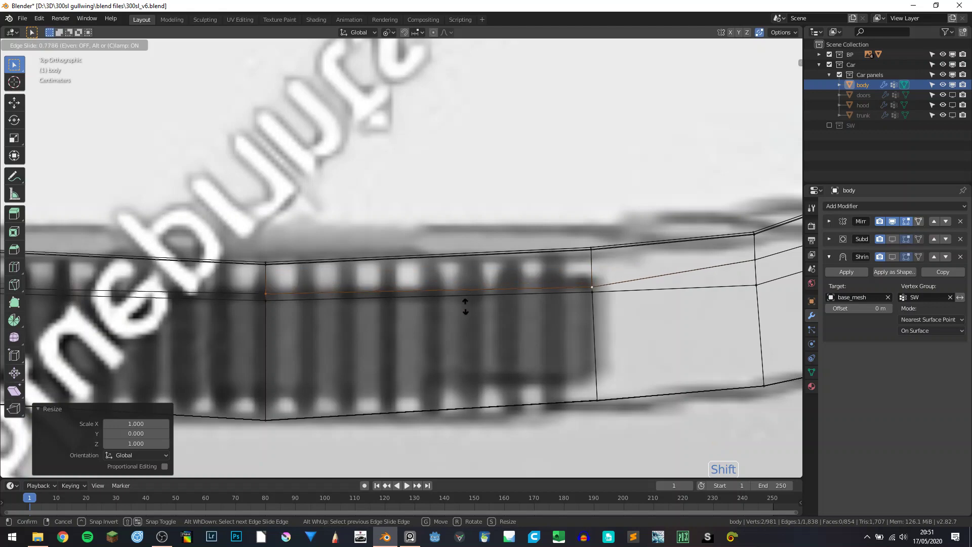
{"action": "left_click", "coordinate": [475, 230]}
{"action": "scroll", "coordinate": [463, 264], "scroll_direction": "down", "scroll_amount": 5}
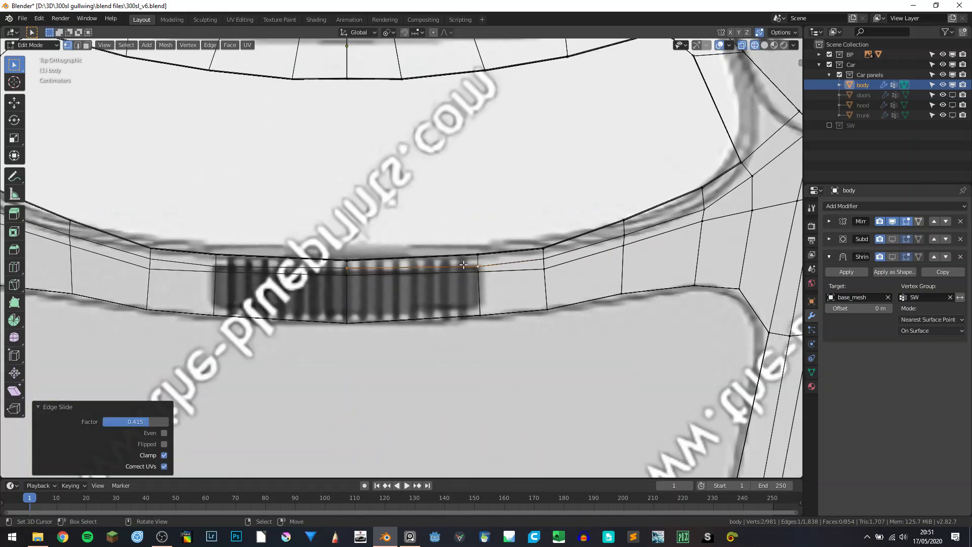
{"action": "scroll", "coordinate": [423, 284], "scroll_direction": "up", "scroll_amount": 1}
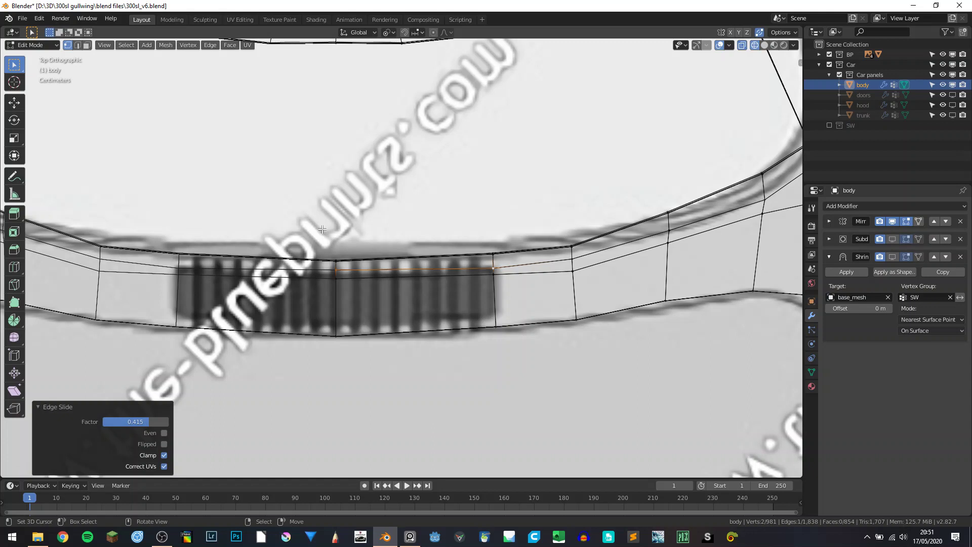
- Move the centre-line vertex of the vent's windshield-side edge about -0.0035 m along Y
{"action": "left_click", "coordinate": [345, 265]}
{"action": "right_click", "coordinate": [343, 269]}
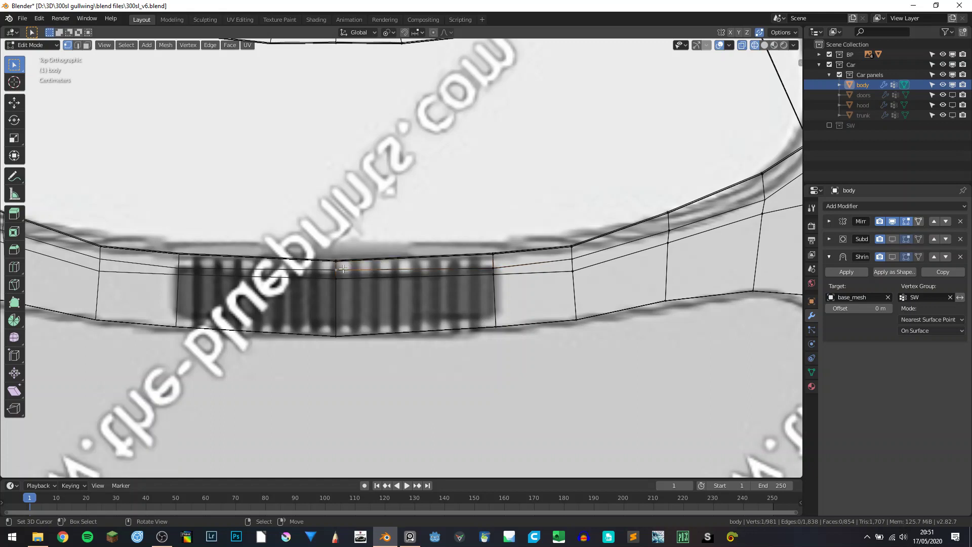
{"action": "key", "text": "g"}
{"action": "key", "text": "y"}
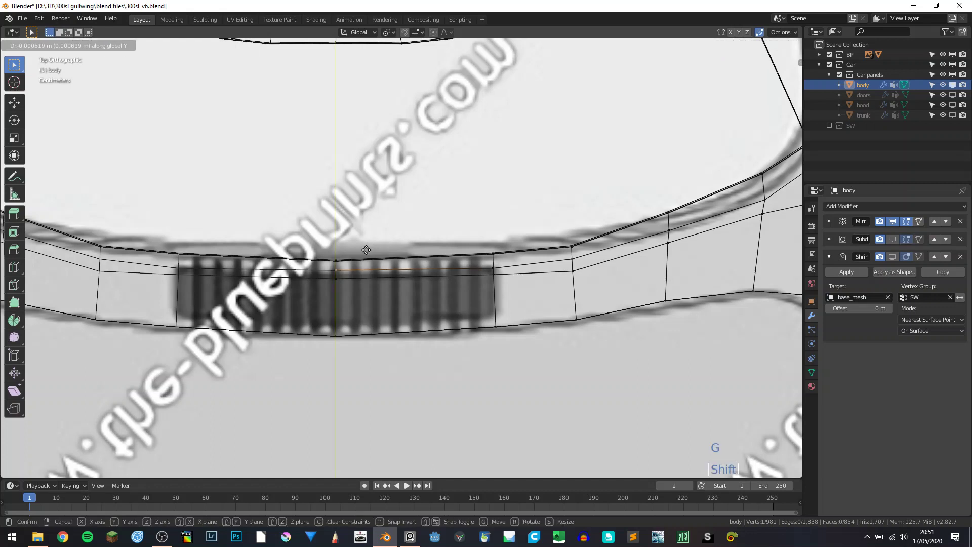
{"action": "left_click", "coordinate": [366, 269]}
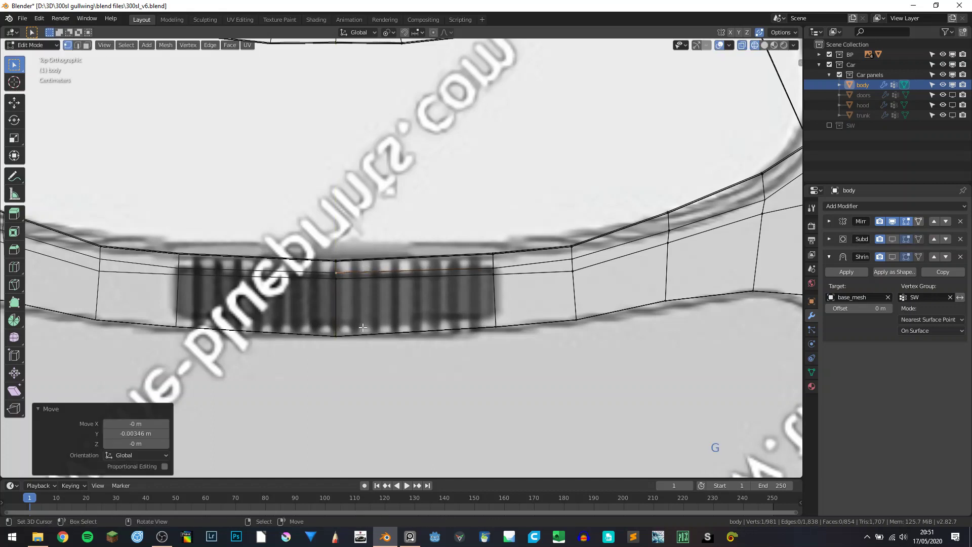
- Knife-cut an edge along the vent's hood-side border, from the centre line to the vent's outer side
{"action": "key", "text": "k"}
{"action": "left_click", "coordinate": [335, 329]}
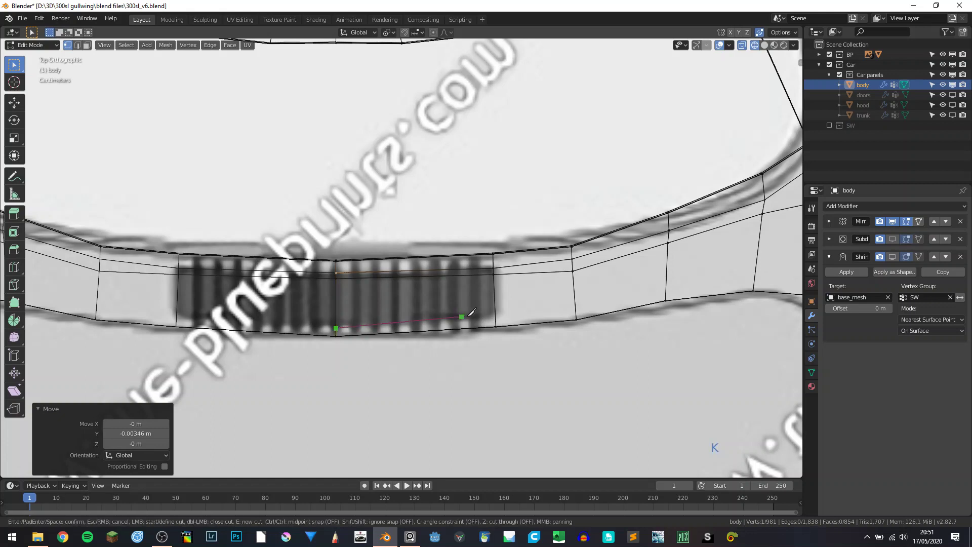
{"action": "left_click", "coordinate": [495, 316]}
{"action": "key", "text": "Return"}
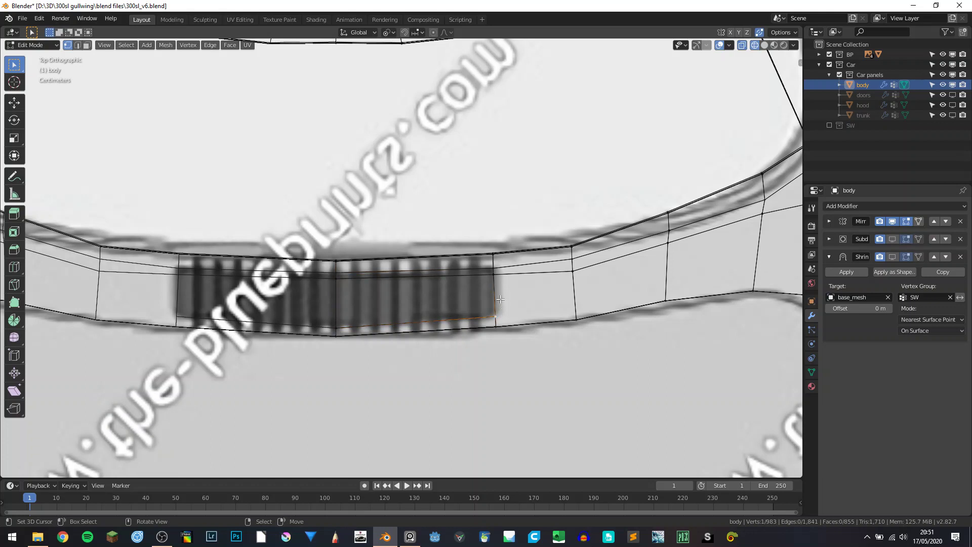
- Straighten the vent's outer side by scaling its vertices to 0 along X, and move them about 0.0022 m along X
{"action": "left_click", "coordinate": [552, 283], "text": "ctrl"}
{"action": "key", "text": "s"}
{"action": "key", "text": "x"}
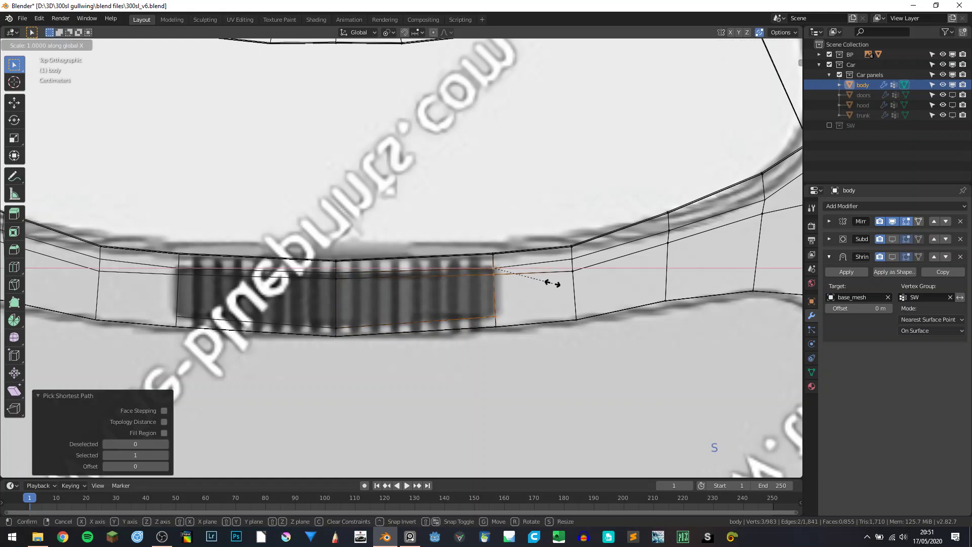
{"action": "key", "text": "0"}
{"action": "key", "text": "Return"}
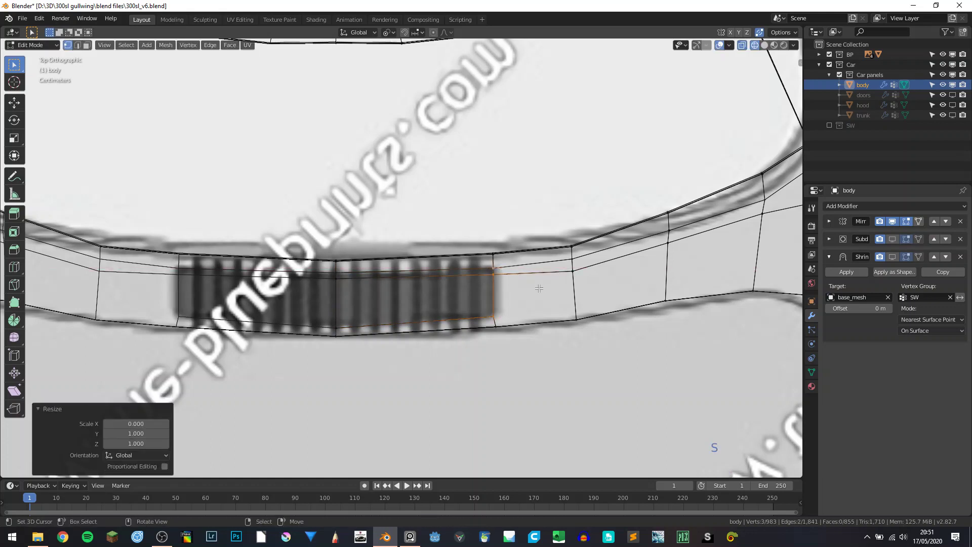
{"action": "key", "text": "g"}
{"action": "key", "text": "x"}
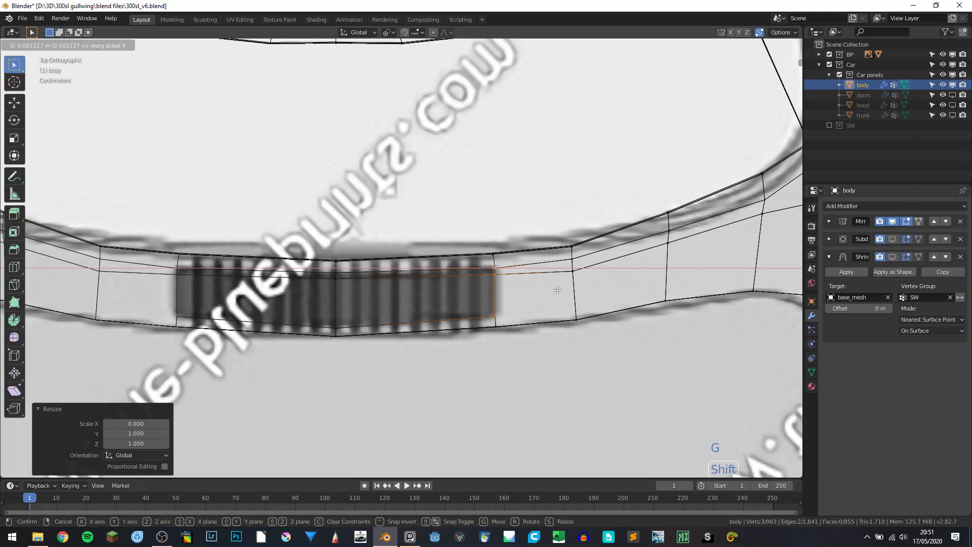
{"action": "left_click", "coordinate": [558, 291]}
- Save the file and delete the two faces inside the vent outline to cut the opening
{"action": "left_click", "coordinate": [87, 45]}
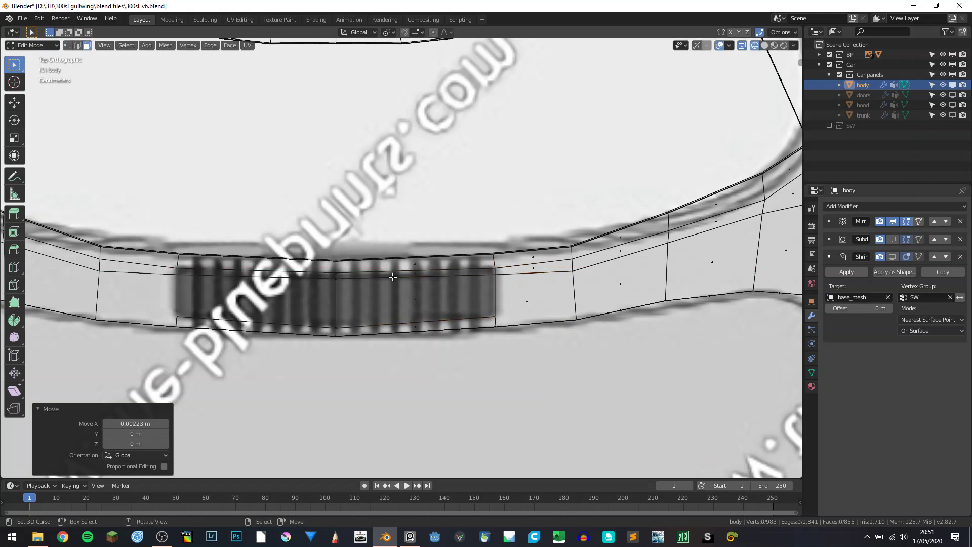
{"action": "key", "text": "ctrl+s"}
{"action": "left_click", "coordinate": [391, 275]}
{"action": "left_click", "coordinate": [404, 292], "text": "shift"}
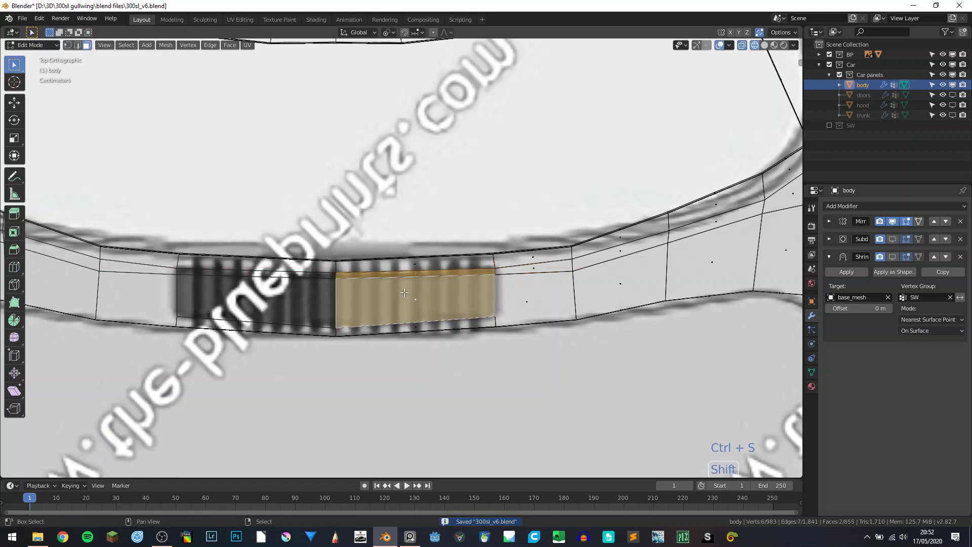
{"action": "key", "text": "Delete"}
{"action": "left_click", "coordinate": [404, 292]}
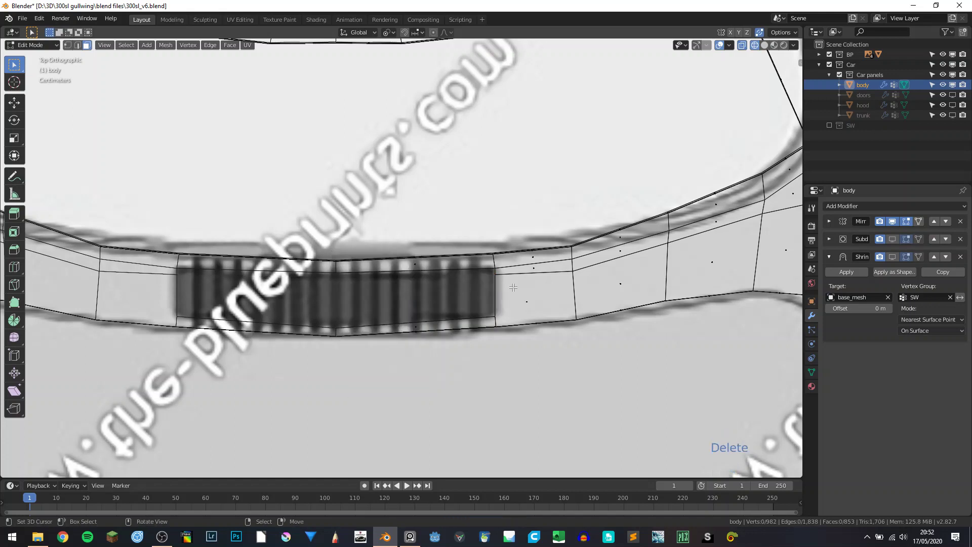
- In solid shading, add one edge loop along the panel strip beside the vent at a factor of about -0.553
{"action": "key", "text": "shift+z"}
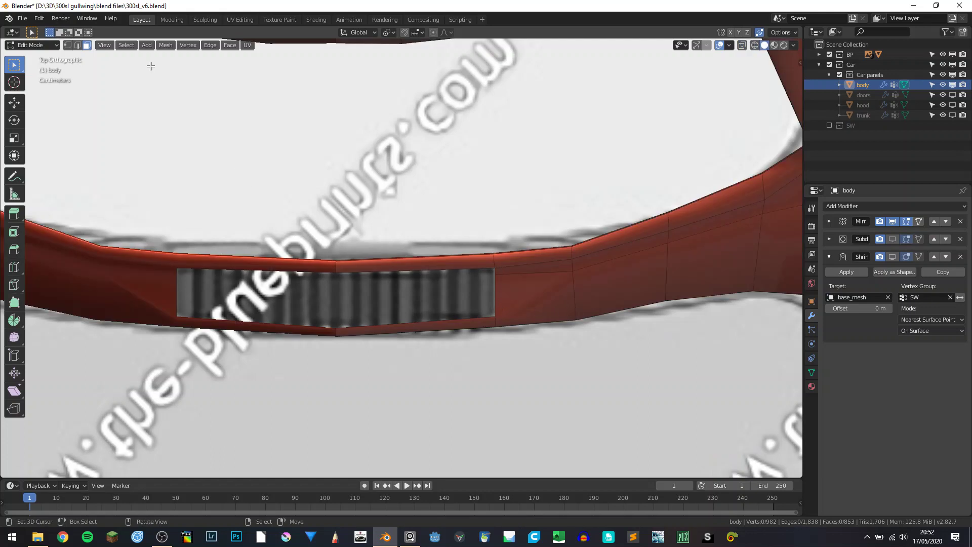
{"action": "left_click", "coordinate": [71, 46]}
{"action": "scroll", "coordinate": [584, 301], "scroll_direction": "down", "scroll_amount": 2}
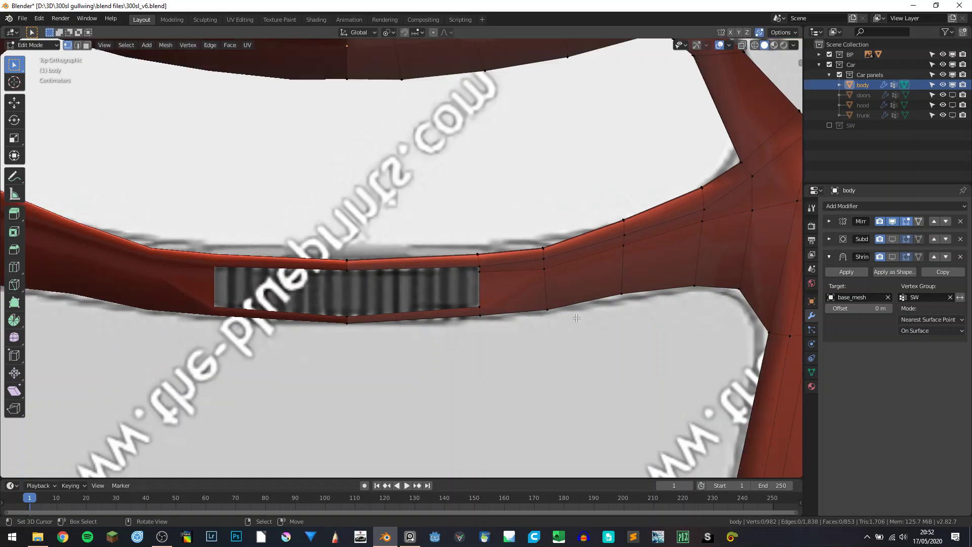
{"action": "mouse_move", "coordinate": [552, 307]}
{"action": "middle_mouse_down", "text": "shift"}
{"action": "mouse_move", "coordinate": [596, 304]}
{"action": "mouse_move", "coordinate": [563, 306]}
{"action": "middle_mouse_up", "text": "shift"}
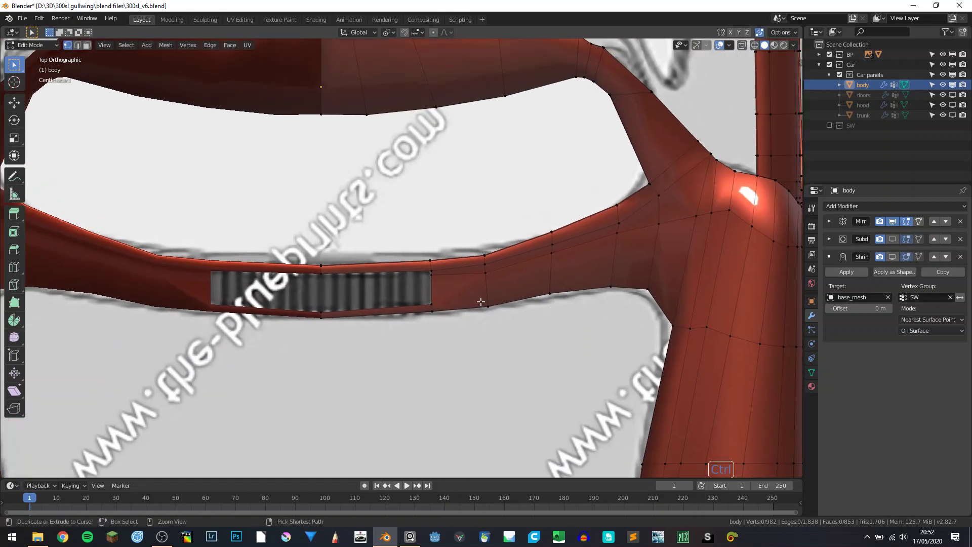
{"action": "key", "text": "ctrl+r"}
{"action": "left_click_drag", "start_coordinate": [494, 290], "coordinate": [446, 303]}
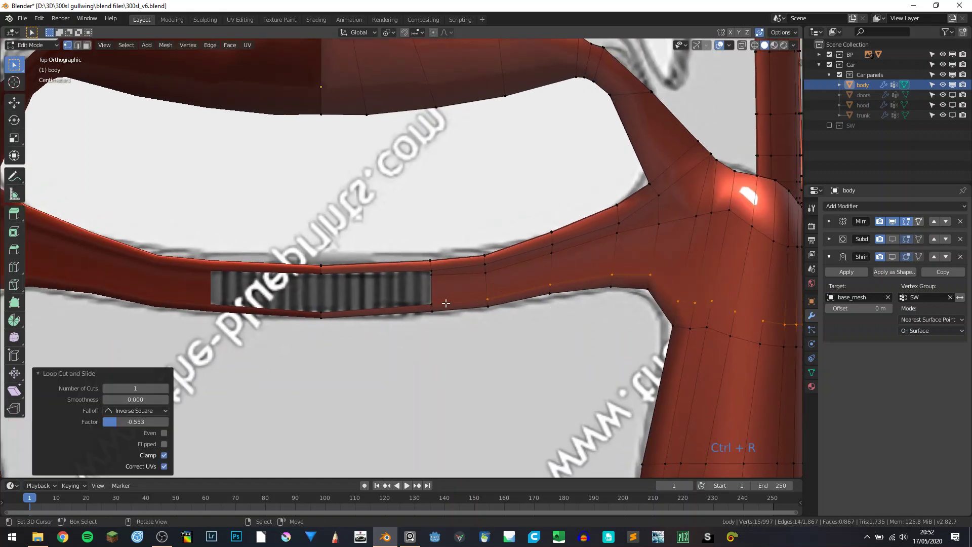
- Knife-cut an edge connecting the end of the new loop to the vent opening's hood-side outer corner
{"action": "key", "text": "a"}
{"action": "key", "text": "a"}
{"action": "key", "text": "a"}
{"action": "key", "text": "k"}
{"action": "left_click", "coordinate": [487, 299]}
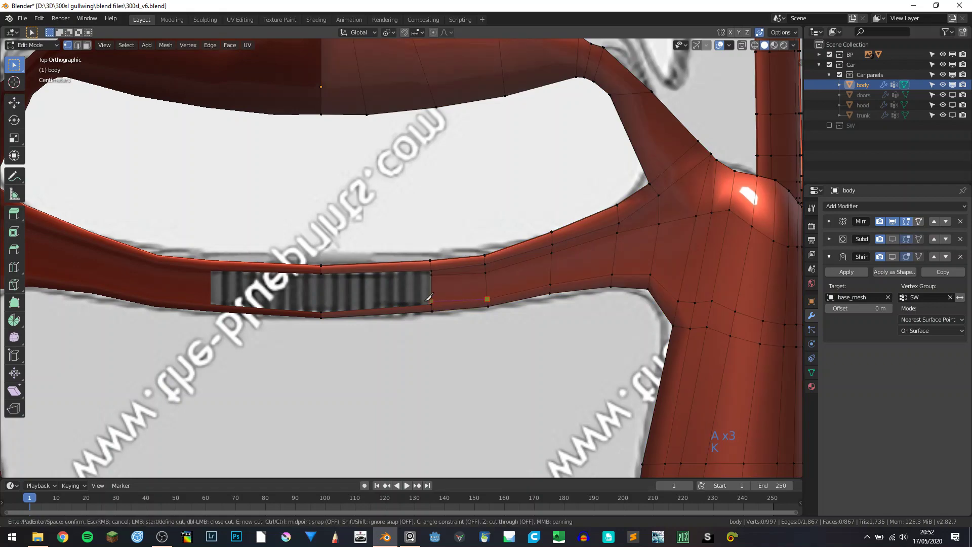
{"action": "left_click", "coordinate": [435, 304]}
{"action": "key", "text": "Return"}
- In Object Mode, turn on the viewport display of the body's Subdivision and Shrinkwrap modifiers and inspect the vent opening
{"action": "key", "text": "Tab"}
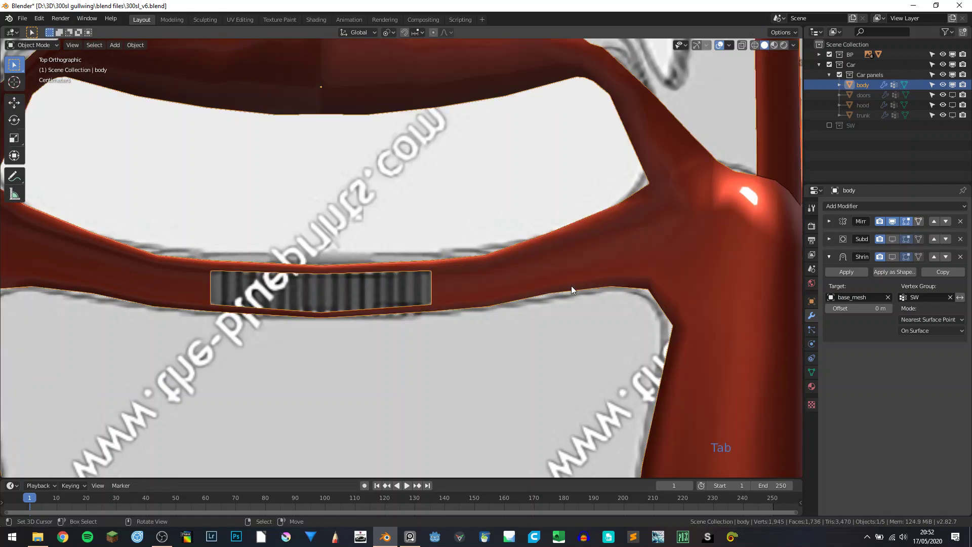
{"action": "left_click", "coordinate": [897, 255]}
{"action": "scroll", "coordinate": [395, 302], "scroll_direction": "up", "scroll_amount": 3}
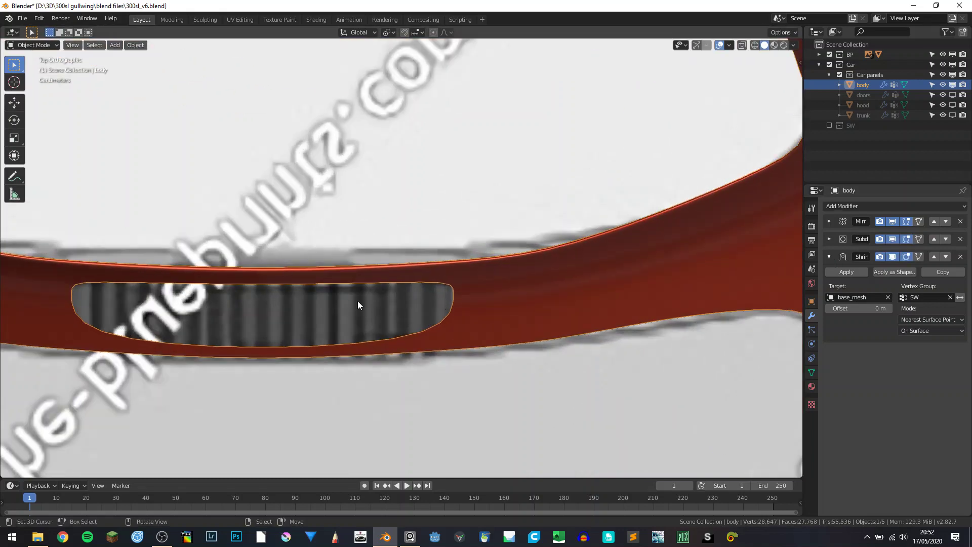
- In Edit Mode, add one edge loop across the hood-side strip of the vent, slid toward its outer corner at a factor of 0.963
{"action": "key", "text": "Tab"}
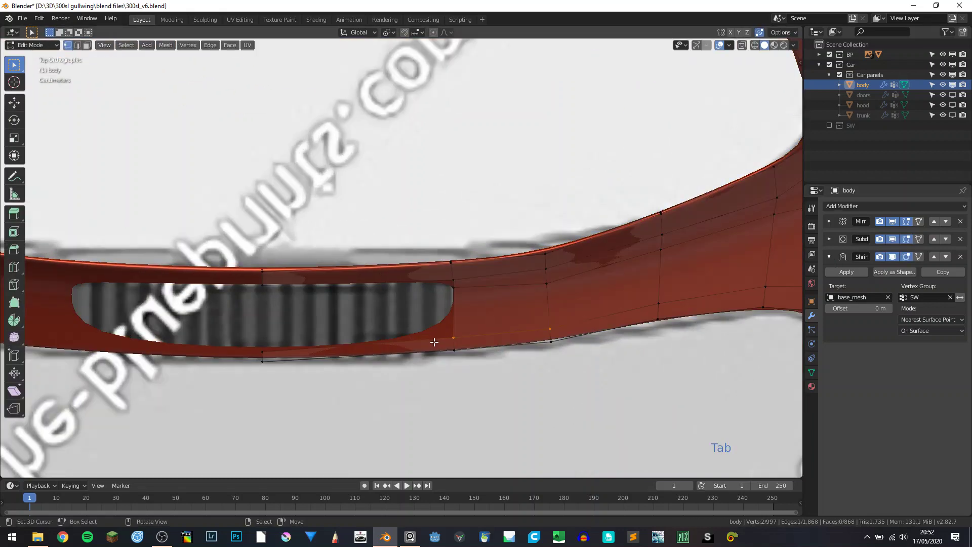
{"action": "key", "text": "a"}
{"action": "key", "text": "a"}
{"action": "key", "text": "a"}
{"action": "key", "text": "ctrl+r"}
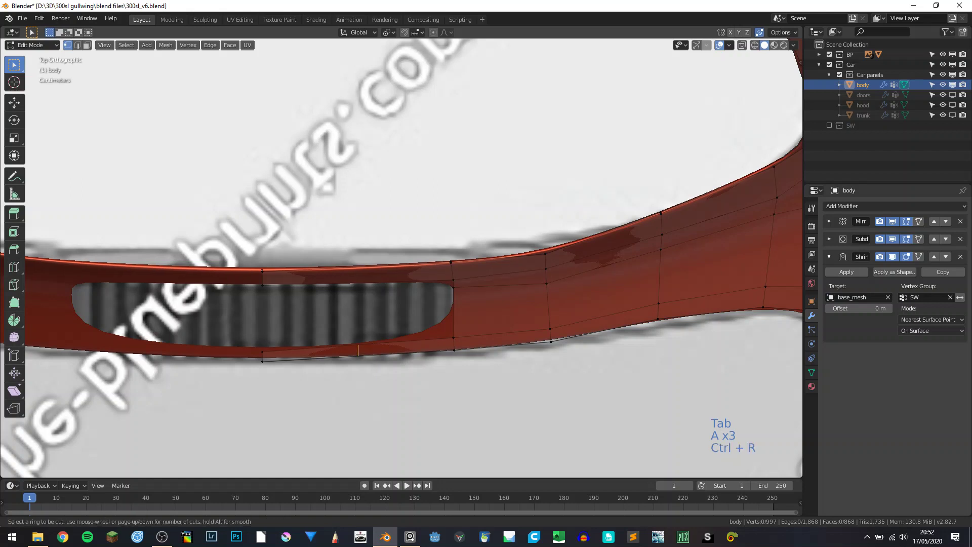
{"action": "left_click", "coordinate": [358, 348]}
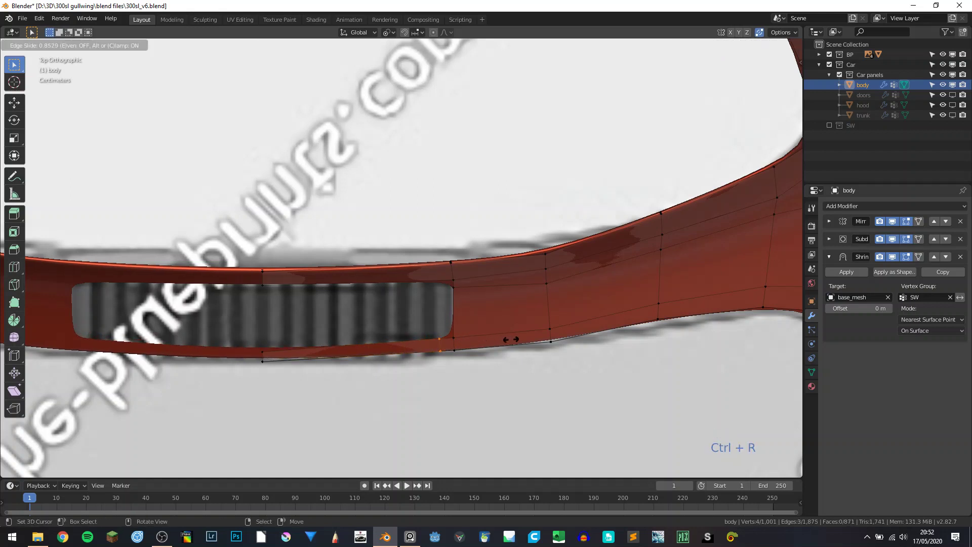
{"action": "key", "text": "shift"}
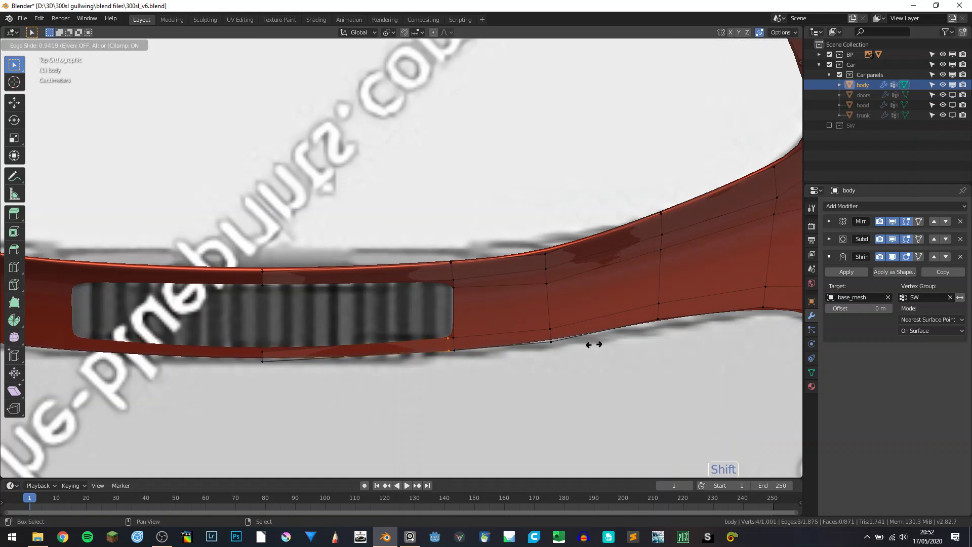
{"action": "left_click", "coordinate": [615, 343]}
- Add one edge loop lengthwise along the panel strip beside the vent, slid toward the hood-side edge loop
{"action": "key", "text": "ctrl+r"}
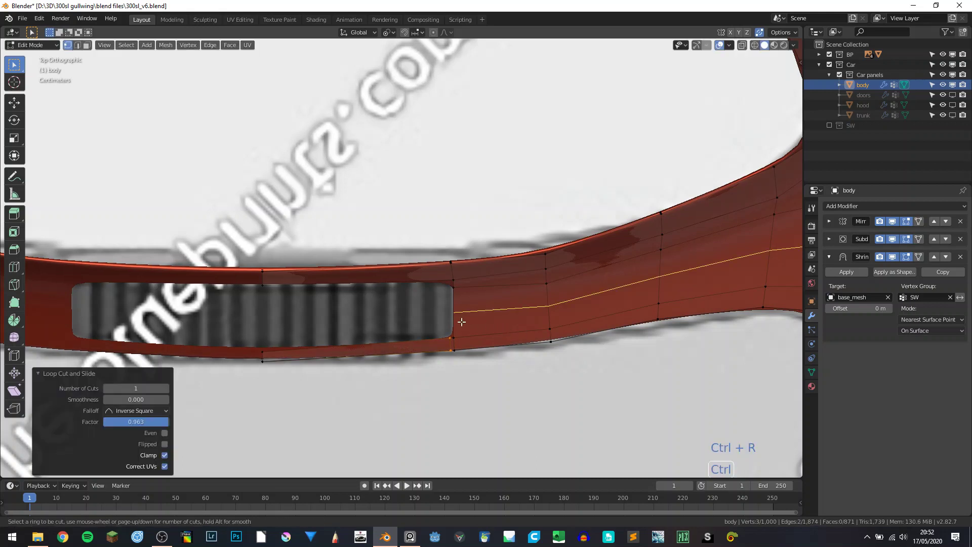
{"action": "left_click", "coordinate": [463, 323]}
{"action": "key", "text": "shift"}
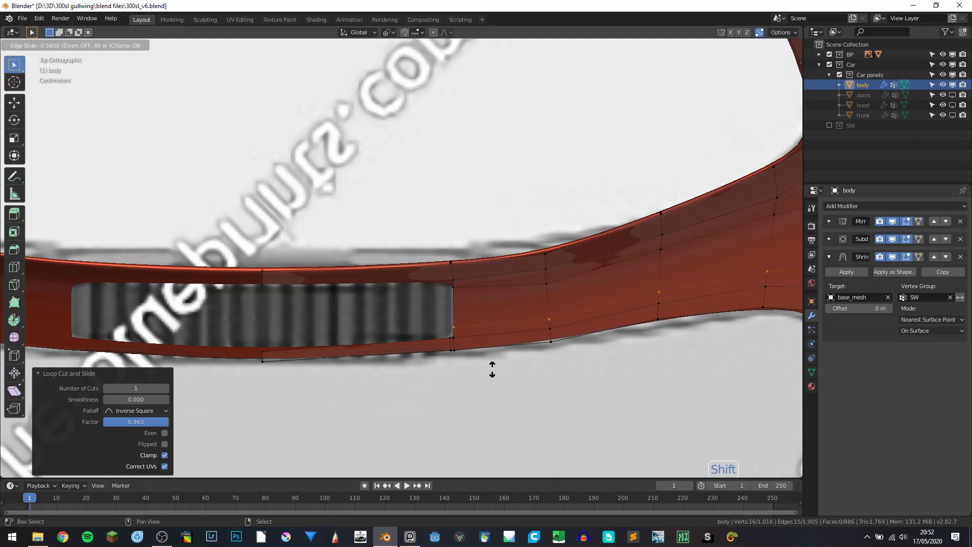
{"action": "left_click", "coordinate": [494, 342]}
- Edge-slide the short cross edge near the vent's hood-side outer corner by a factor of about -0.026
{"action": "left_click", "coordinate": [447, 337]}
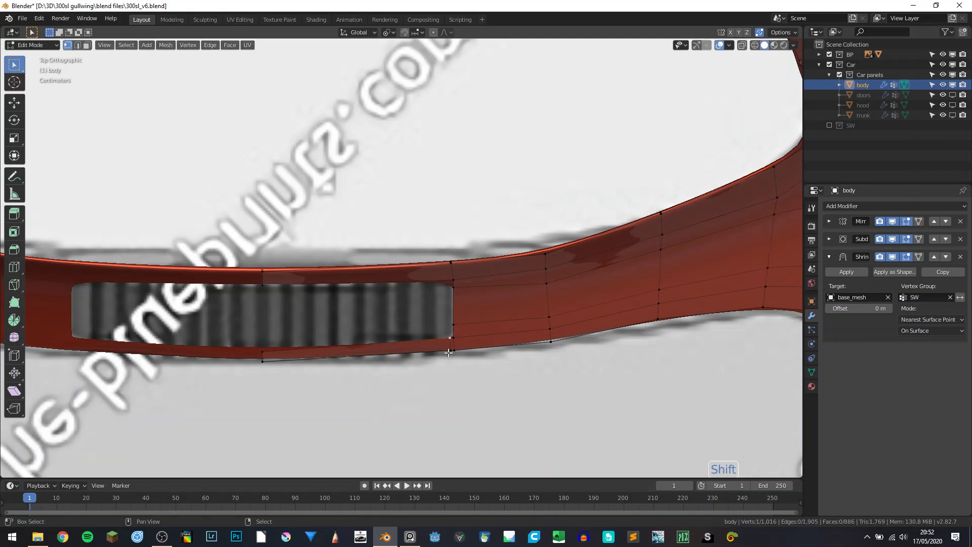
{"action": "left_click", "coordinate": [449, 353], "text": "shift"}
{"action": "key", "text": "g"}
{"action": "key", "text": "g"}
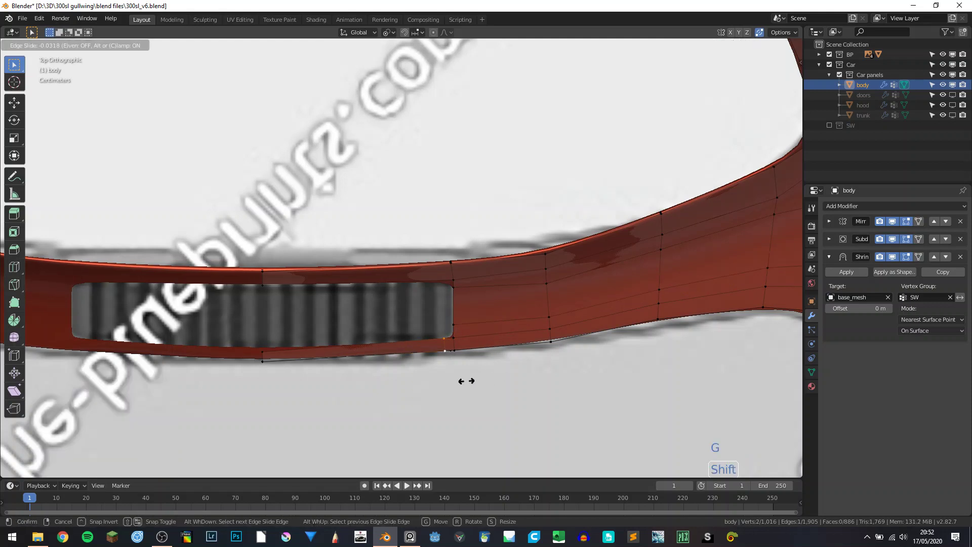
{"action": "left_click", "coordinate": [466, 382]}
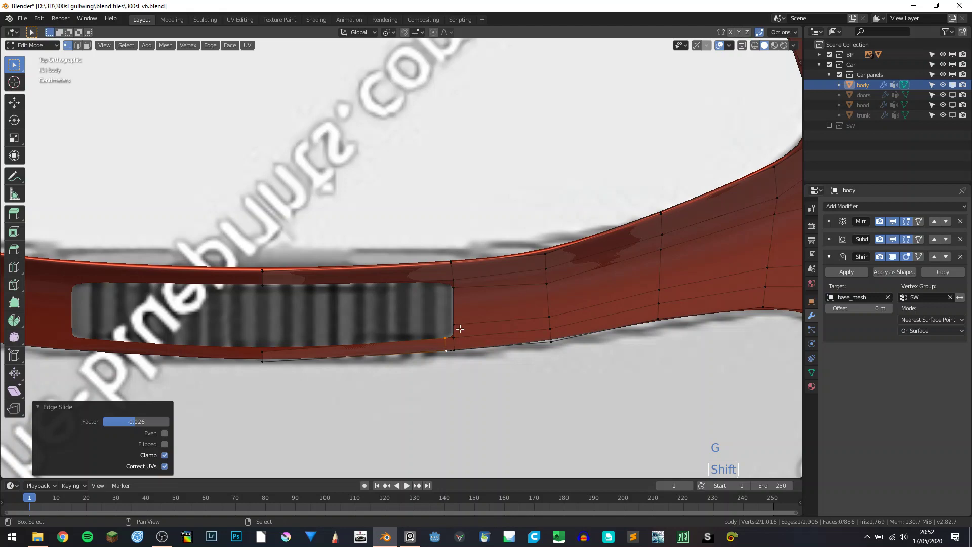
- Add one edge loop across the windshield-side strip of the vent, slid toward its outer corner
{"action": "key", "text": "ctrl+r"}
{"action": "left_click", "coordinate": [423, 269]}
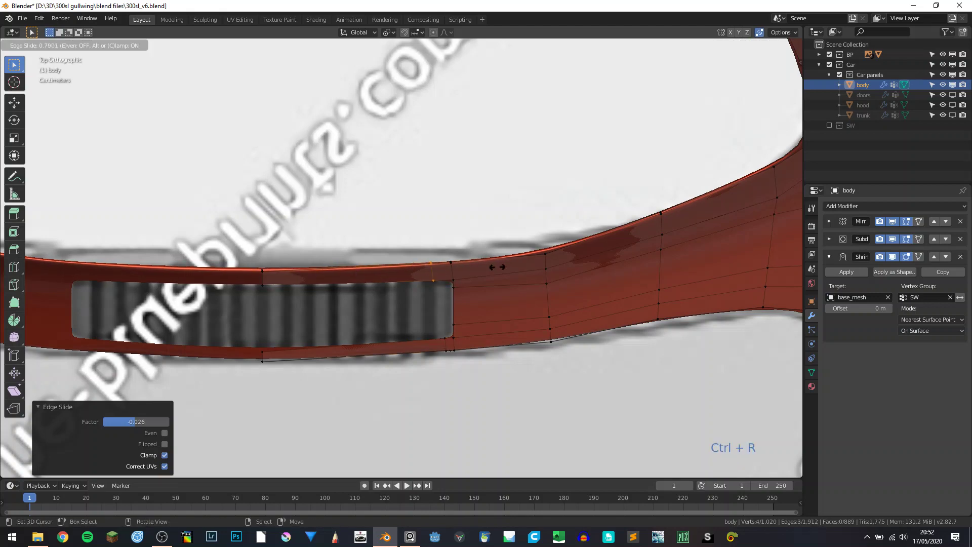
{"action": "left_click", "coordinate": [498, 267]}
- Return to Object Mode, inspect the whole body from several angles and save the file
{"action": "key", "text": "Tab"}
{"action": "scroll", "coordinate": [498, 296], "scroll_direction": "down", "scroll_amount": 6}
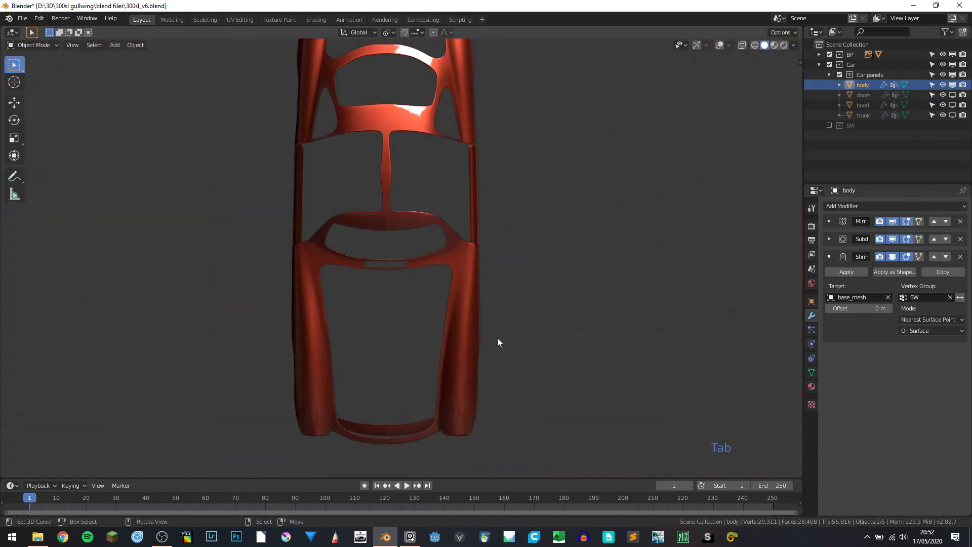
{"action": "middle_click_drag", "start_coordinate": [497, 338], "coordinate": [425, 278]}
{"action": "key", "text": "ctrl+s"}
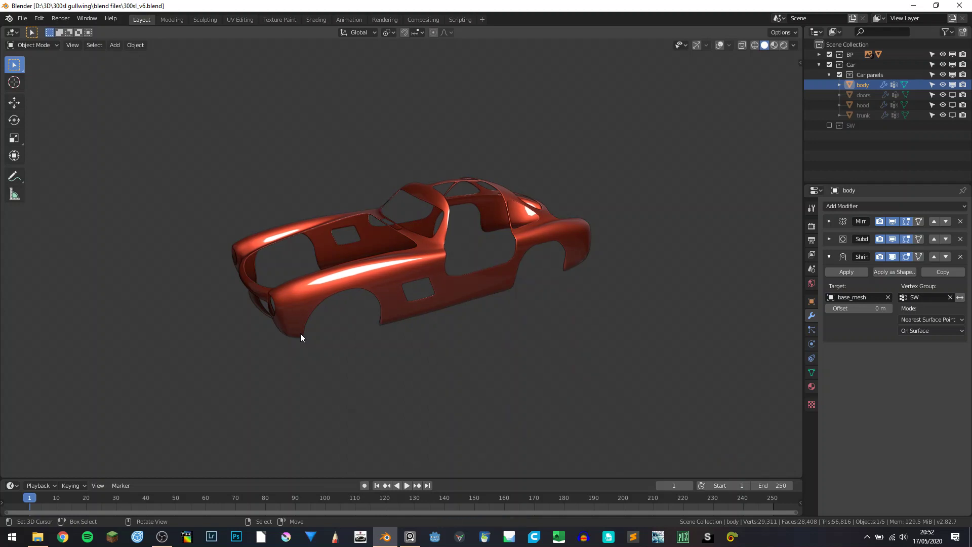
{"action": "key", "text": "ctrl+s"}
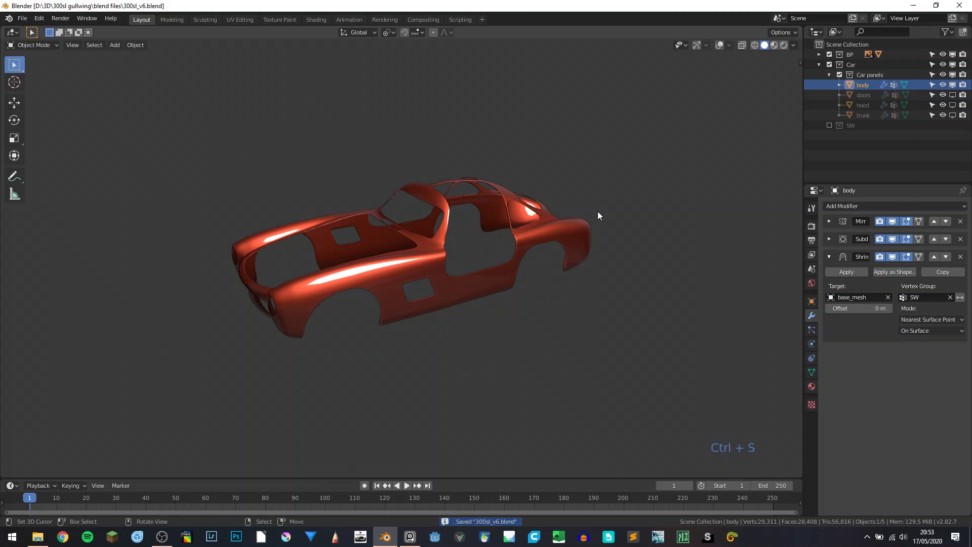
{"action": "middle_click_drag", "start_coordinate": [598, 213], "coordinate": [403, 223]}
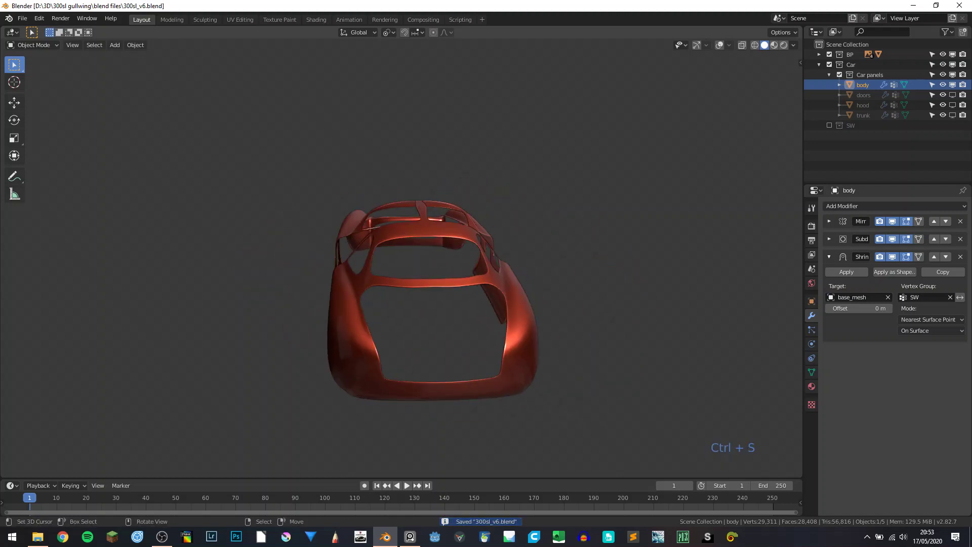
{"action": "key", "text": "ctrl+q"}
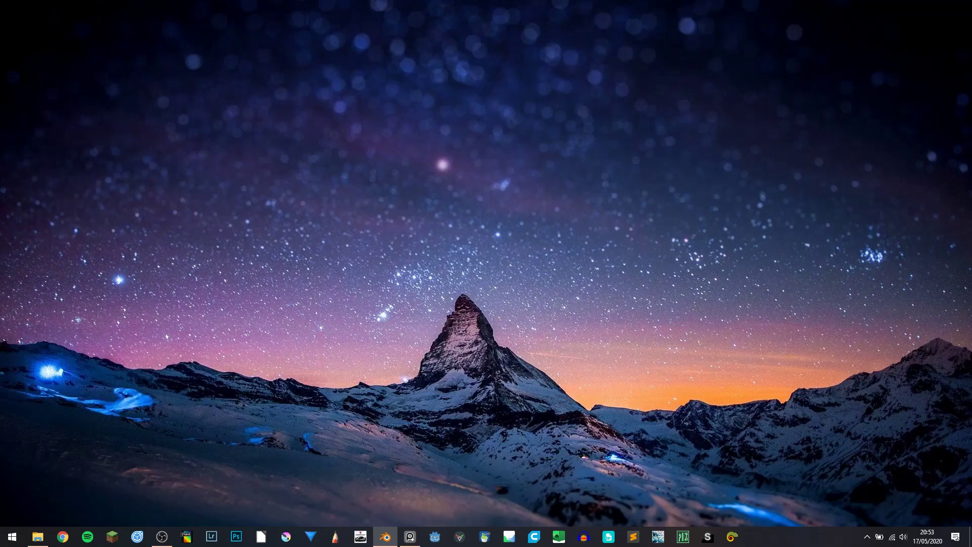
{"action": "left_click", "coordinate": [405, 541]}
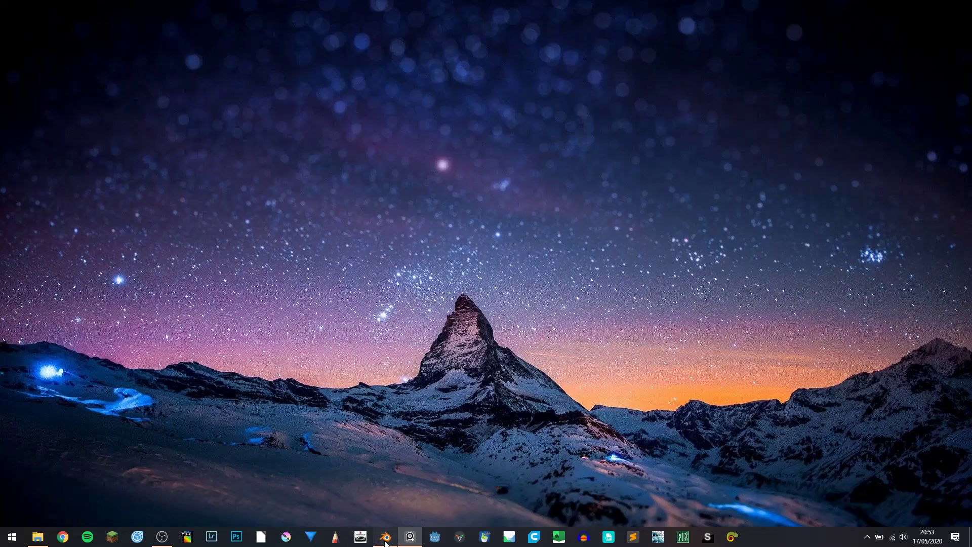
{"action": "left_click", "coordinate": [386, 543]}
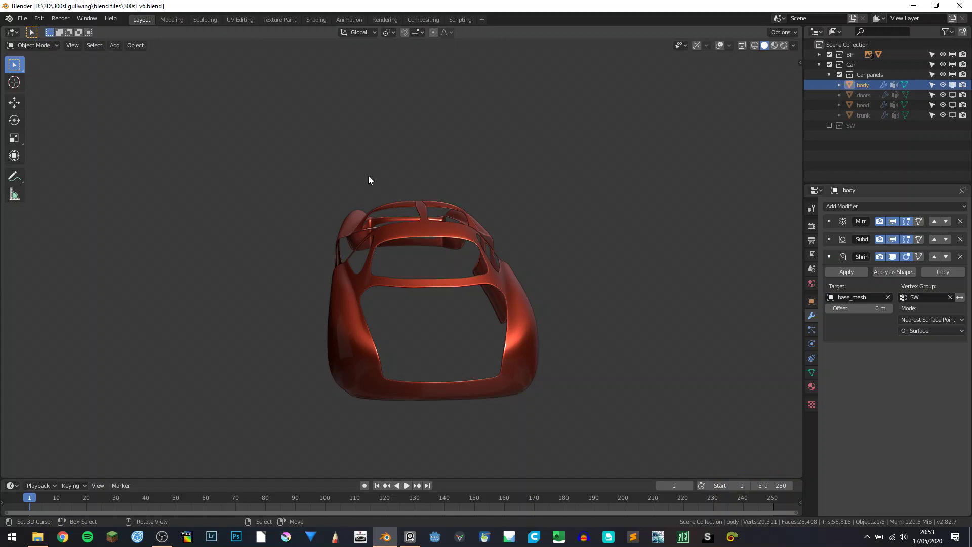
- In top wireframe view, turn off the body's Subdivision and Shrinkwrap viewport display and enter Edit Mode at the roof vents with nothing selected
{"action": "middle_click_drag", "start_coordinate": [369, 176], "coordinate": [372, 197]}
{"action": "key", "text": "KP_7"}
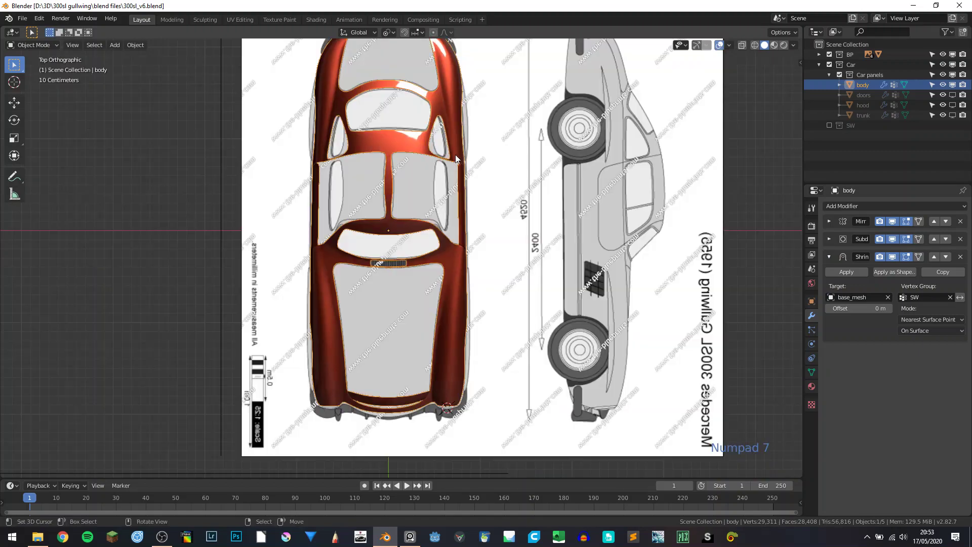
{"action": "middle_click_drag", "start_coordinate": [455, 154], "coordinate": [433, 294], "text": "shift"}
{"action": "key", "text": "shift+z"}
{"action": "scroll", "coordinate": [393, 301], "scroll_direction": "up", "scroll_amount": 6}
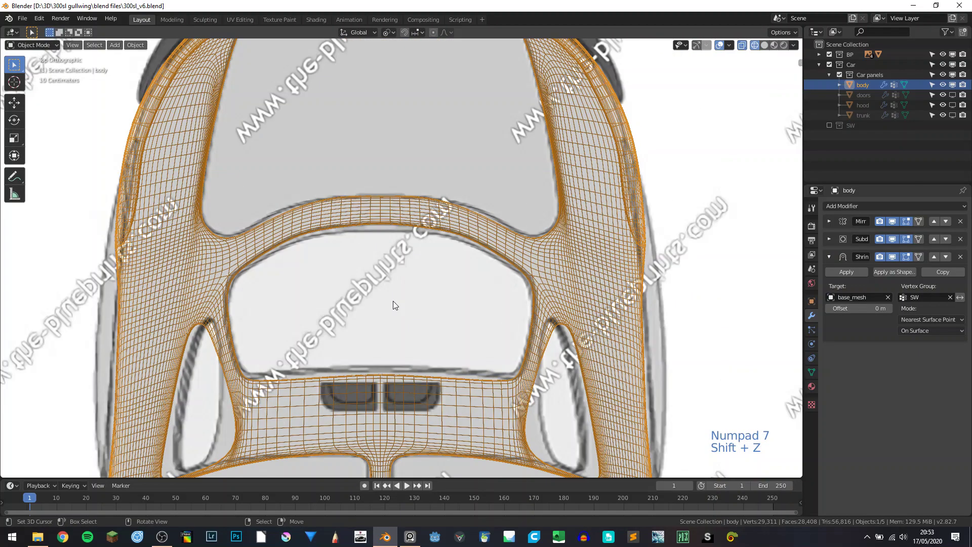
{"action": "left_click", "coordinate": [892, 239]}
{"action": "left_click", "coordinate": [893, 257]}
{"action": "scroll", "coordinate": [491, 349], "scroll_direction": "up", "scroll_amount": 3}
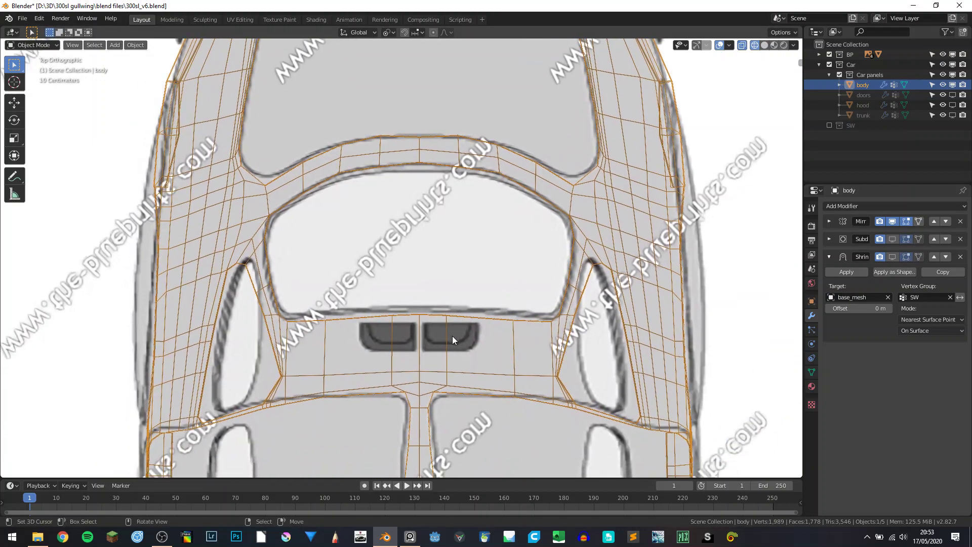
{"action": "key", "text": "Tab"}
{"action": "scroll", "coordinate": [404, 250], "scroll_direction": "up", "scroll_amount": 5}
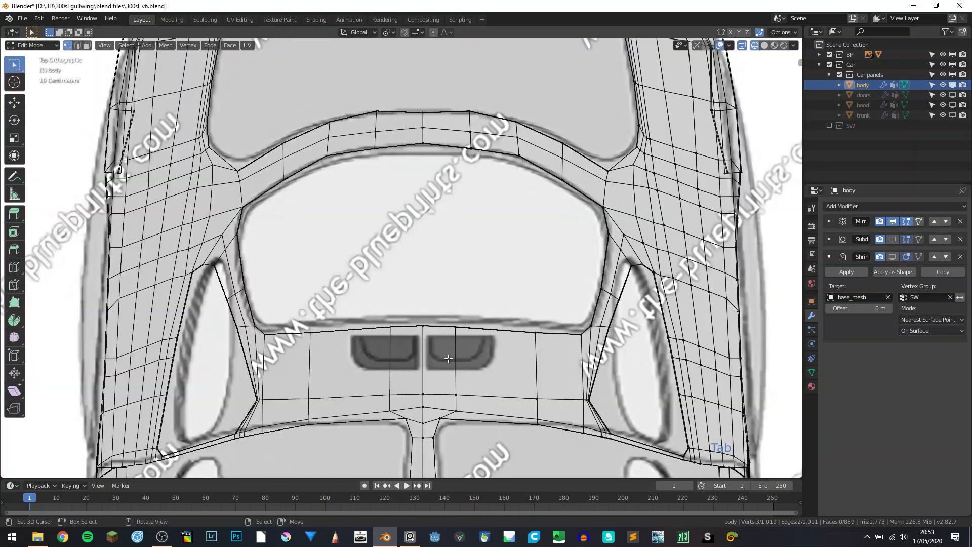
{"action": "middle_click_drag", "start_coordinate": [441, 346], "coordinate": [369, 276], "text": "shift"}
{"action": "key", "text": "a"}
{"action": "key", "text": "a"}
{"action": "key", "text": "a"}
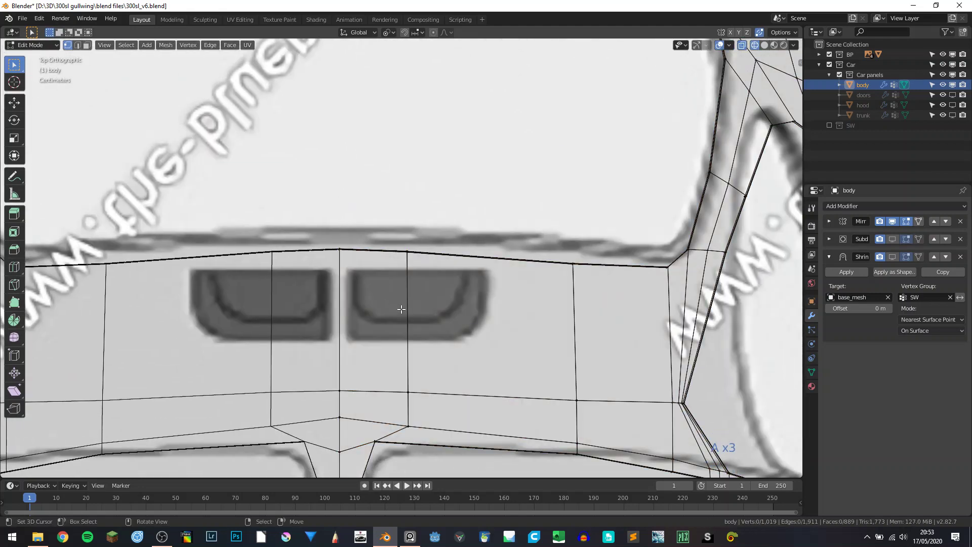
- Knife-cut a rectangle with angle constraint over the straight-sided part of the roof vent on the mesh's editable half
{"action": "key", "text": "k"}
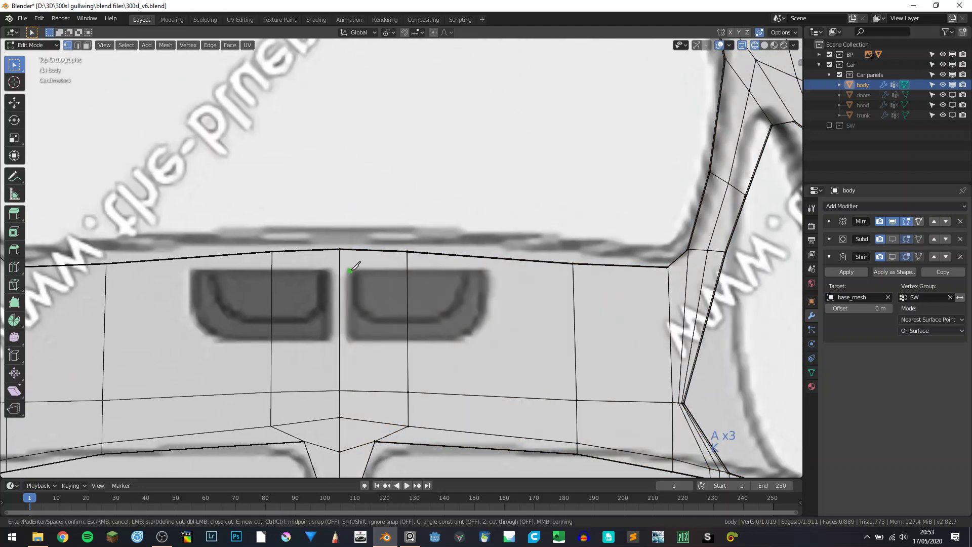
{"action": "left_click", "coordinate": [349, 271]}
{"action": "key", "text": "c"}
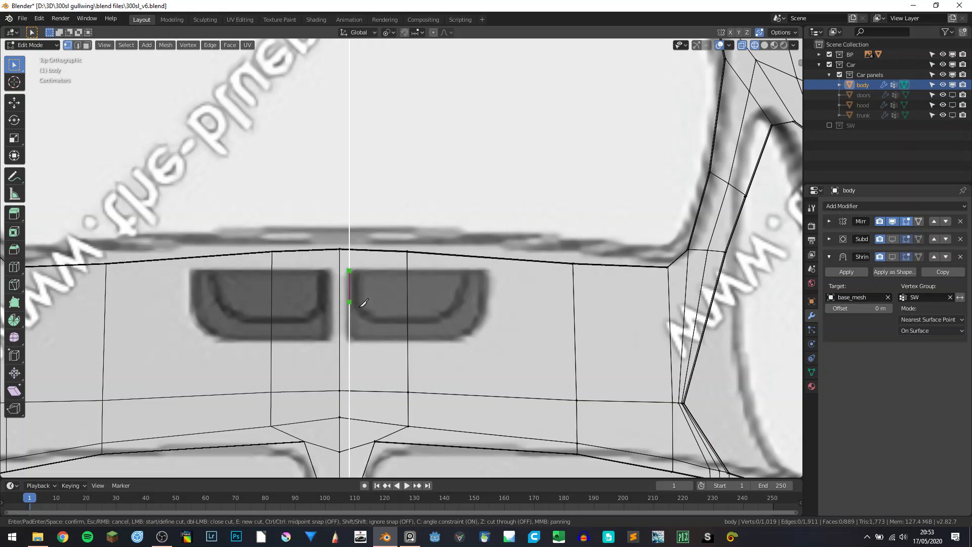
{"action": "left_click", "coordinate": [361, 337]}
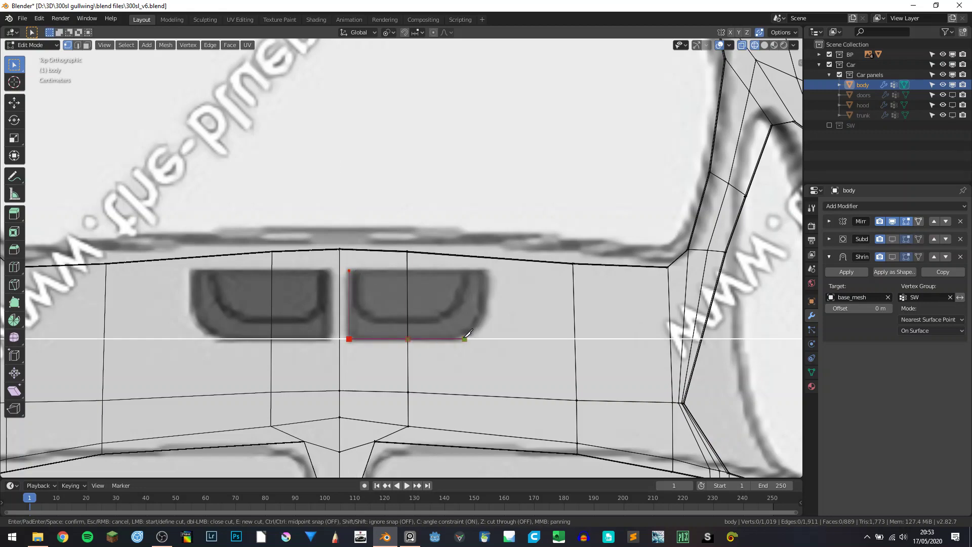
{"action": "left_click", "coordinate": [464, 335]}
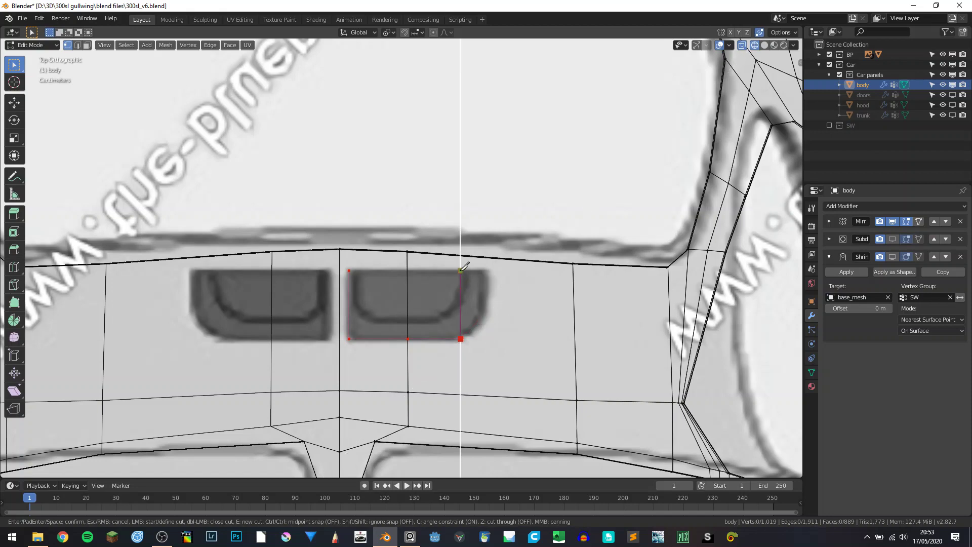
{"action": "left_click", "coordinate": [461, 270]}
{"action": "left_click", "coordinate": [350, 271]}
{"action": "key", "text": "Return"}
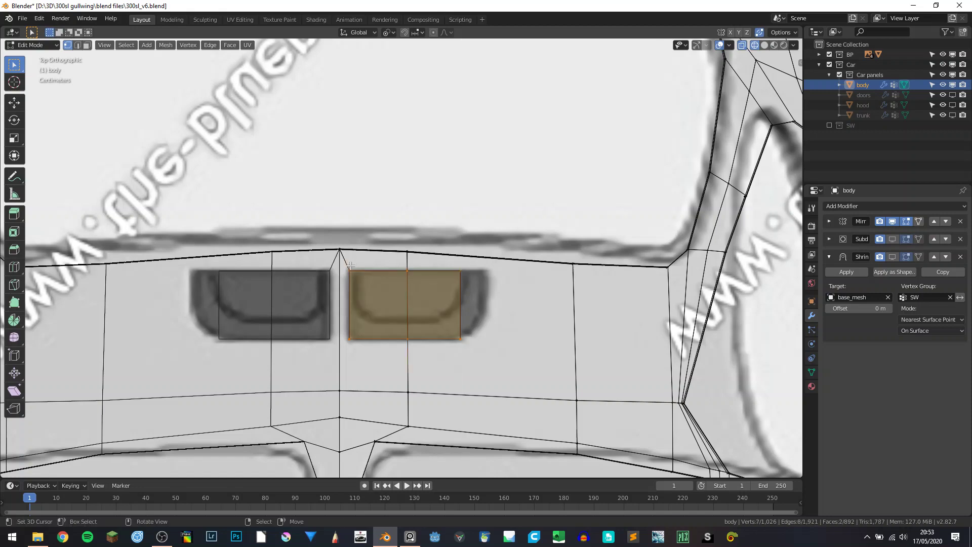
{"action": "left_click", "coordinate": [464, 280]}
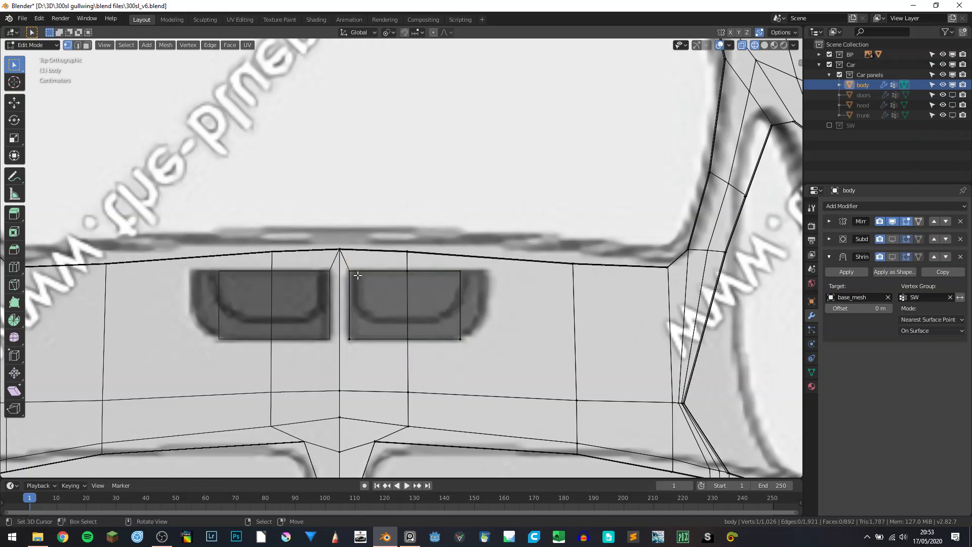
{"action": "left_click", "coordinate": [351, 272], "text": "ctrl"}
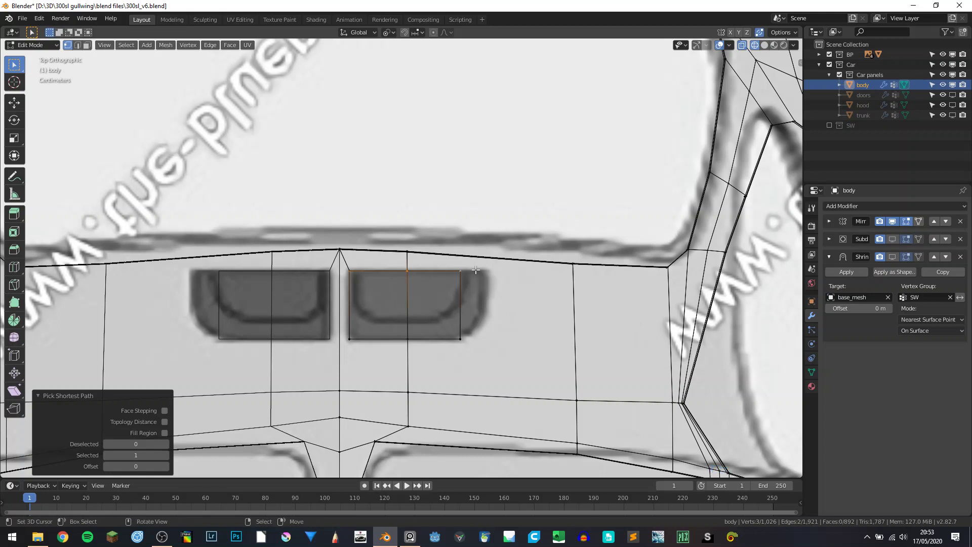
{"action": "left_click", "coordinate": [356, 276]}
{"action": "key", "text": "g"}
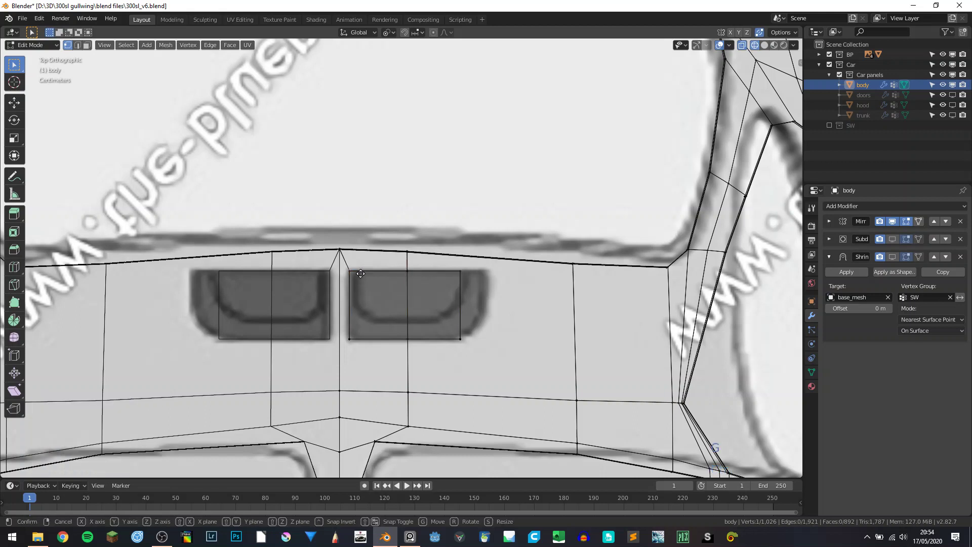
{"action": "right_click", "coordinate": [360, 271]}
{"action": "key", "text": "g"}
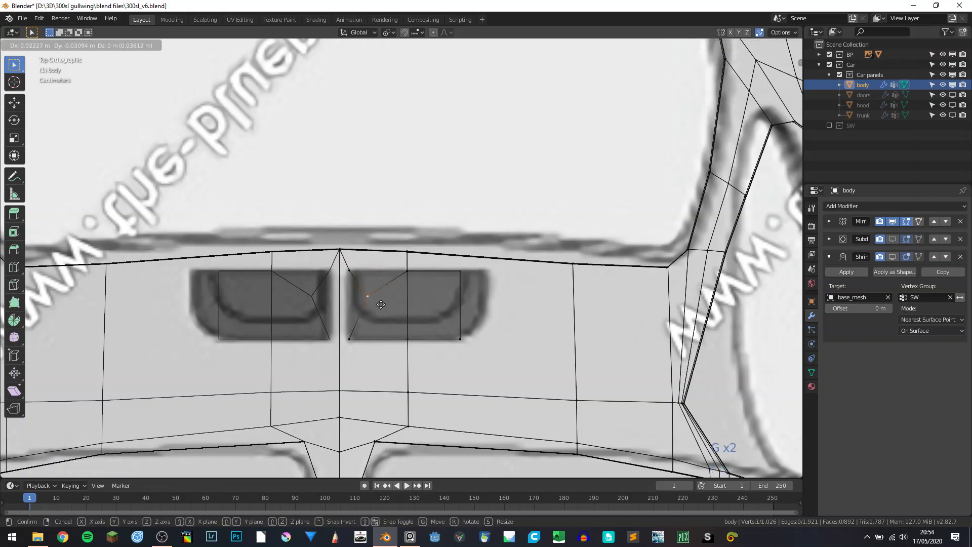
{"action": "right_click", "coordinate": [380, 288]}
{"action": "right_click", "coordinate": [352, 269]}
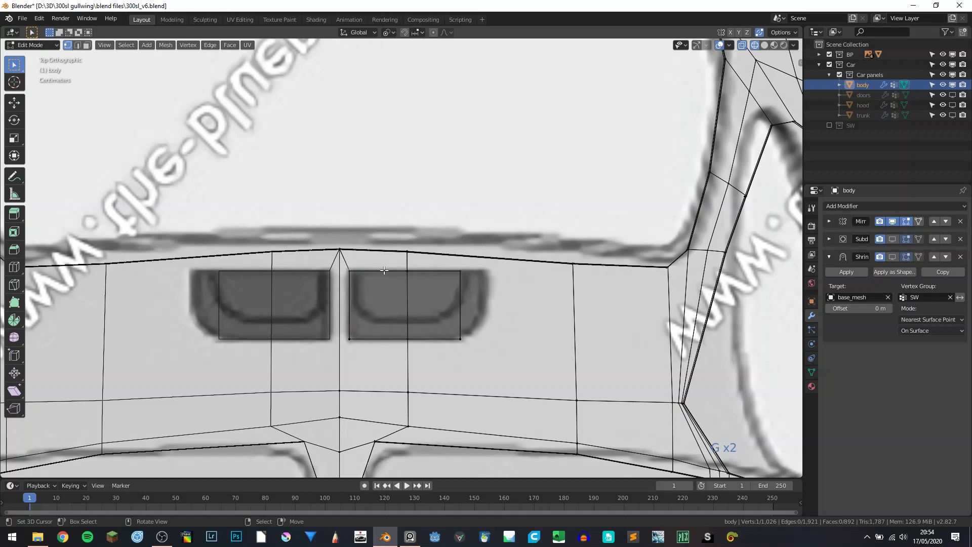
- Try dissolving the vertices at the roof vent rectangle's centreline-side corners, and undo the dissolves
{"action": "key", "text": "ctrl+x"}
{"action": "right_click", "coordinate": [351, 268]}
{"action": "key", "text": "ctrl+x"}
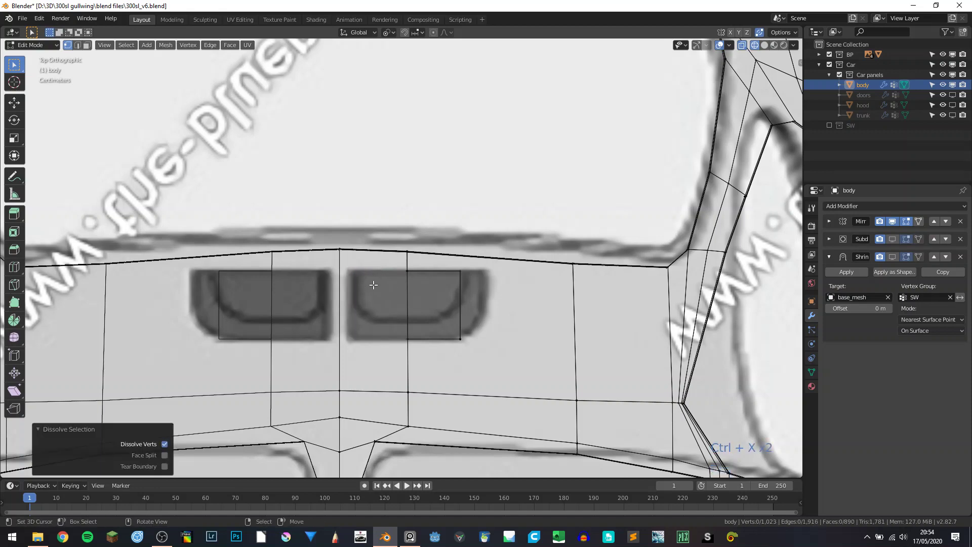
{"action": "key", "text": "ctrl+z"}
{"action": "key", "text": "ctrl+z"}
{"action": "key", "text": "ctrl+z"}
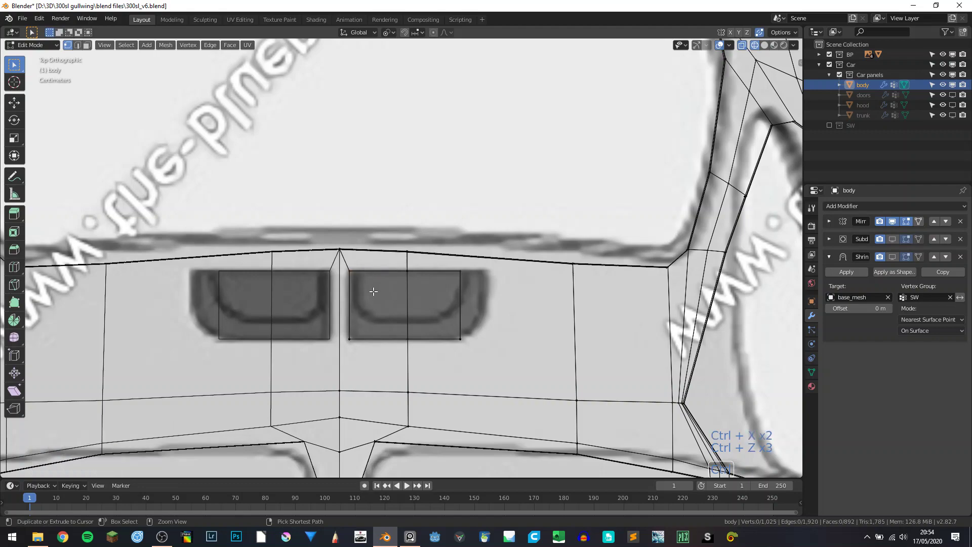
- Undo the rectangular knife cut at the roof vent, back to the uncut roof mesh in top view
{"action": "middle_click_drag", "start_coordinate": [374, 291], "coordinate": [412, 277]}
{"action": "scroll", "coordinate": [410, 295], "scroll_direction": "down", "scroll_amount": 4}
{"action": "key", "text": "KP_7"}
{"action": "key", "text": "ctrl+z"}
{"action": "key", "text": "ctrl+z"}
{"action": "key", "text": "ctrl+z"}
{"action": "key", "text": "ctrl+z"}
{"action": "key", "text": "ctrl+z"}
{"action": "key", "text": "ctrl+z"}
{"action": "key", "text": "ctrl+z"}
{"action": "key", "text": "ctrl+z"}
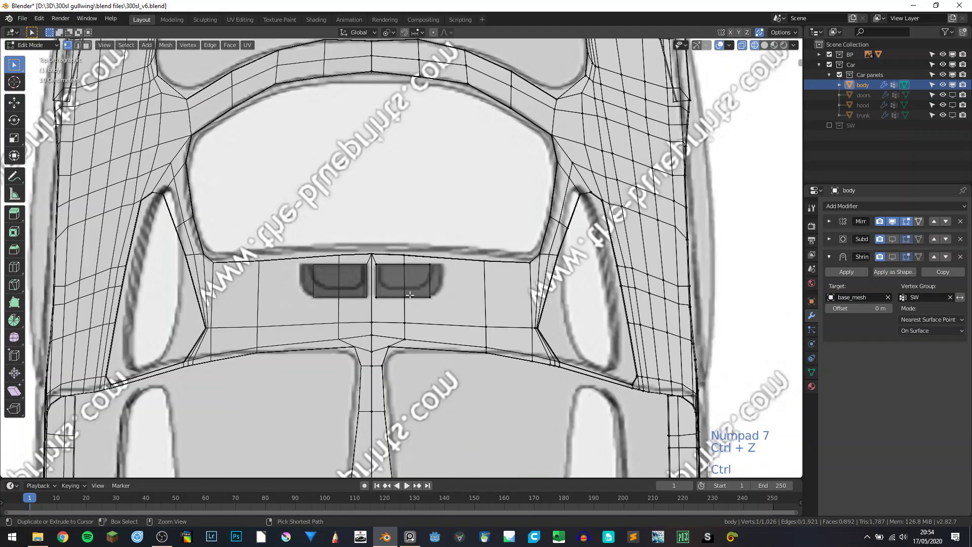
{"action": "key", "text": "ctrl+z"}
{"action": "key", "text": "ctrl+z"}
{"action": "key", "text": "ctrl+z"}
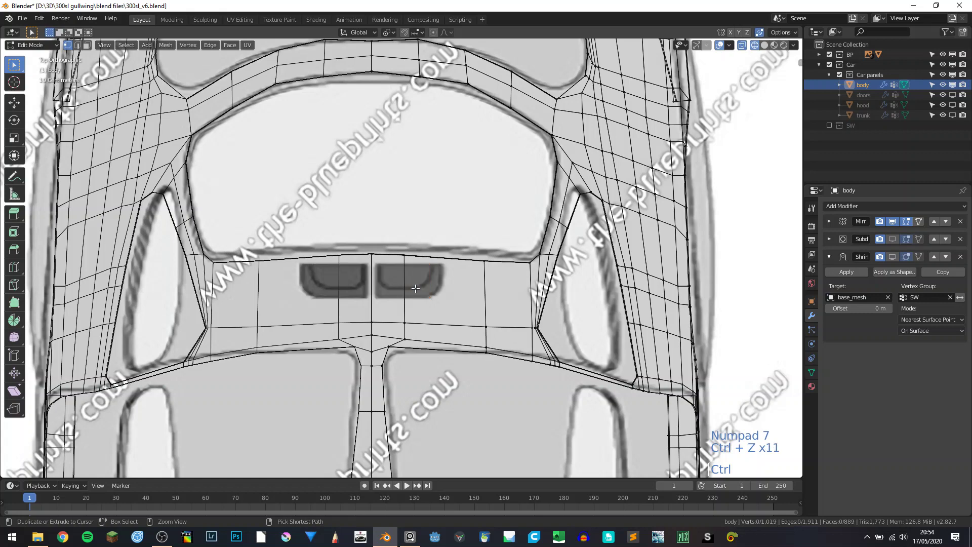
- Knife-cut a rectangle with angle constraint around the full outline of the roof vent, including its rounded side, on the mesh's editable half
{"action": "scroll", "coordinate": [405, 309], "scroll_direction": "up", "scroll_amount": 3}
{"action": "key", "text": "k"}
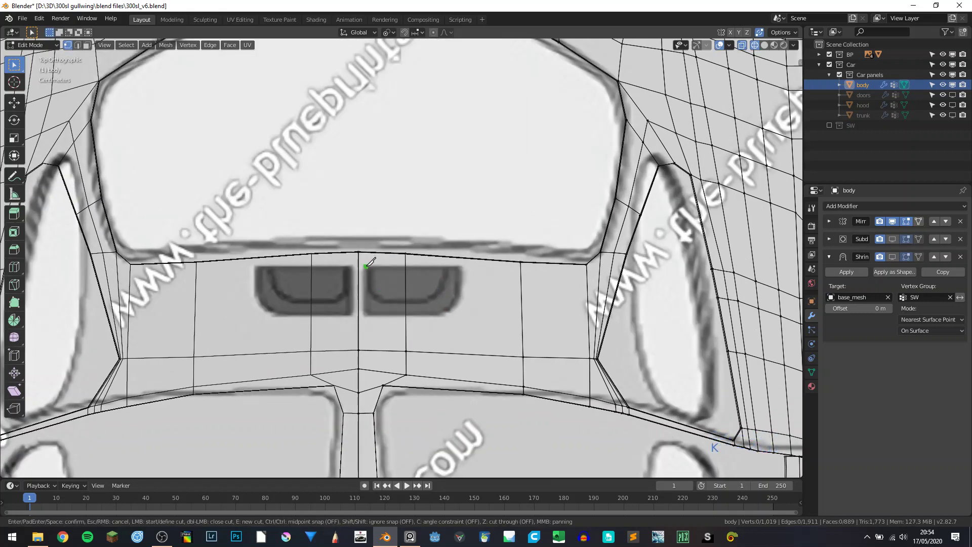
{"action": "left_click", "coordinate": [366, 267]}
{"action": "key", "text": "c"}
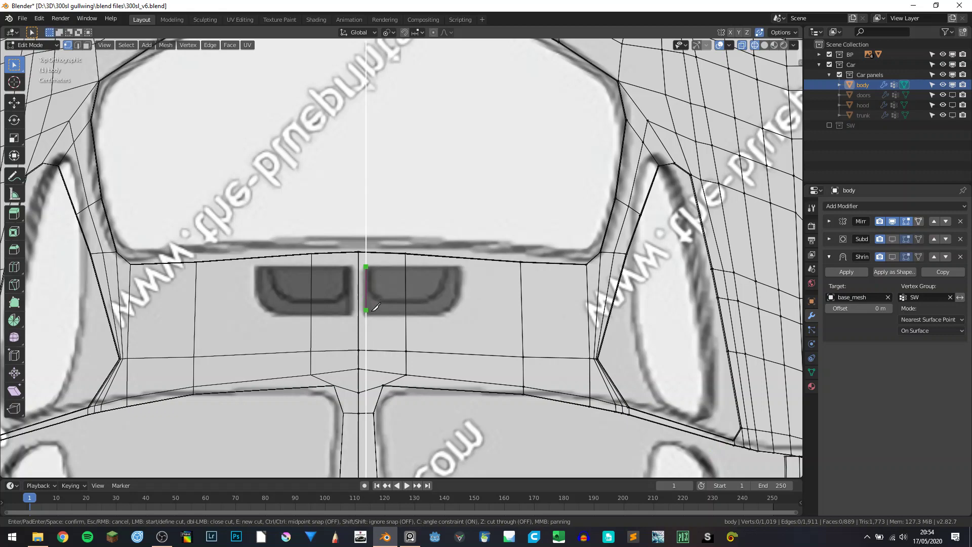
{"action": "left_click", "coordinate": [374, 311]}
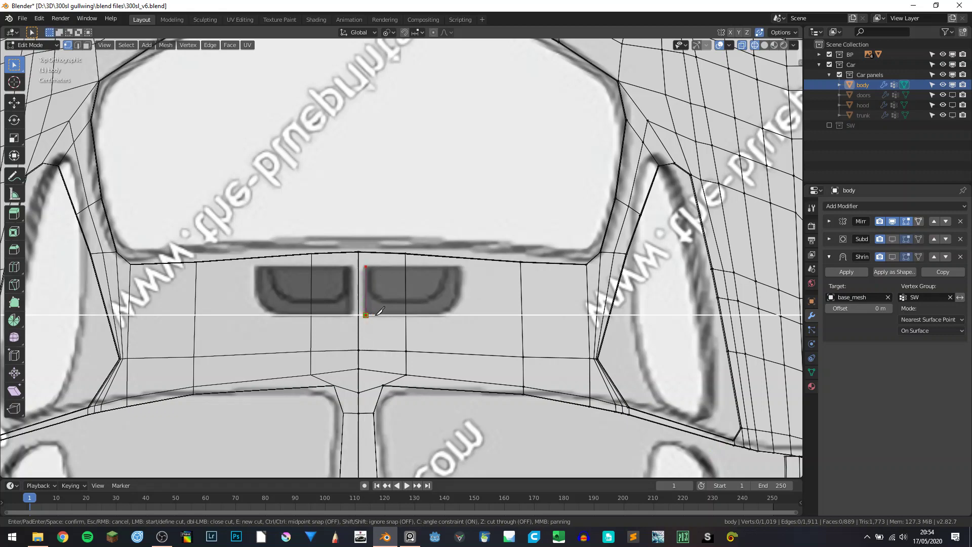
{"action": "left_click", "coordinate": [465, 315]}
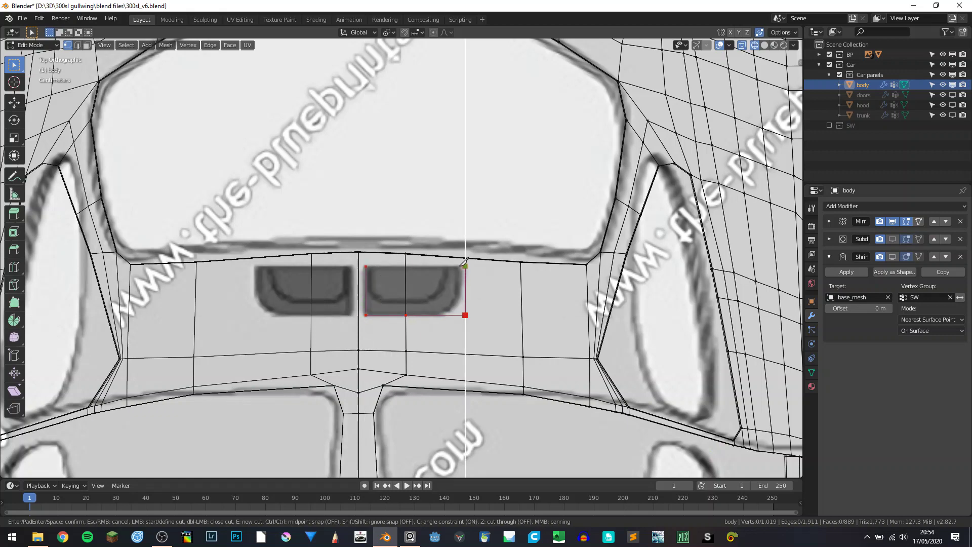
{"action": "left_click", "coordinate": [465, 268]}
{"action": "key", "text": "c"}
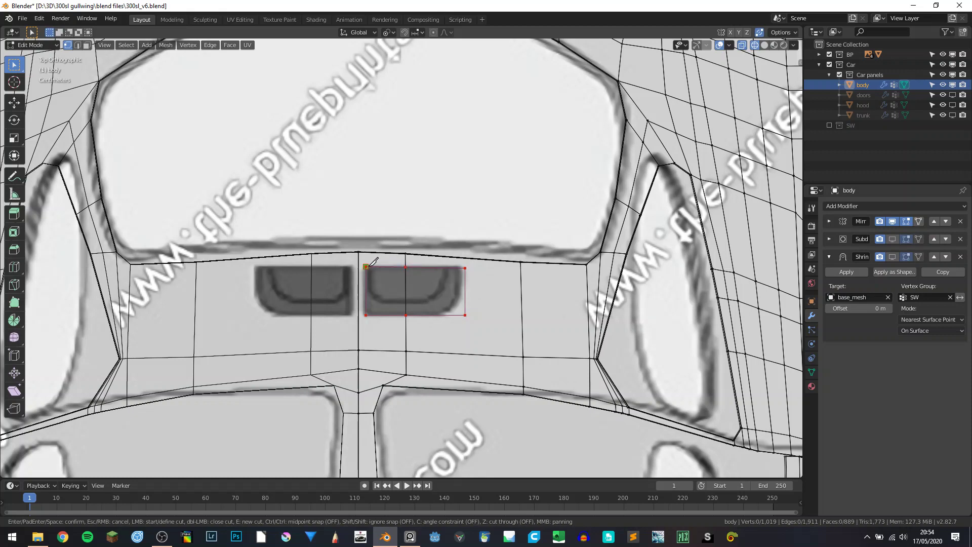
- Finish the rectangular knife cut around the vent below the rear window and flatten its upper edge by scaling Y to 0
{"action": "key", "text": "Return"}
{"action": "left_click", "coordinate": [367, 267]}
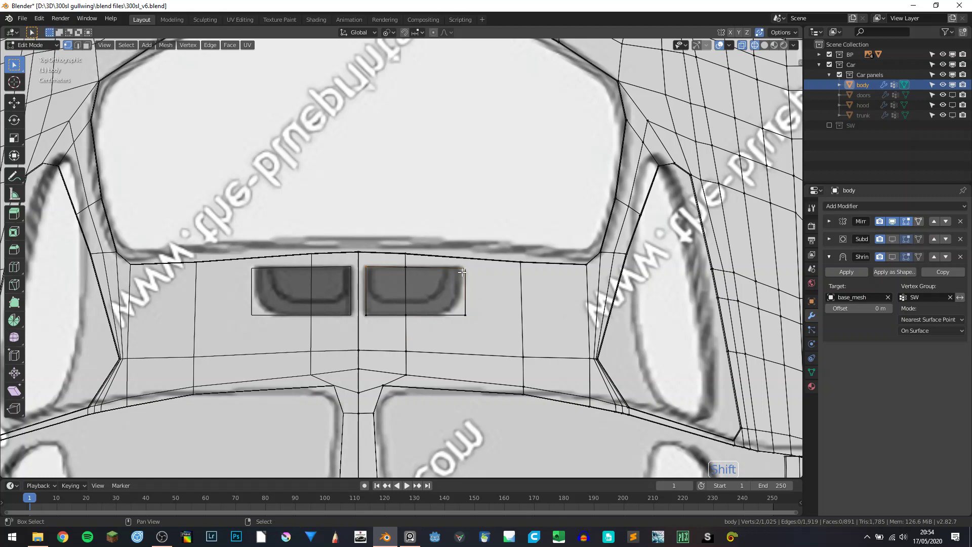
{"action": "left_click", "coordinate": [398, 268], "text": "shift"}
{"action": "key", "text": "s"}
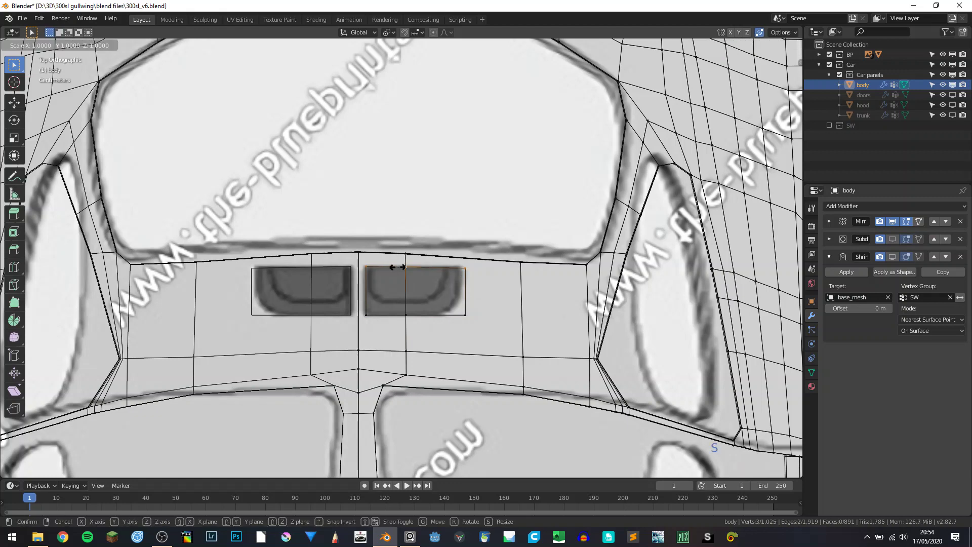
{"action": "key", "text": "y"}
{"action": "key", "text": "0"}
{"action": "key", "text": "Return"}
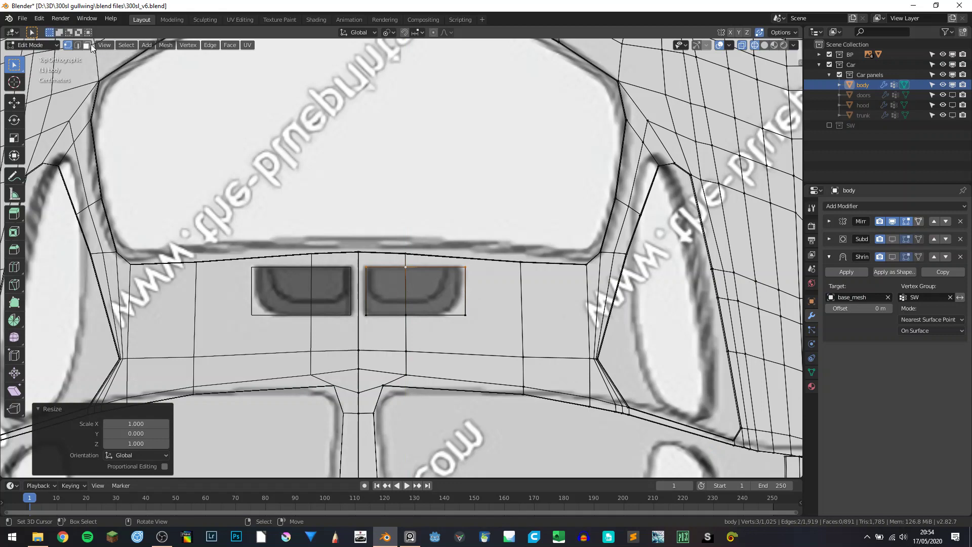
- Delete the two faces inside the vent rectangle to open a hole in the body panel
{"action": "key", "text": "3"}
{"action": "right_click", "coordinate": [396, 291]}
{"action": "right_click", "coordinate": [446, 293], "text": "ctrl"}
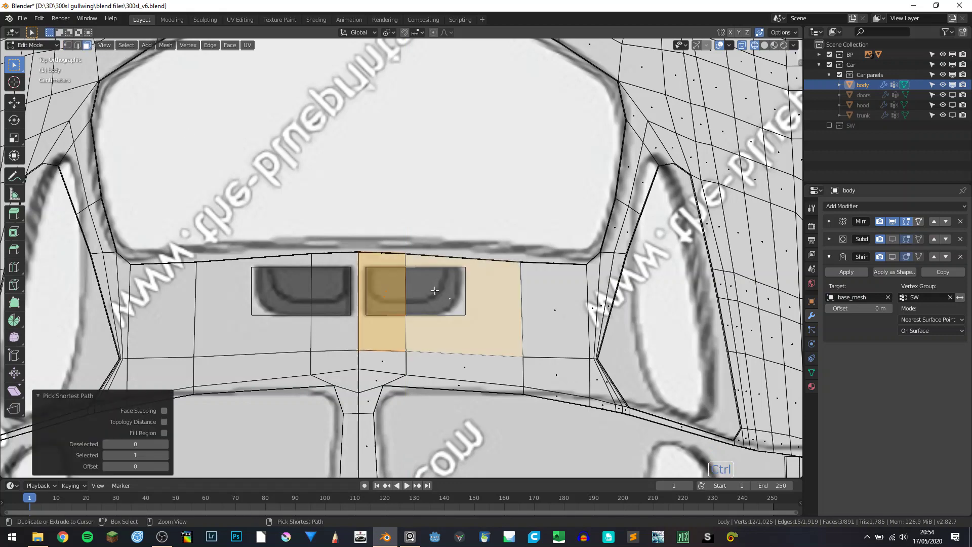
{"action": "right_click", "coordinate": [434, 290]}
{"action": "right_click", "coordinate": [390, 287], "text": "ctrl"}
{"action": "key", "text": "Delete"}
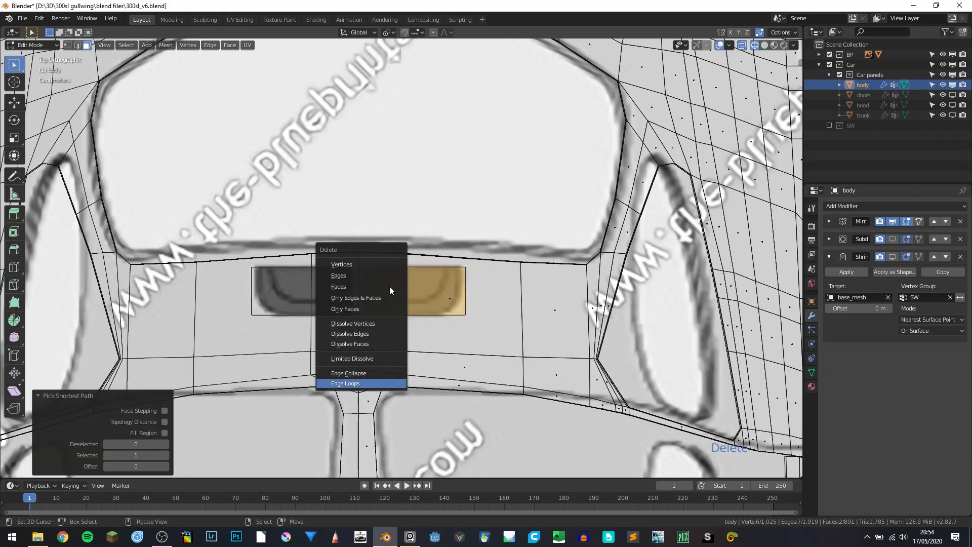
{"action": "left_click", "coordinate": [348, 286]}
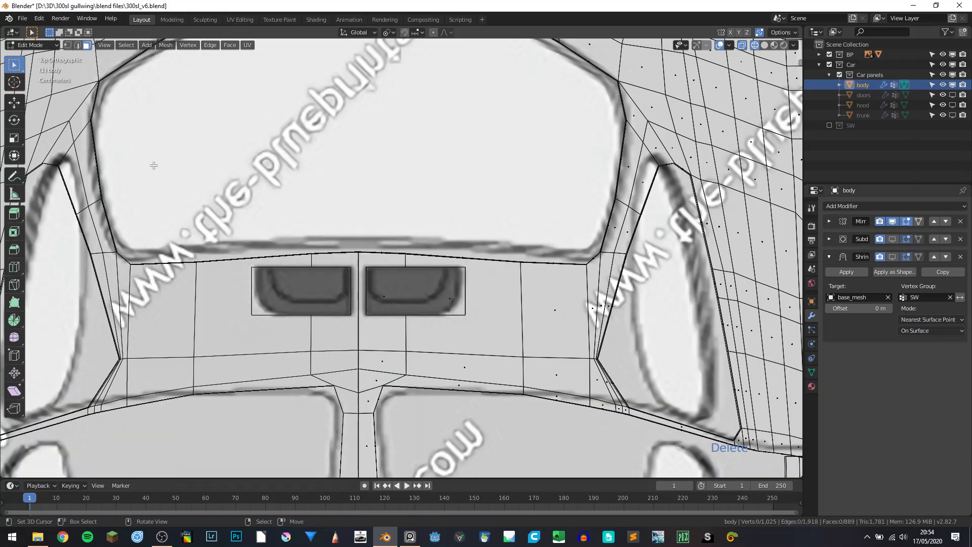
- Knife-cut edges from the vent opening's two inner corners to the upper and lower centre-line vertices of the panel
{"action": "left_click", "coordinate": [70, 45]}
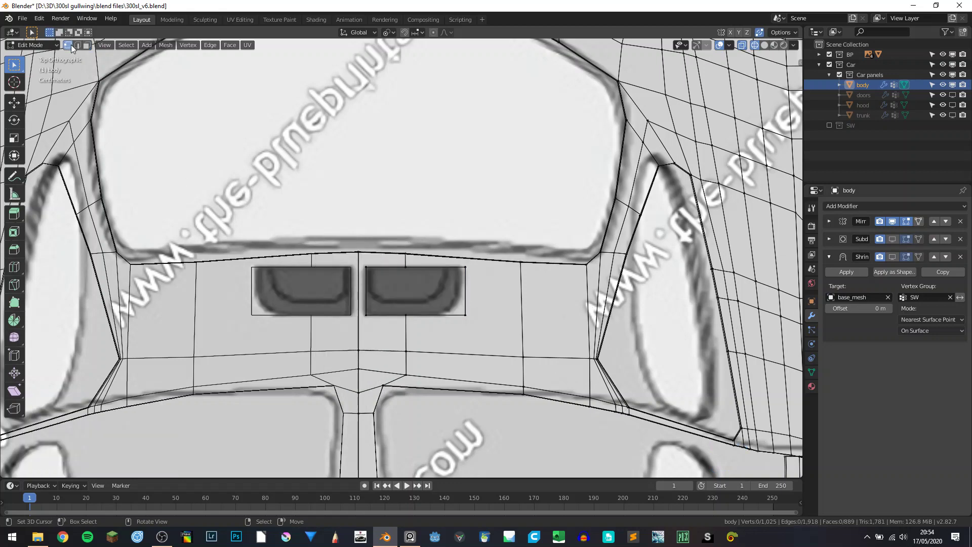
{"action": "key", "text": "k"}
{"action": "left_click", "coordinate": [366, 267]}
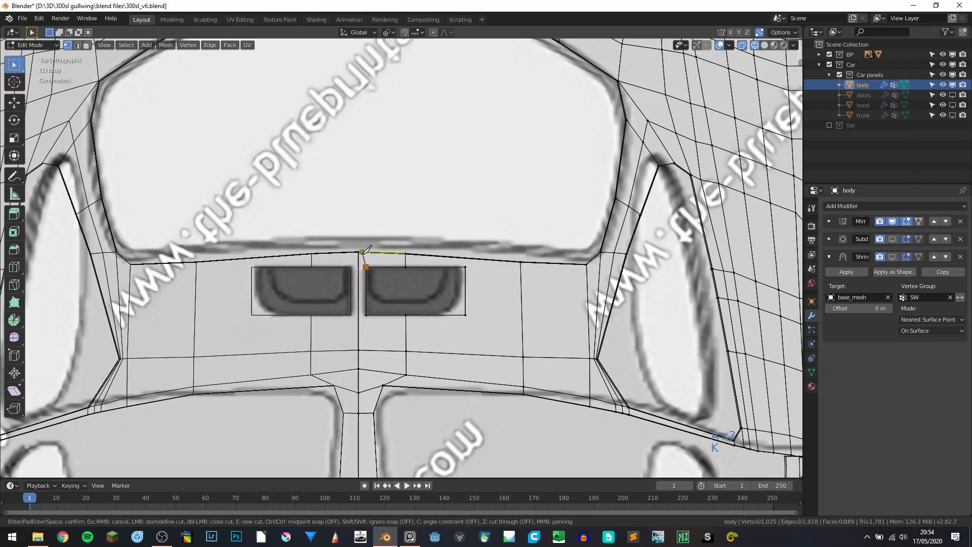
{"action": "left_click", "coordinate": [360, 251]}
{"action": "key", "text": "Return"}
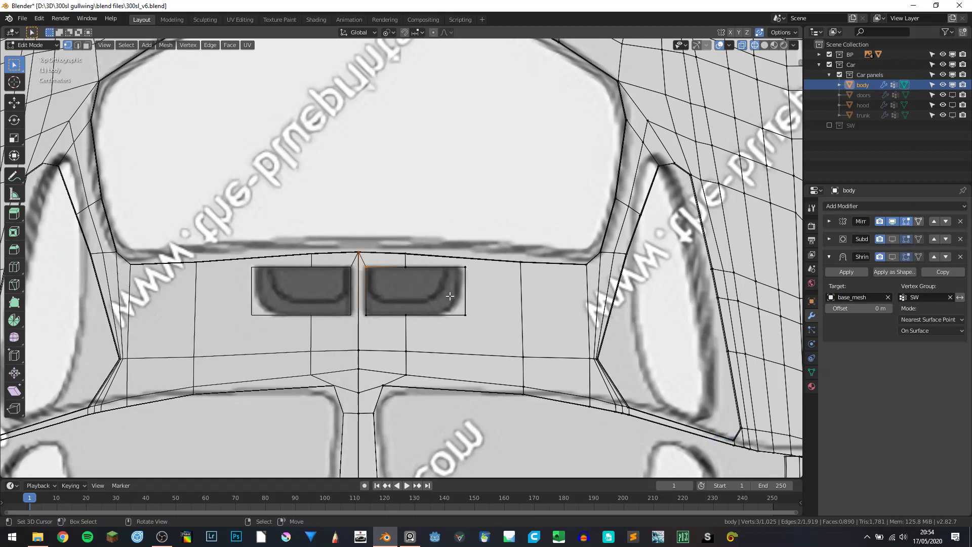
{"action": "key", "text": "k"}
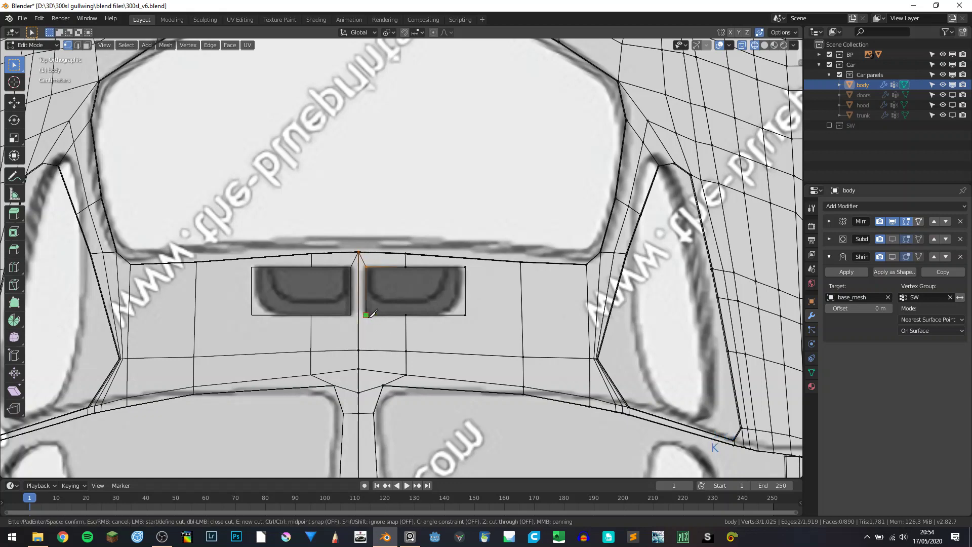
{"action": "left_click", "coordinate": [366, 315]}
{"action": "left_click", "coordinate": [360, 349]}
{"action": "key", "text": "Return"}
- Knife-cut edges from the vent opening's lower and upper outer corners to the nearest vertices on the neighbouring vertical edge
{"action": "key", "text": "k"}
{"action": "left_click", "coordinate": [465, 315]}
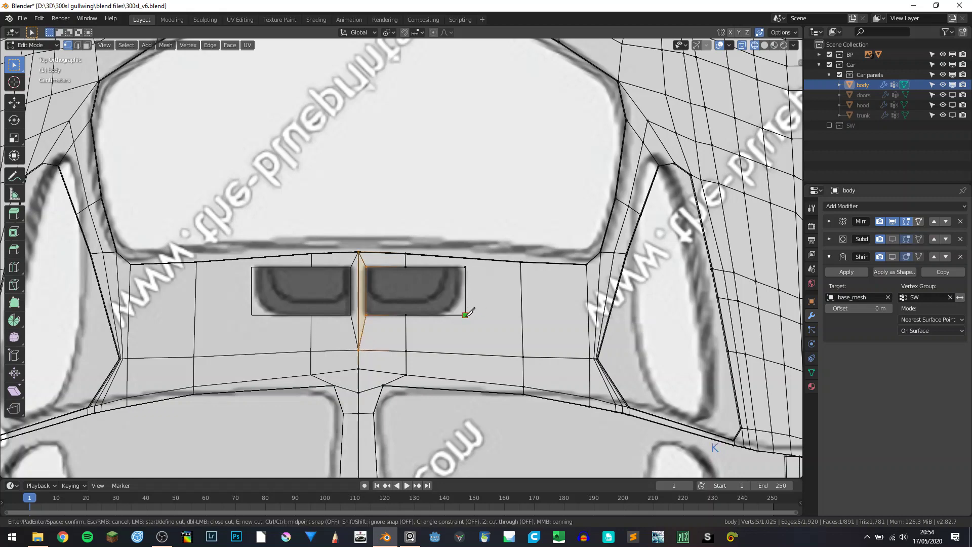
{"action": "left_click", "coordinate": [524, 356]}
{"action": "key", "text": "Return"}
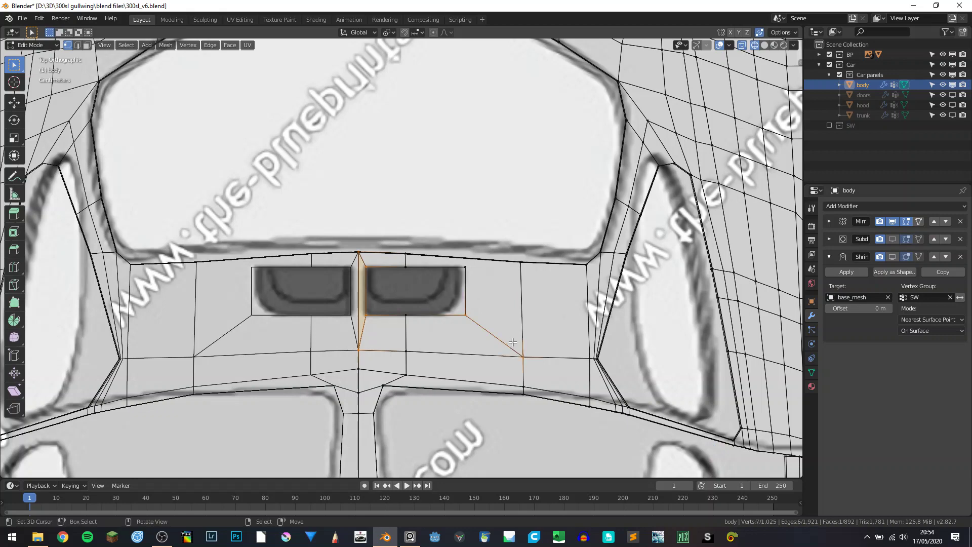
{"action": "key", "text": "k"}
{"action": "left_click", "coordinate": [465, 267]}
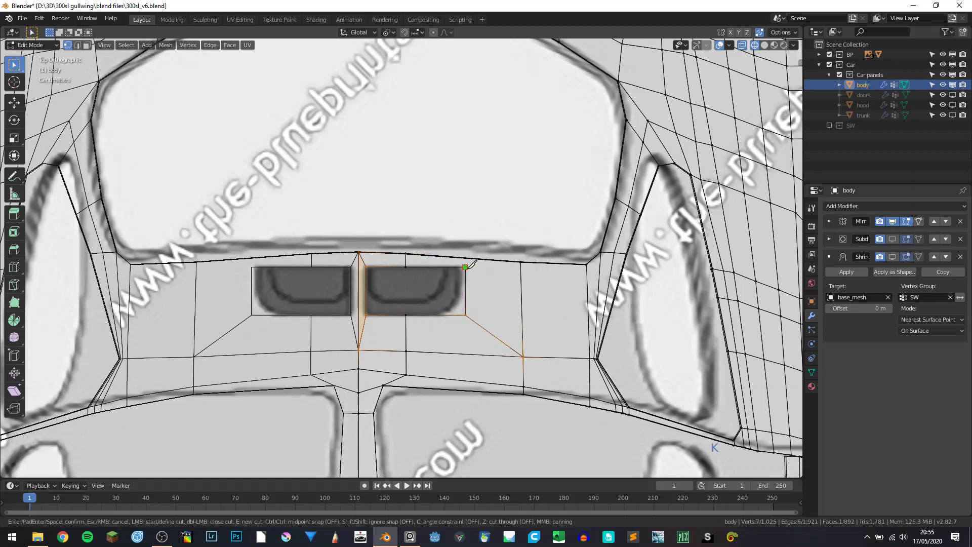
{"action": "left_click", "coordinate": [521, 261]}
{"action": "key", "text": "Return"}
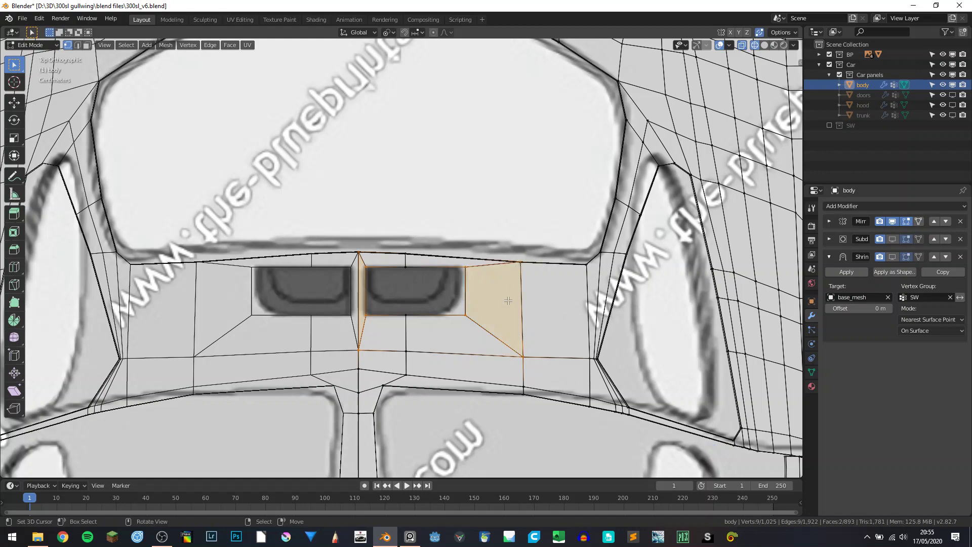
- Display the Subdivision modifier and hide Shrinkwrap in the viewport, then deselect the mesh and change to solid shading
{"action": "left_click", "coordinate": [893, 239]}
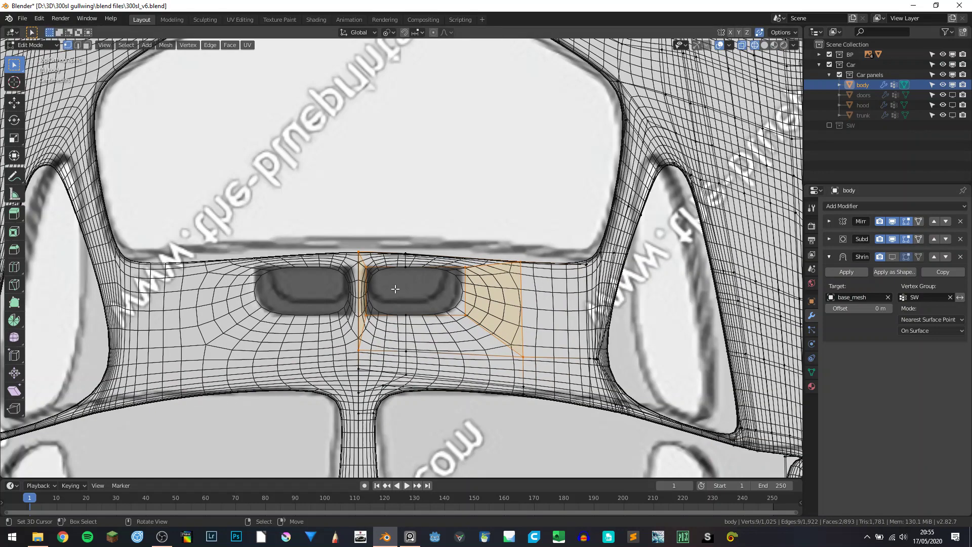
{"action": "key", "text": "a"}
{"action": "key", "text": "a"}
{"action": "key", "text": "a"}
{"action": "scroll", "coordinate": [371, 272], "scroll_direction": "up", "scroll_amount": 4}
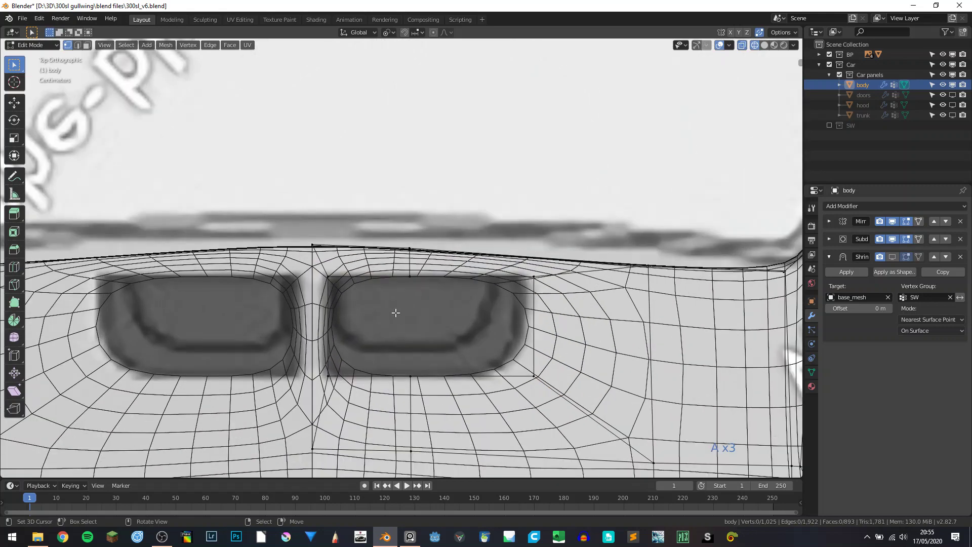
{"action": "key", "text": "shift+z"}
- Add two loop cuts near the vent opening's upper inner corner, one across the inner strip and one across the strip above
{"action": "key", "text": "ctrl+r"}
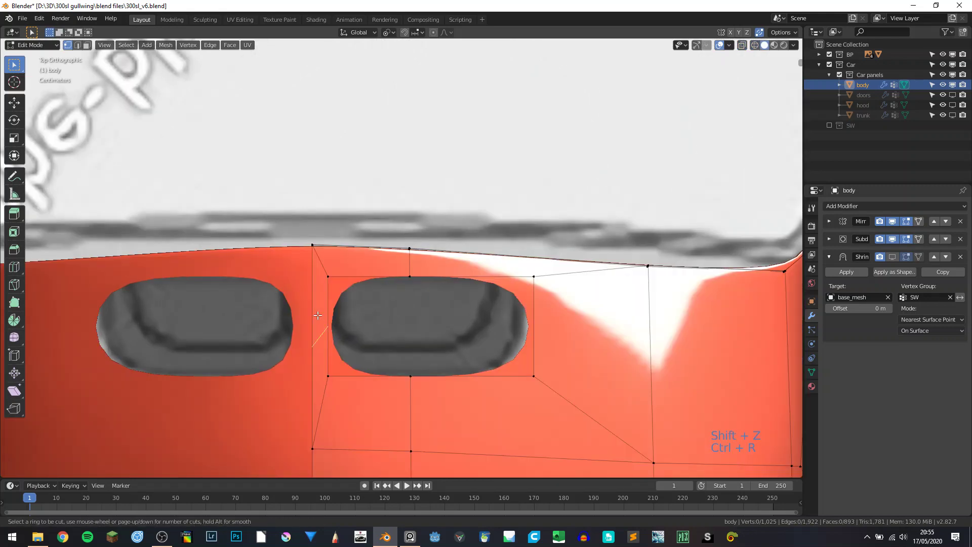
{"action": "left_click", "coordinate": [318, 315]}
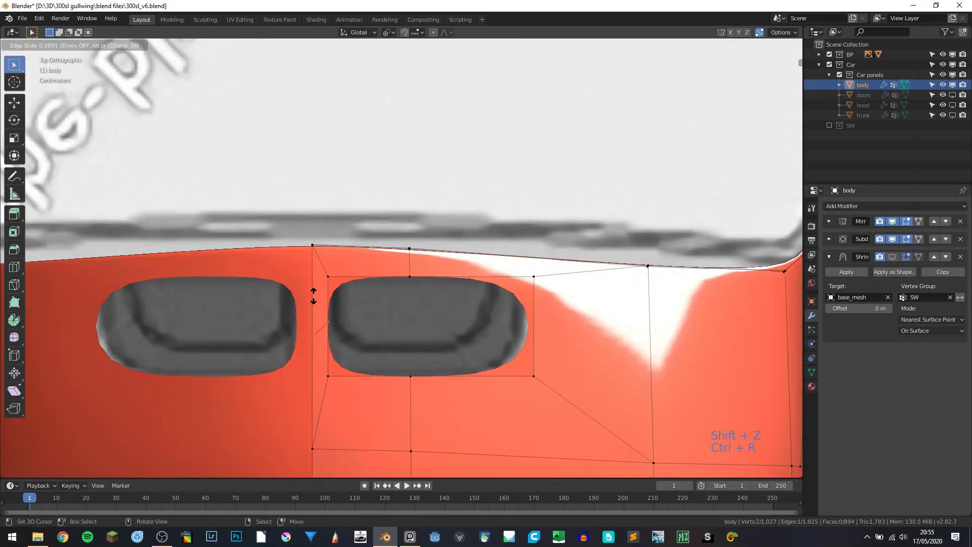
{"action": "left_click", "coordinate": [307, 218]}
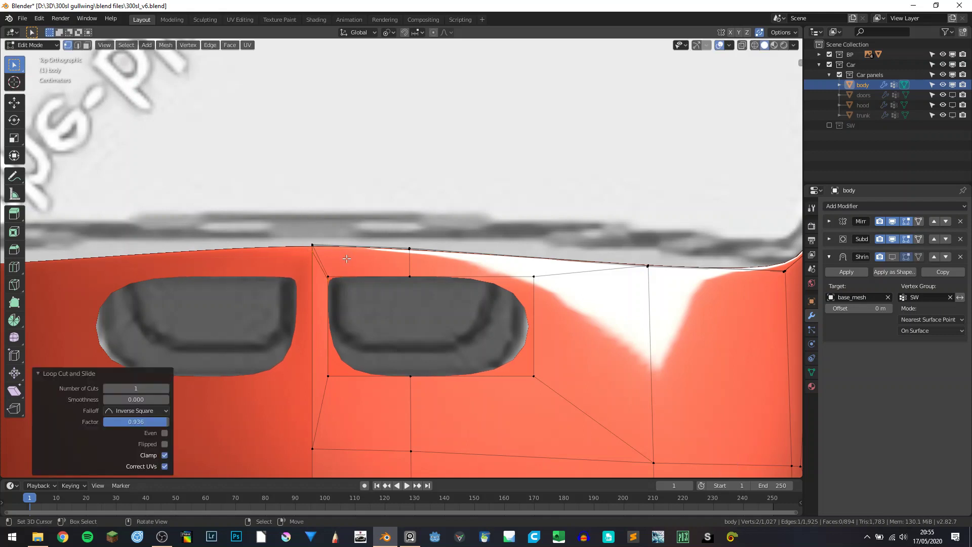
{"action": "key", "text": "ctrl+r"}
{"action": "left_click", "coordinate": [327, 256]}
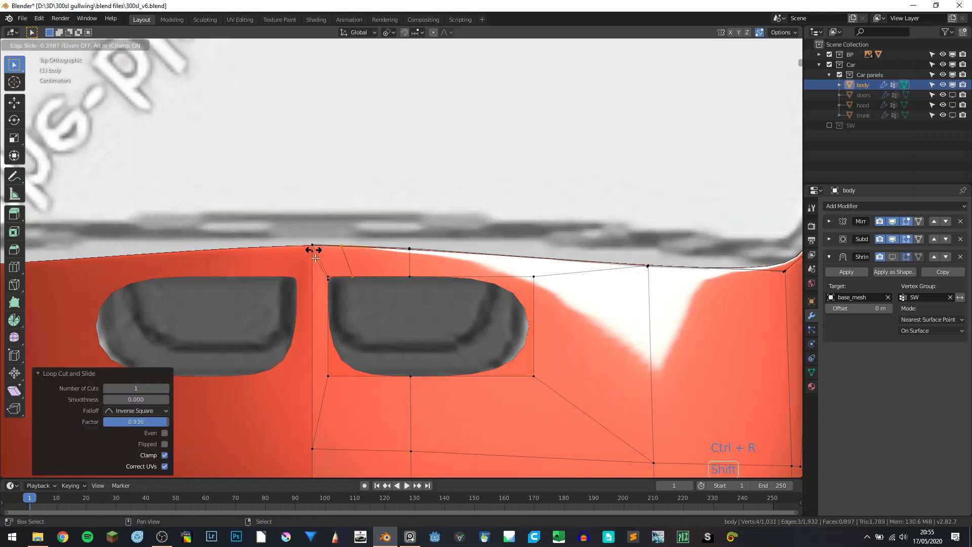
{"action": "left_click", "coordinate": [314, 257]}
- Edge-slide the inner strip's support cut slightly down from the upper corner, with a factor of about -0.081
{"action": "right_click", "coordinate": [328, 283]}
{"action": "right_click", "coordinate": [328, 284], "text": "shift"}
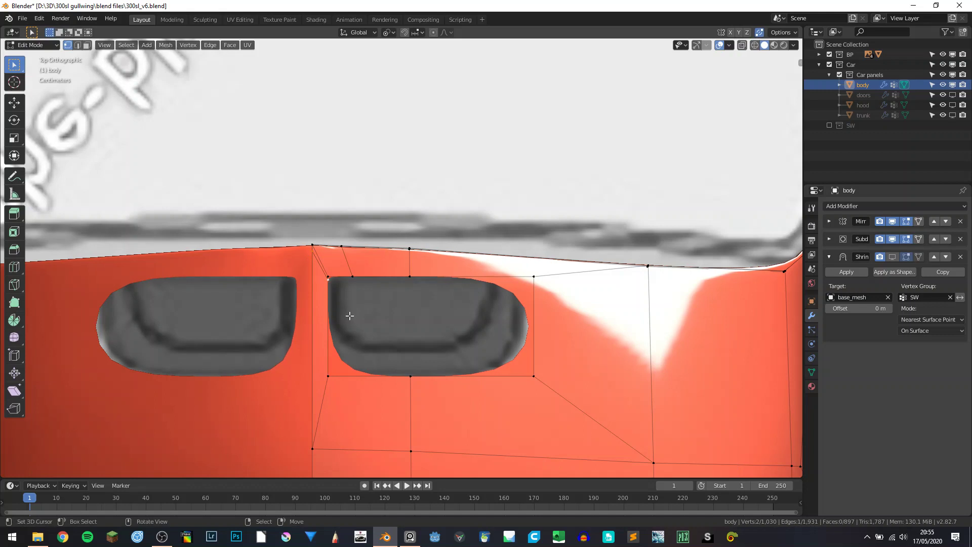
{"action": "key", "text": "g"}
{"action": "key", "text": "g"}
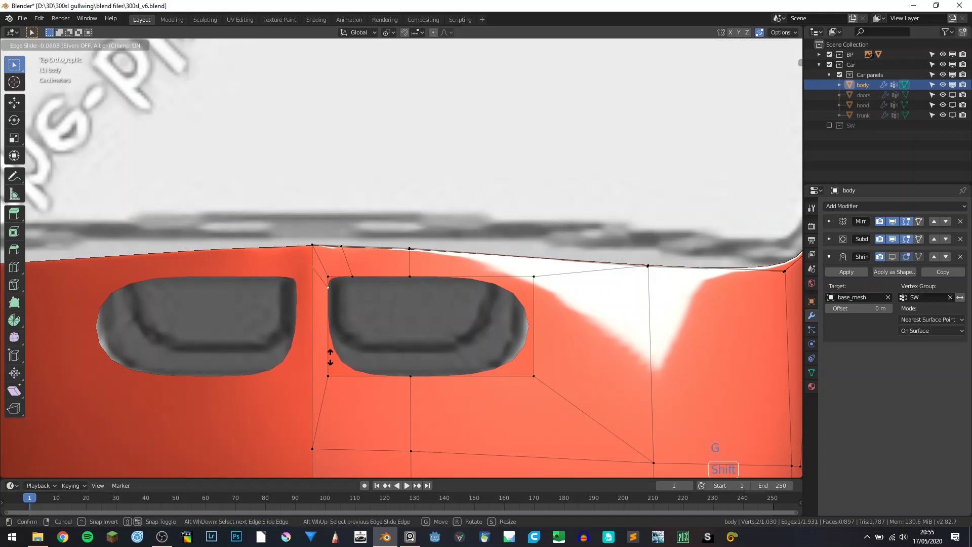
{"action": "left_click", "coordinate": [331, 357]}
- Add two loop cuts around the vent opening's lower inner corner, slid by factors of about -0.461 and 0.617
{"action": "key", "text": "ctrl+r"}
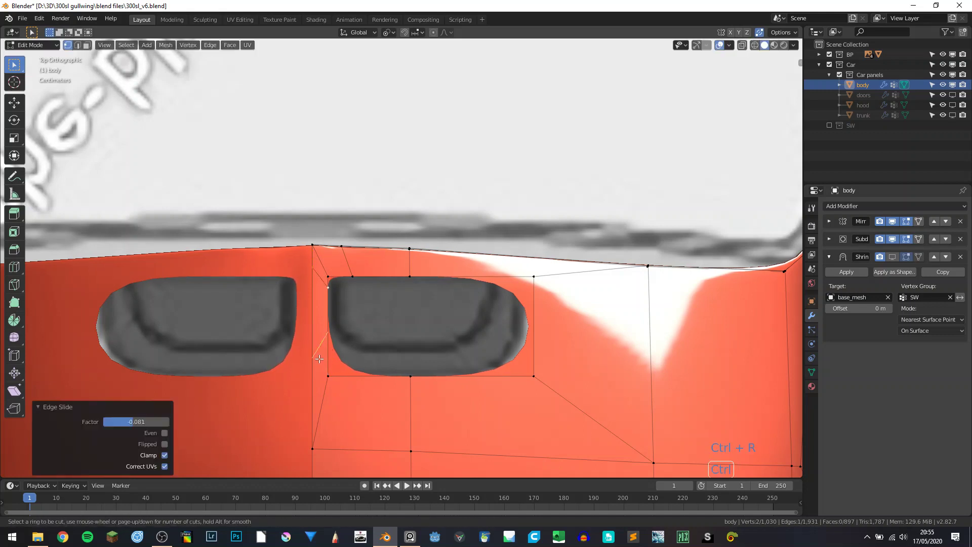
{"action": "left_click", "coordinate": [320, 359]}
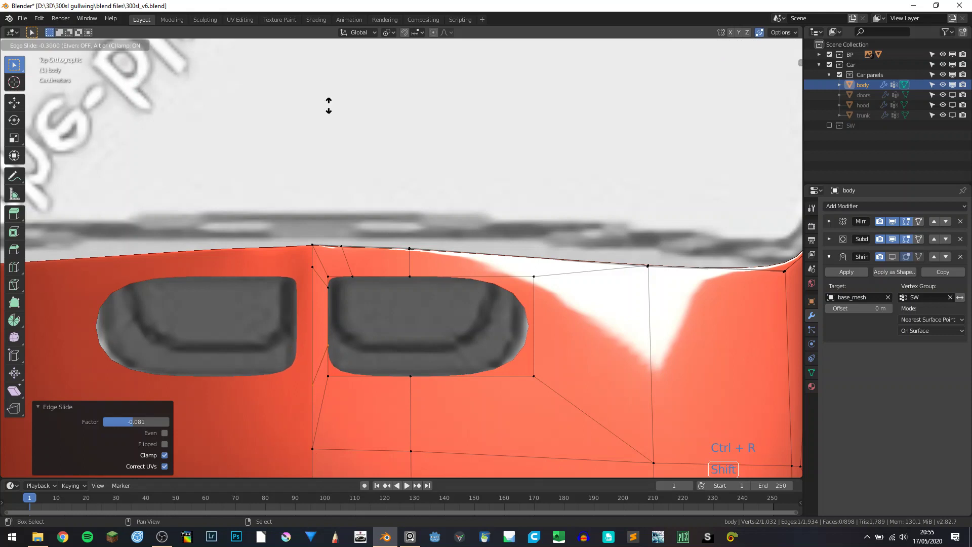
{"action": "left_click", "coordinate": [359, 248]}
{"action": "key", "text": "ctrl+r"}
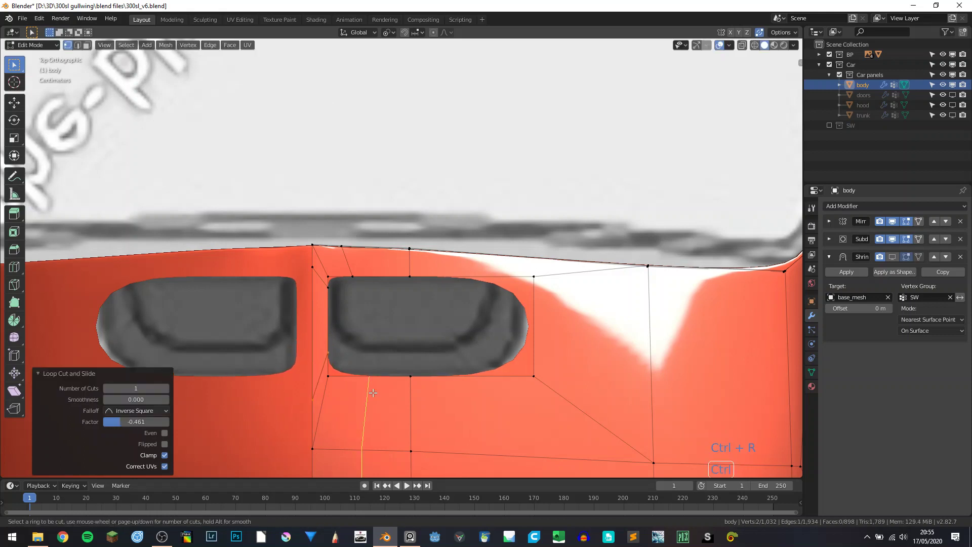
{"action": "left_click", "coordinate": [371, 394]}
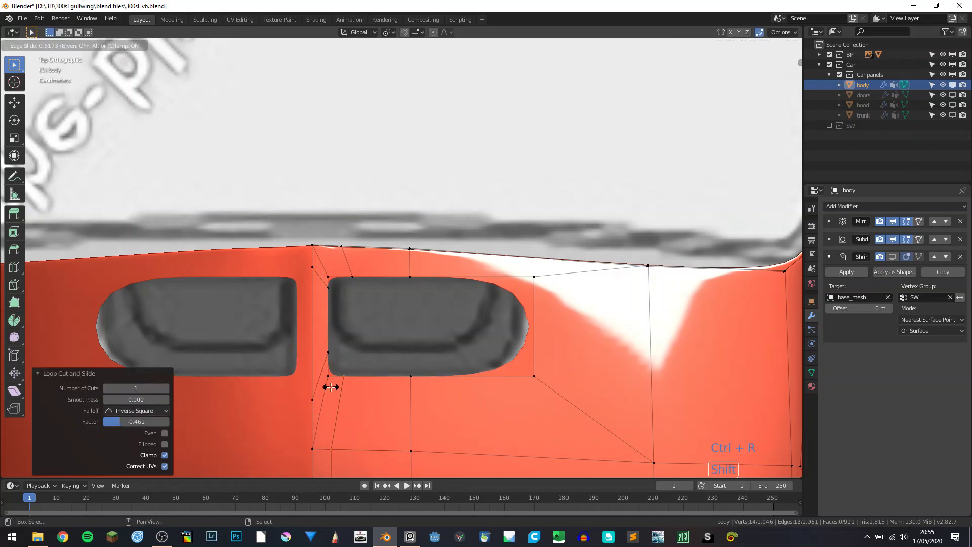
{"action": "left_click", "coordinate": [331, 387]}
- Add two loop cuts tight to the vent opening's upper outer corner, one beside it and one above it
{"action": "key", "text": "ctrl+r"}
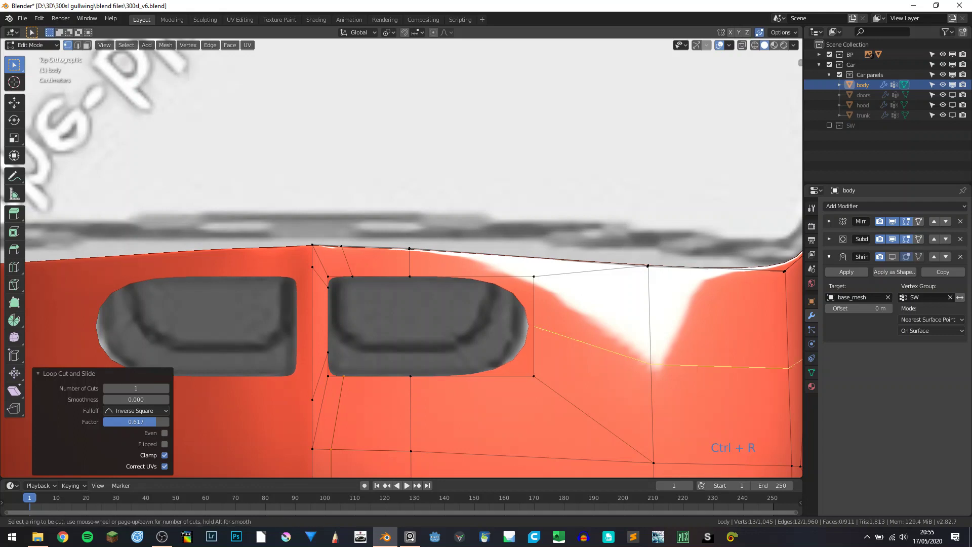
{"action": "left_click", "coordinate": [545, 330]}
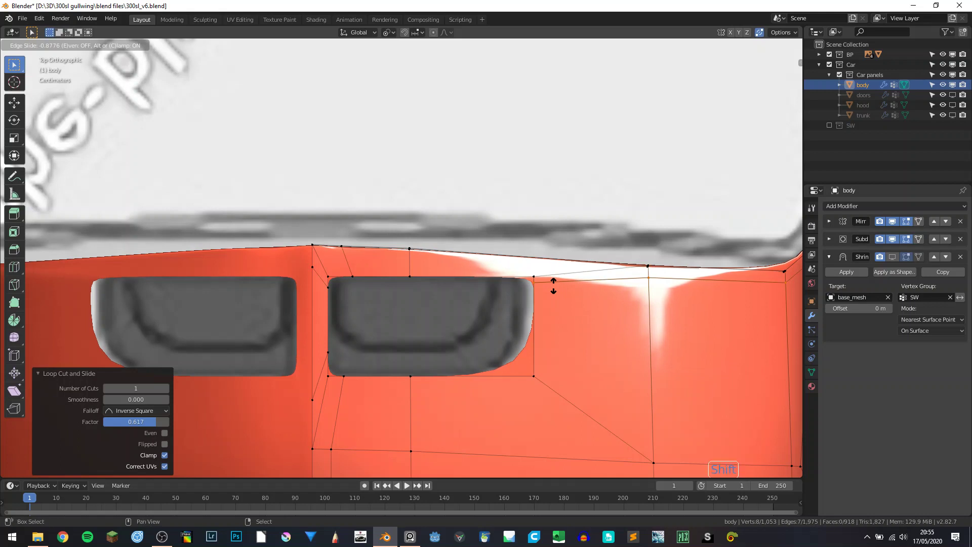
{"action": "left_click", "coordinate": [554, 286]}
{"action": "key", "text": "ctrl+r"}
{"action": "left_click", "coordinate": [518, 267]}
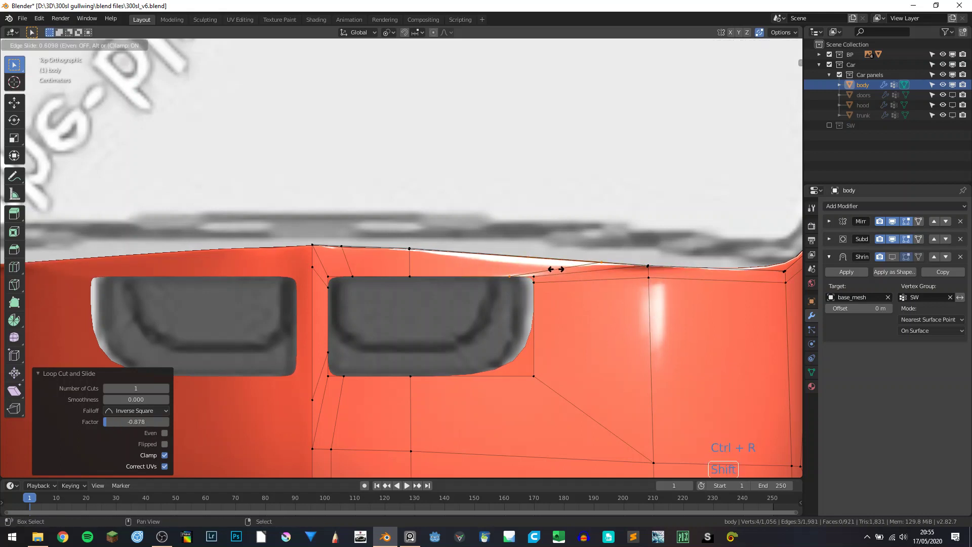
{"action": "left_click", "coordinate": [572, 266]}
- Move the vertices of the vent opening's outer side inward along X to match the blueprint outline
{"action": "right_click", "coordinate": [537, 279]}
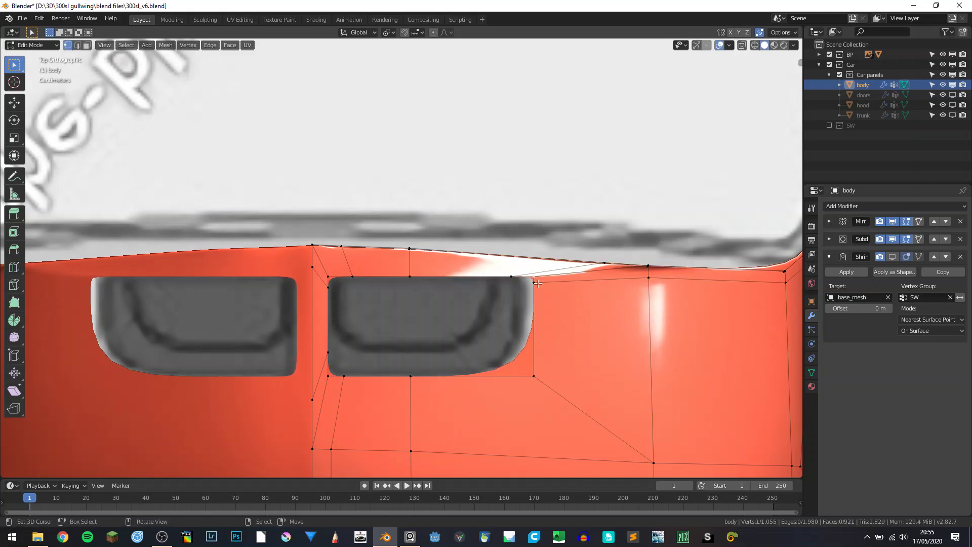
{"action": "right_click", "coordinate": [535, 375], "text": "shift"}
{"action": "key", "text": "g"}
{"action": "key", "text": "x"}
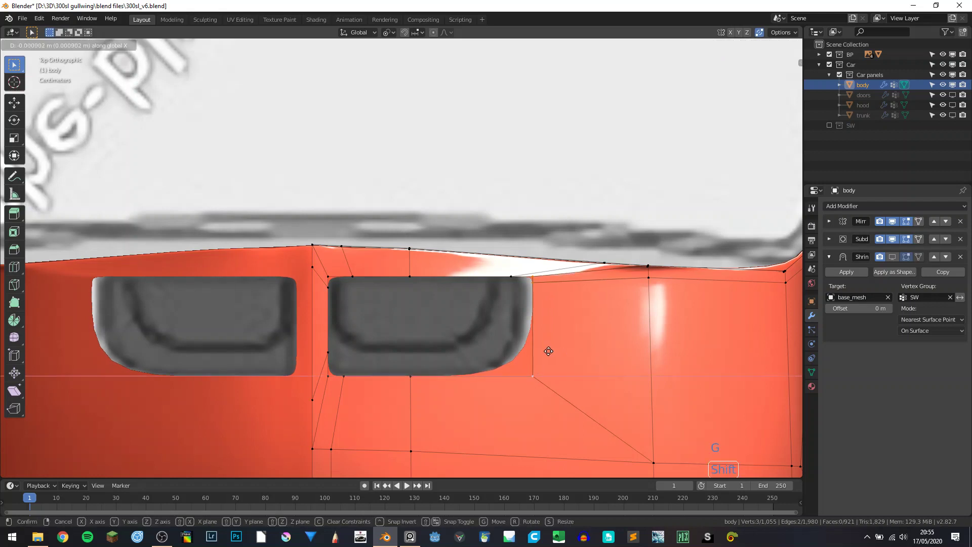
{"action": "left_click", "coordinate": [517, 346]}
- Slide the new cut's vertex on the rear window edge toward the centre until it sits above the vent's outer corner
{"action": "right_click", "coordinate": [602, 264]}
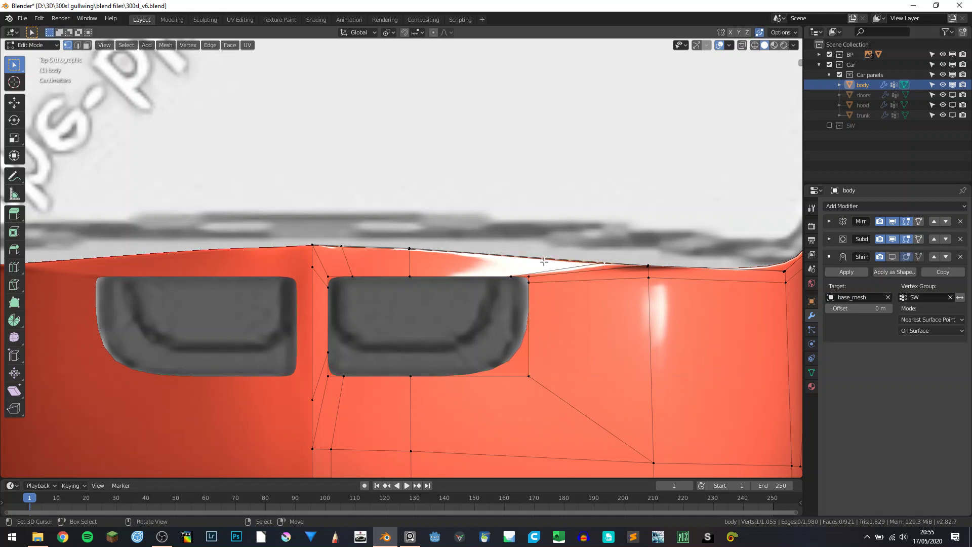
{"action": "right_click", "coordinate": [604, 263]}
{"action": "key", "text": "g"}
{"action": "key", "text": "g"}
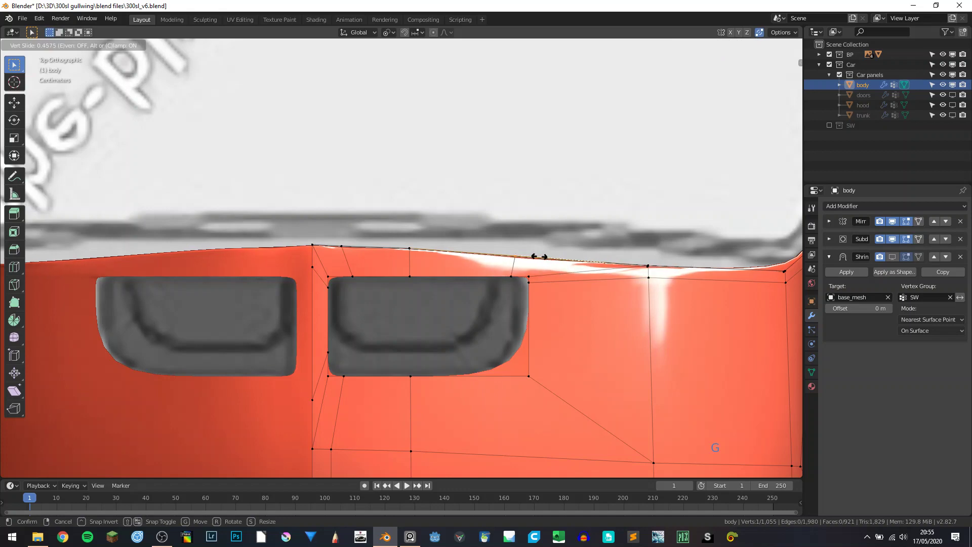
{"action": "left_click", "coordinate": [538, 257]}
- Return to Object Mode and display the Shrinkwrap modifier in the viewport again
{"action": "key", "text": "Tab"}
{"action": "scroll", "coordinate": [536, 261], "scroll_direction": "down", "scroll_amount": 8}
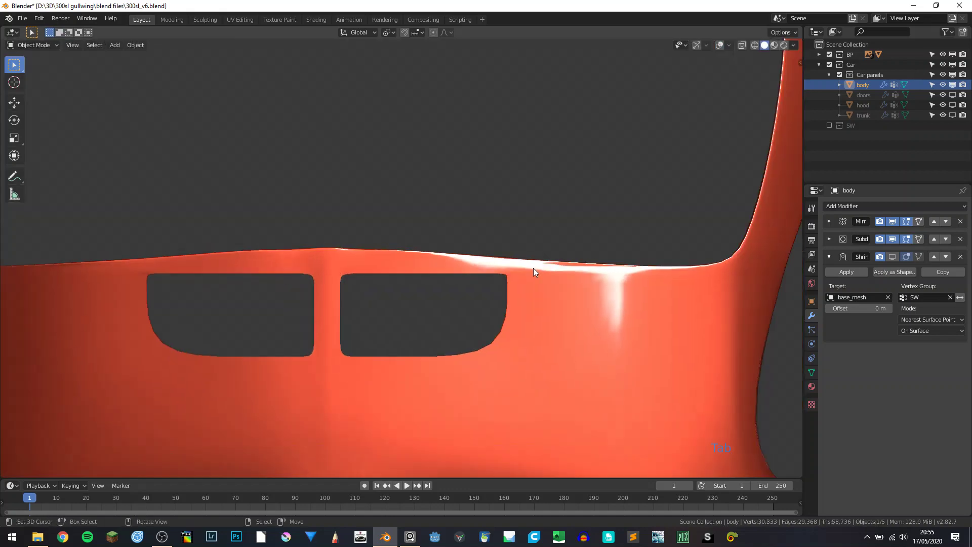
{"action": "left_click", "coordinate": [893, 257]}
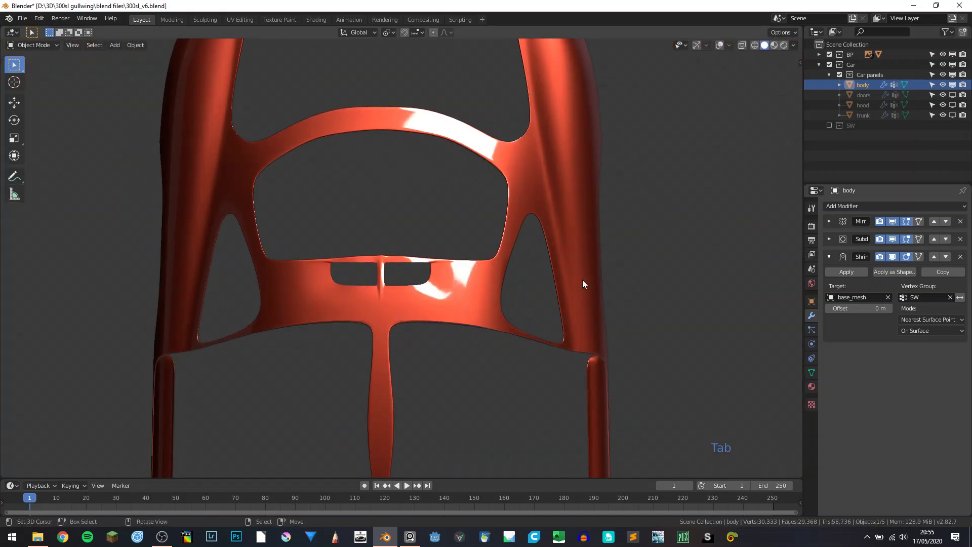
- Enter Edit Mode on the body, hide the Subdivision modifier in the viewport and show the mesh's vertex groups
{"action": "middle_click_drag", "start_coordinate": [583, 279], "coordinate": [525, 247]}
{"action": "middle_click_drag", "start_coordinate": [374, 196], "coordinate": [410, 287]}
{"action": "key", "text": "shift+alt+z"}
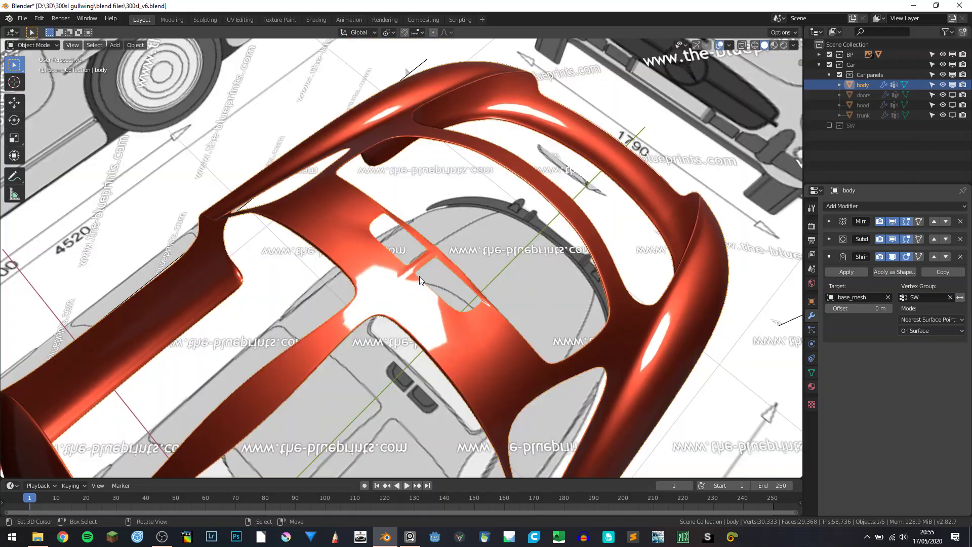
{"action": "scroll", "coordinate": [421, 275], "scroll_direction": "up", "scroll_amount": 6}
{"action": "key", "text": "Tab"}
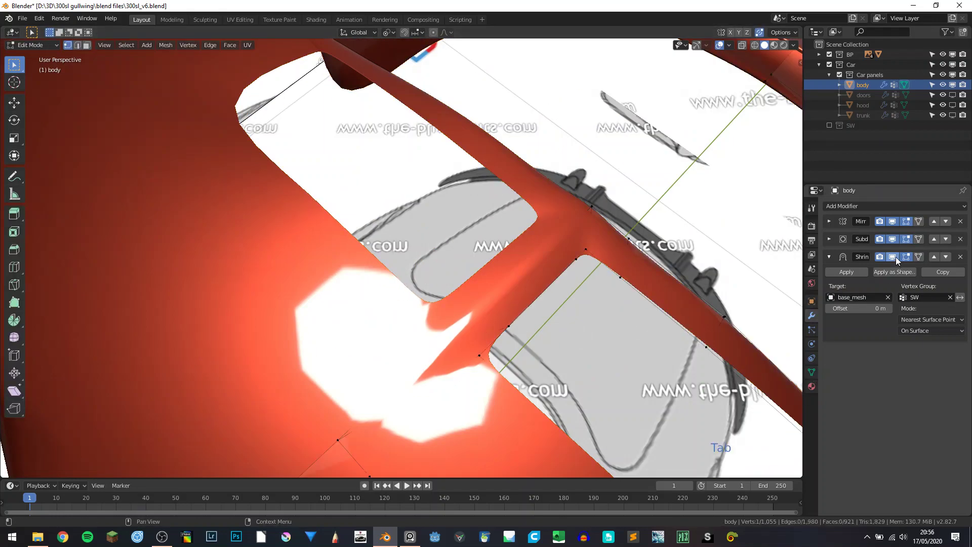
{"action": "left_click", "coordinate": [892, 240]}
{"action": "left_click", "coordinate": [813, 373]}
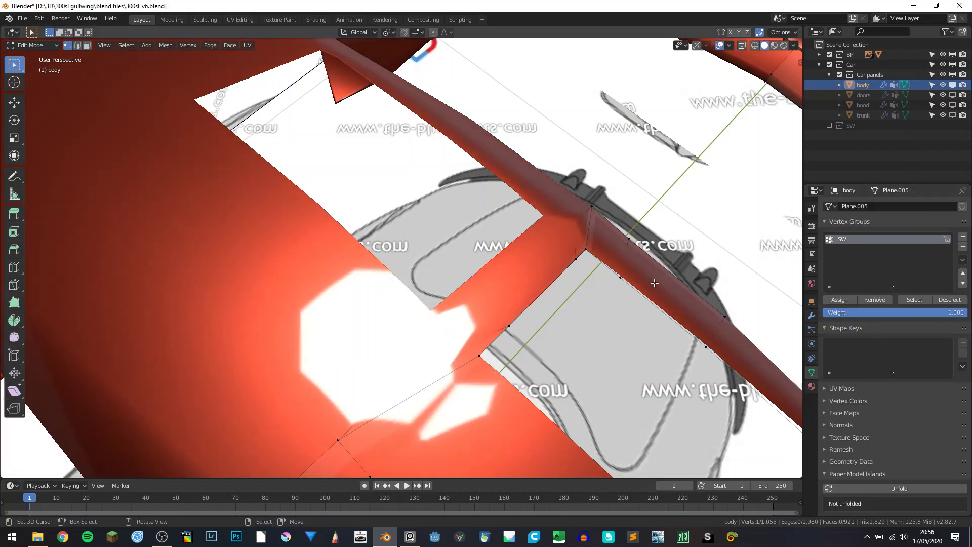
- Clear the current selection and select all vertices belonging to the SW vertex group
{"action": "key", "text": "a"}
{"action": "key", "text": "a"}
{"action": "key", "text": "a"}
{"action": "scroll", "coordinate": [474, 280], "scroll_direction": "down", "scroll_amount": 4}
{"action": "scroll", "coordinate": [474, 280], "scroll_direction": "down", "scroll_amount": 8}
{"action": "middle_click_drag", "start_coordinate": [374, 329], "coordinate": [265, 304]}
{"action": "middle_click_drag", "start_coordinate": [464, 276], "coordinate": [421, 287]}
{"action": "scroll", "coordinate": [421, 287], "scroll_direction": "up", "scroll_amount": 8}
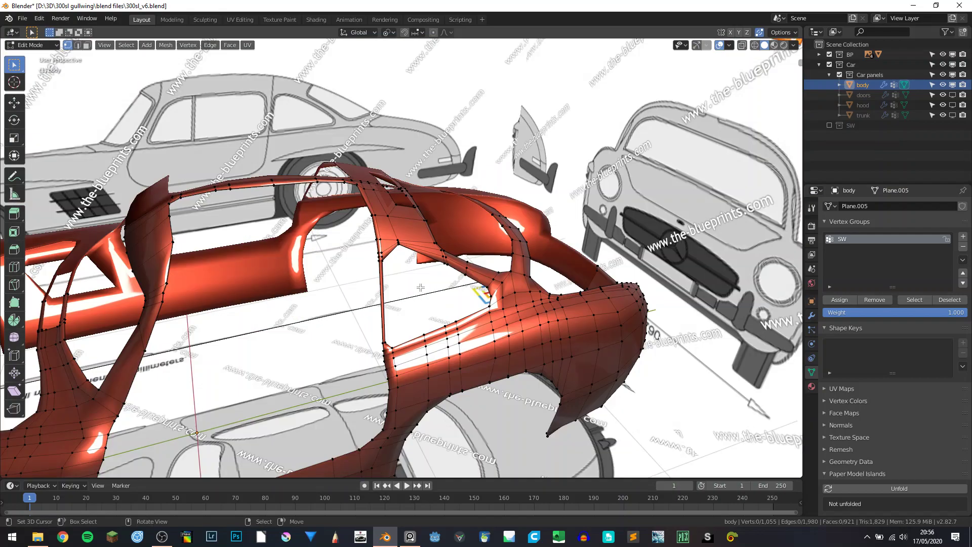
{"action": "left_click", "coordinate": [916, 301]}
- Add the unassigned vertices around the rear vent opening to the selection and assign them to the SW vertex group
{"action": "middle_click_drag", "start_coordinate": [439, 180], "coordinate": [378, 344]}
{"action": "left_click", "coordinate": [389, 369], "text": "shift"}
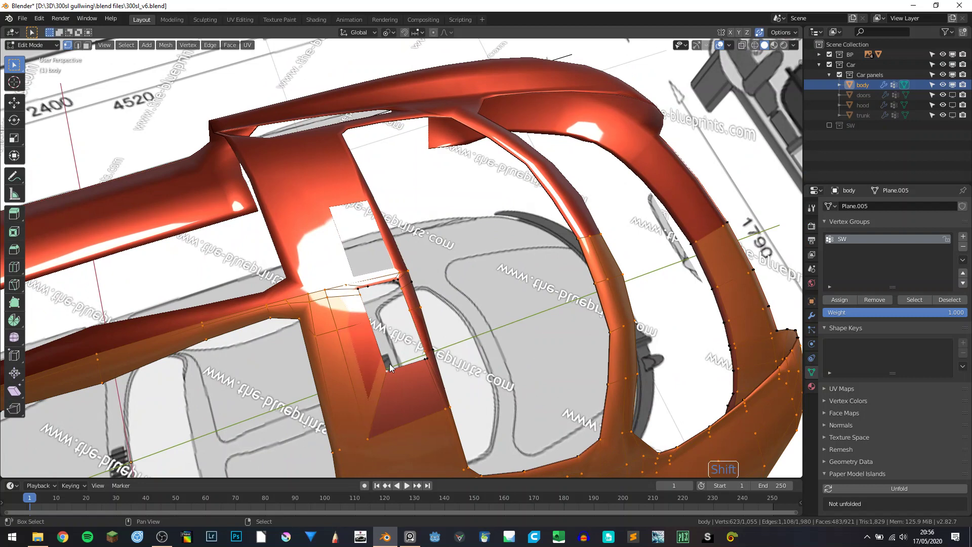
{"action": "left_click", "coordinate": [426, 359], "text": "shift"}
{"action": "left_click", "coordinate": [432, 353], "text": "shift"}
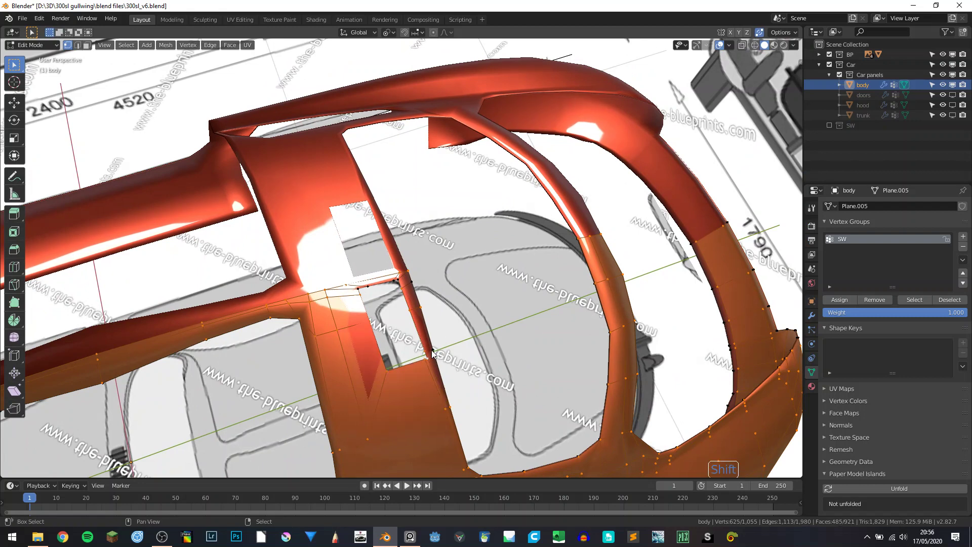
{"action": "left_click", "coordinate": [411, 303], "text": "shift"}
{"action": "left_click", "coordinate": [409, 282], "text": "shift"}
{"action": "left_click", "coordinate": [399, 280], "text": "shift"}
{"action": "left_click", "coordinate": [393, 281], "text": "shift"}
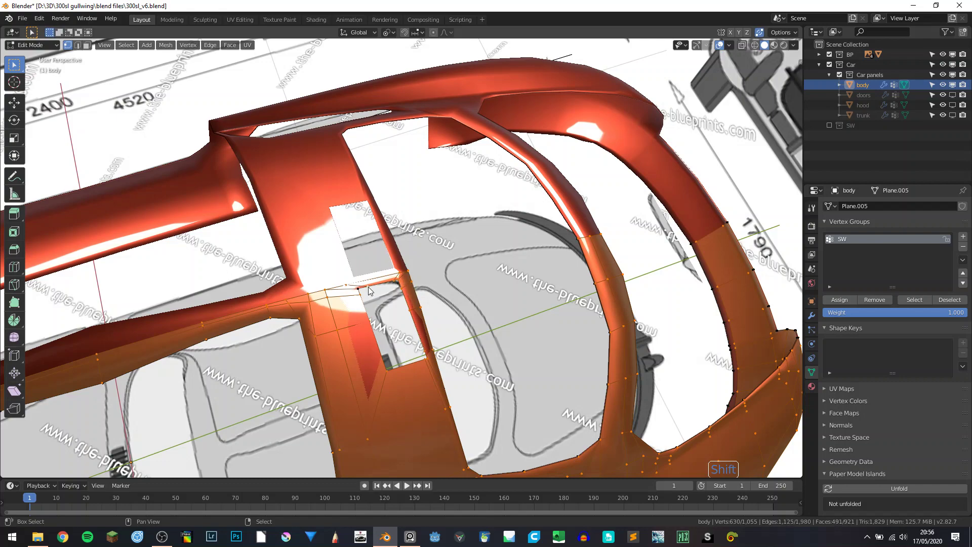
{"action": "left_click", "coordinate": [359, 289], "text": "shift"}
{"action": "middle_click_drag", "start_coordinate": [358, 288], "coordinate": [379, 336]}
{"action": "scroll", "coordinate": [379, 336], "scroll_direction": "up", "scroll_amount": 3}
{"action": "left_click", "coordinate": [839, 300]}
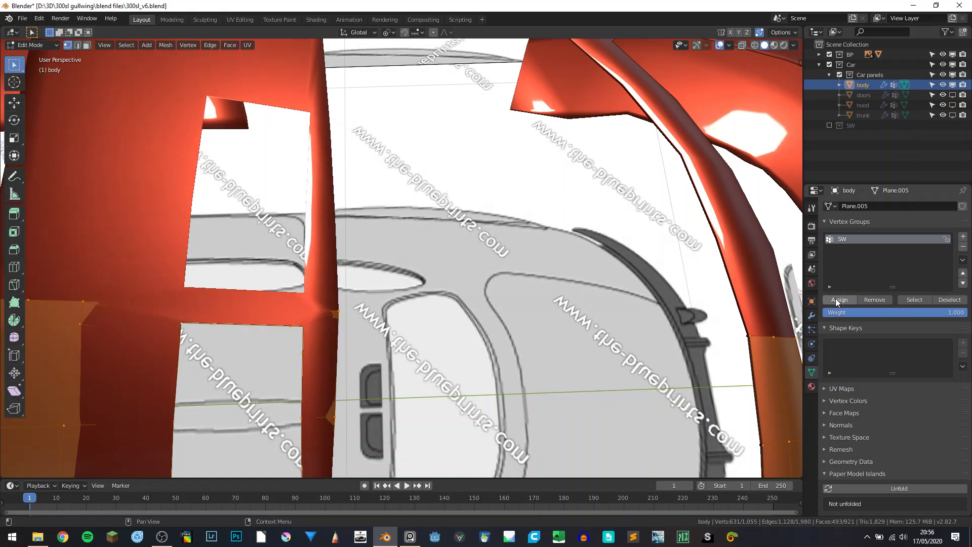
- Add the two unassigned vertices on the side of the front grille opening to the selection and assign them to SW
{"action": "scroll", "coordinate": [406, 283], "scroll_direction": "down", "scroll_amount": 8}
{"action": "middle_click_drag", "start_coordinate": [190, 281], "coordinate": [411, 196], "text": "shift"}
{"action": "scroll", "coordinate": [411, 196], "scroll_direction": "up", "scroll_amount": 3}
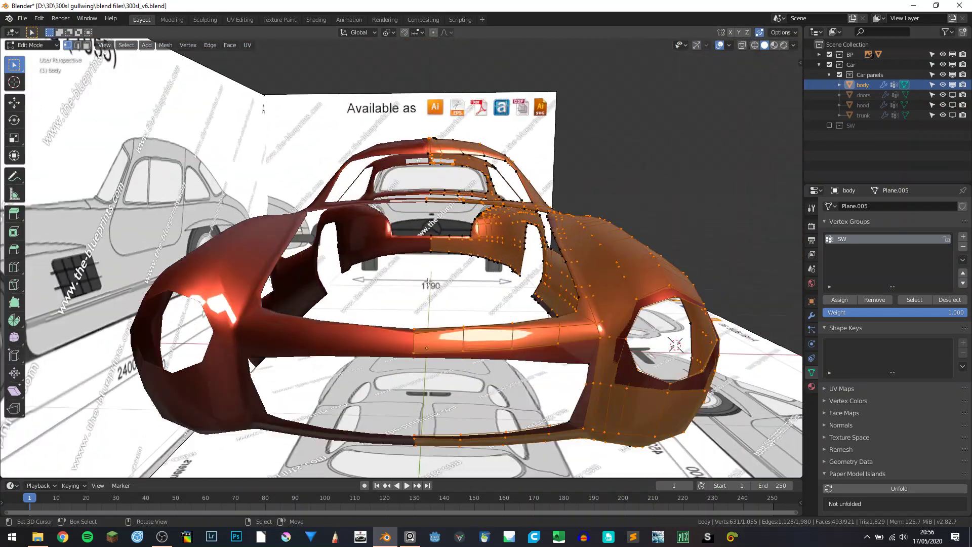
{"action": "middle_click_drag", "start_coordinate": [430, 280], "coordinate": [424, 273]}
{"action": "left_click", "coordinate": [543, 318], "text": "shift"}
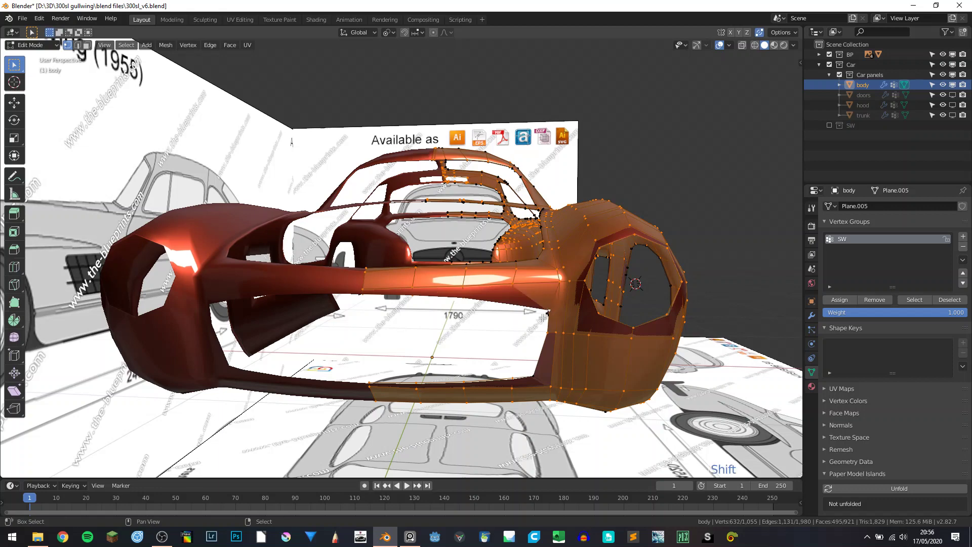
{"action": "left_click", "coordinate": [542, 370], "text": "shift"}
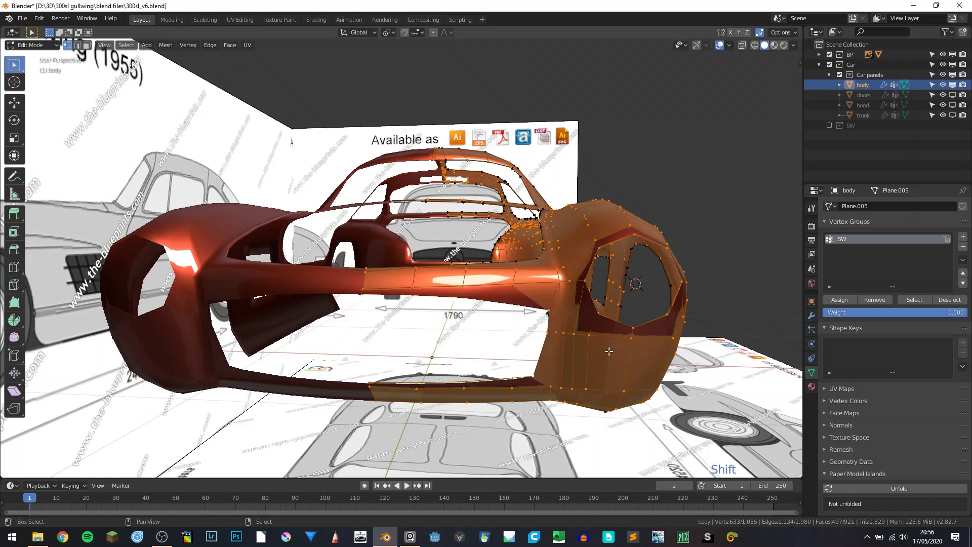
{"action": "left_click", "coordinate": [848, 300]}
- Return to Object Mode, display the Subdivision modifier in the viewport again and hide the overlays to inspect the body
{"action": "key", "text": "Tab"}
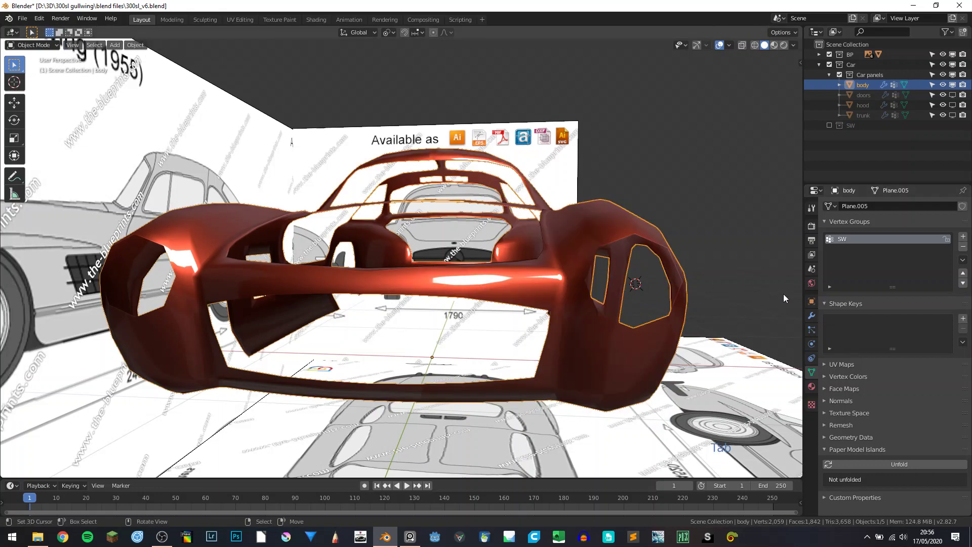
{"action": "left_click", "coordinate": [812, 315]}
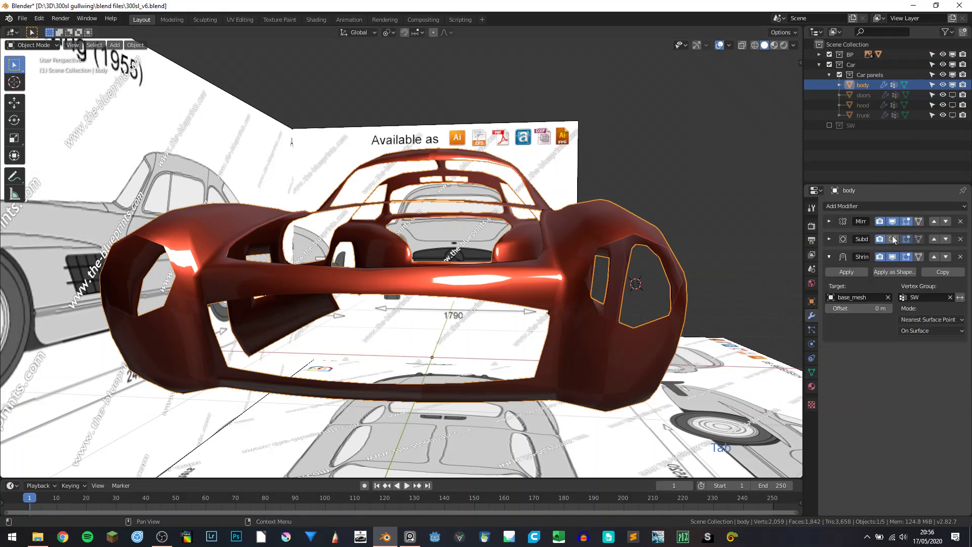
{"action": "left_click", "coordinate": [893, 239]}
{"action": "left_click", "coordinate": [720, 45]}
{"action": "scroll", "coordinate": [471, 213], "scroll_direction": "down", "scroll_amount": 5}
{"action": "middle_click_drag", "start_coordinate": [469, 218], "coordinate": [426, 218]}
{"action": "middle_click_drag", "start_coordinate": [609, 220], "coordinate": [488, 319]}
{"action": "scroll", "coordinate": [412, 281], "scroll_direction": "up", "scroll_amount": 8}
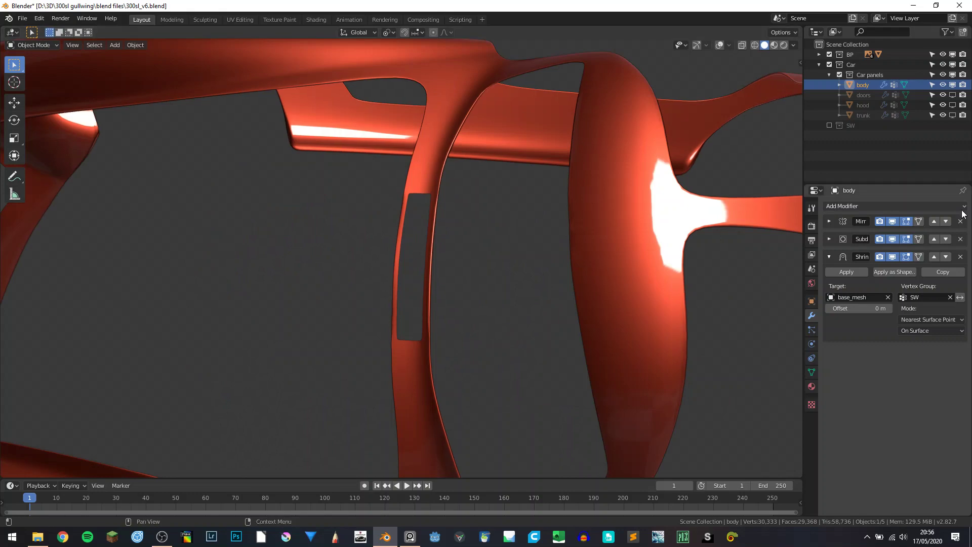
- Assign the missing vertex on the cowl strip's edge, beside the end of the cowl vent opening, to the SW group
{"action": "key", "text": "shift+alt+z"}
{"action": "key", "text": "Tab"}
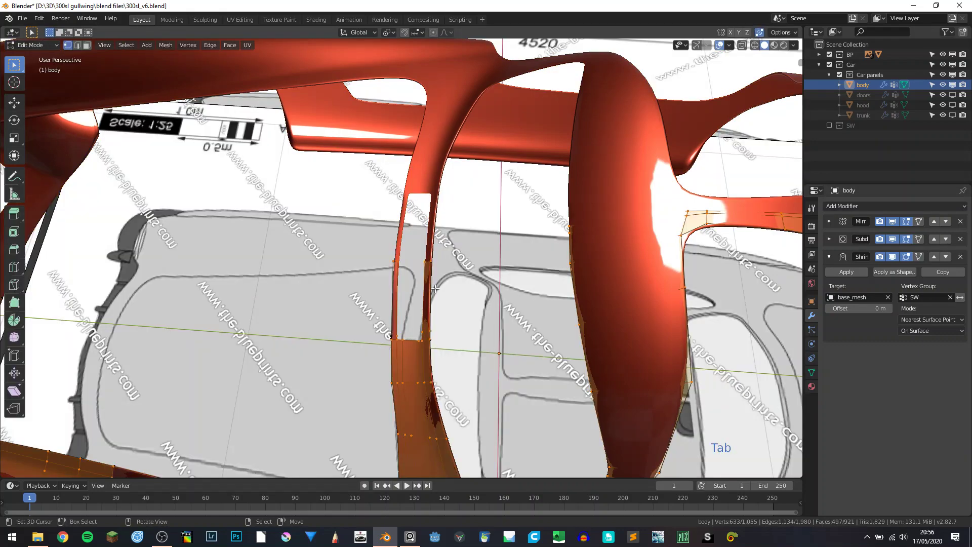
{"action": "scroll", "coordinate": [392, 343], "scroll_direction": "up", "scroll_amount": 3}
{"action": "left_click", "coordinate": [391, 338], "text": "shift"}
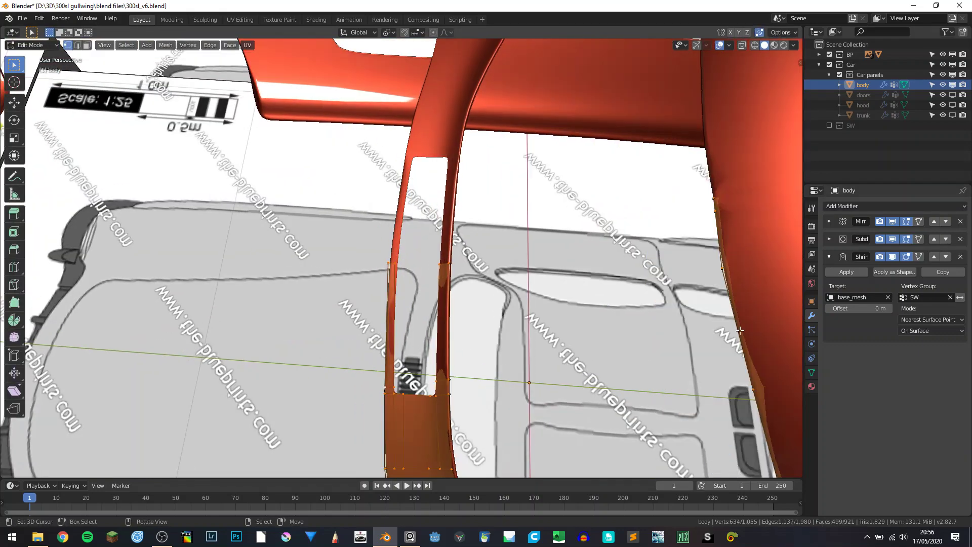
{"action": "left_click", "coordinate": [812, 372]}
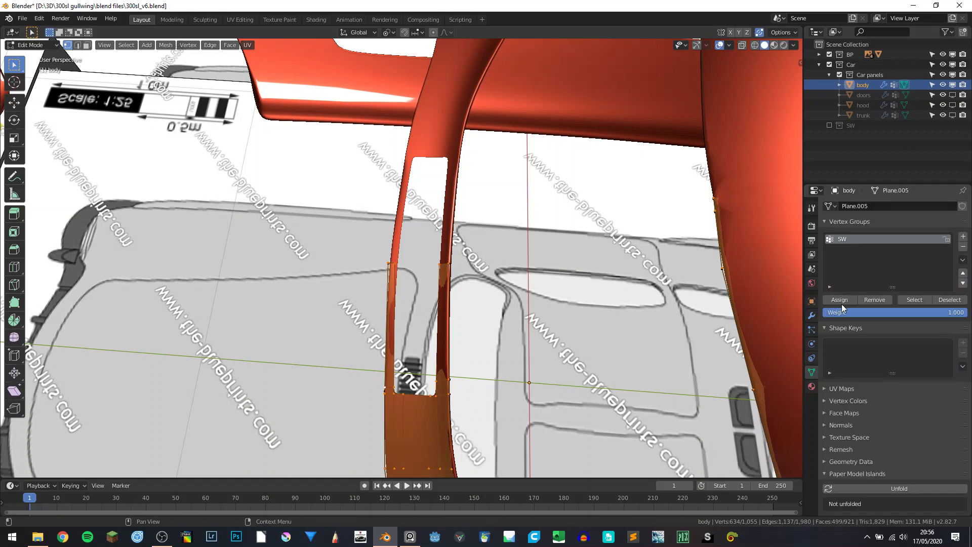
{"action": "left_click", "coordinate": [844, 299]}
{"action": "key", "text": "Tab"}
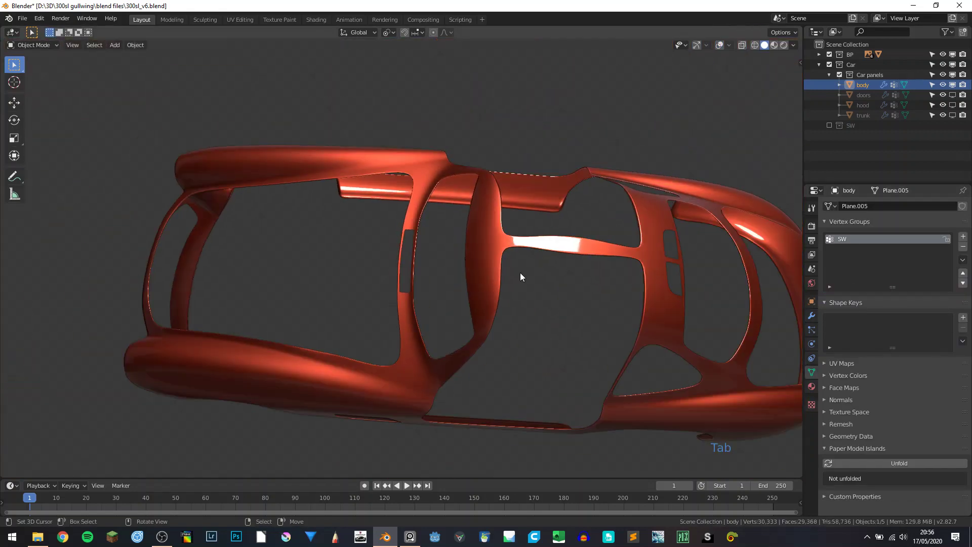
- Enter Edit Mode on the body at the rear vents and hide the Shrinkwrap and Subdivision modifiers in the viewport
{"action": "mouse_move", "coordinate": [521, 275]}
{"action": "middle_mouse_down"}
{"action": "mouse_move", "coordinate": [460, 235]}
{"action": "mouse_move", "coordinate": [514, 264]}
{"action": "middle_mouse_up"}
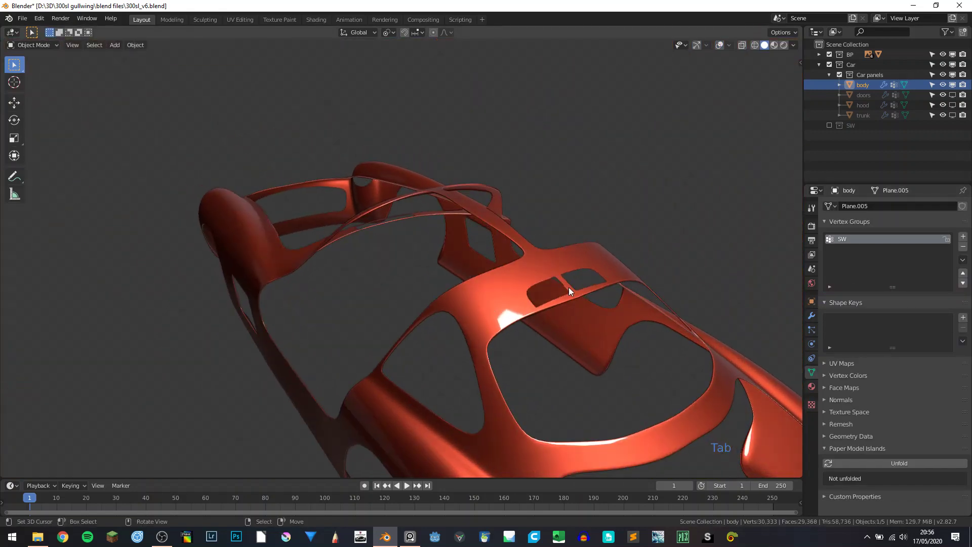
{"action": "middle_click_drag", "start_coordinate": [515, 299], "coordinate": [516, 251]}
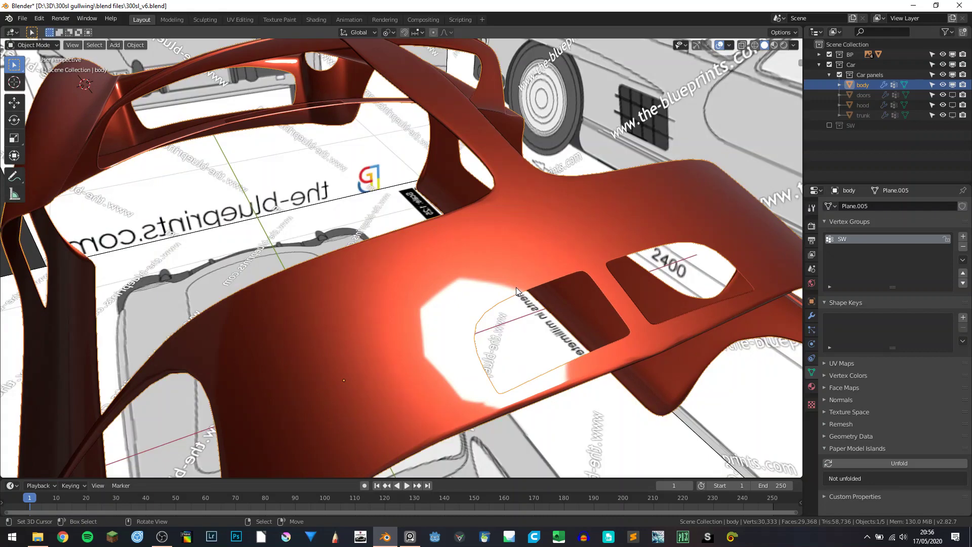
{"action": "key", "text": "Tab"}
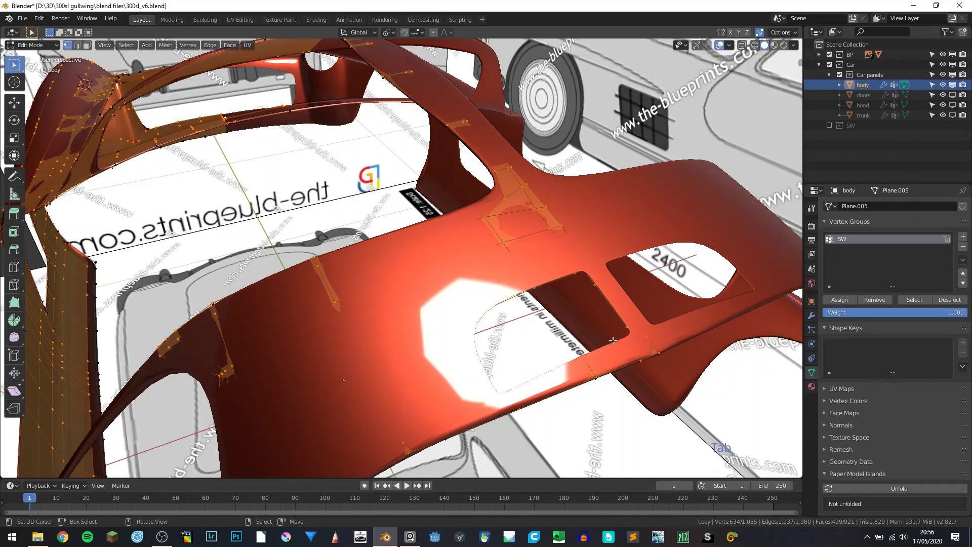
{"action": "middle_click_drag", "start_coordinate": [613, 340], "coordinate": [586, 338]}
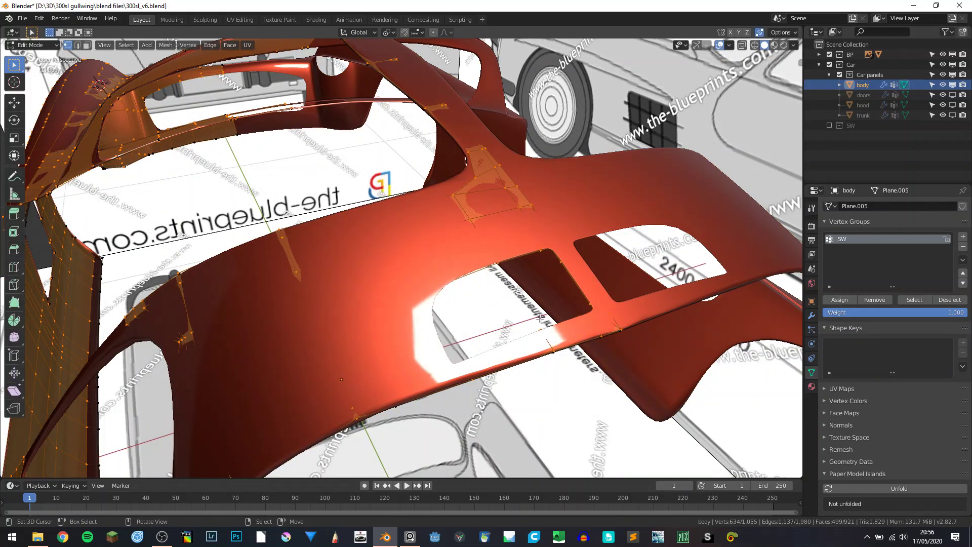
{"action": "left_click", "coordinate": [812, 315]}
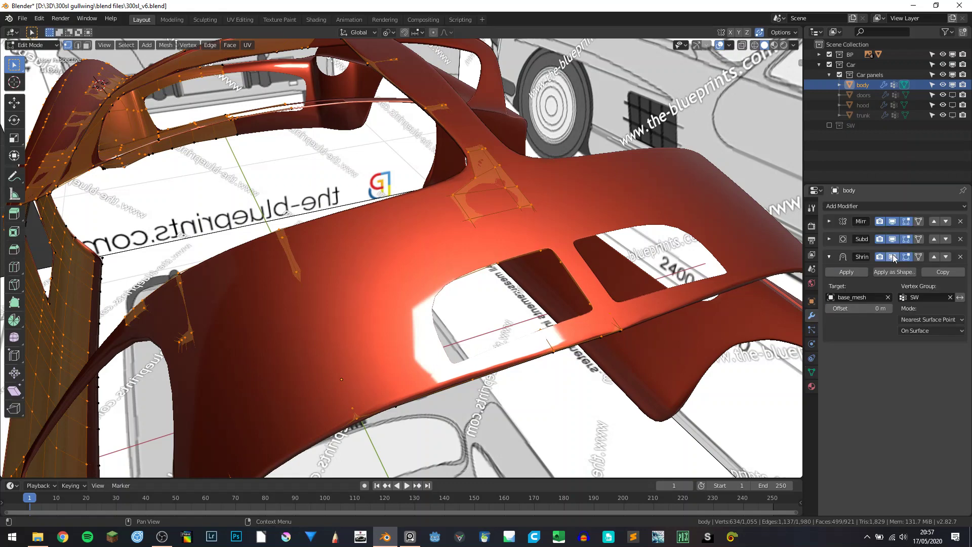
{"action": "left_click", "coordinate": [893, 257]}
{"action": "left_click", "coordinate": [892, 239]}
- Extrude the vent opening's edge nearest the rear window by -0.0856 m along Y, across the opening
{"action": "left_click", "coordinate": [543, 328], "text": "alt"}
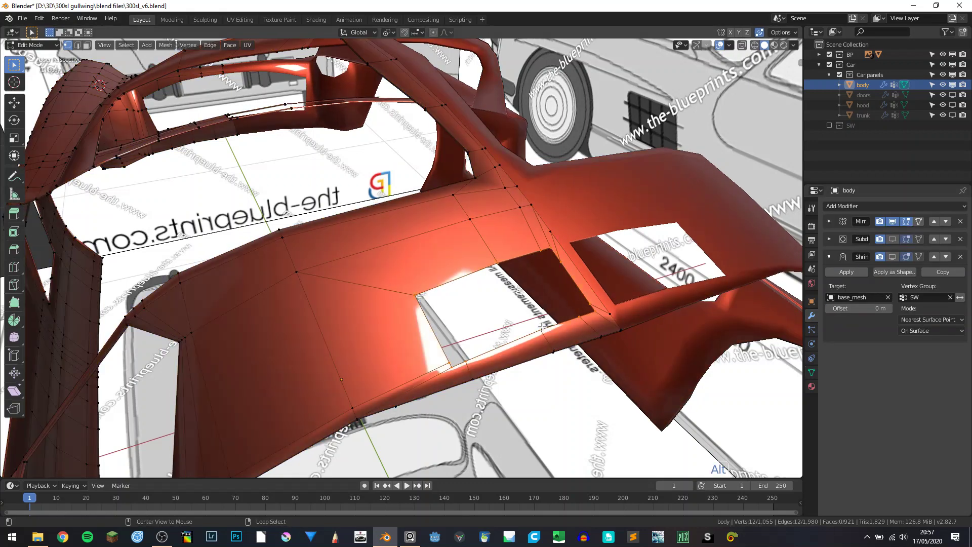
{"action": "left_click", "coordinate": [449, 368]}
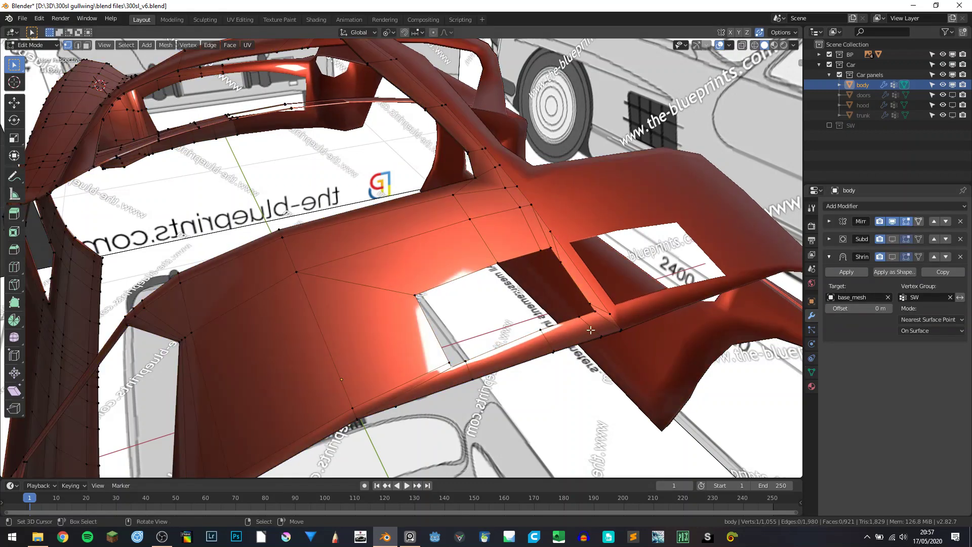
{"action": "left_click", "coordinate": [593, 316], "text": "ctrl"}
{"action": "middle_click_drag", "start_coordinate": [582, 338], "coordinate": [589, 338]}
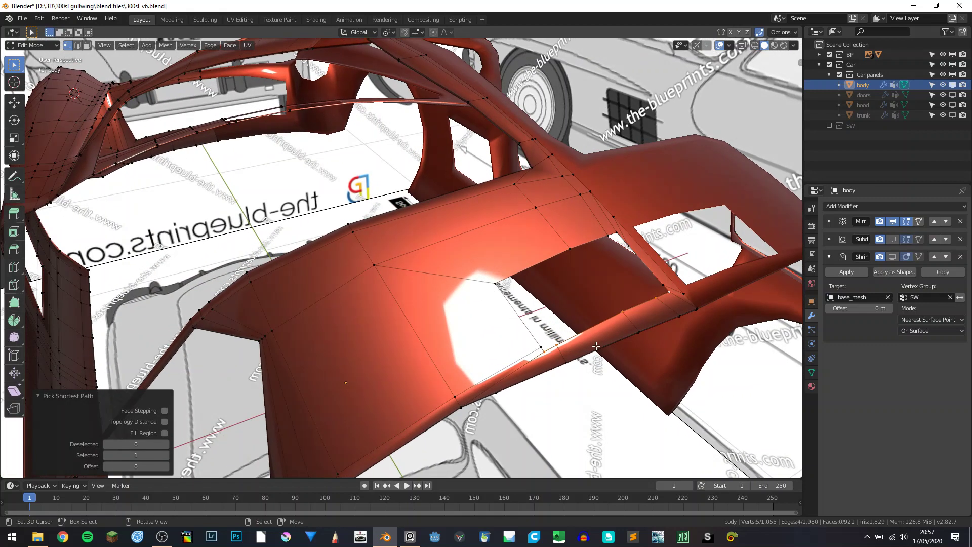
{"action": "key", "text": "e"}
{"action": "right_click", "coordinate": [589, 338]}
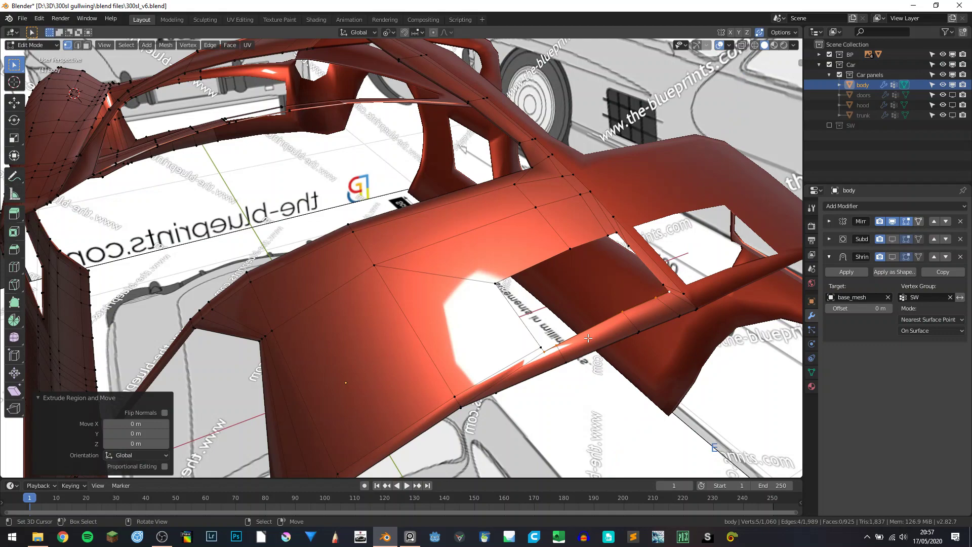
{"action": "key", "text": "g"}
{"action": "key", "text": "y"}
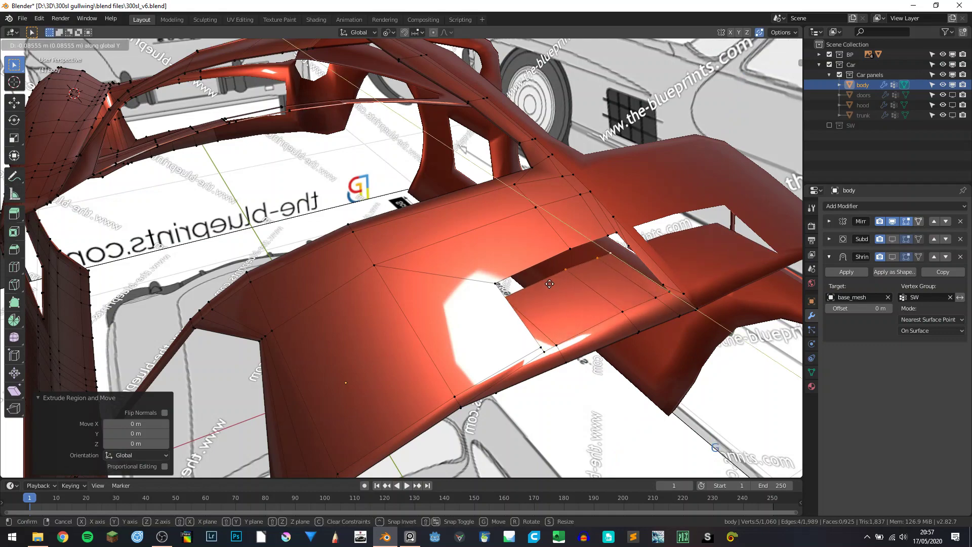
{"action": "left_click", "coordinate": [549, 284]}
- In top view, shift the extruded edge by about 0.001 m along Y to line it up with the vent's opposite side
{"action": "middle_click_drag", "start_coordinate": [611, 287], "coordinate": [517, 299]}
{"action": "key", "text": "KP_7"}
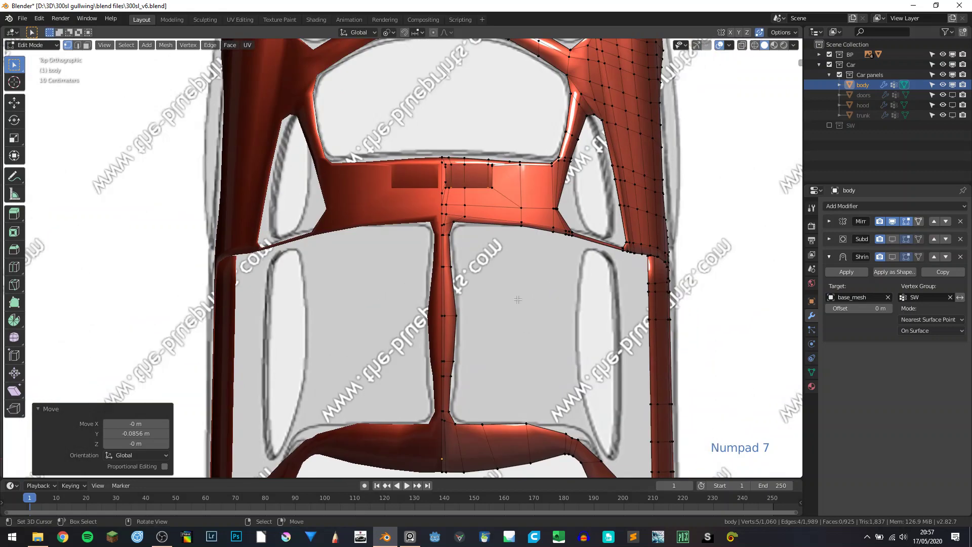
{"action": "scroll", "coordinate": [517, 299], "scroll_direction": "up", "scroll_amount": 6}
{"action": "middle_click_drag", "start_coordinate": [632, 102], "coordinate": [487, 359], "text": "shift"}
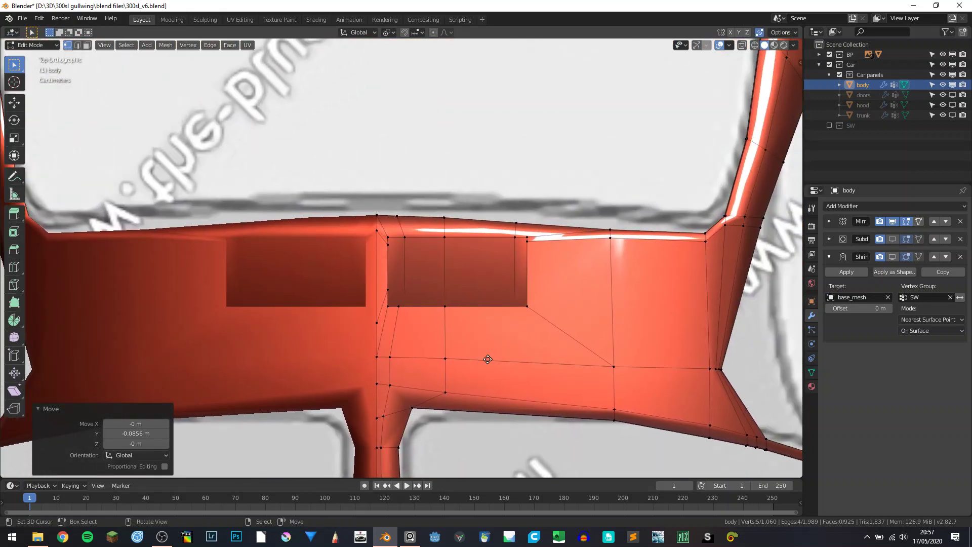
{"action": "key", "text": "g"}
{"action": "key", "text": "y"}
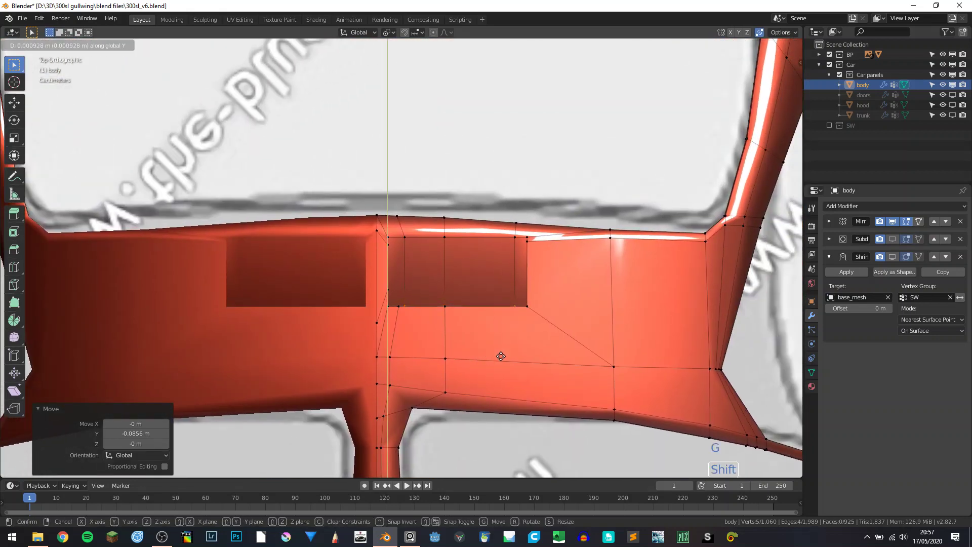
{"action": "left_click", "coordinate": [501, 356]}
- Add one loop cut across the extruded vent faces, slid close to the edge nearest the rear window
{"action": "key", "text": "ctrl+r"}
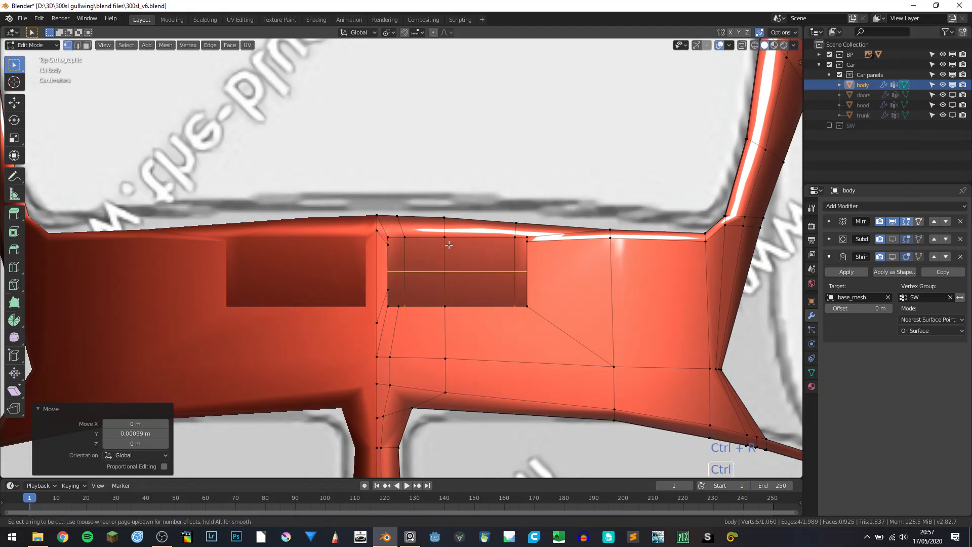
{"action": "left_click", "coordinate": [445, 237]}
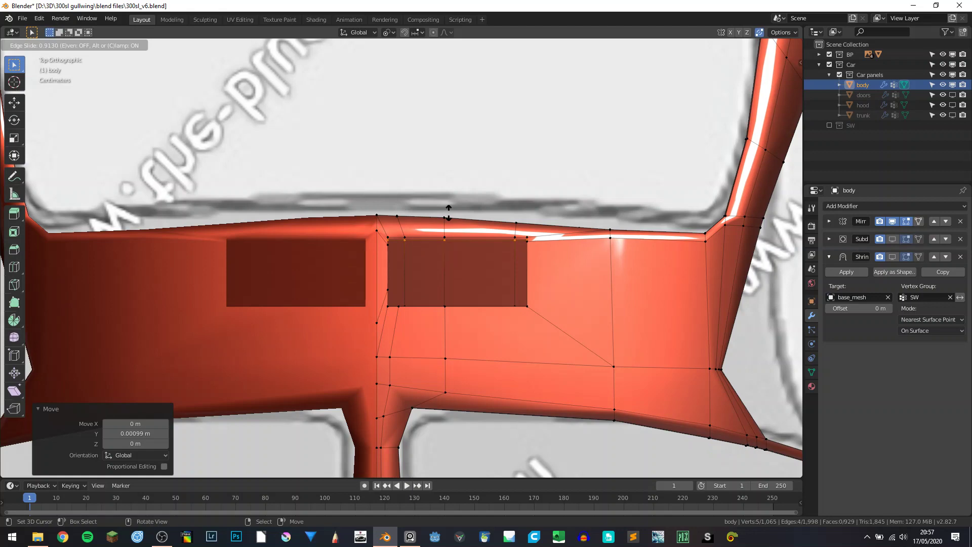
{"action": "left_click", "coordinate": [449, 218]}
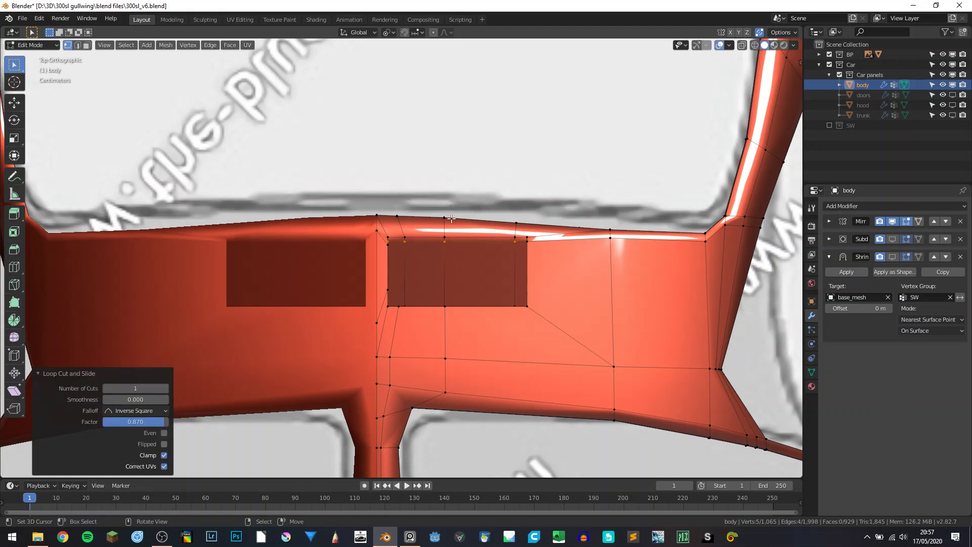
- Slide the outer vertex on the vent flap's free edge along that edge, toward the car's centre
{"action": "left_click", "coordinate": [507, 306]}
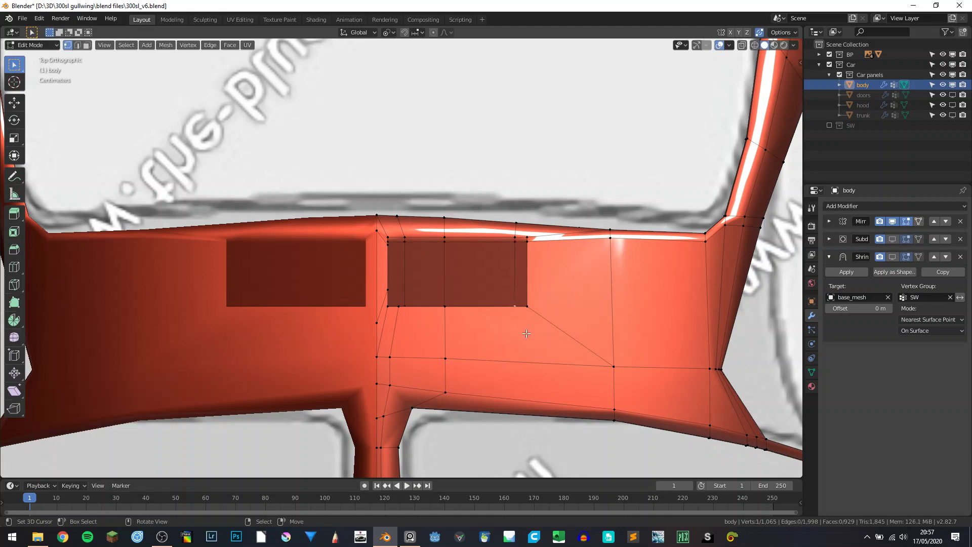
{"action": "key", "text": "g"}
{"action": "key", "text": "g"}
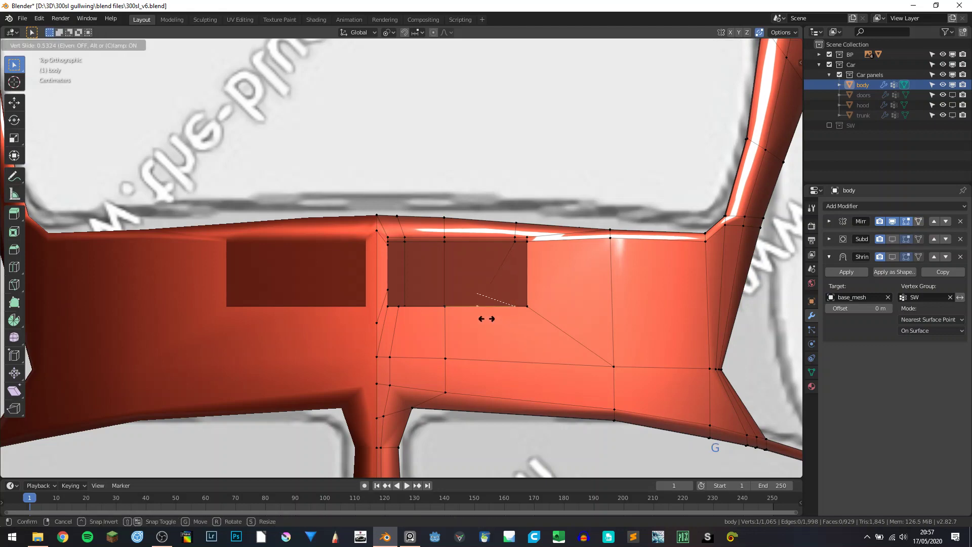
{"action": "left_click", "coordinate": [494, 320]}
- Dissolve the edge loop through that vertex, running across the vent flap near its outer side
{"action": "left_click", "coordinate": [500, 282], "text": "alt"}
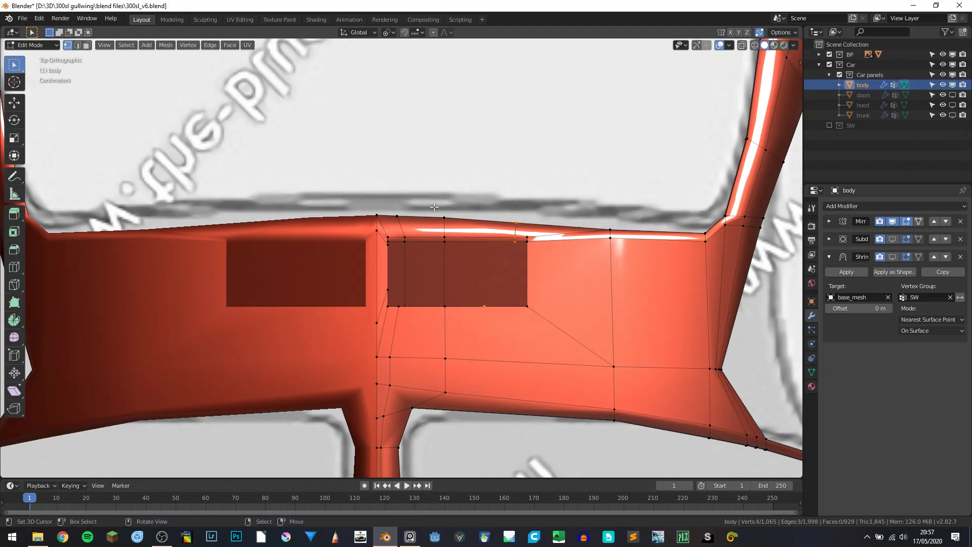
{"action": "key", "text": "2"}
{"action": "key", "text": "ctrl+x"}
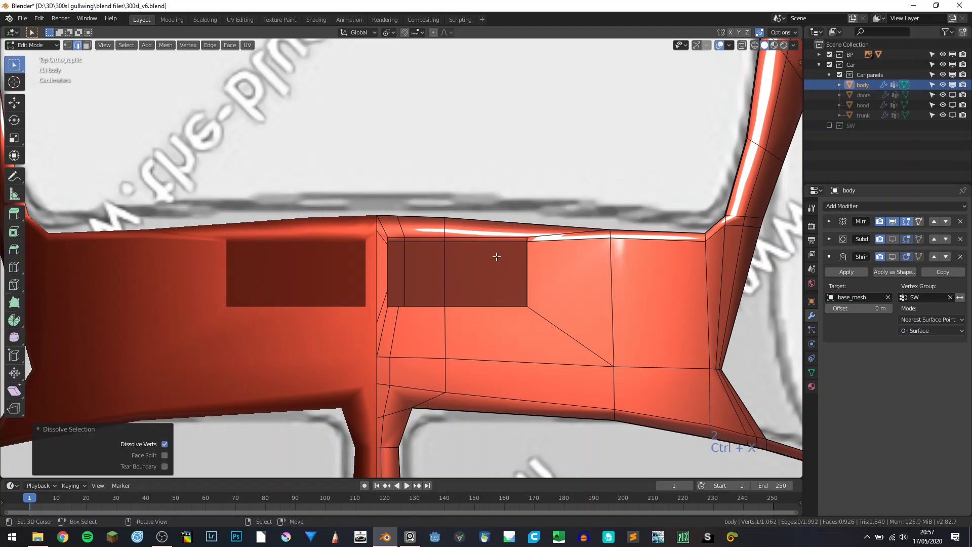
{"action": "scroll", "coordinate": [497, 257], "scroll_direction": "up", "scroll_amount": 1}
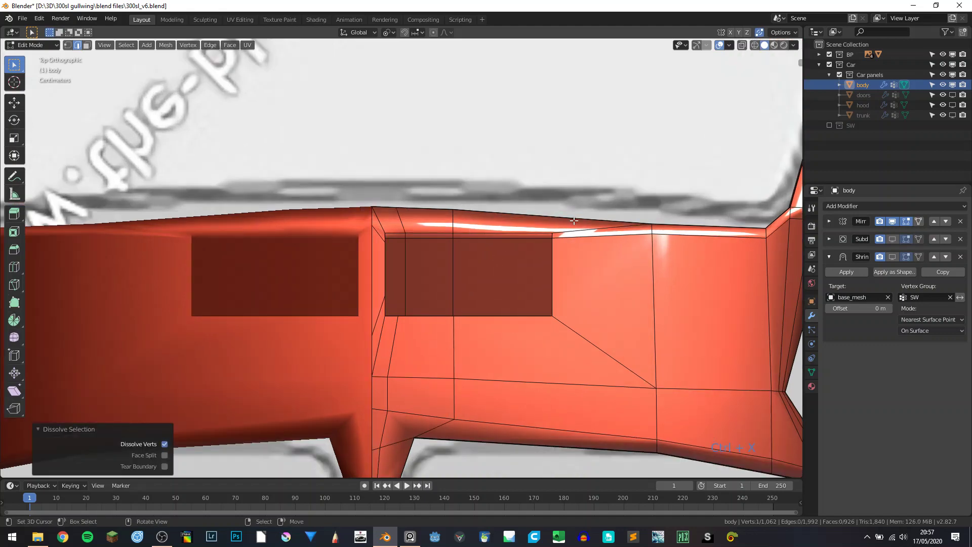
{"action": "scroll", "coordinate": [574, 221], "scroll_direction": "down", "scroll_amount": 3}
{"action": "scroll", "coordinate": [570, 238], "scroll_direction": "up", "scroll_amount": 4}
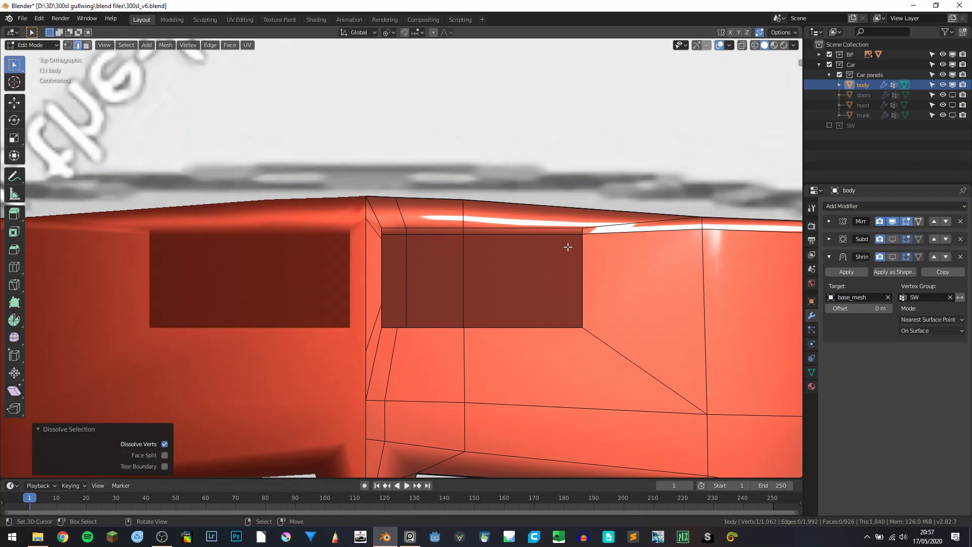
- Show the Shrinkwrap modifier in the viewport to examine the vent surface, and hide it again
{"action": "middle_click_drag", "start_coordinate": [549, 293], "coordinate": [405, 268]}
{"action": "scroll", "coordinate": [434, 282], "scroll_direction": "down", "scroll_amount": 4}
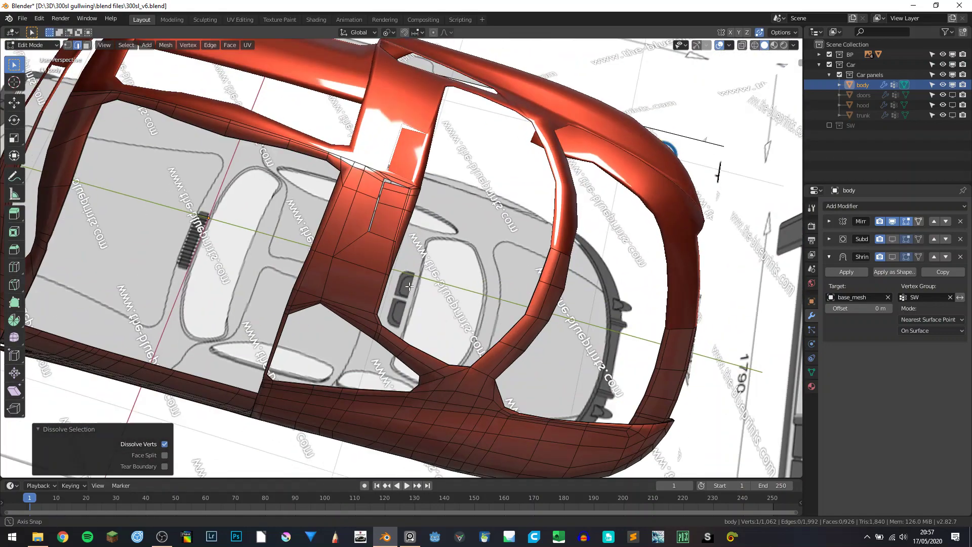
{"action": "left_click", "coordinate": [892, 257]}
{"action": "middle_click_drag", "start_coordinate": [435, 198], "coordinate": [400, 325]}
{"action": "scroll", "coordinate": [400, 325], "scroll_direction": "up", "scroll_amount": 4}
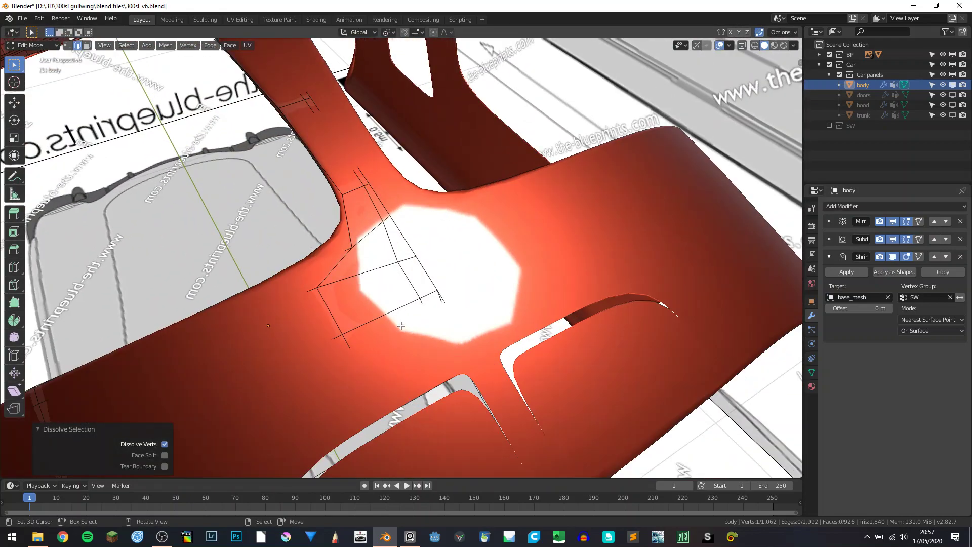
{"action": "left_click", "coordinate": [892, 257]}
{"action": "scroll", "coordinate": [460, 358], "scroll_direction": "down", "scroll_amount": 3}
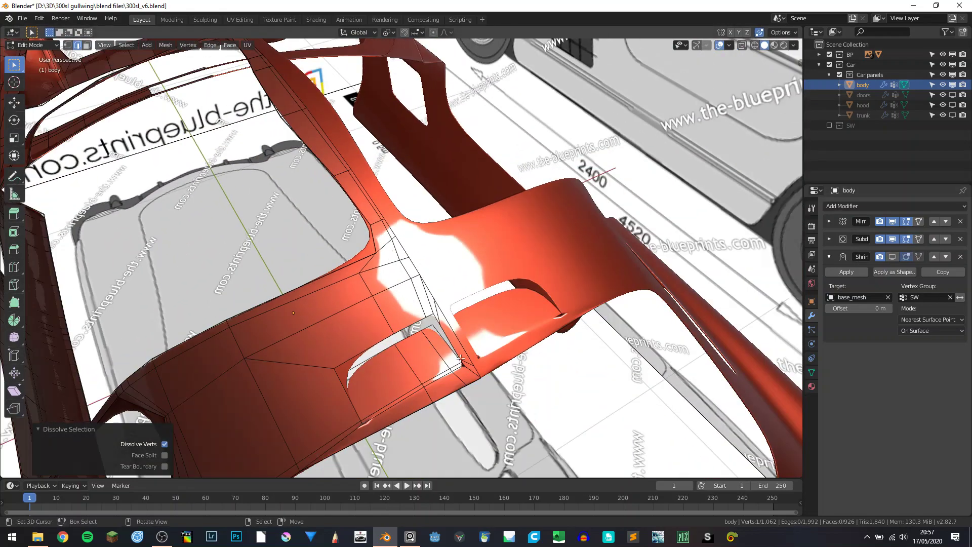
- Assign the vertices along the vent flap's free edge to the SW vertex group with weight 1.000
{"action": "left_click", "coordinate": [426, 332], "text": "ctrl"}
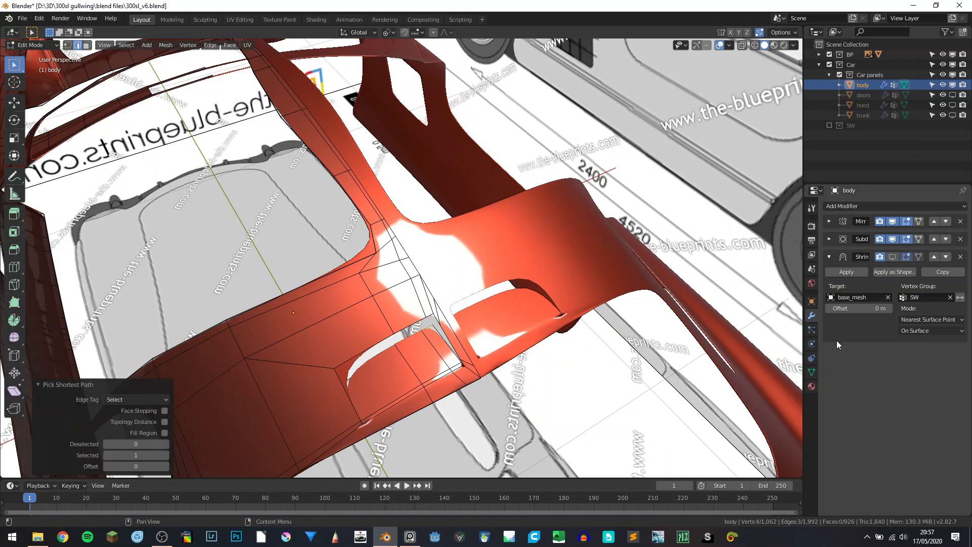
{"action": "left_click", "coordinate": [811, 373]}
{"action": "left_click", "coordinate": [840, 300]}
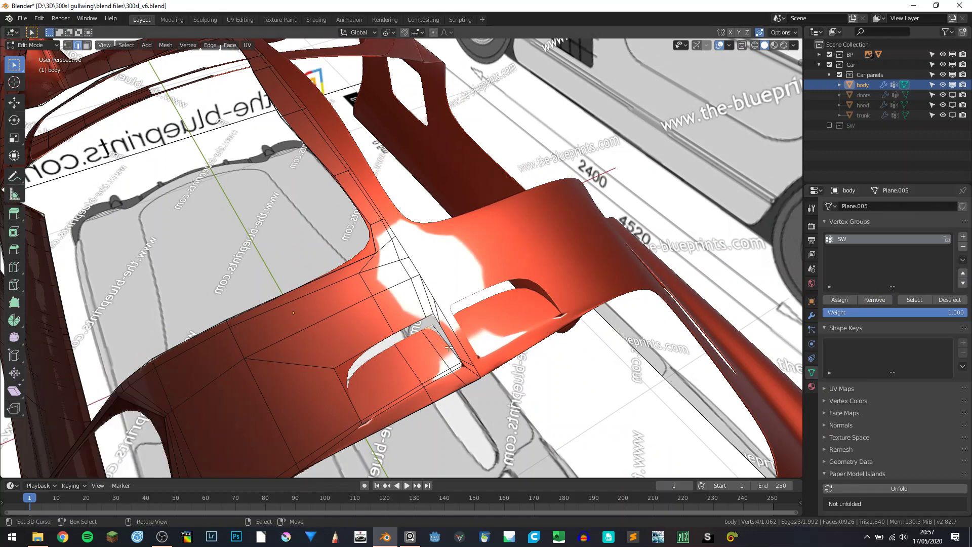
- Add one loop cut across the vent flap, slid toward the rear window with factor 0.829, and remove it from the SW group
{"action": "middle_click_drag", "start_coordinate": [410, 393], "coordinate": [421, 391]}
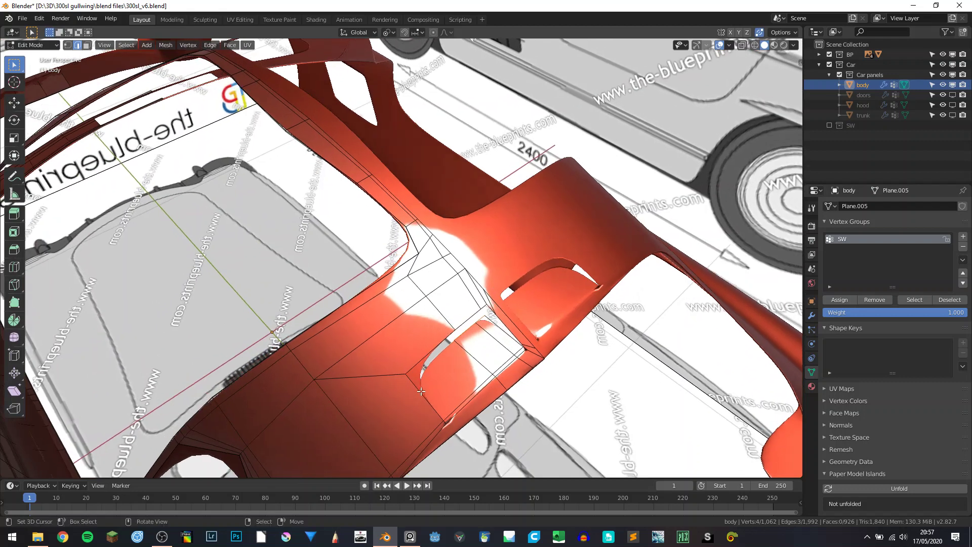
{"action": "key", "text": "ctrl+r"}
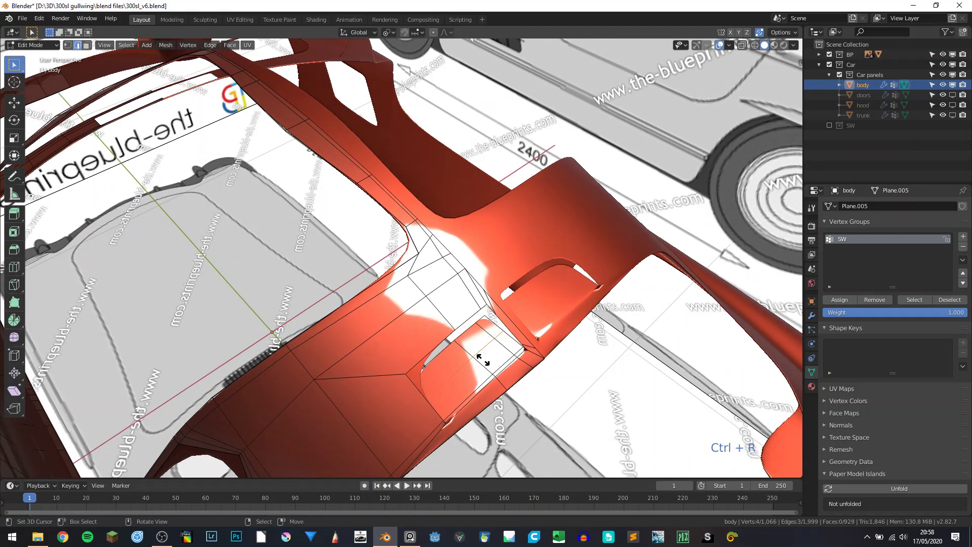
{"action": "left_click", "coordinate": [484, 357]}
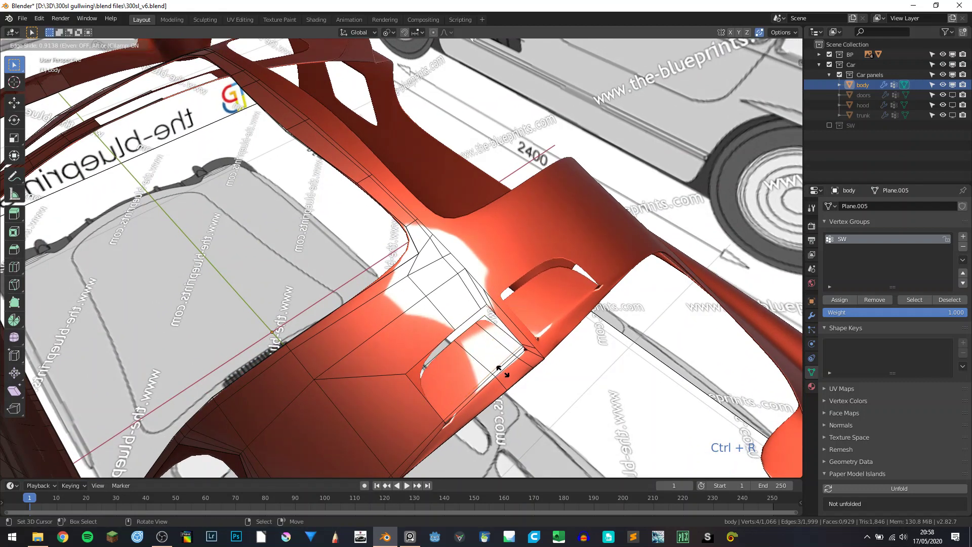
{"action": "left_click", "coordinate": [500, 370]}
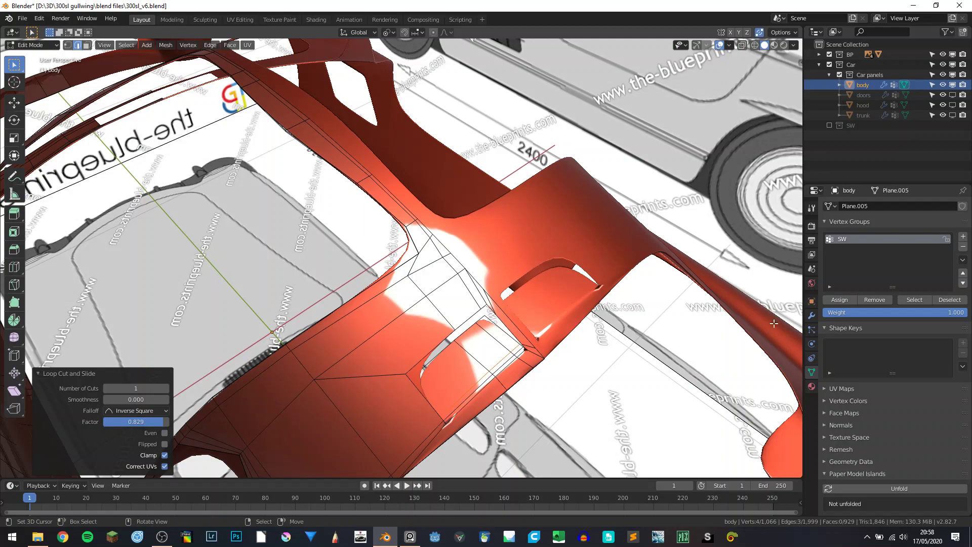
{"action": "left_click", "coordinate": [879, 297]}
- Fill the small gaps at the vent flap's inner and outer corners near the rear window with one face each
{"action": "middle_click_drag", "start_coordinate": [604, 337], "coordinate": [510, 317]}
{"action": "scroll", "coordinate": [496, 345], "scroll_direction": "up", "scroll_amount": 3}
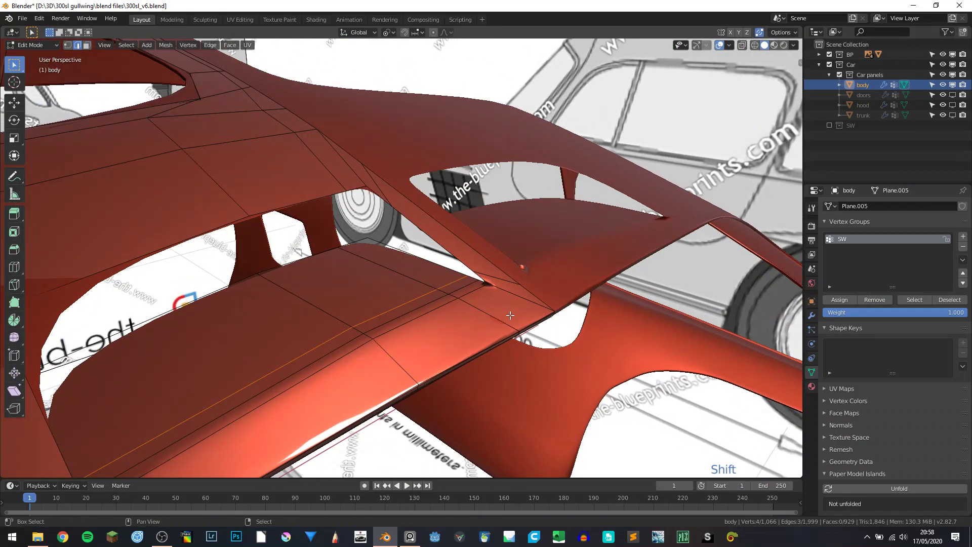
{"action": "left_click", "coordinate": [484, 279]}
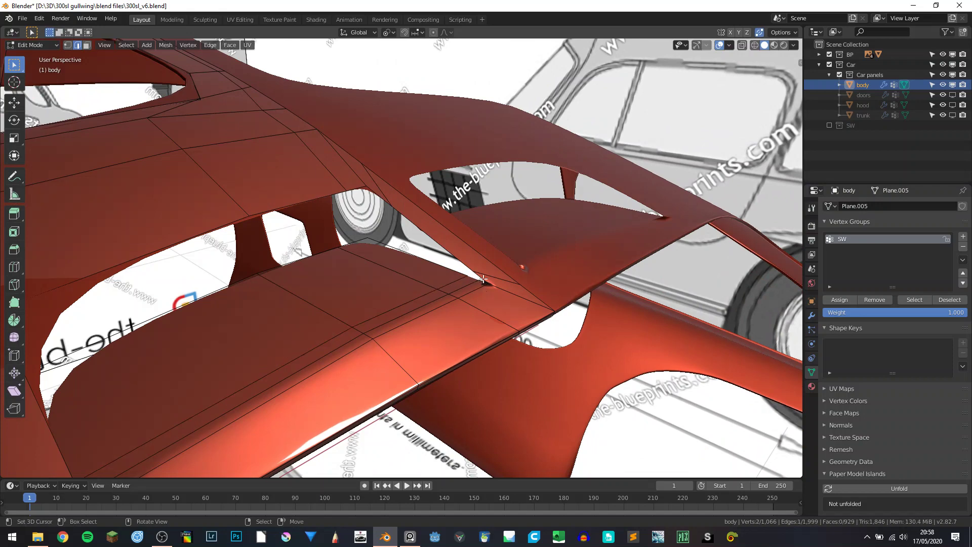
{"action": "left_click", "coordinate": [67, 45]}
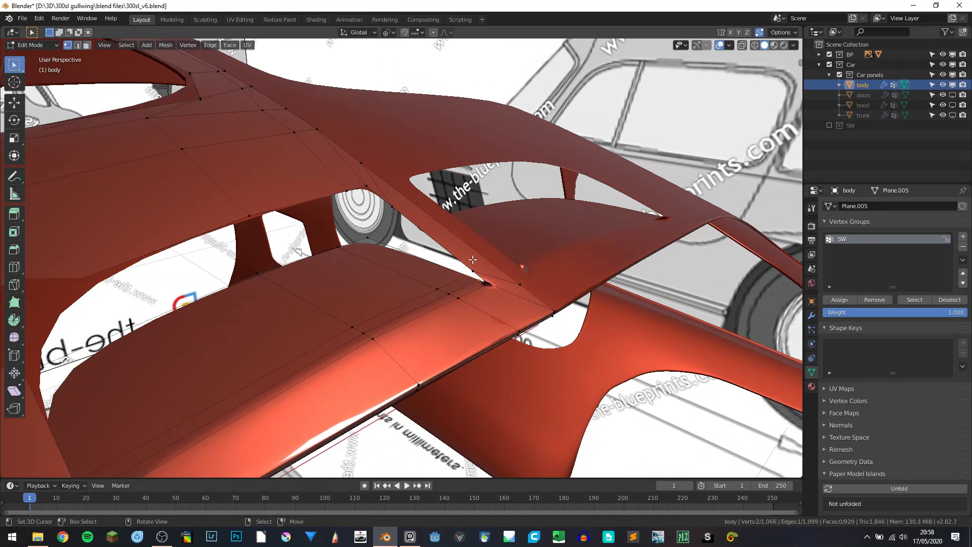
{"action": "left_click", "coordinate": [475, 281], "text": "shift"}
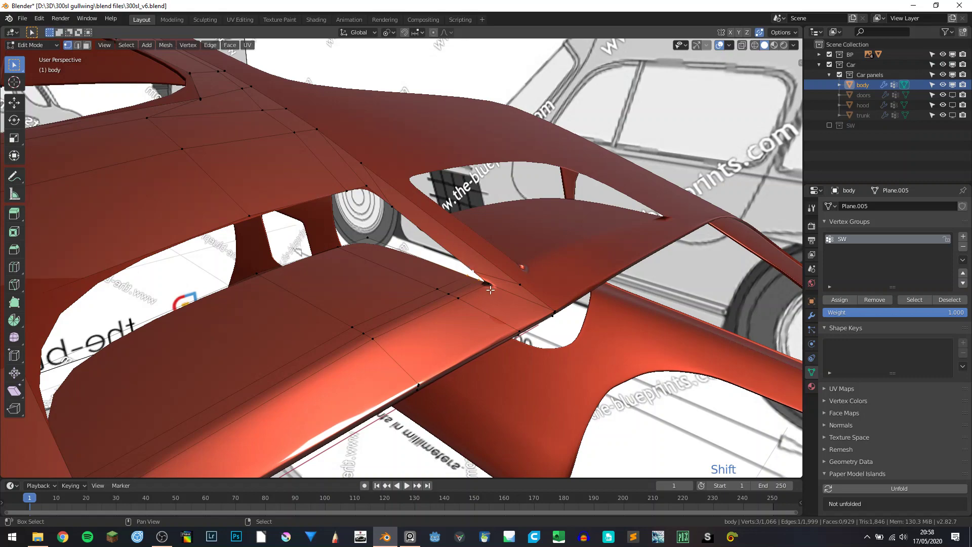
{"action": "key", "text": "f"}
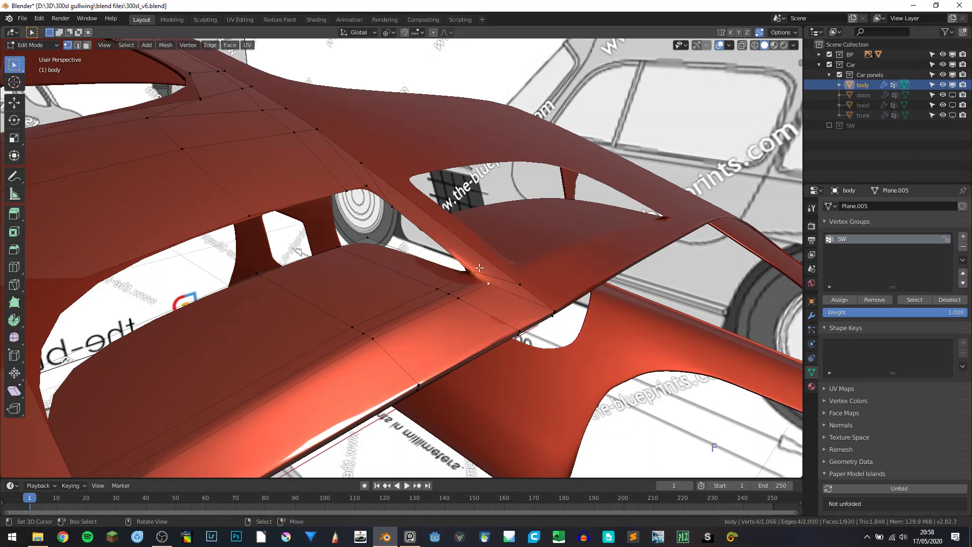
{"action": "middle_click_drag", "start_coordinate": [492, 274], "coordinate": [288, 300]}
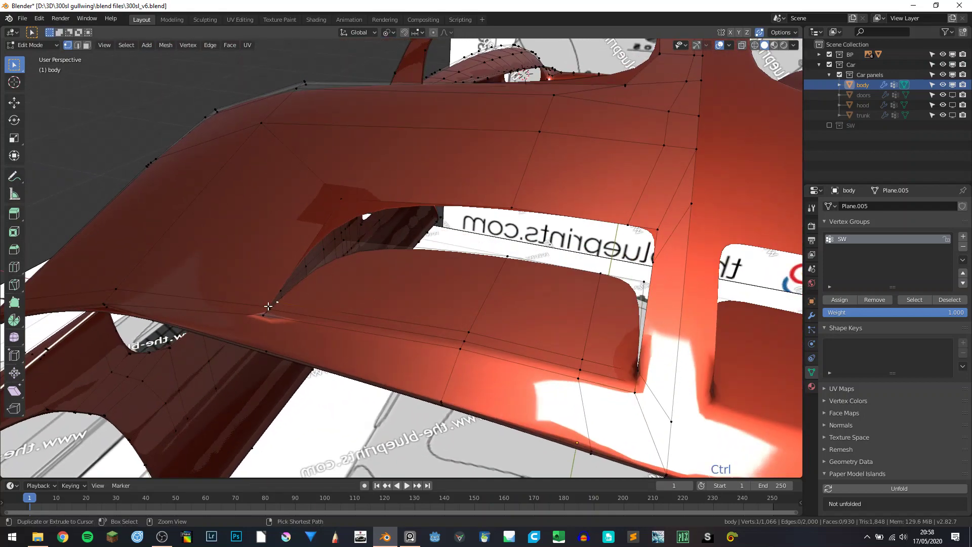
{"action": "left_click", "coordinate": [266, 306], "text": "ctrl"}
{"action": "key", "text": "f"}
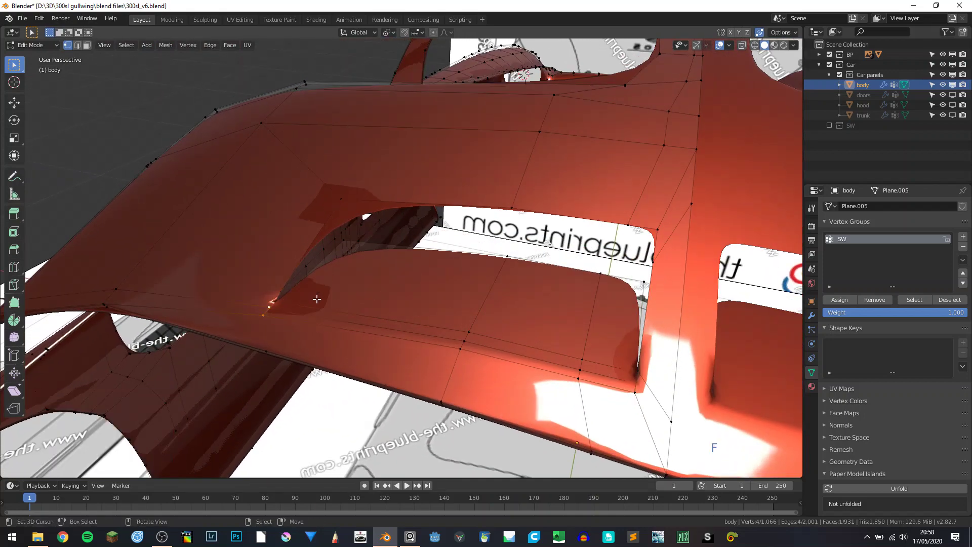
- Hide the Subdivision modifier in the viewport and fill the gap between the flap and the vent opening's outer side with a face
{"action": "left_click", "coordinate": [811, 315]}
{"action": "left_click", "coordinate": [892, 240]}
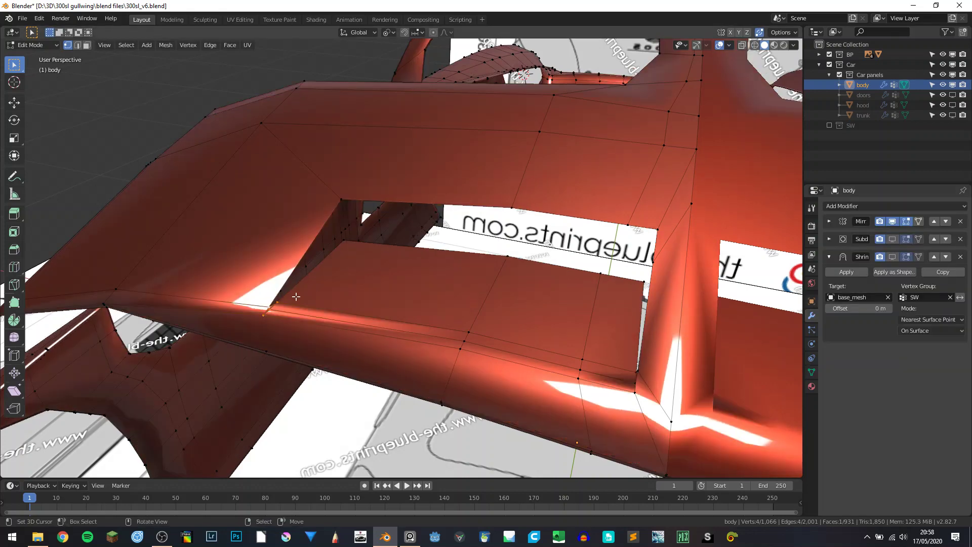
{"action": "left_click", "coordinate": [345, 243], "text": "ctrl"}
{"action": "right_click", "coordinate": [345, 242]}
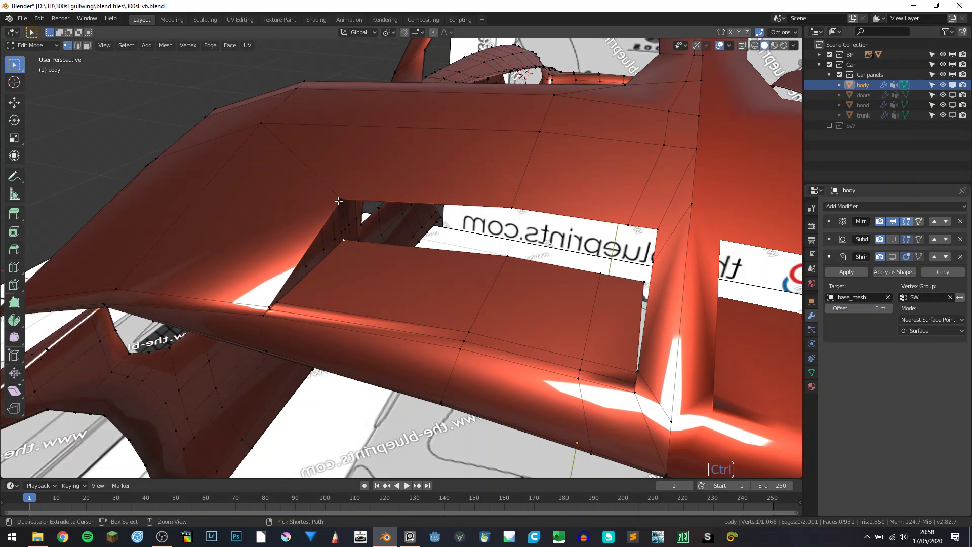
{"action": "right_click", "coordinate": [339, 201], "text": "ctrl"}
{"action": "key", "text": "f"}
{"action": "middle_click_drag", "start_coordinate": [353, 233], "coordinate": [373, 253]}
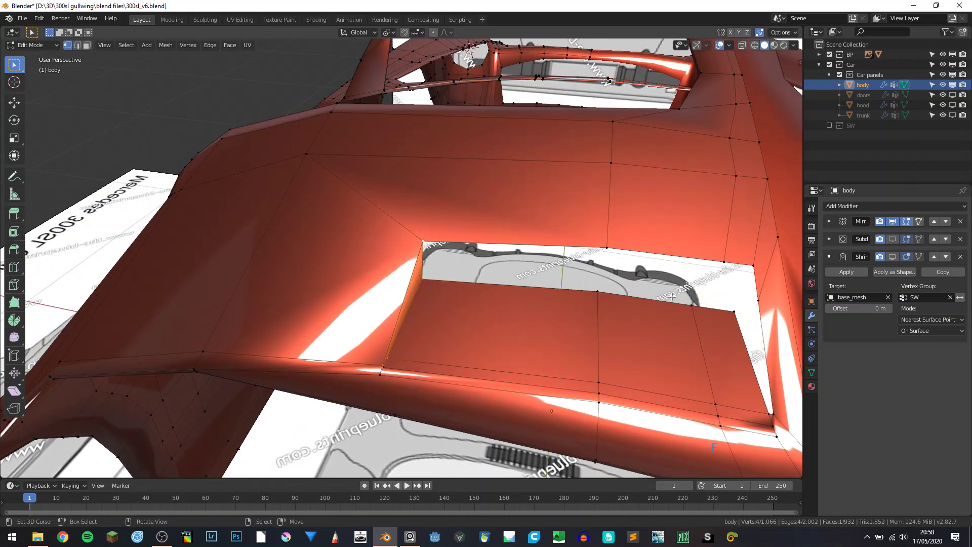
{"action": "middle_click_drag", "start_coordinate": [657, 306], "coordinate": [724, 334]}
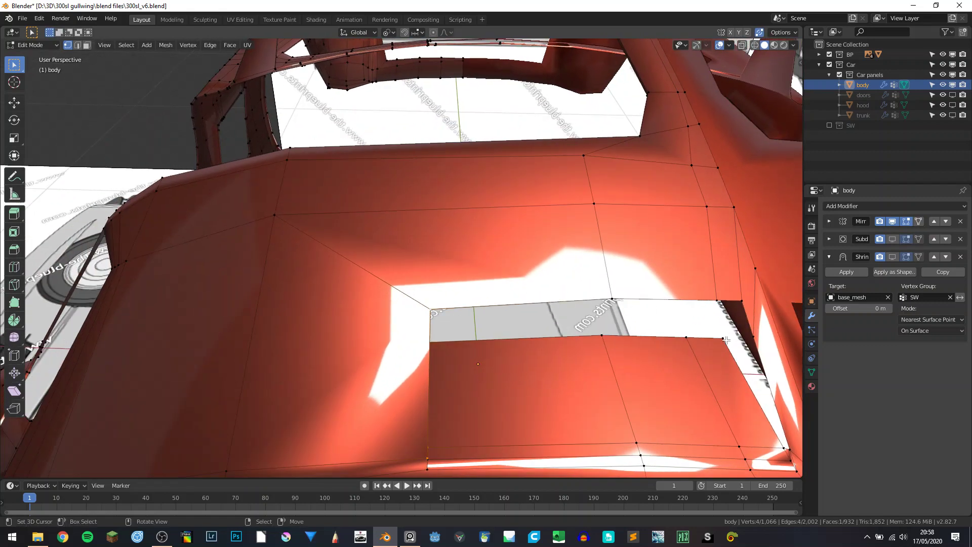
{"action": "left_click", "coordinate": [722, 315], "text": "ctrl"}
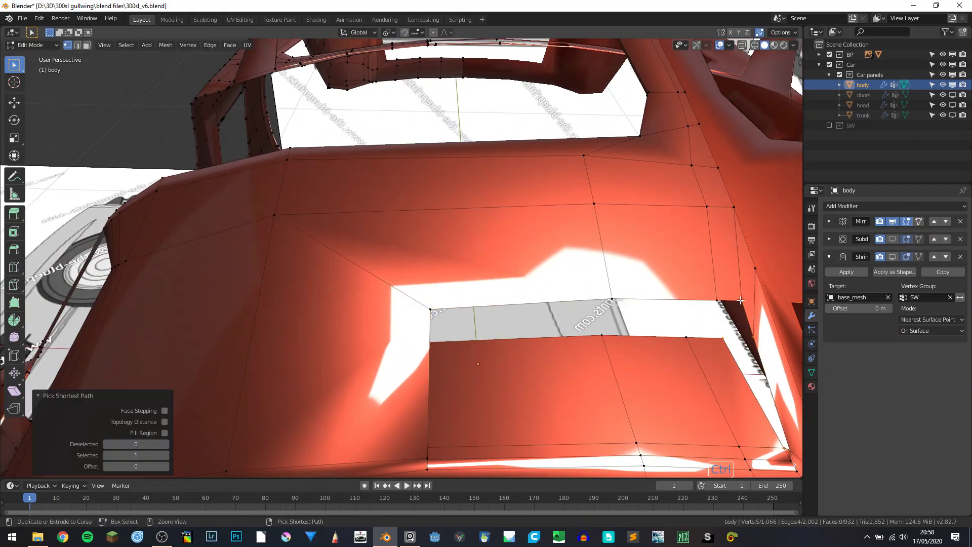
{"action": "middle_click_drag", "start_coordinate": [712, 350], "coordinate": [673, 382]}
{"action": "key", "text": "ctrl+r"}
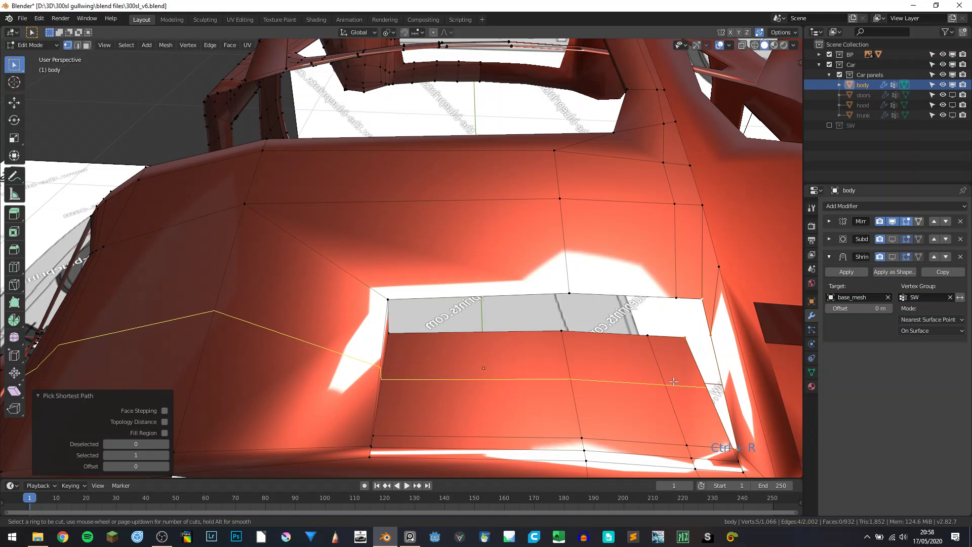
{"action": "key", "text": "Escape"}
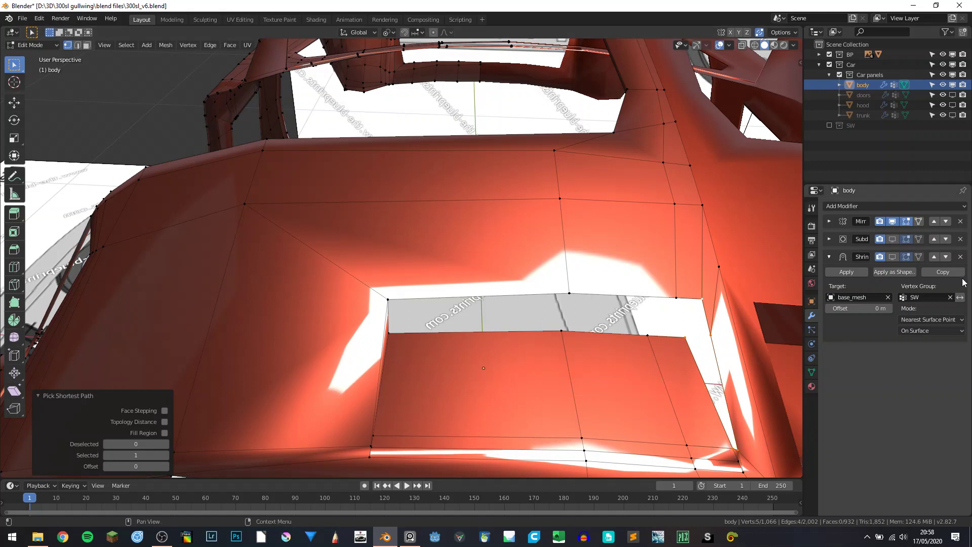
- Show the Subdivision and Shrinkwrap modifiers in the viewport to examine the vent's filled outer side, and hide them again
{"action": "left_click", "coordinate": [892, 239]}
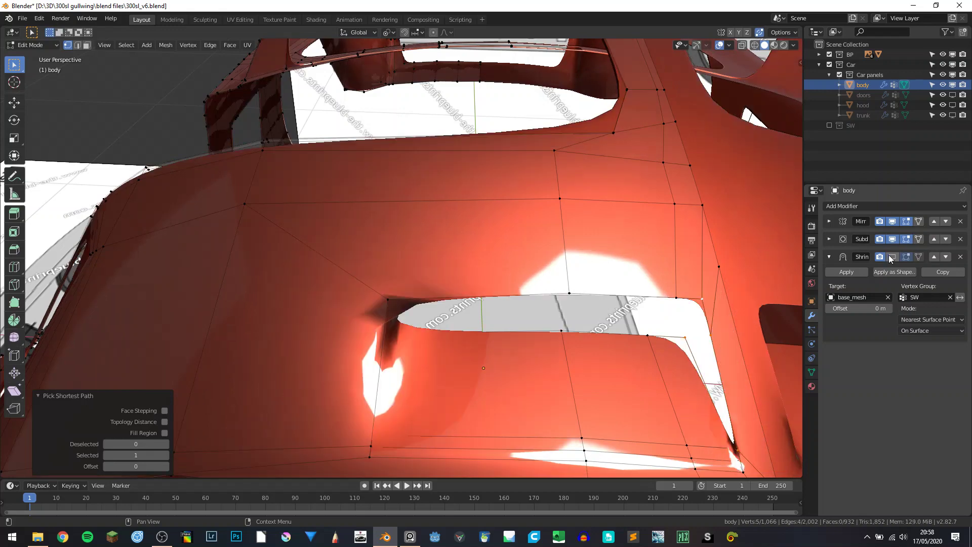
{"action": "left_click", "coordinate": [892, 257]}
{"action": "middle_click_drag", "start_coordinate": [458, 303], "coordinate": [402, 308]}
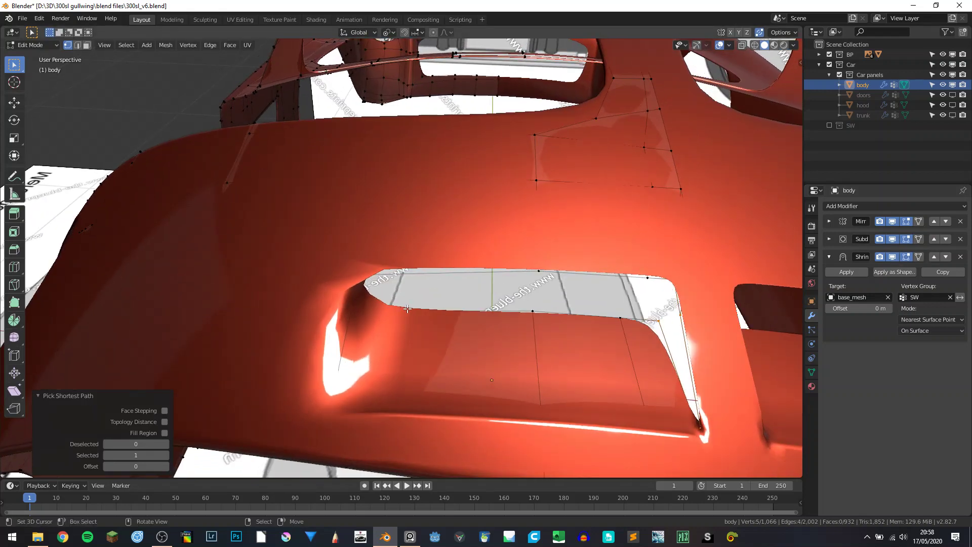
{"action": "middle_click_drag", "start_coordinate": [407, 309], "coordinate": [378, 307]}
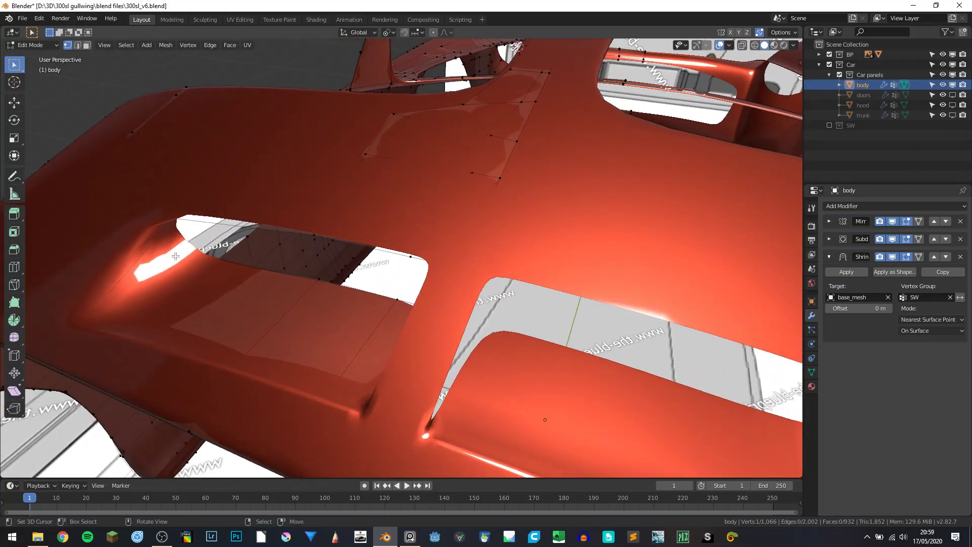
{"action": "left_click", "coordinate": [893, 257]}
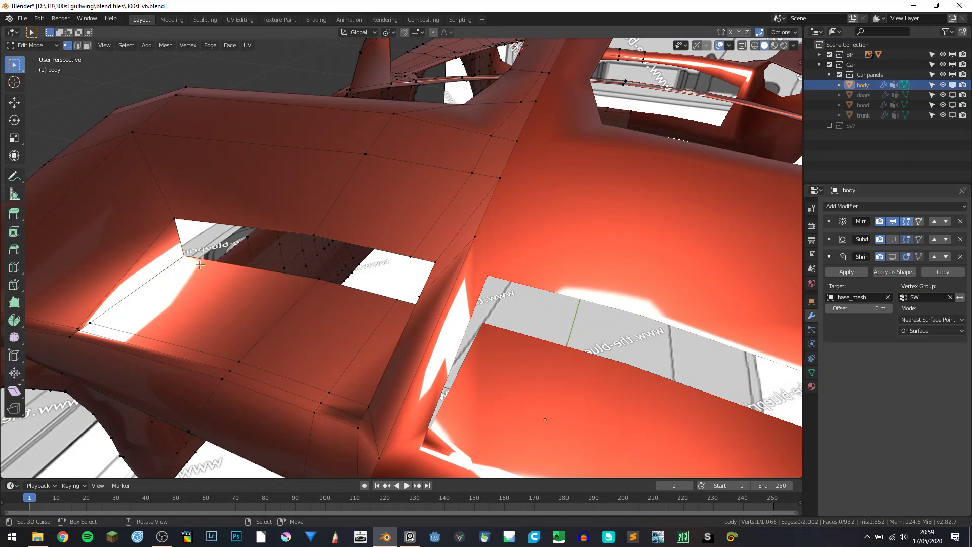
- In top wireframe view, move the flap's outer roof-side corner -0.0186 m in X and 0.00683 m in Y onto the blueprint outline
{"action": "middle_click_drag", "start_coordinate": [185, 259], "coordinate": [205, 287]}
{"action": "key", "text": "KP_7"}
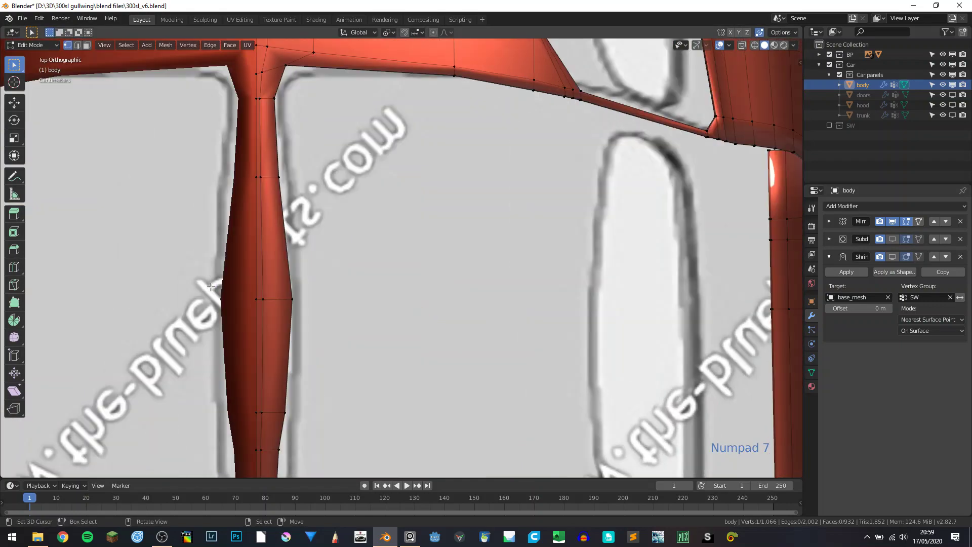
{"action": "scroll", "coordinate": [406, 203], "scroll_direction": "up", "scroll_amount": 5, "text": "shift"}
{"action": "key", "text": "shift+z"}
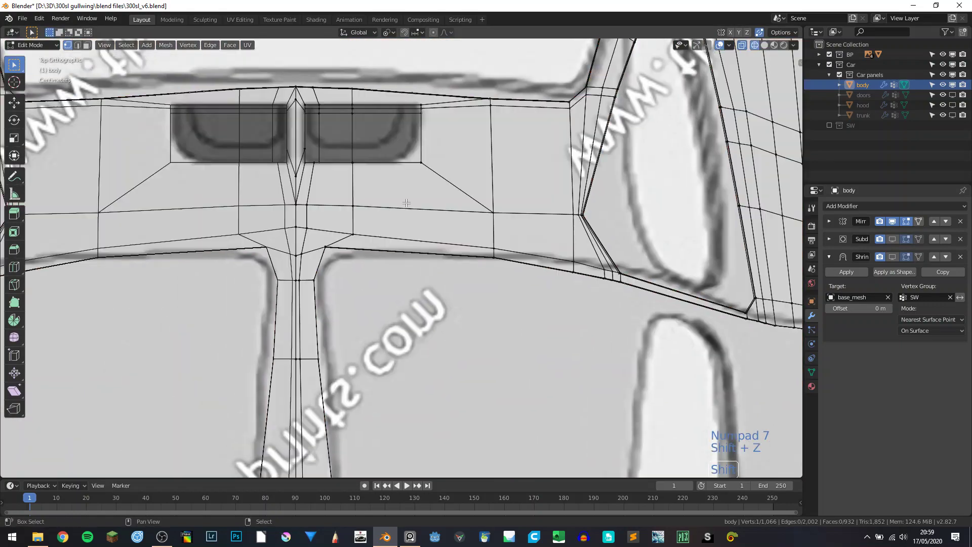
{"action": "key", "text": "g"}
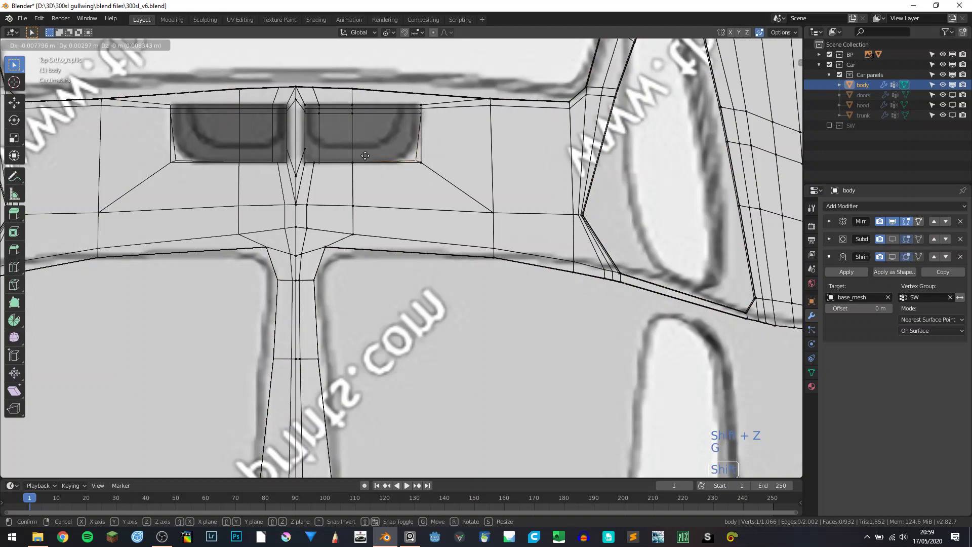
{"action": "left_click", "coordinate": [302, 133]}
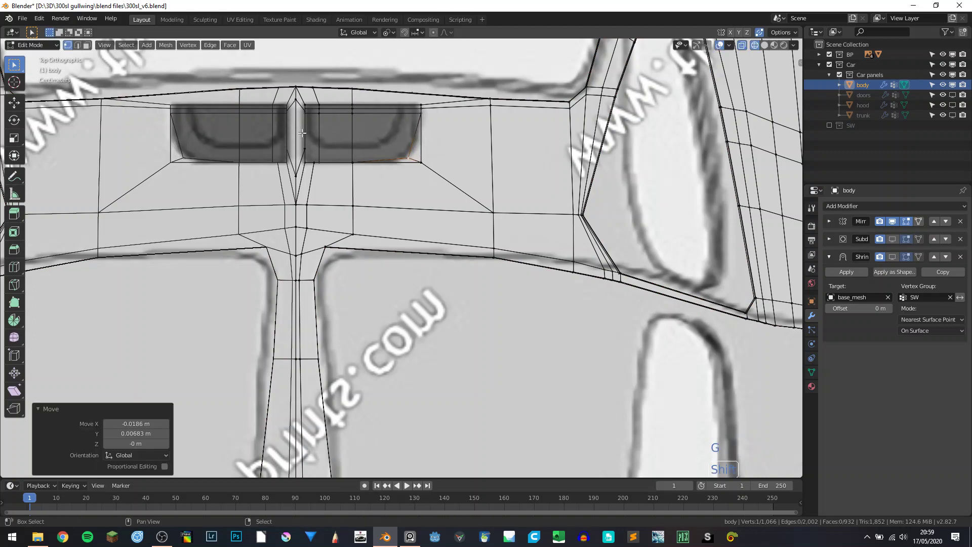
- Move the flap's outer vertex near the rear window by -0.00238 m along the X axis
{"action": "left_click", "coordinate": [426, 122]}
{"action": "key", "text": "g"}
{"action": "key", "text": "x"}
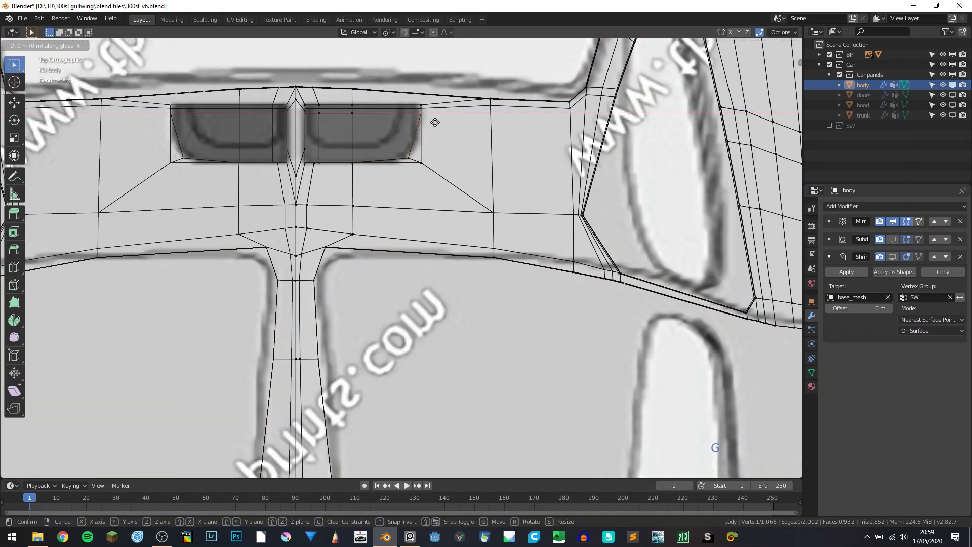
{"action": "left_click", "coordinate": [419, 124]}
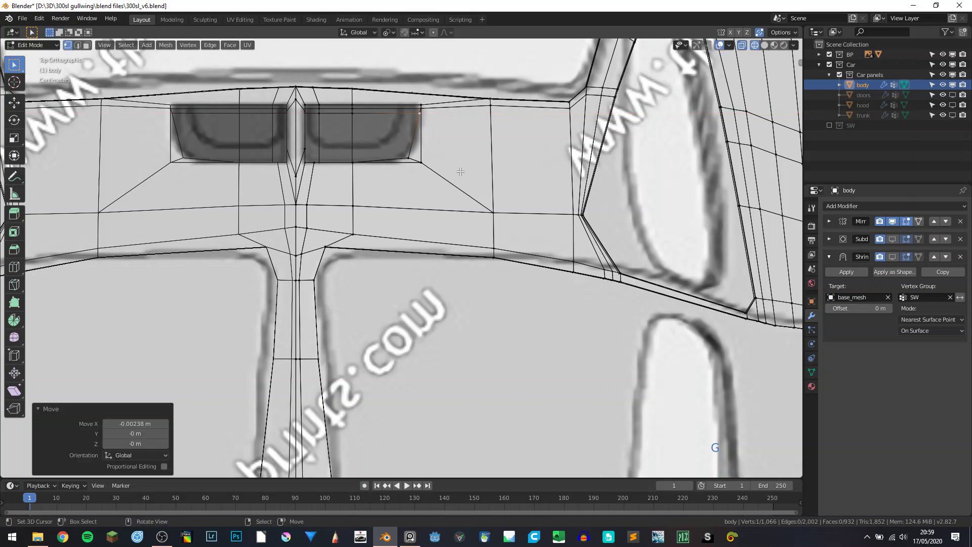
- Examine the smoothed vent openings in Object Mode with solid shading and overlays hidden, and return to Edit Mode with overlays shown
{"action": "key", "text": "Tab"}
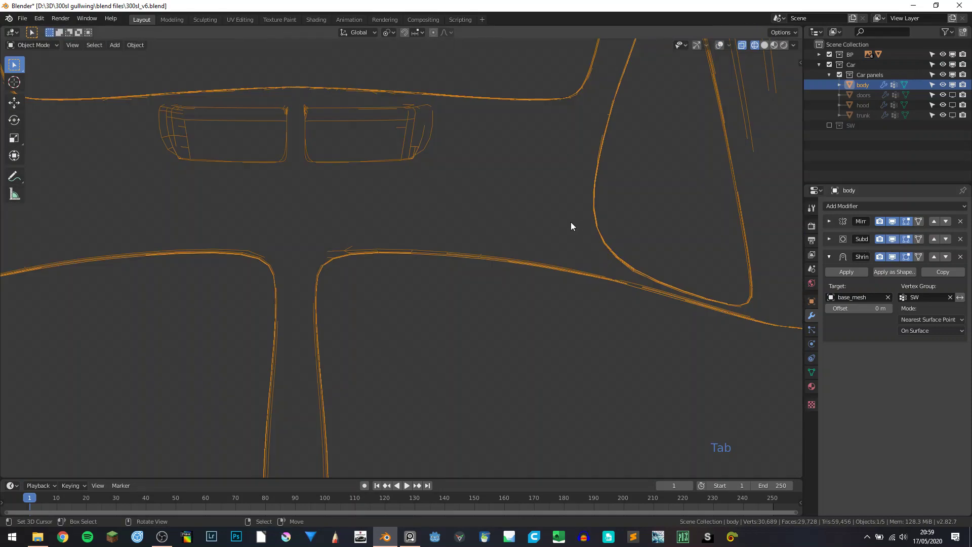
{"action": "mouse_move", "coordinate": [571, 226]}
{"action": "middle_mouse_down"}
{"action": "mouse_move", "coordinate": [399, 226]}
{"action": "mouse_move", "coordinate": [324, 187]}
{"action": "middle_mouse_up"}
{"action": "key", "text": "shift+z"}
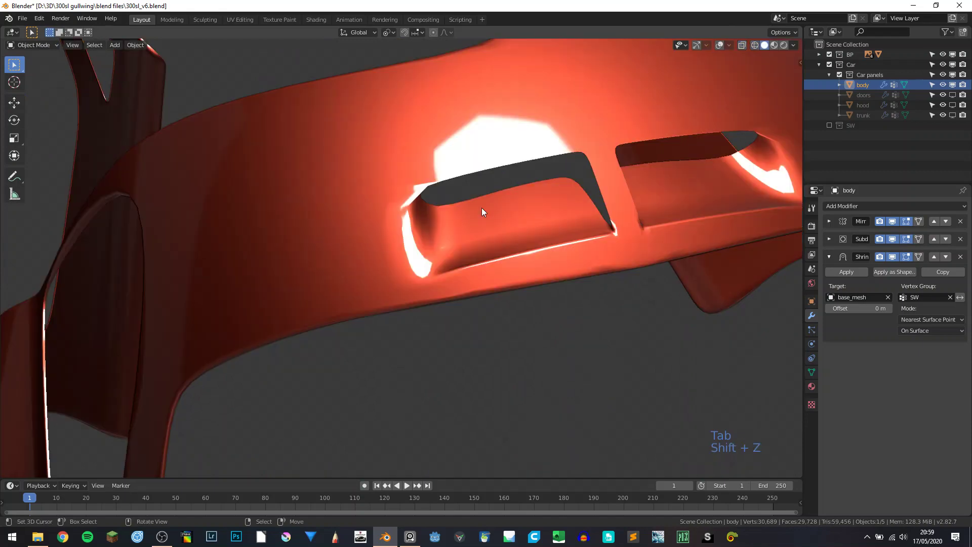
{"action": "middle_click_drag", "start_coordinate": [482, 208], "coordinate": [421, 213]}
{"action": "scroll", "coordinate": [428, 197], "scroll_direction": "down", "scroll_amount": 8}
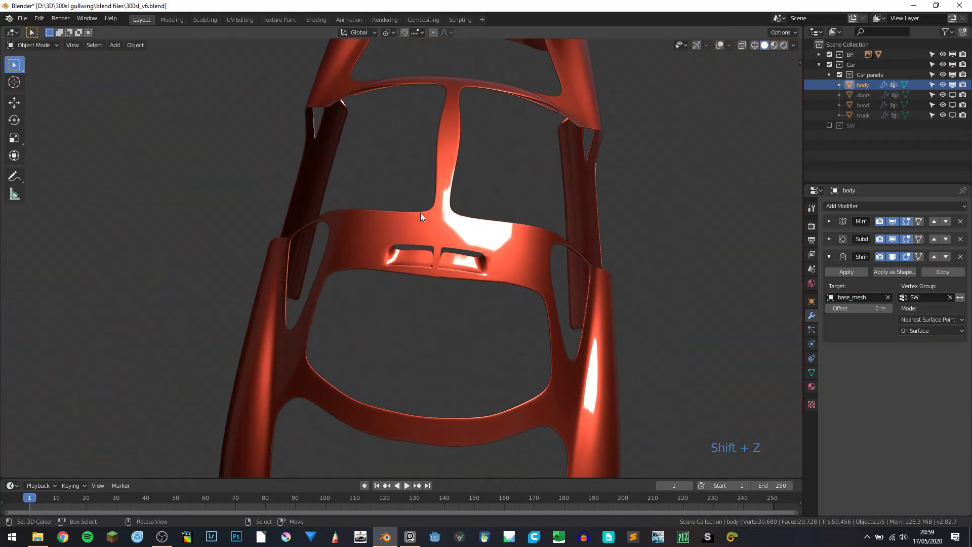
{"action": "scroll", "coordinate": [430, 221], "scroll_direction": "up", "scroll_amount": 5}
{"action": "middle_click_drag", "start_coordinate": [390, 243], "coordinate": [371, 241]}
{"action": "key", "text": "shift+alt+z"}
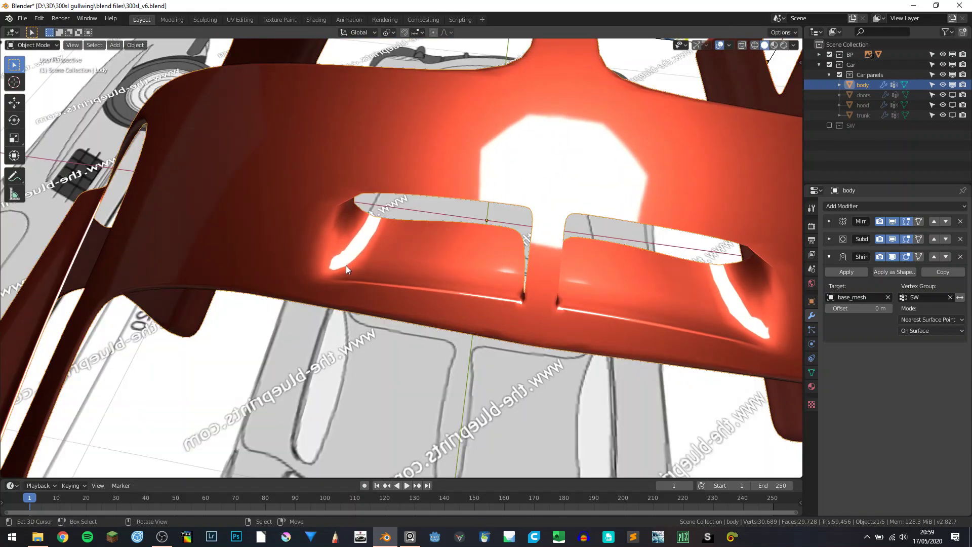
{"action": "key", "text": "Tab"}
- Try adding a loop cut along the vent's outer side wall, and undo it
{"action": "scroll", "coordinate": [432, 342], "scroll_direction": "up", "scroll_amount": 5}
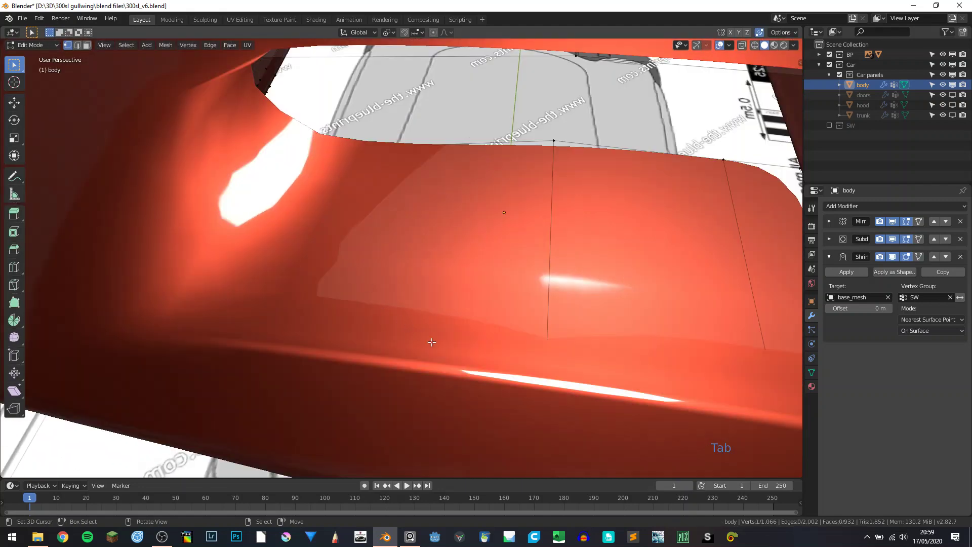
{"action": "key", "text": "ctrl+r"}
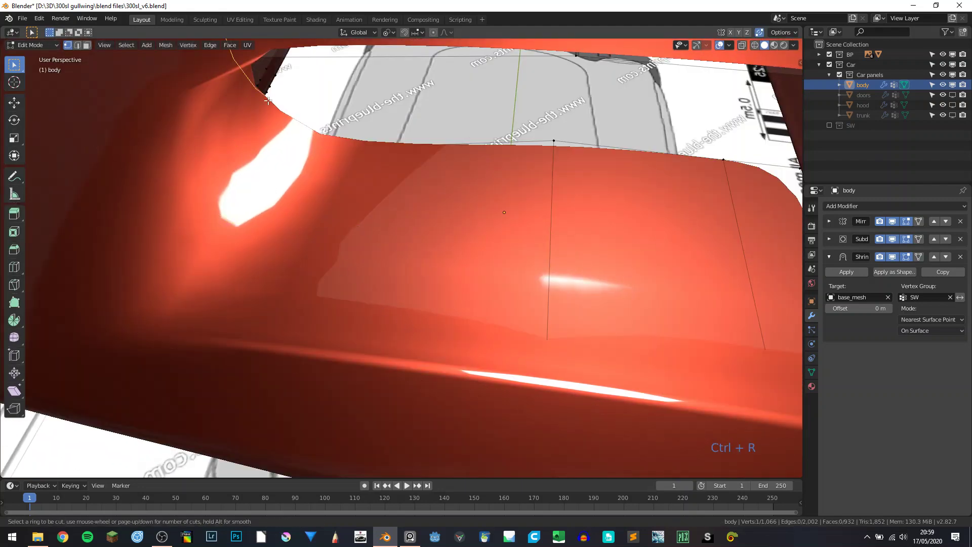
{"action": "left_click", "coordinate": [229, 125]}
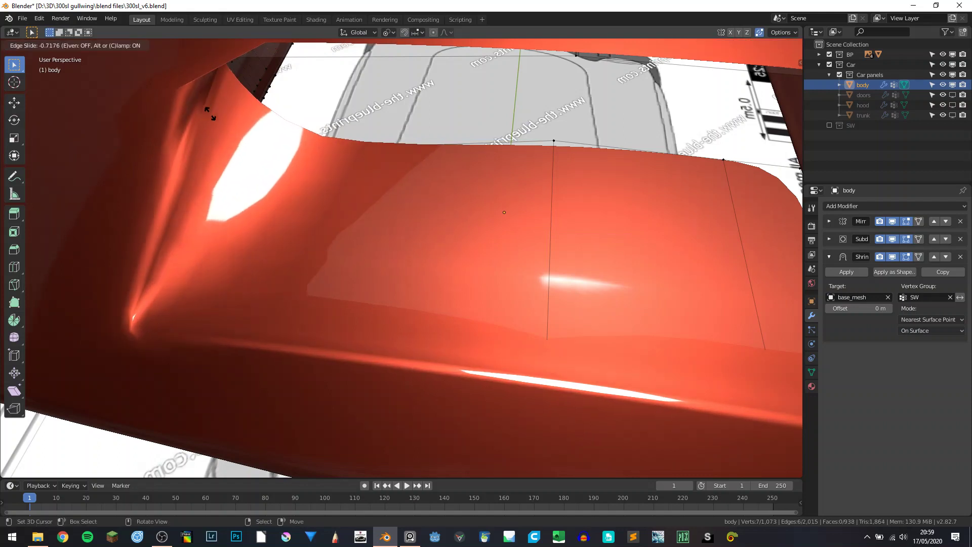
{"action": "left_click", "coordinate": [336, 251]}
{"action": "key", "text": "ctrl+z"}
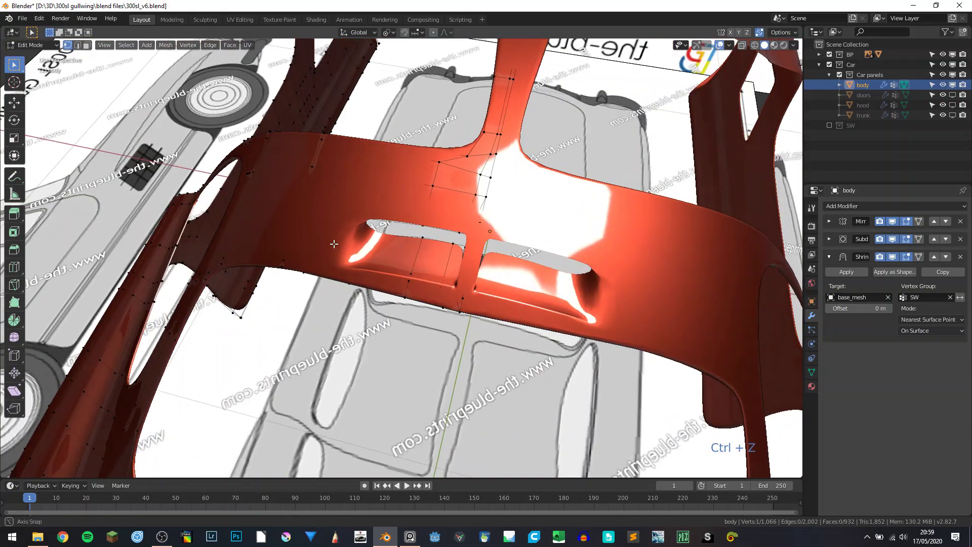
- Add one loop cut across the vent flap and its outer side, slid toward the flap's open edge with factor 0.385
{"action": "scroll", "coordinate": [371, 243], "scroll_direction": "up", "scroll_amount": 4}
{"action": "middle_click_drag", "start_coordinate": [334, 245], "coordinate": [508, 245]}
{"action": "middle_click_drag", "start_coordinate": [593, 233], "coordinate": [488, 249], "text": "shift"}
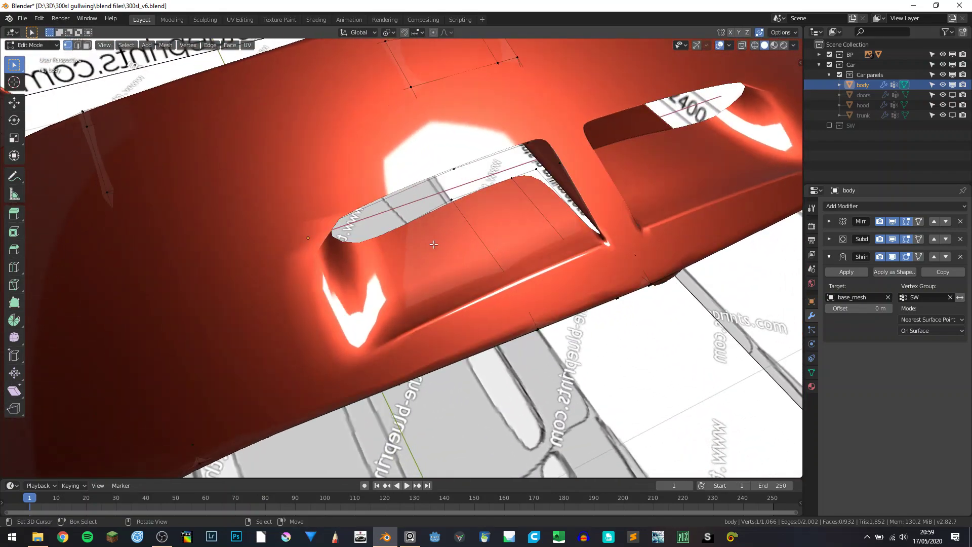
{"action": "key", "text": "ctrl+r"}
{"action": "left_click", "coordinate": [469, 225]}
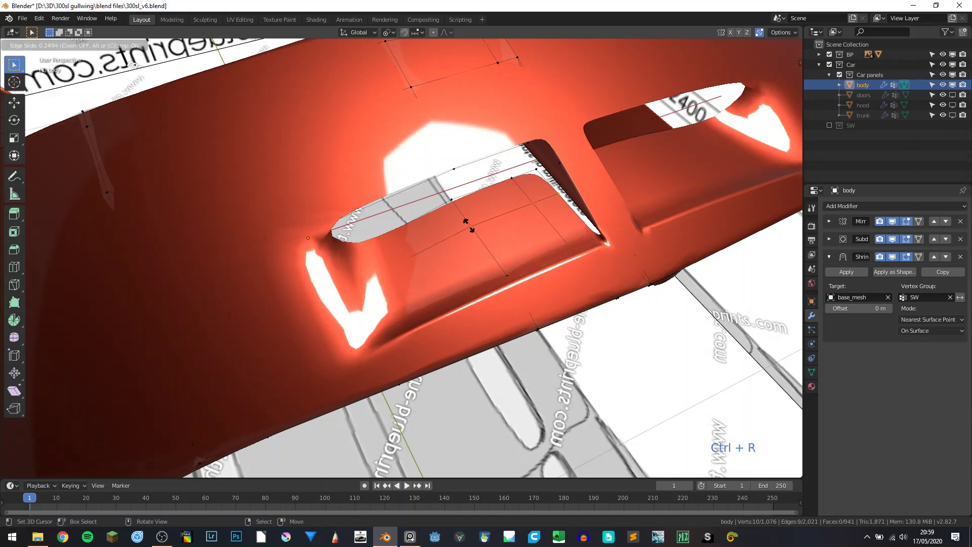
{"action": "left_click", "coordinate": [485, 220]}
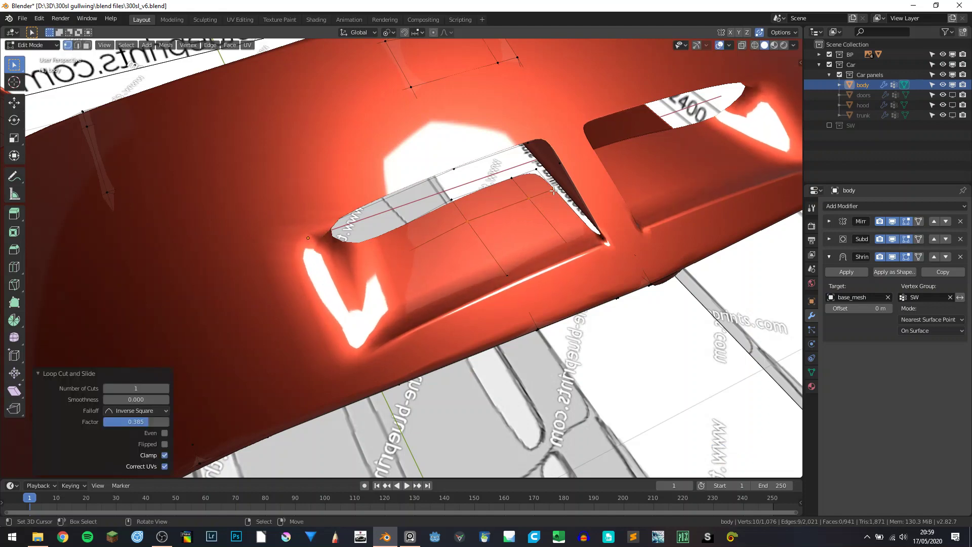
- Hide the Shrinkwrap and Subdivision modifiers in the viewport and fill the gap along the flap's inner and roof-side edges with faces
{"action": "left_click", "coordinate": [893, 256]}
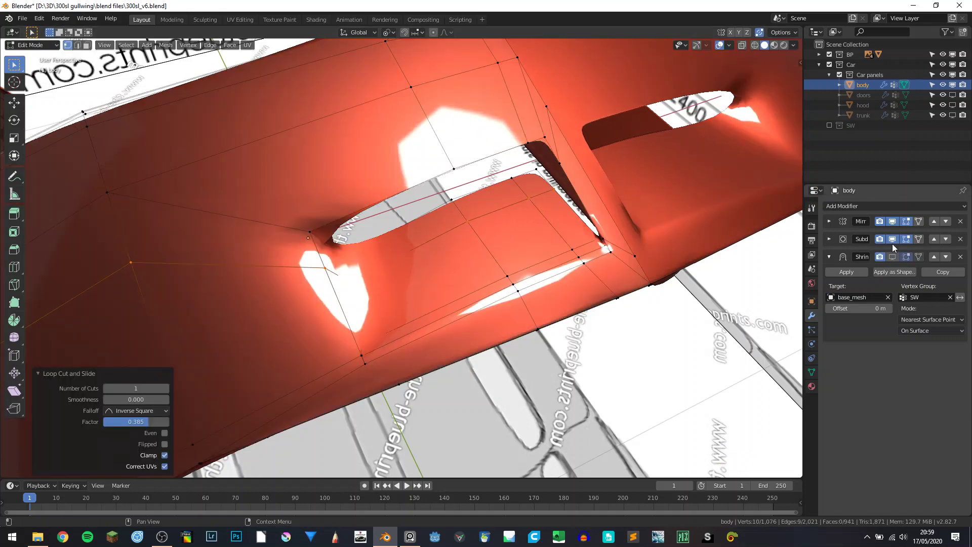
{"action": "left_click", "coordinate": [893, 240]}
{"action": "left_click", "coordinate": [601, 237]}
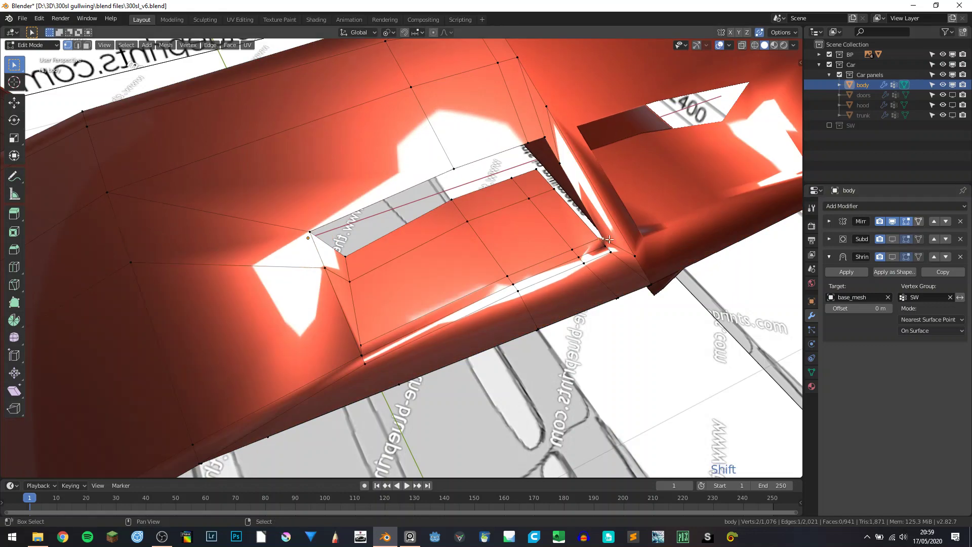
{"action": "key", "text": "f"}
{"action": "key", "text": "f"}
{"action": "key", "text": "f"}
{"action": "key", "text": "f"}
{"action": "key", "text": "f"}
{"action": "key", "text": "f"}
{"action": "key", "text": "f"}
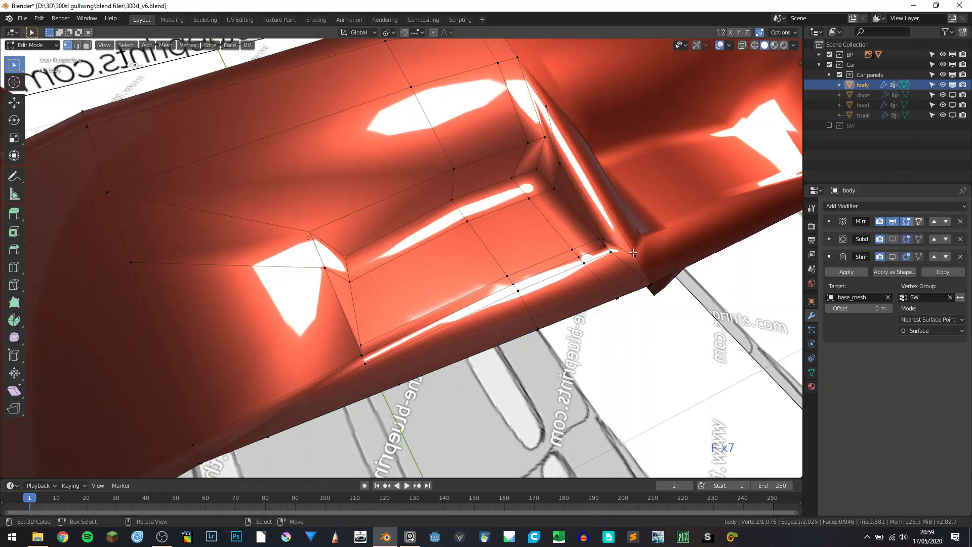
- Show the Shrinkwrap and Subdivision modifiers in the viewport and examine the closed vents in Object Mode
{"action": "key", "text": "Tab"}
{"action": "left_click", "coordinate": [893, 257]}
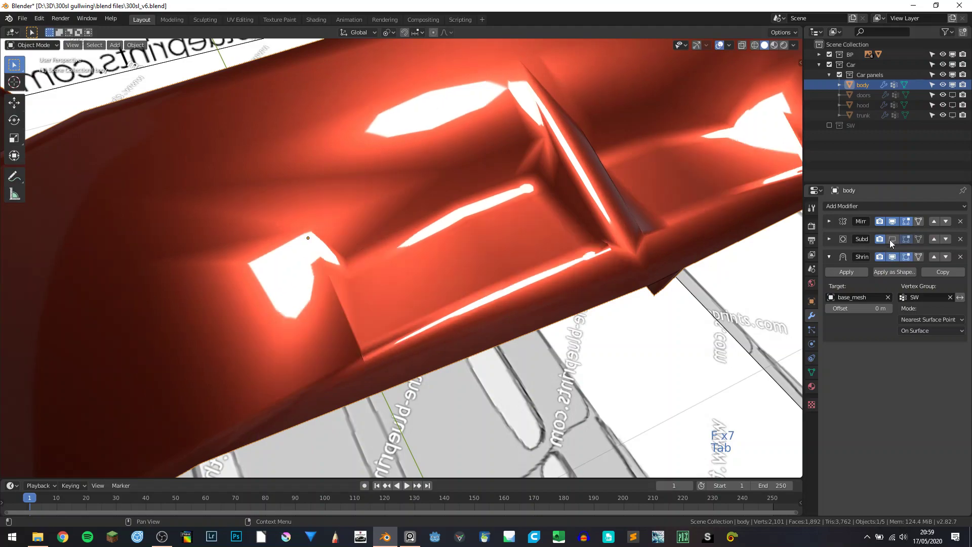
{"action": "scroll", "coordinate": [647, 231], "scroll_direction": "down", "scroll_amount": 6}
{"action": "middle_click_drag", "start_coordinate": [570, 245], "coordinate": [482, 264]}
{"action": "middle_click_drag", "start_coordinate": [387, 272], "coordinate": [469, 242]}
{"action": "middle_click_drag", "start_coordinate": [364, 265], "coordinate": [331, 233]}
{"action": "scroll", "coordinate": [362, 229], "scroll_direction": "up", "scroll_amount": 2}
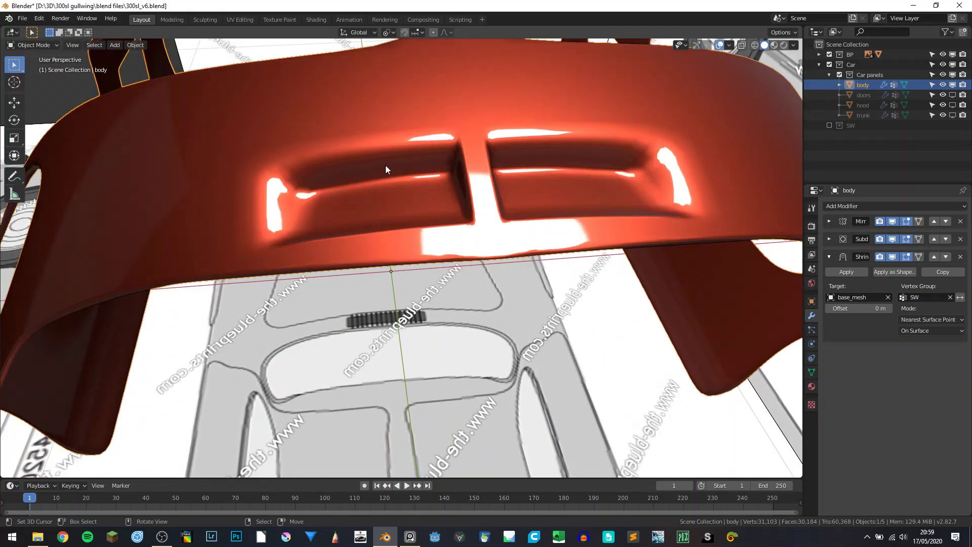
- Add two loop cuts around the vent's recessed walls, the first with factor 0.186 and the second closer to the flap
{"action": "key", "text": "Tab"}
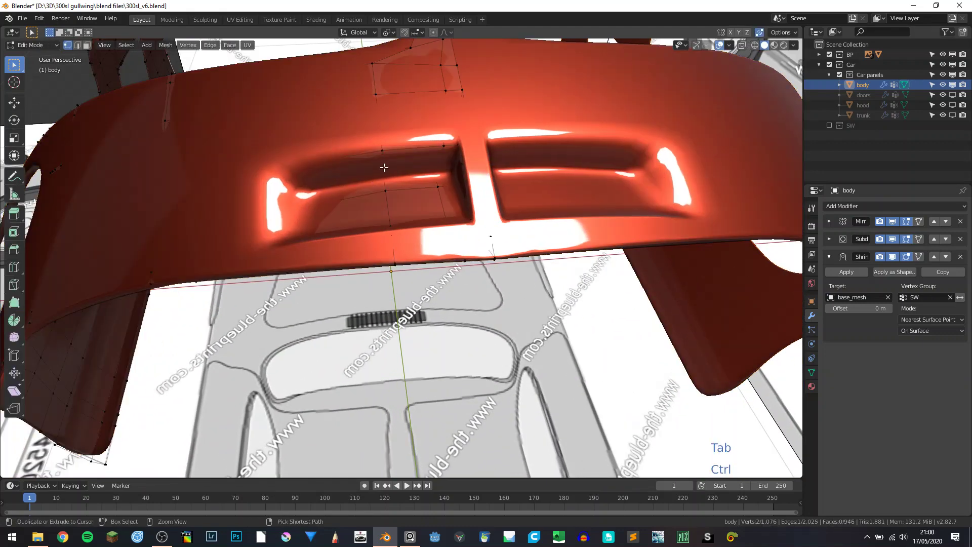
{"action": "key", "text": "ctrl+r"}
{"action": "left_click", "coordinate": [383, 161]}
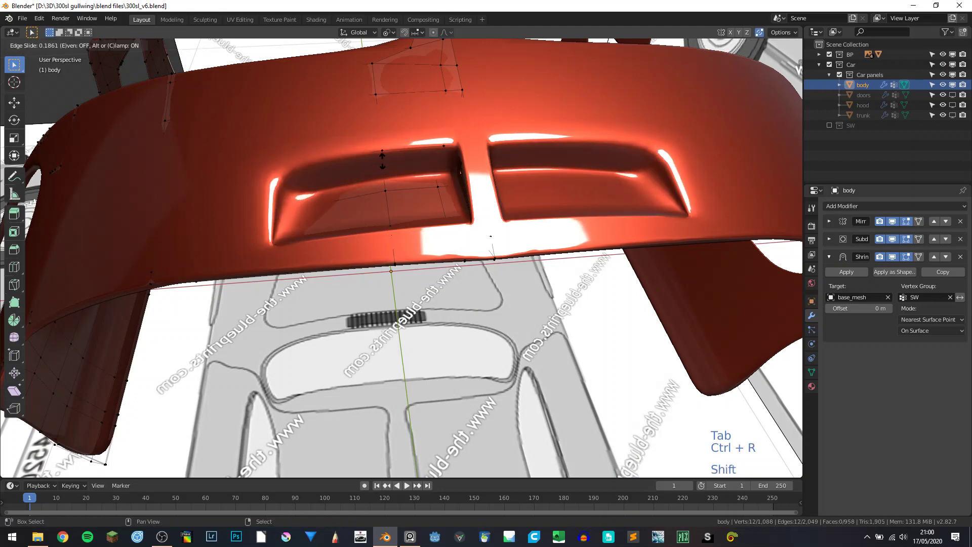
{"action": "left_click", "coordinate": [383, 160]}
{"action": "key", "text": "ctrl+r"}
{"action": "left_click", "coordinate": [380, 171]}
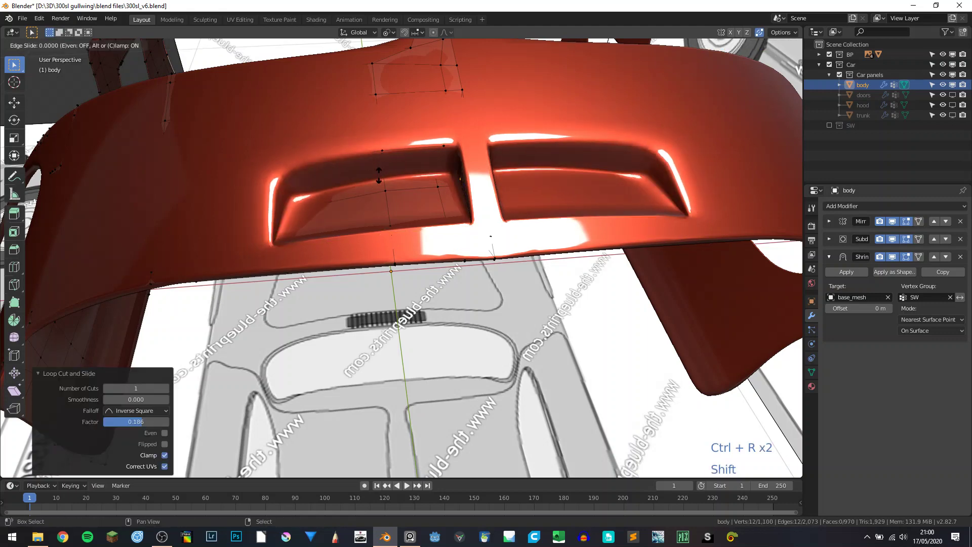
{"action": "left_click", "coordinate": [379, 176]}
- Examine the sharpened vent edges and corners in Object Mode, both close up and against the whole body
{"action": "key", "text": "Tab"}
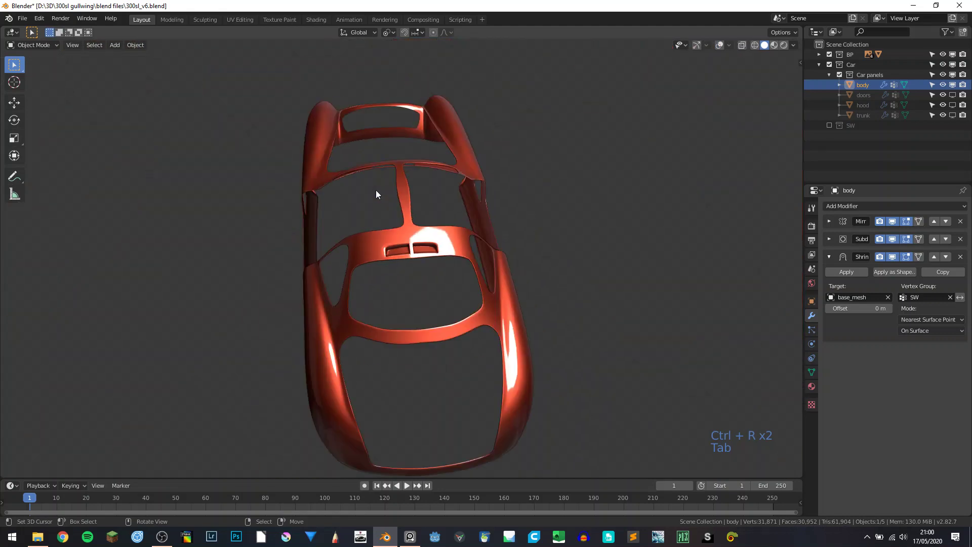
{"action": "middle_click_drag", "start_coordinate": [410, 203], "coordinate": [436, 202]}
{"action": "scroll", "coordinate": [433, 233], "scroll_direction": "up", "scroll_amount": 7}
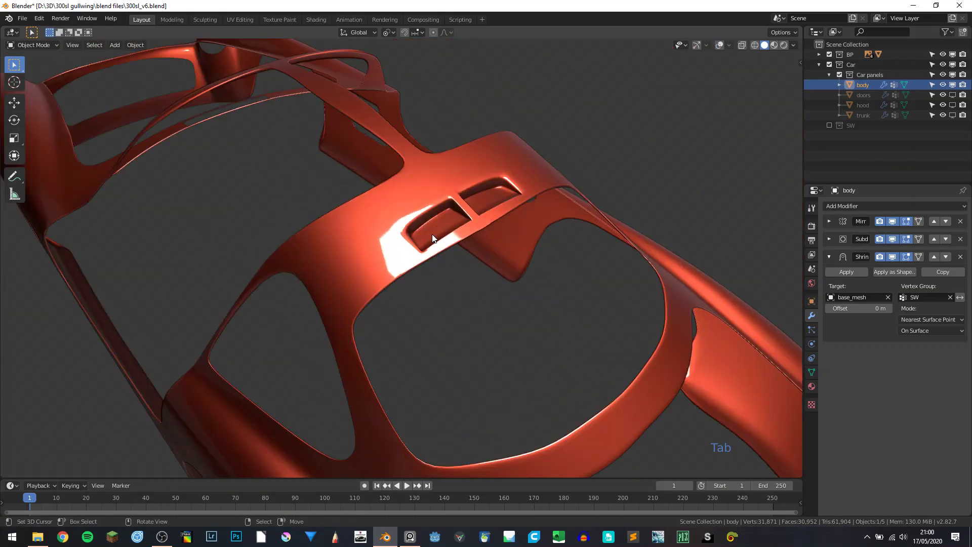
{"action": "middle_click_drag", "start_coordinate": [410, 249], "coordinate": [415, 262]}
{"action": "scroll", "coordinate": [495, 283], "scroll_direction": "up", "scroll_amount": 5}
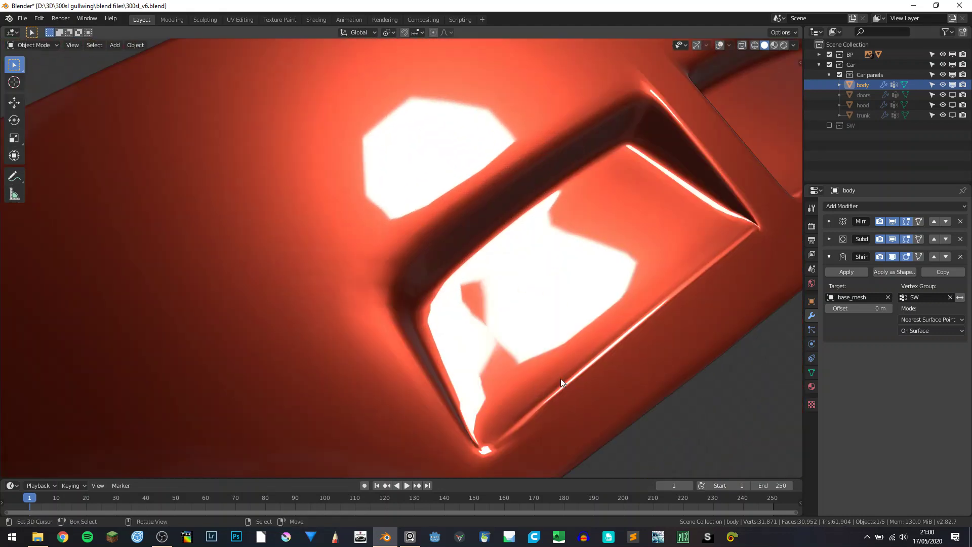
{"action": "scroll", "coordinate": [695, 306], "scroll_direction": "down", "scroll_amount": 5}
{"action": "middle_click_drag", "start_coordinate": [695, 305], "coordinate": [662, 306]}
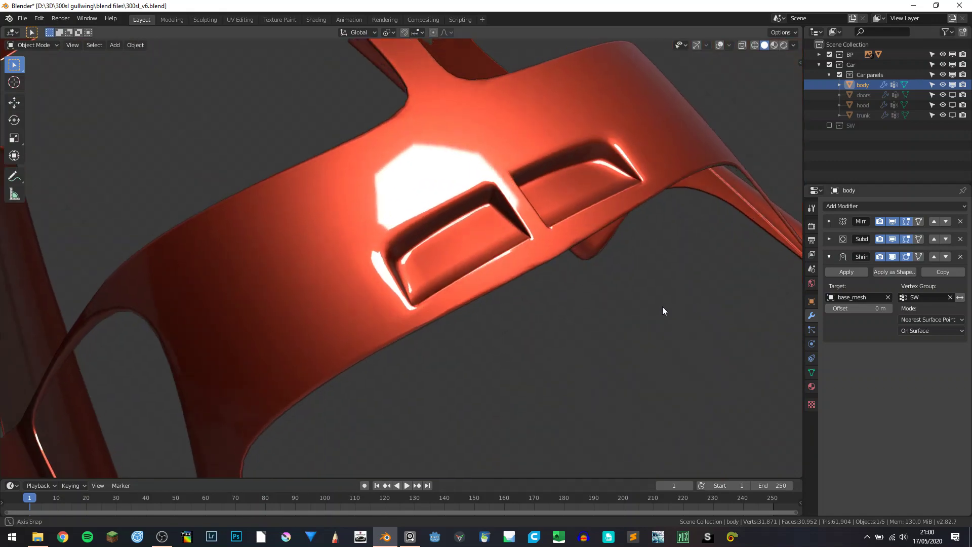
{"action": "scroll", "coordinate": [470, 268], "scroll_direction": "up", "scroll_amount": 6}
{"action": "middle_click_drag", "start_coordinate": [470, 267], "coordinate": [476, 268]}
{"action": "scroll", "coordinate": [588, 288], "scroll_direction": "down", "scroll_amount": 5}
{"action": "middle_click_drag", "start_coordinate": [588, 288], "coordinate": [344, 189]}
- Hide the Shrinkwrap and Subdivision modifiers in the viewport while editing the body mesh, and clear the vertex selection
{"action": "key", "text": "Tab"}
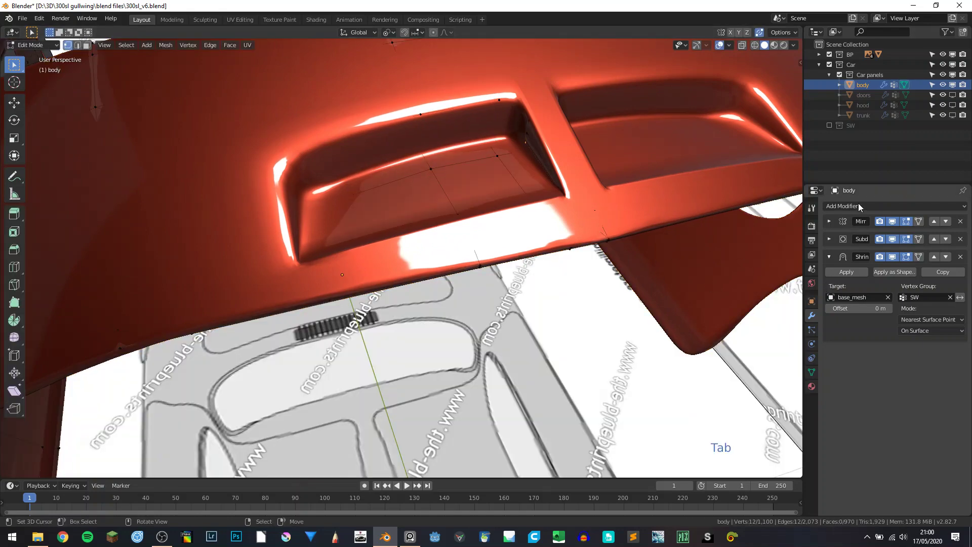
{"action": "left_click", "coordinate": [892, 257]}
{"action": "left_click", "coordinate": [892, 239]}
{"action": "key", "text": "a"}
{"action": "key", "text": "a"}
{"action": "key", "text": "a"}
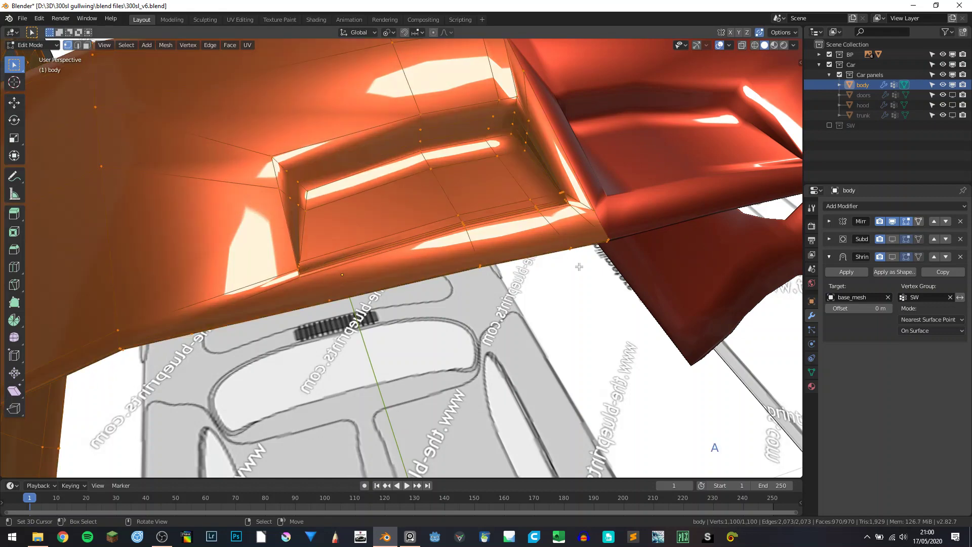
- Select the SW group's vertices to check the vent's new wall loops, take those loops out of the selection, and deselect everything
{"action": "left_click", "coordinate": [812, 373]}
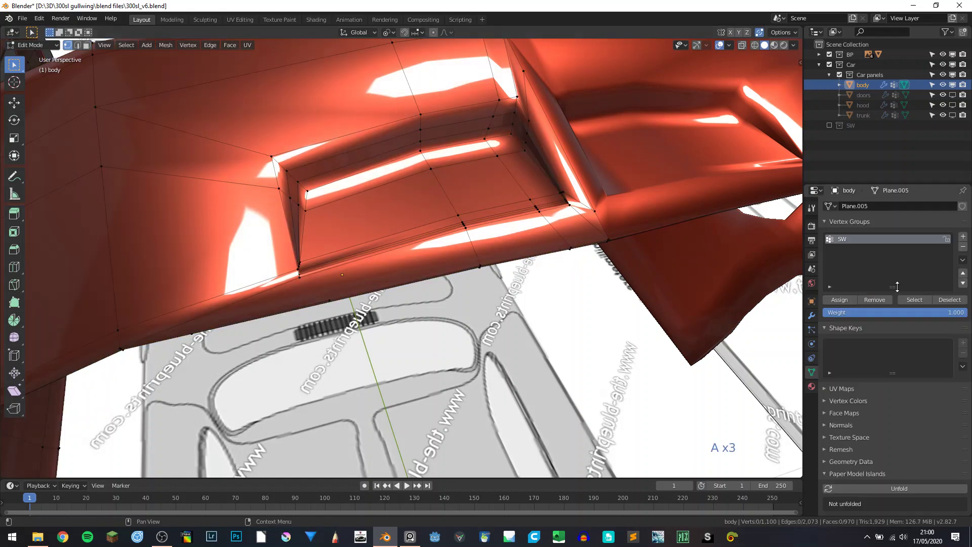
{"action": "left_click", "coordinate": [925, 299]}
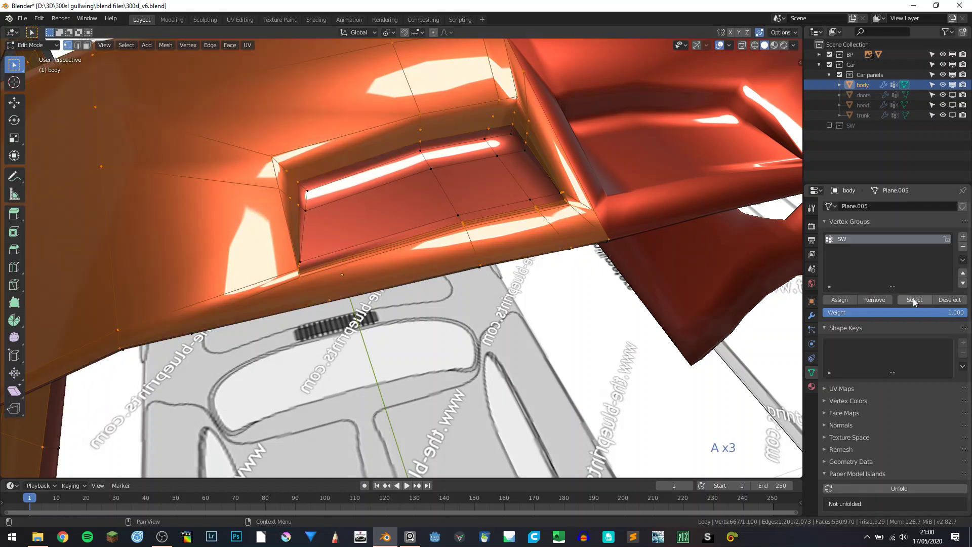
{"action": "left_click", "coordinate": [485, 130], "text": "alt+shift"}
{"action": "left_click", "coordinate": [483, 120], "text": "alt+shift"}
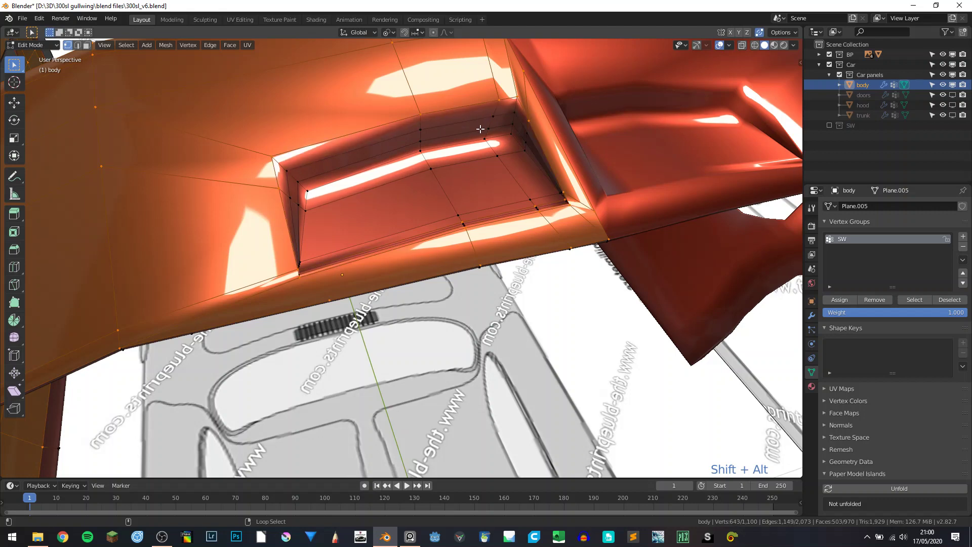
{"action": "key", "text": "alt+a"}
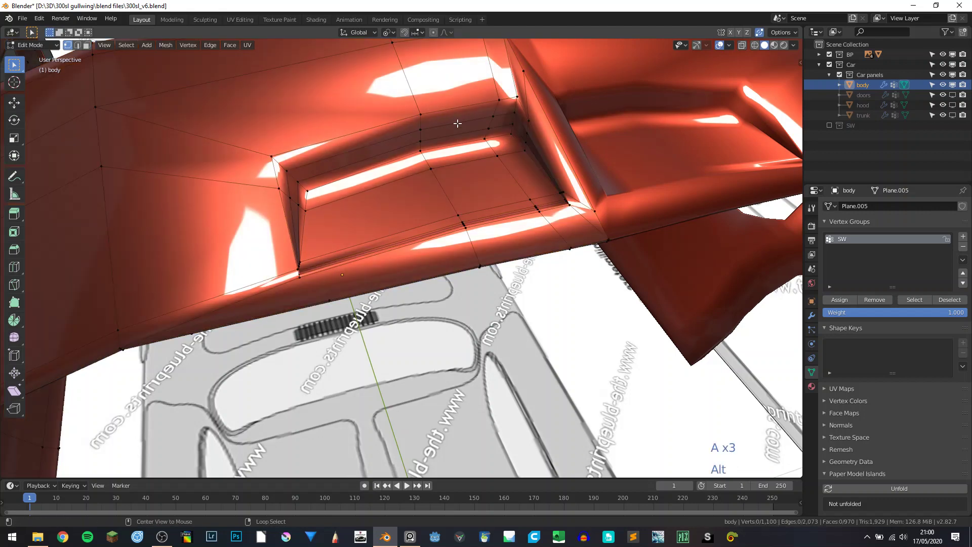
- Select the face loop around the vent's recessed walls, and show the Shrinkwrap and Subdivision modifiers in the viewport again in Object Mode
{"action": "left_click", "coordinate": [450, 130], "text": "alt+shift"}
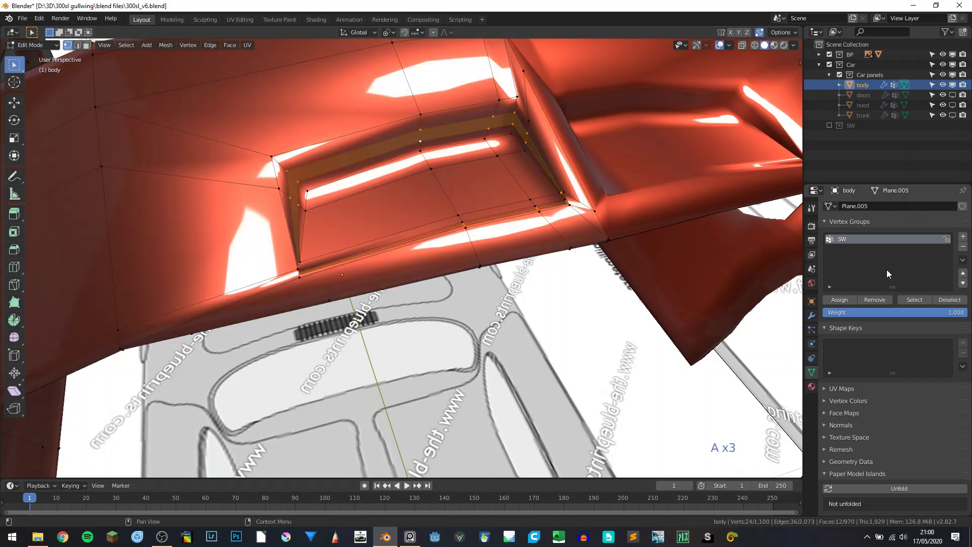
{"action": "key", "text": "Tab"}
{"action": "left_click", "coordinate": [812, 315]}
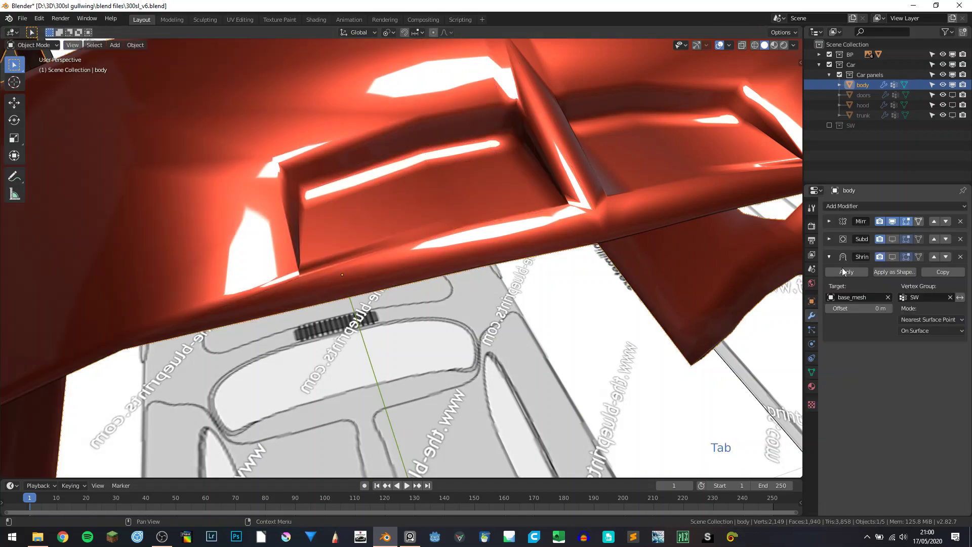
{"action": "left_click", "coordinate": [893, 257]}
{"action": "left_click", "coordinate": [892, 239]}
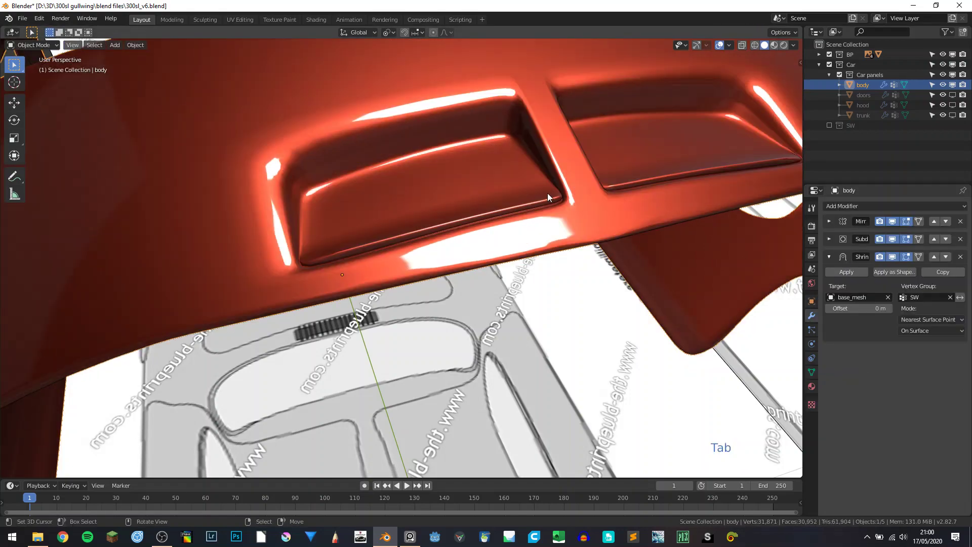
{"action": "middle_click_drag", "start_coordinate": [548, 193], "coordinate": [448, 204]}
{"action": "scroll", "coordinate": [449, 204], "scroll_direction": "up", "scroll_amount": 8}
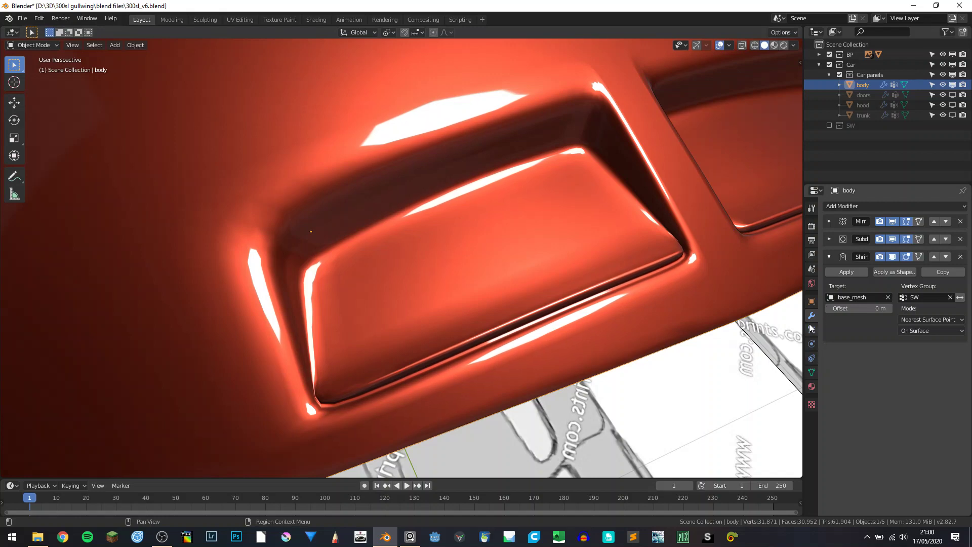
- Try Subdivision levels of 3 for viewport and render, examine the vents, and return both levels to 2
{"action": "left_click", "coordinate": [829, 239]}
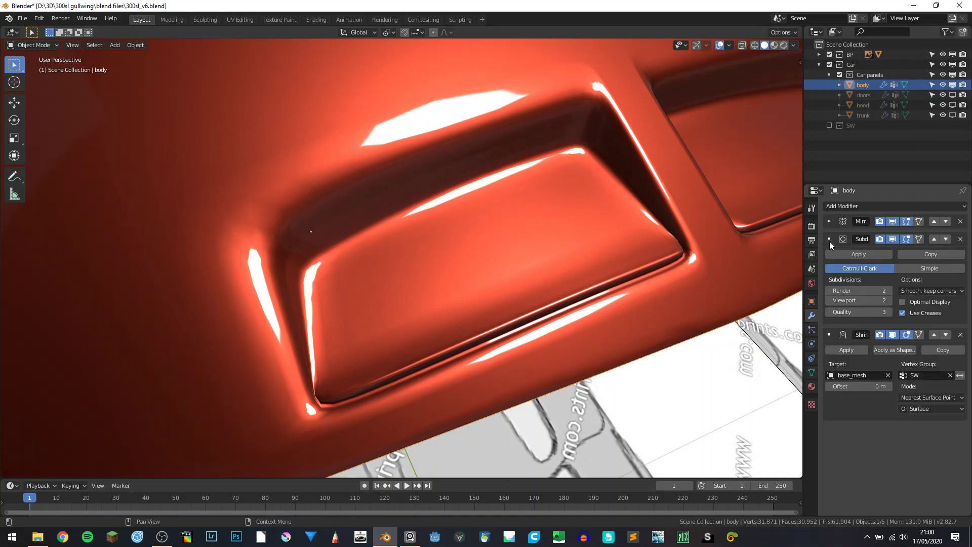
{"action": "left_click", "coordinate": [891, 301]}
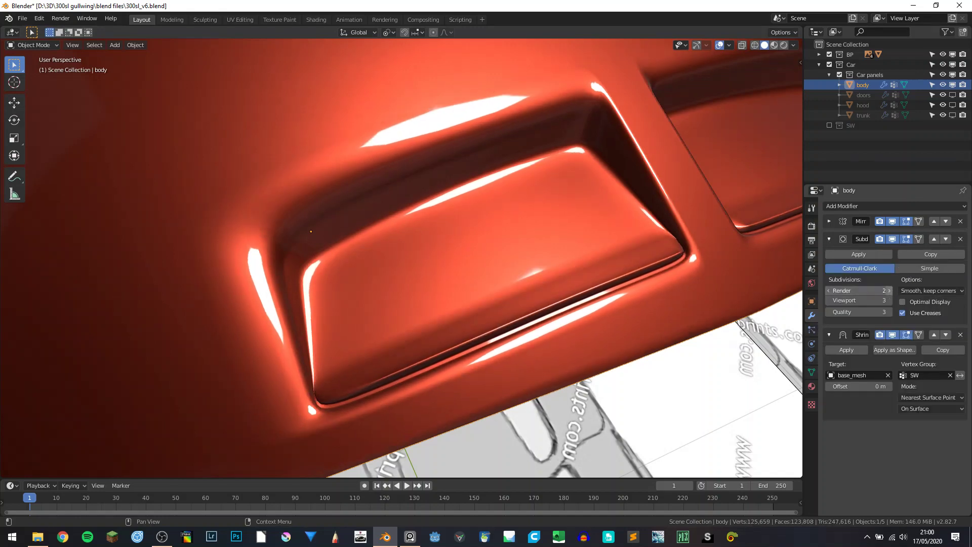
{"action": "left_click", "coordinate": [890, 291]}
{"action": "scroll", "coordinate": [463, 224], "scroll_direction": "down", "scroll_amount": 8}
{"action": "middle_click_drag", "start_coordinate": [405, 228], "coordinate": [153, 245]}
{"action": "scroll", "coordinate": [312, 260], "scroll_direction": "up", "scroll_amount": 5}
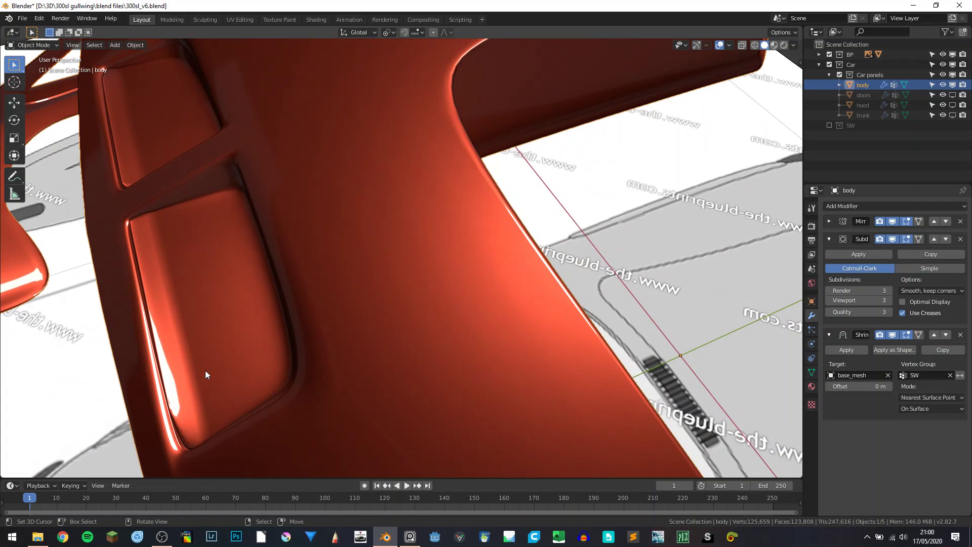
{"action": "middle_click_drag", "start_coordinate": [349, 310], "coordinate": [622, 281]}
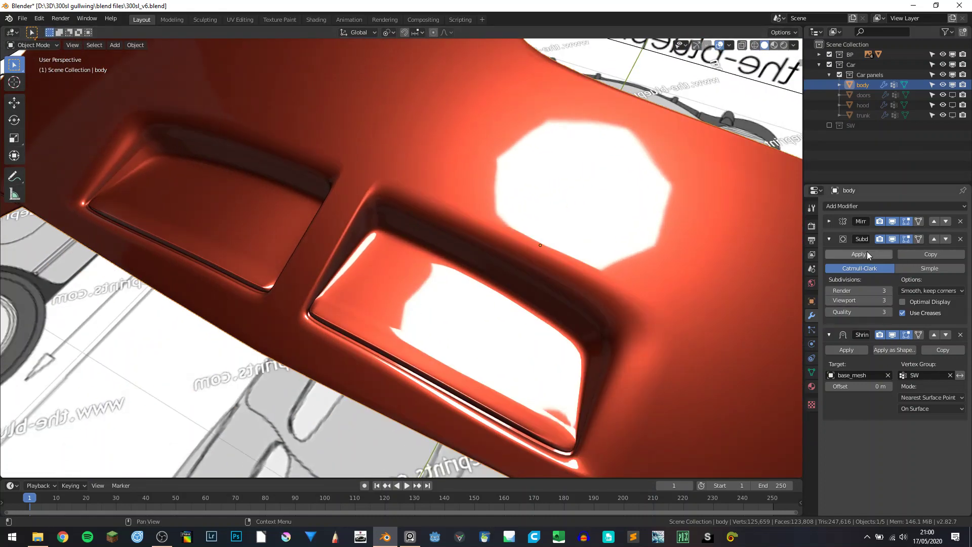
{"action": "left_click", "coordinate": [829, 291]}
{"action": "left_click", "coordinate": [829, 300]}
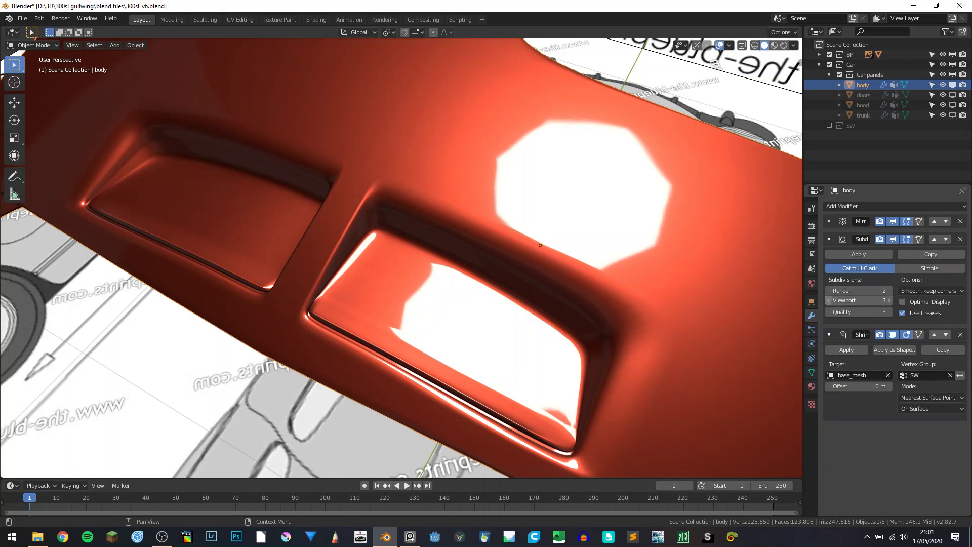
{"action": "left_click", "coordinate": [829, 239]}
- Examine the vent flaps' edges and corners from several angles in Edit Mode, with the overlays both hidden and shown
{"action": "middle_click_drag", "start_coordinate": [760, 258], "coordinate": [431, 249]}
{"action": "key", "text": "Tab"}
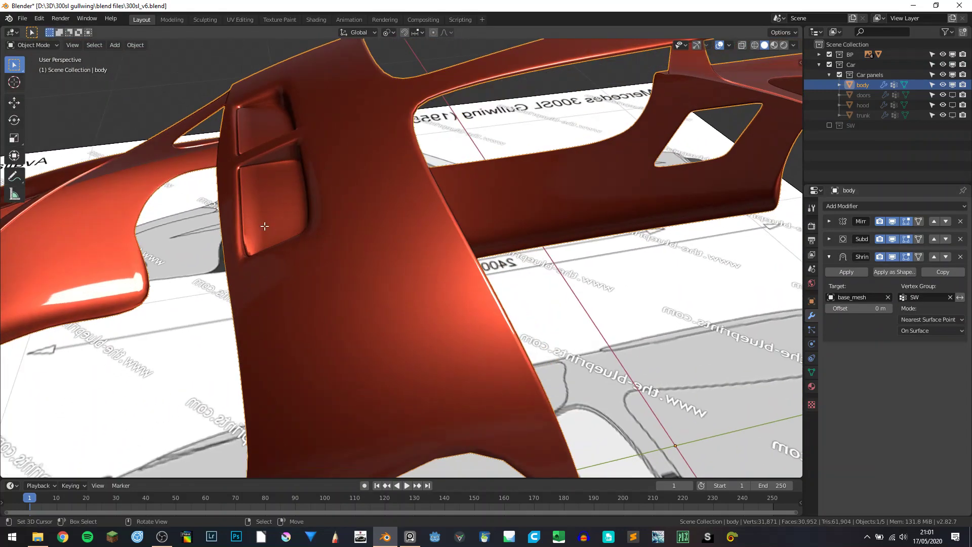
{"action": "key", "text": "shift+alt+z"}
{"action": "middle_click_drag", "start_coordinate": [264, 226], "coordinate": [348, 241], "text": "shift"}
{"action": "scroll", "coordinate": [348, 242], "scroll_direction": "up", "scroll_amount": 6}
{"action": "scroll", "coordinate": [409, 237], "scroll_direction": "down", "scroll_amount": 4}
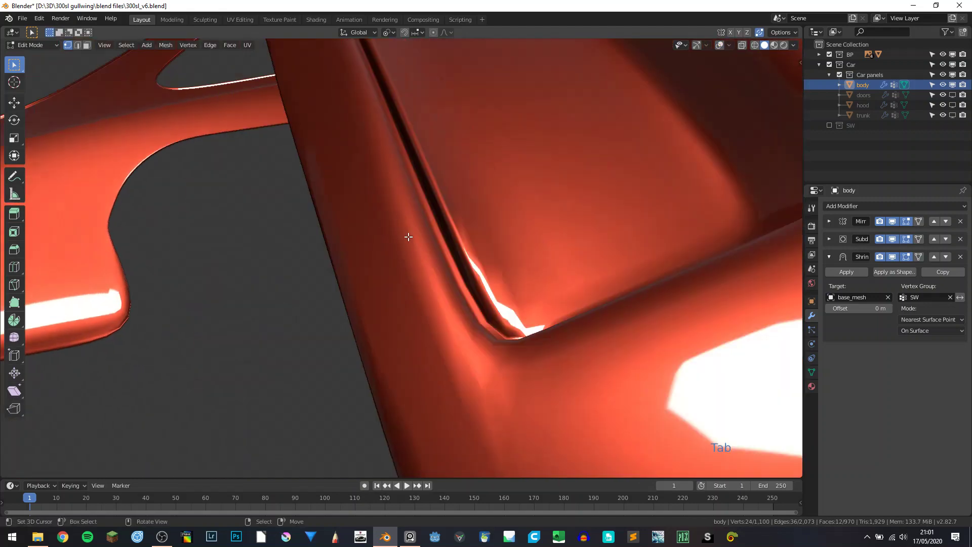
{"action": "key", "text": "shift+alt+z"}
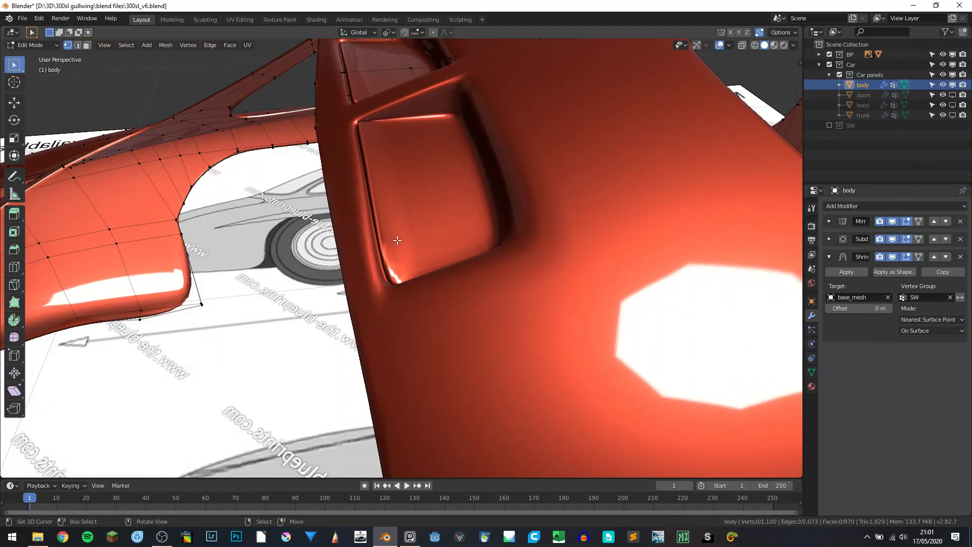
{"action": "key", "text": "Tab"}
{"action": "key", "text": "Tab"}
{"action": "middle_click_drag", "start_coordinate": [380, 174], "coordinate": [486, 195]}
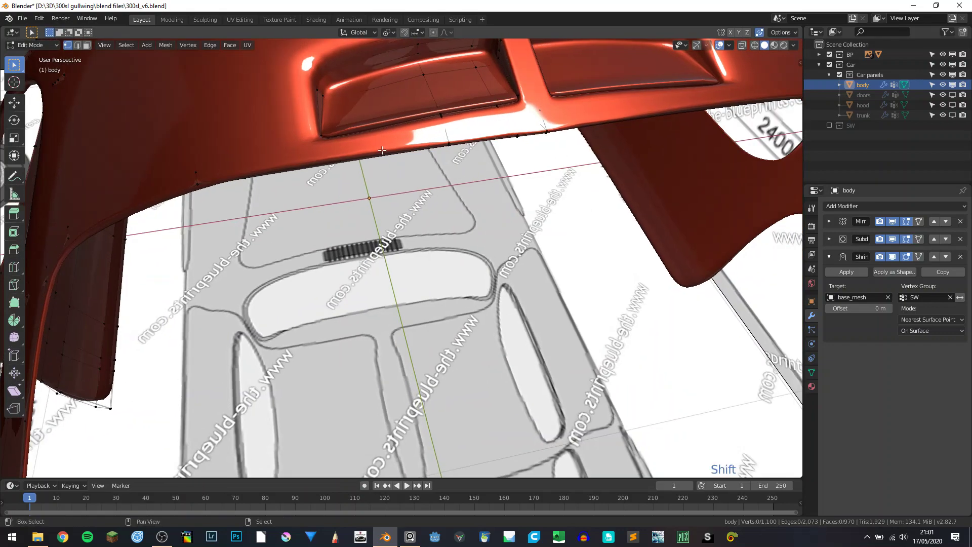
{"action": "middle_click_drag", "start_coordinate": [430, 139], "coordinate": [545, 232], "text": "shift"}
{"action": "middle_click_drag", "start_coordinate": [601, 193], "coordinate": [509, 217], "text": "shift"}
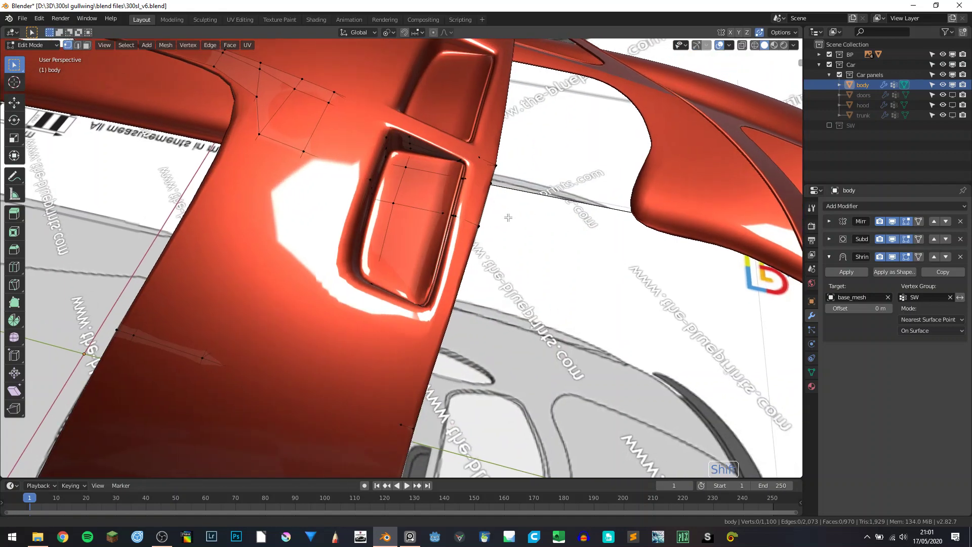
{"action": "scroll", "coordinate": [653, 236], "scroll_direction": "up", "scroll_amount": 3}
- Apply a copy of the Shrinkwrap modifier to the body, and hide the remaining Shrinkwrap and Subdivision modifiers in the viewport while editing the mesh
{"action": "key", "text": "Tab"}
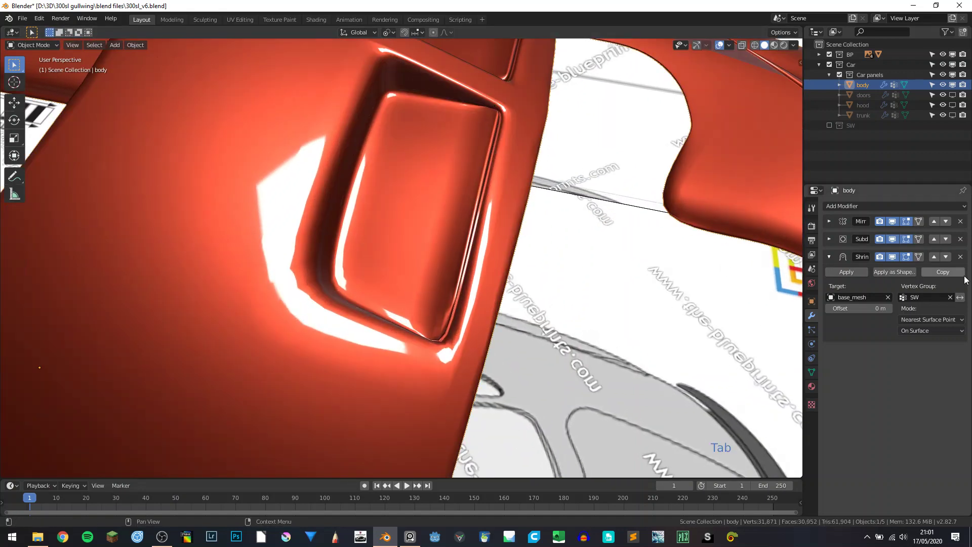
{"action": "left_click", "coordinate": [850, 274]}
{"action": "key", "text": "Tab"}
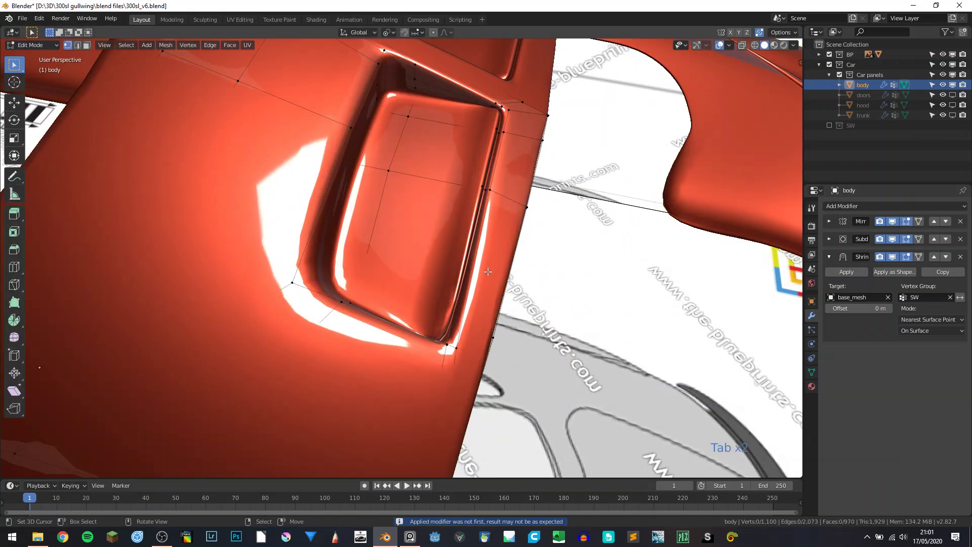
{"action": "middle_click_drag", "start_coordinate": [471, 274], "coordinate": [516, 265]}
{"action": "left_click", "coordinate": [892, 257]}
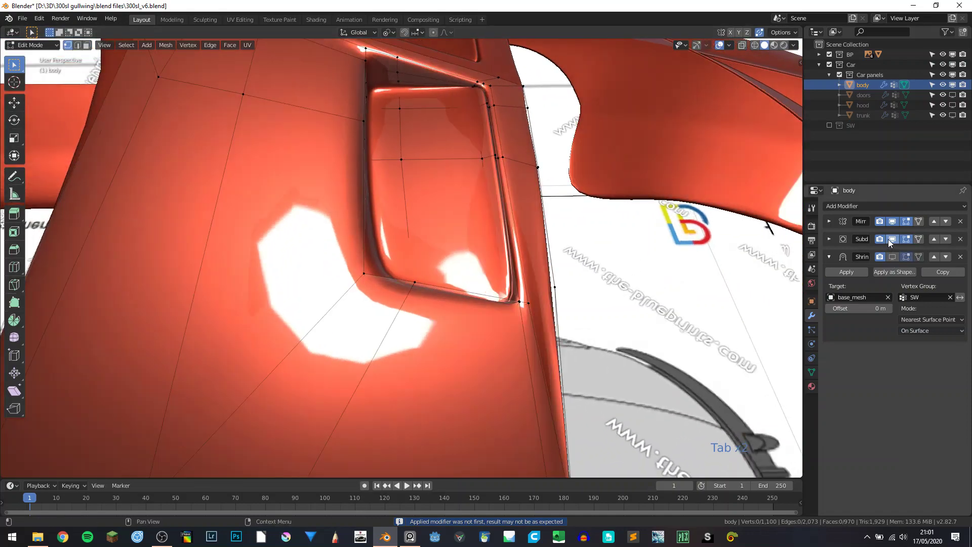
{"action": "left_click", "coordinate": [891, 239]}
- Select the row of four vertices running along the inside of the narrow gap at the vent flap's outer edge
{"action": "middle_click_drag", "start_coordinate": [639, 242], "coordinate": [550, 275], "text": "shift"}
{"action": "scroll", "coordinate": [471, 246], "scroll_direction": "up", "scroll_amount": 3}
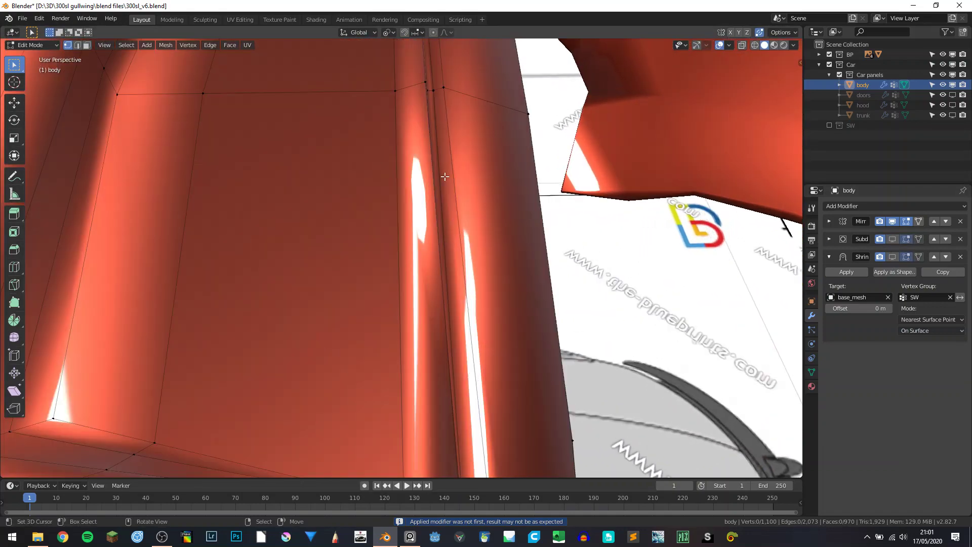
{"action": "scroll", "coordinate": [442, 172], "scroll_direction": "down", "scroll_amount": 1}
{"action": "right_click", "coordinate": [420, 129]}
{"action": "middle_click_drag", "start_coordinate": [479, 172], "coordinate": [491, 132]}
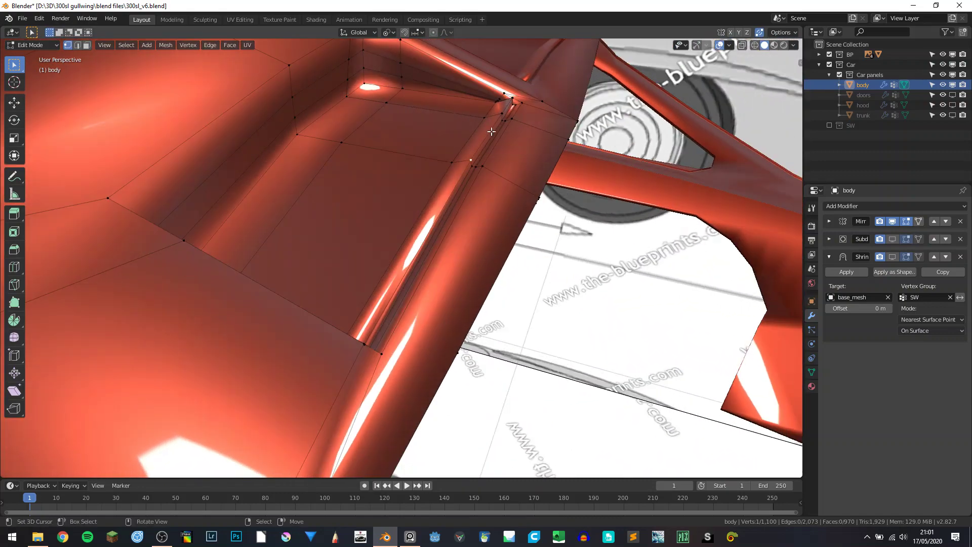
{"action": "right_click", "coordinate": [504, 119], "text": "ctrl"}
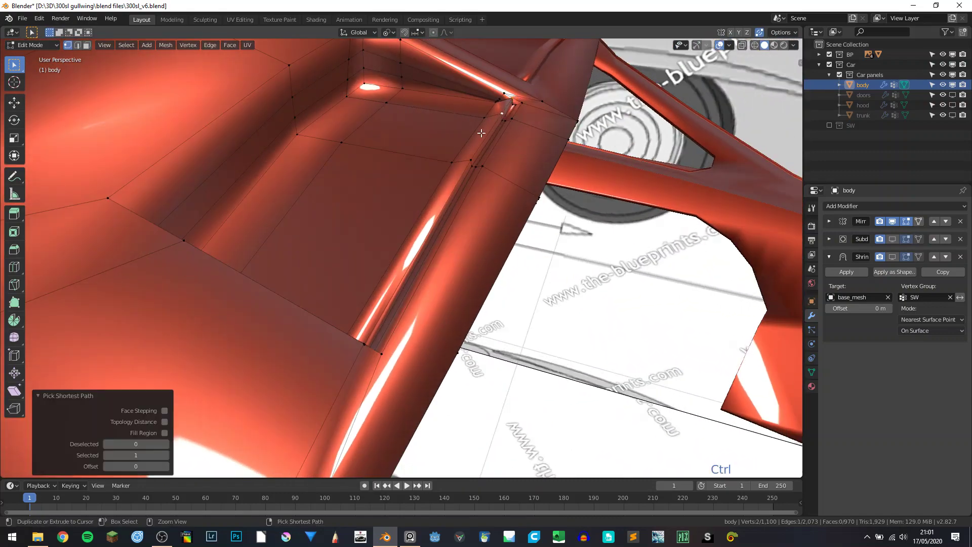
{"action": "middle_click_drag", "start_coordinate": [481, 175], "coordinate": [379, 270]}
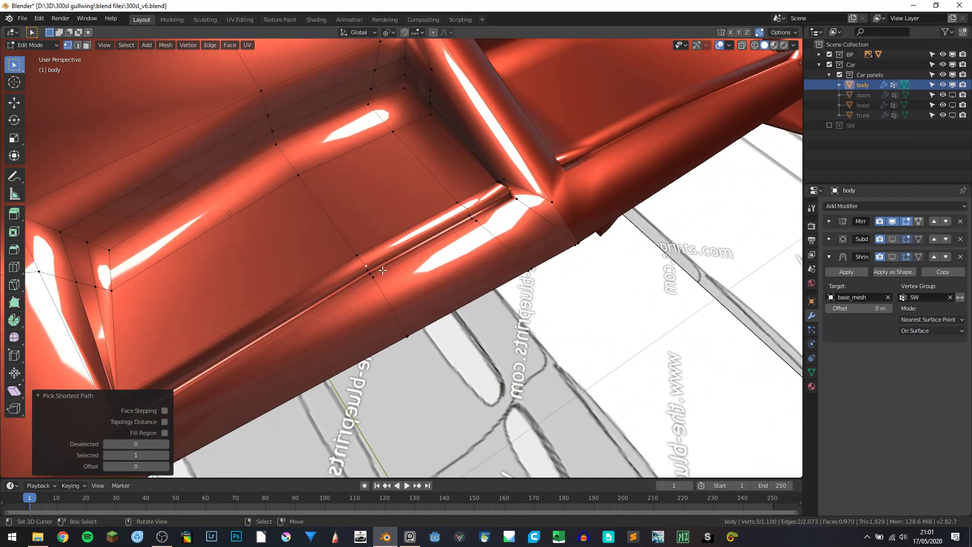
{"action": "middle_click_drag", "start_coordinate": [272, 287], "coordinate": [446, 201], "text": "shift"}
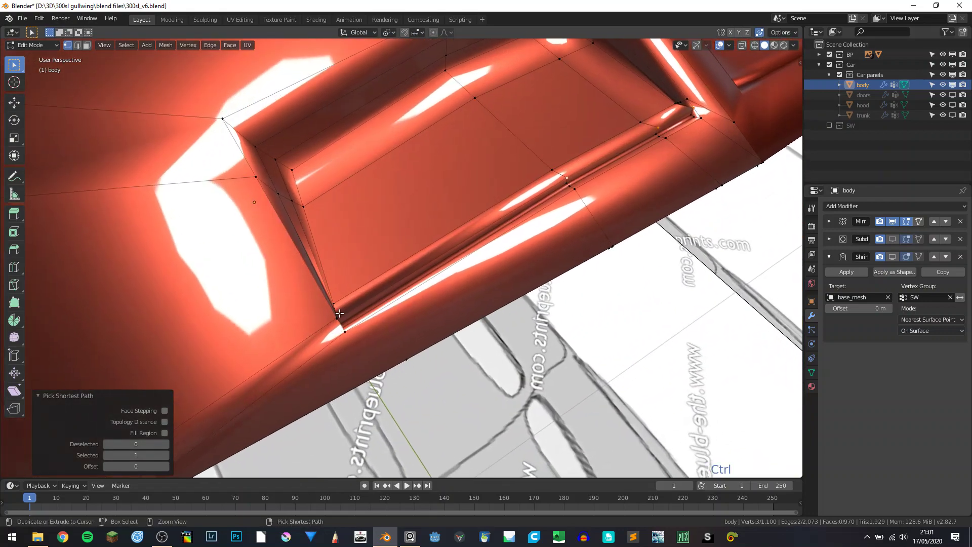
{"action": "key", "text": "ctrl+z"}
{"action": "middle_click_drag", "start_coordinate": [356, 327], "coordinate": [397, 293]}
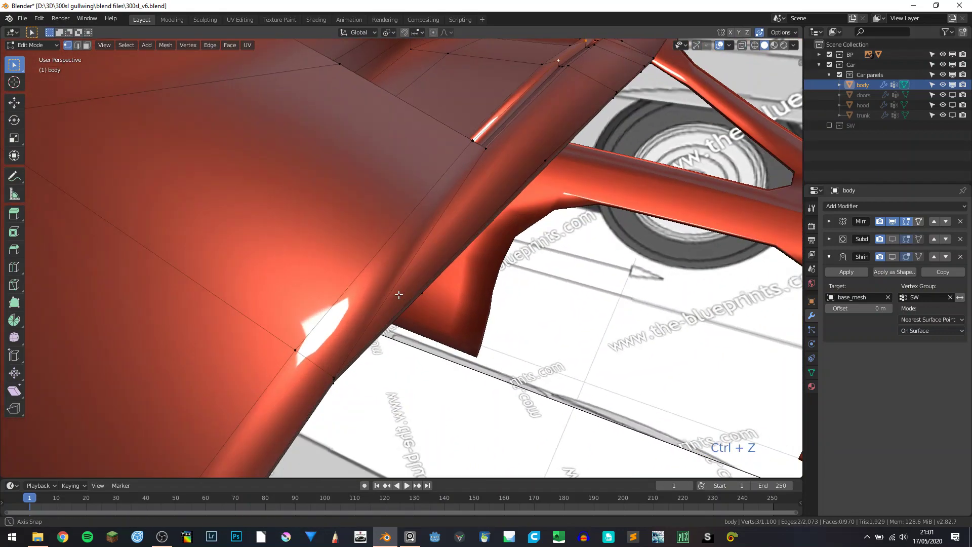
{"action": "left_click", "coordinate": [476, 136], "text": "ctrl"}
{"action": "middle_click_drag", "start_coordinate": [477, 136], "coordinate": [220, 128]}
{"action": "key", "text": "ctrl+z"}
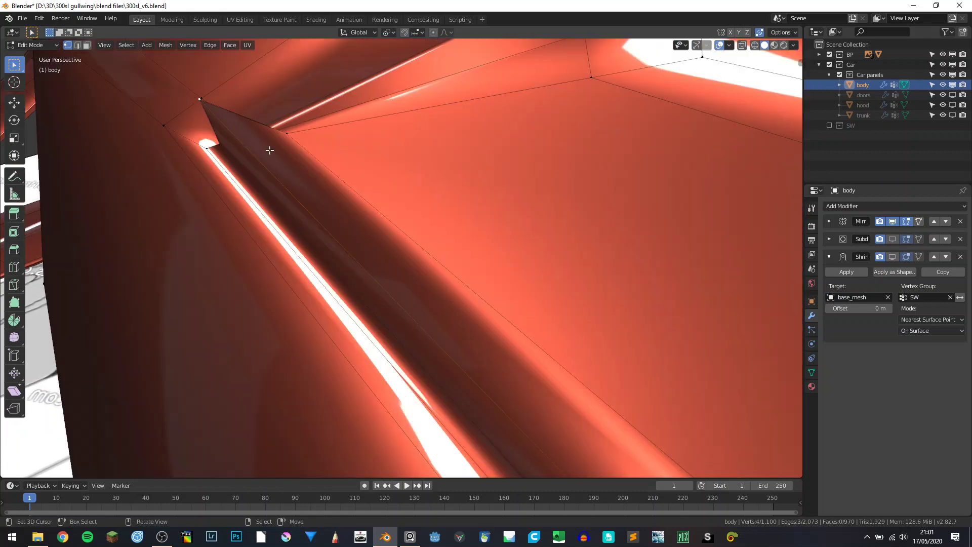
- Move the selected vertex row about -0.00718 m along Z and about -0.00527 m along Y
{"action": "key", "text": "g"}
{"action": "key", "text": "z"}
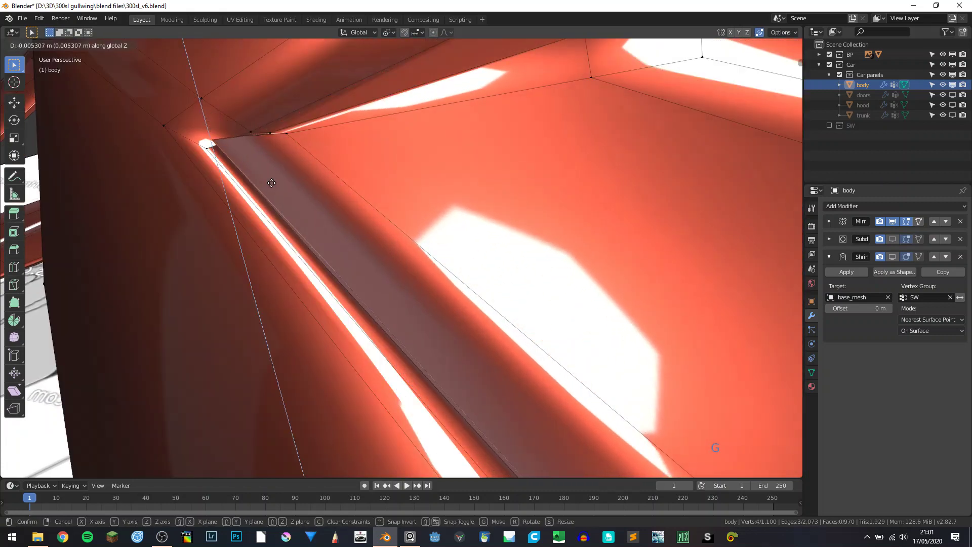
{"action": "left_click", "coordinate": [274, 193]}
{"action": "key", "text": "g"}
{"action": "key", "text": "y"}
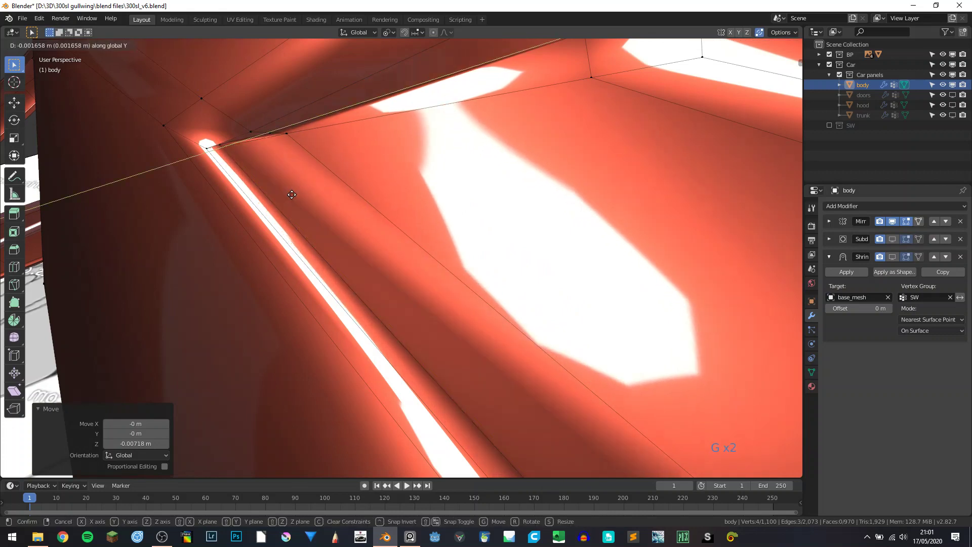
{"action": "left_click", "coordinate": [311, 196]}
- Slide the inner vertex at the corner of the flap's gap along its edge by a factor of about 0.020
{"action": "middle_click_drag", "start_coordinate": [314, 196], "coordinate": [354, 241]}
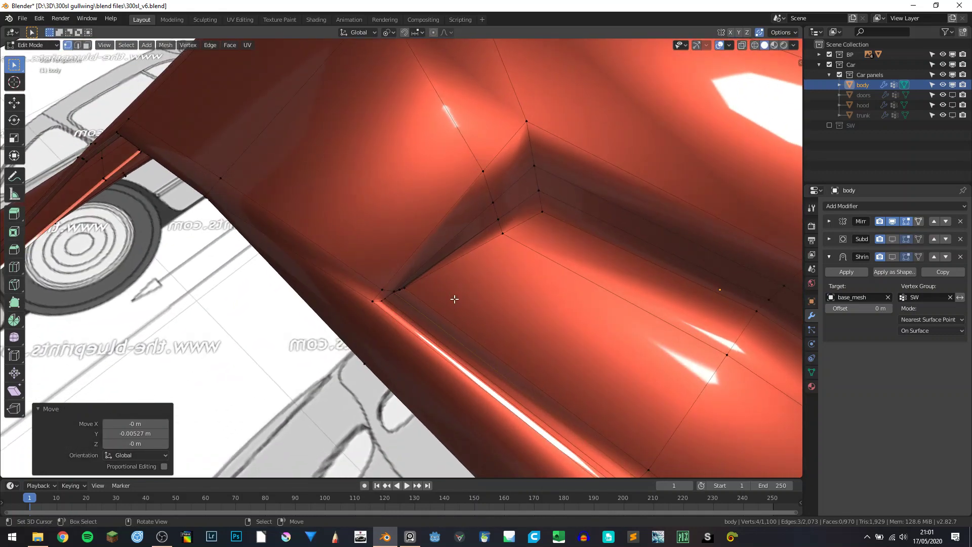
{"action": "scroll", "coordinate": [452, 307], "scroll_direction": "up", "scroll_amount": 4}
{"action": "middle_click_drag", "start_coordinate": [441, 345], "coordinate": [409, 298], "text": "shift"}
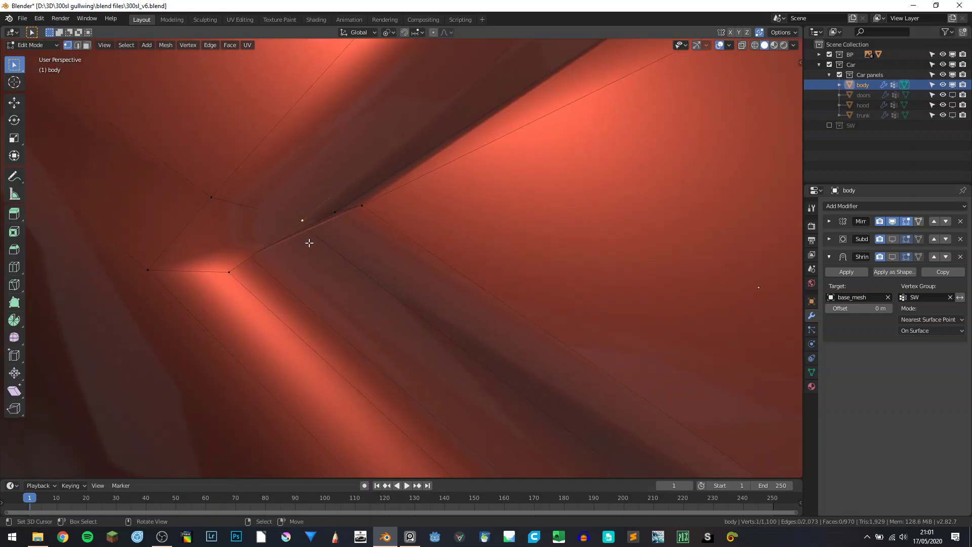
{"action": "middle_click_drag", "start_coordinate": [307, 241], "coordinate": [432, 115]}
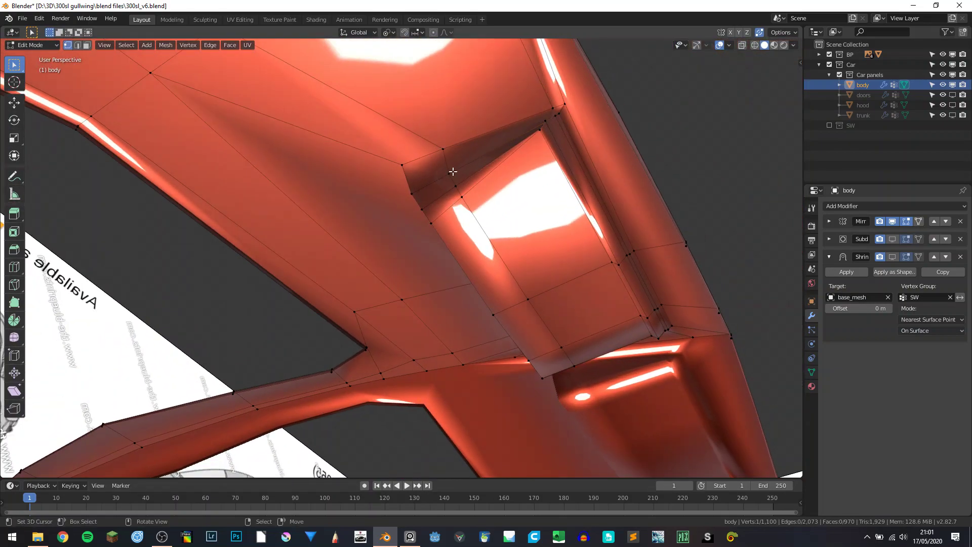
{"action": "key", "text": "KP_Decimal"}
{"action": "middle_click_drag", "start_coordinate": [462, 184], "coordinate": [402, 278]}
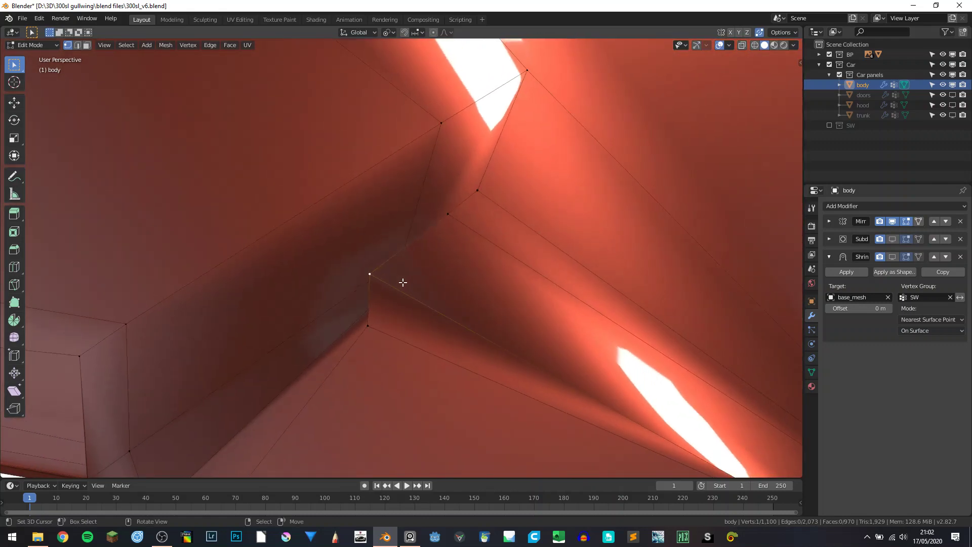
{"action": "key", "text": "g"}
{"action": "key", "text": "g"}
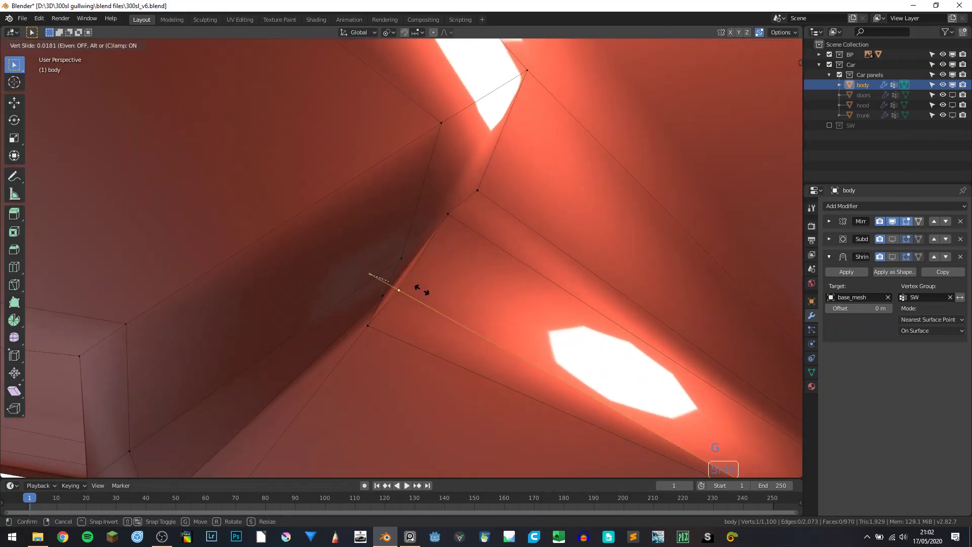
{"action": "left_click", "coordinate": [430, 294]}
- Select the vertex of the gap's inner row that lies partway along the flap's edge
{"action": "scroll", "coordinate": [460, 294], "scroll_direction": "down", "scroll_amount": 6}
{"action": "middle_click_drag", "start_coordinate": [649, 354], "coordinate": [389, 185], "text": "shift"}
{"action": "scroll", "coordinate": [400, 177], "scroll_direction": "up", "scroll_amount": 3}
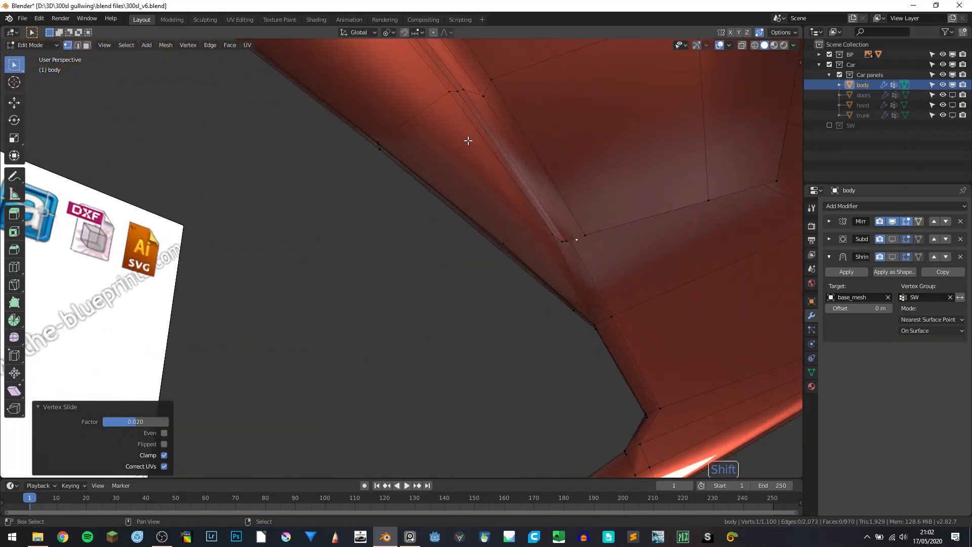
{"action": "middle_click_drag", "start_coordinate": [469, 140], "coordinate": [444, 193], "text": "shift"}
{"action": "middle_click_drag", "start_coordinate": [458, 155], "coordinate": [309, 212]}
{"action": "key", "text": "g"}
{"action": "key", "text": "y"}
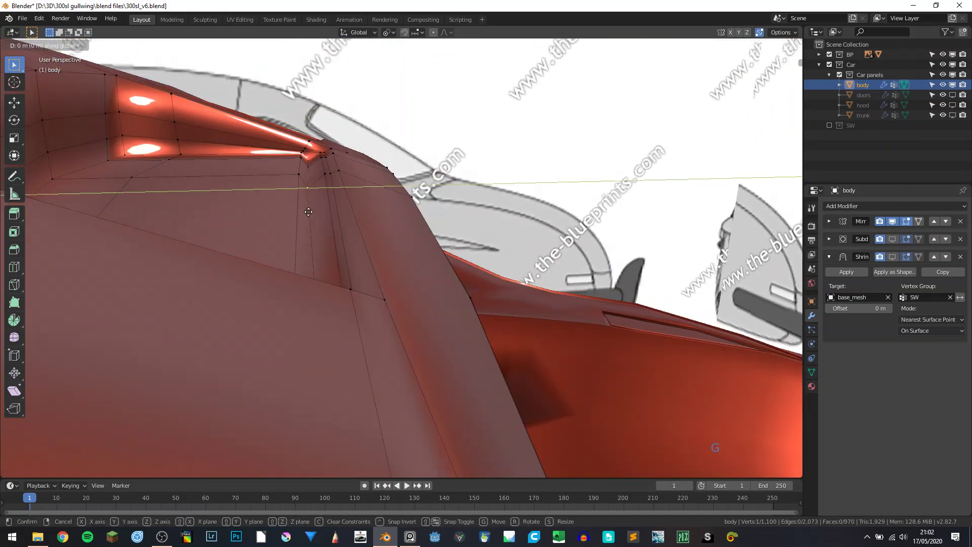
{"action": "right_click", "coordinate": [309, 211]}
- Raise the selected gap vertex about 0.00443 m along Z
{"action": "key", "text": "g"}
{"action": "key", "text": "z"}
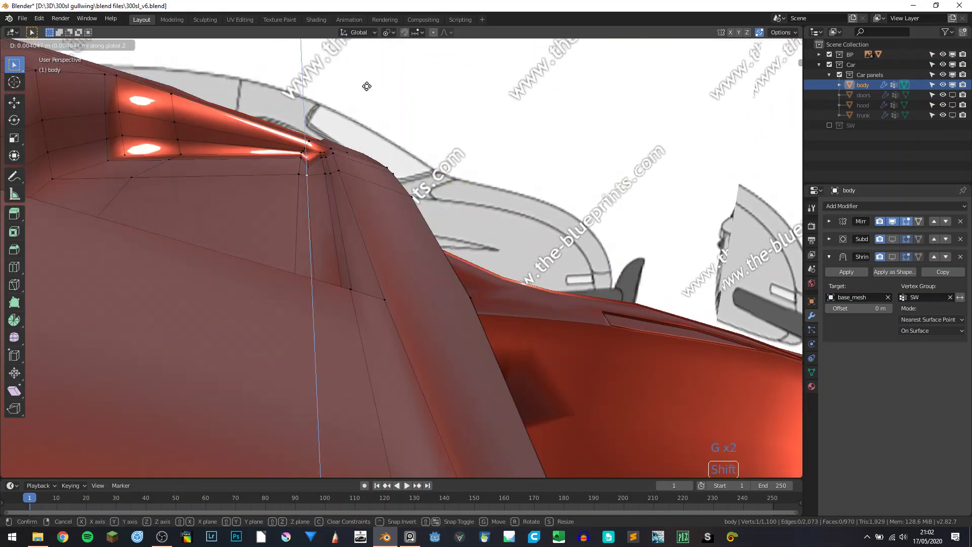
{"action": "left_click", "coordinate": [369, 79]}
{"action": "middle_click_drag", "start_coordinate": [393, 187], "coordinate": [428, 167]}
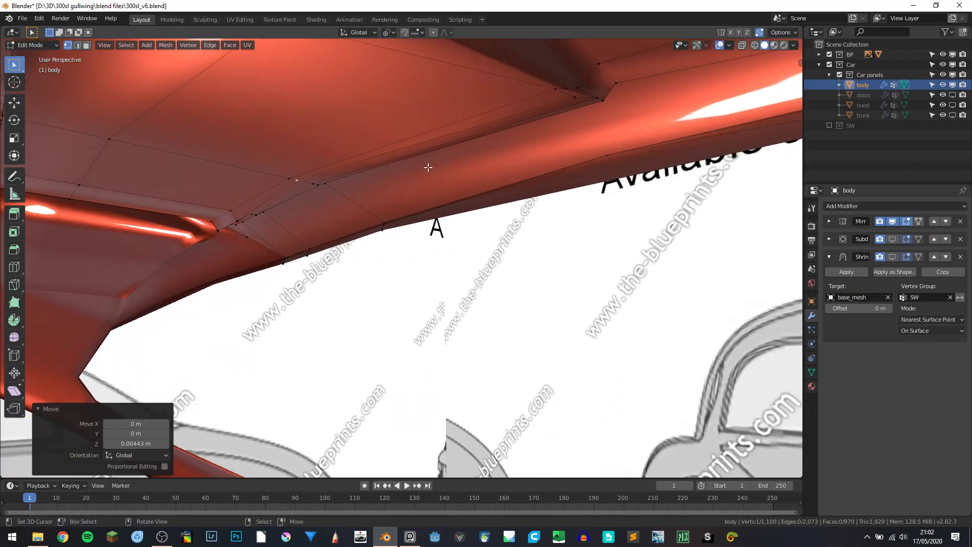
- Raise the inner gap vertices at the flap's far corner, followed by the two near the opposite corner, slightly along Z
{"action": "key", "text": "g"}
{"action": "key", "text": "z"}
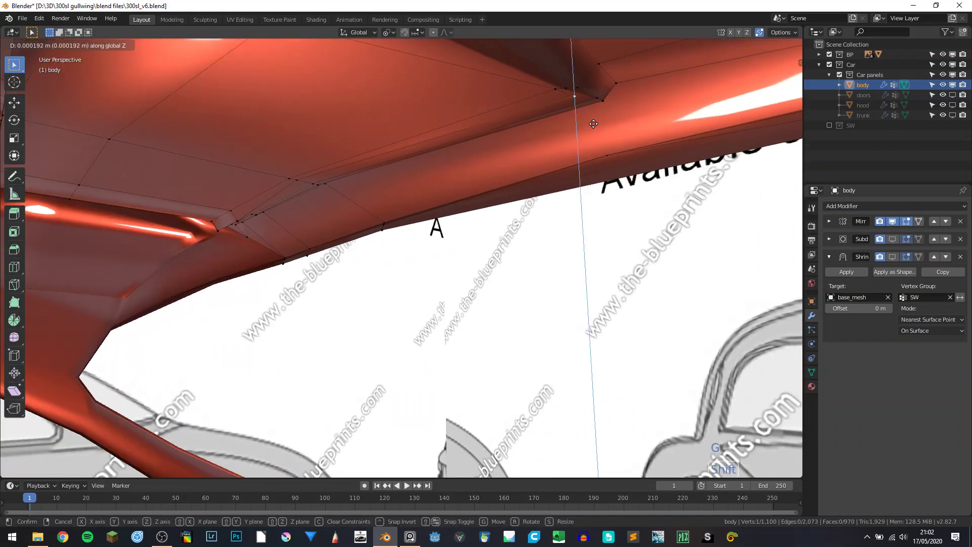
{"action": "left_click", "coordinate": [594, 123]}
{"action": "left_click", "coordinate": [237, 219]}
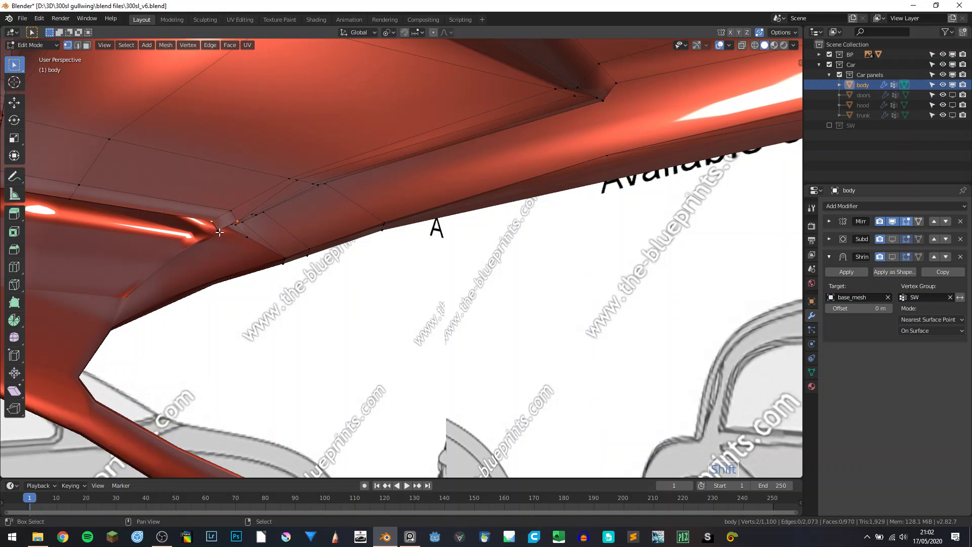
{"action": "key", "text": "g"}
{"action": "key", "text": "z"}
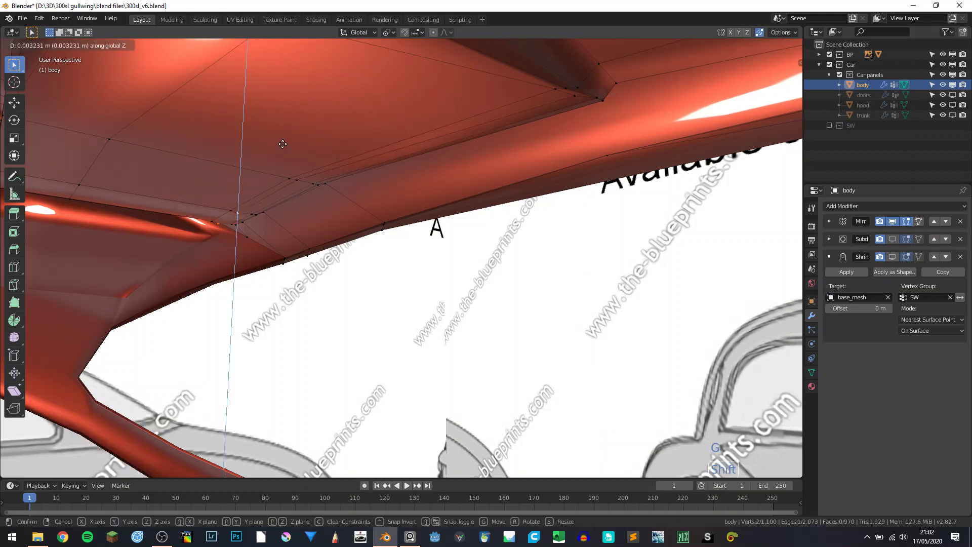
{"action": "left_click", "coordinate": [351, 163]}
- Show the Subdivision and Shrinkwrap modifiers in Object Mode and examine the smoothed flap gap and vent edges
{"action": "key", "text": "Tab"}
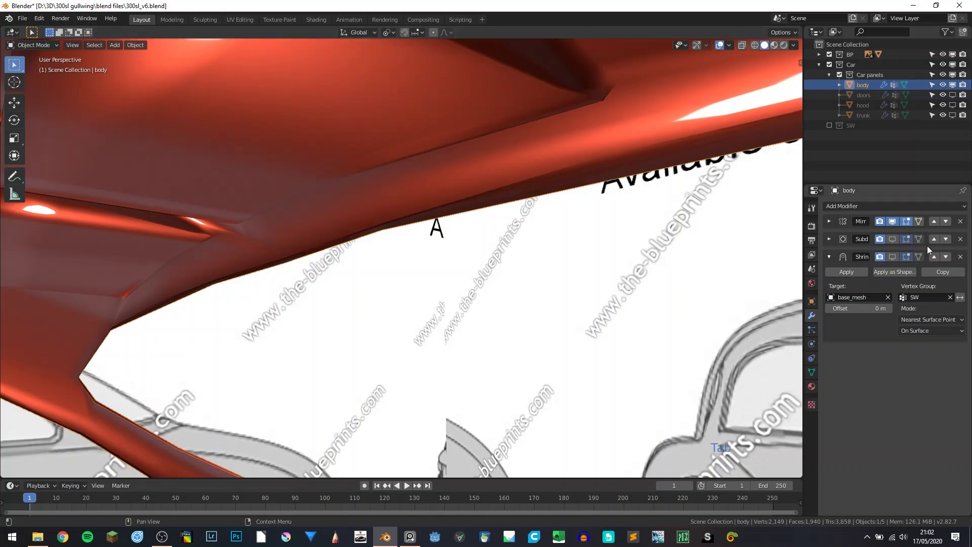
{"action": "left_click_drag", "start_coordinate": [892, 256], "coordinate": [892, 239]}
{"action": "middle_click_drag", "start_coordinate": [616, 207], "coordinate": [529, 197]}
{"action": "key", "text": "alt+shift+z"}
{"action": "key", "text": "alt+shift+z"}
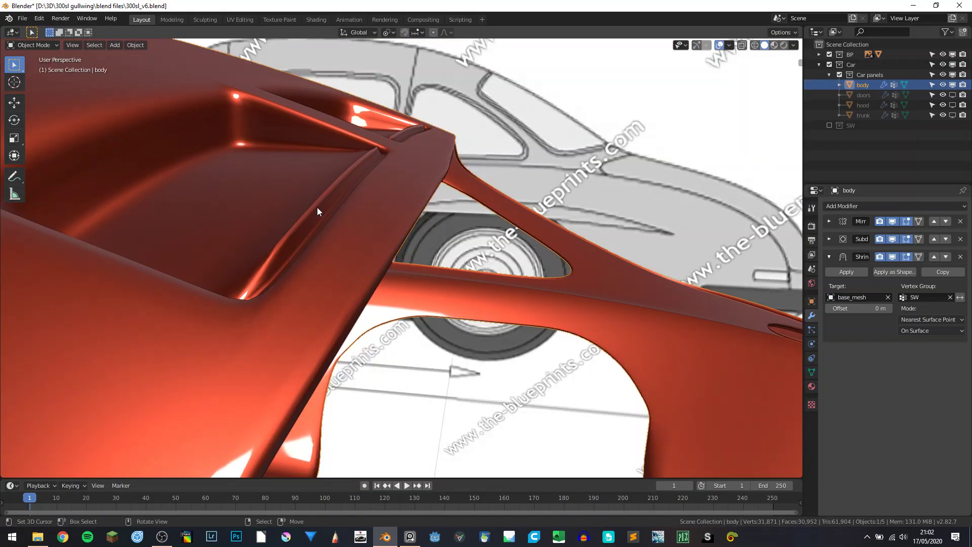
- Return the body to Edit Mode and turn off the viewport display of its Shrinkwrap and Subdivision modifiers
{"action": "key", "text": "Tab"}
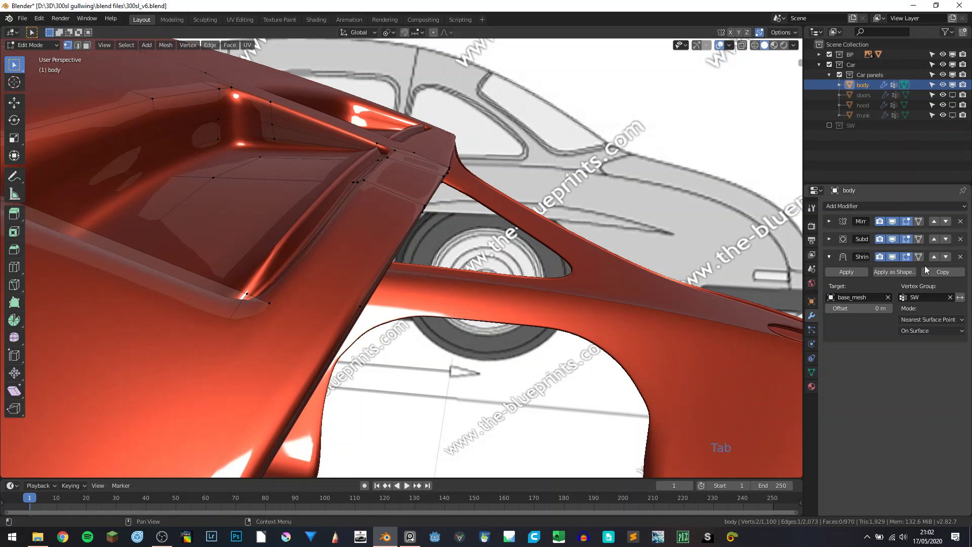
{"action": "left_click", "coordinate": [894, 257]}
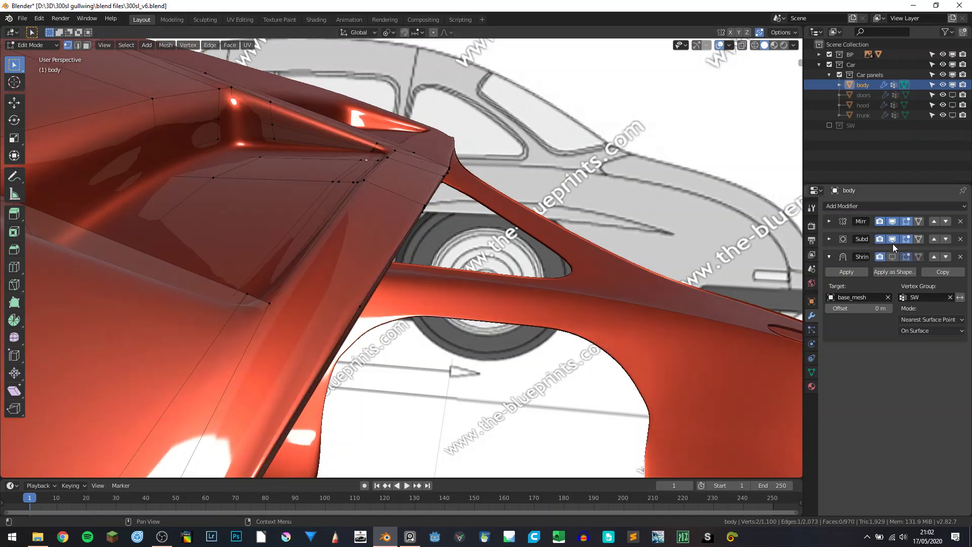
{"action": "left_click", "coordinate": [893, 241]}
- Select the inner vertex row along the flap's gap and remove it from the SW vertex group
{"action": "left_click", "coordinate": [812, 373]}
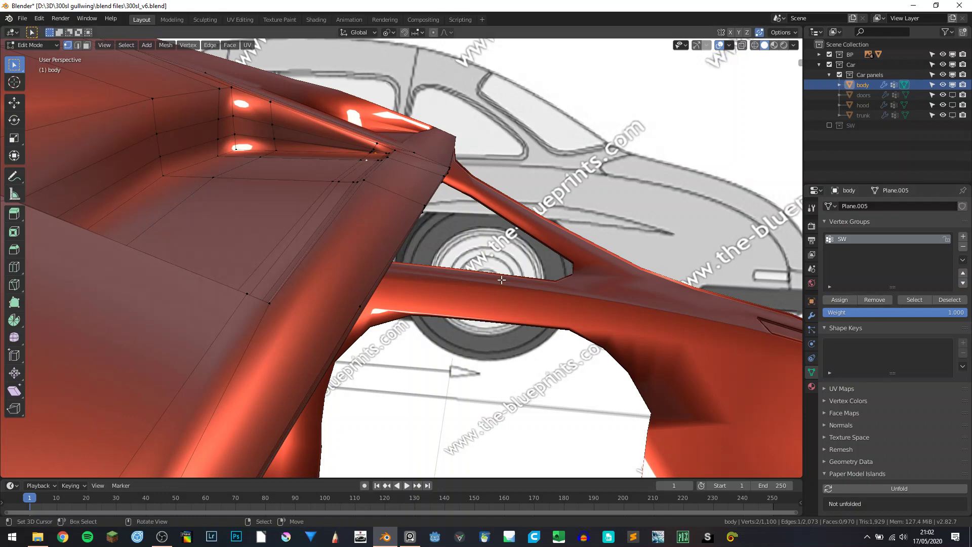
{"action": "middle_click_drag", "start_coordinate": [375, 208], "coordinate": [324, 109]}
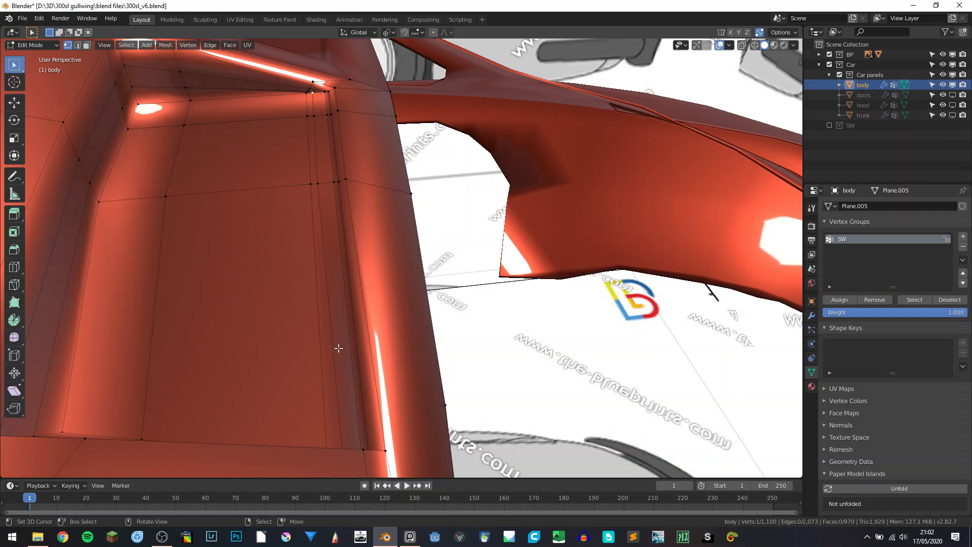
{"action": "middle_click_drag", "start_coordinate": [338, 349], "coordinate": [579, 387]}
{"action": "left_click", "coordinate": [649, 321], "text": "ctrl"}
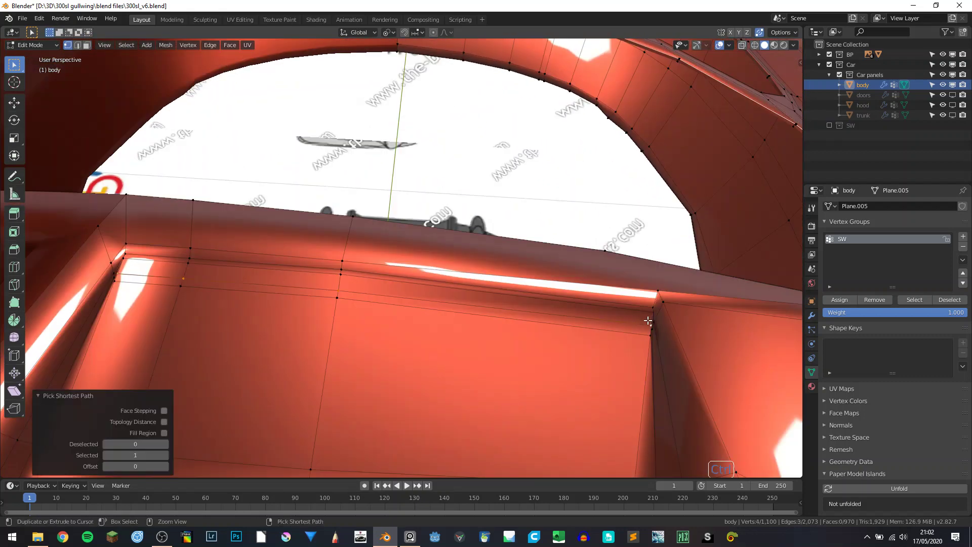
{"action": "left_click", "coordinate": [879, 299]}
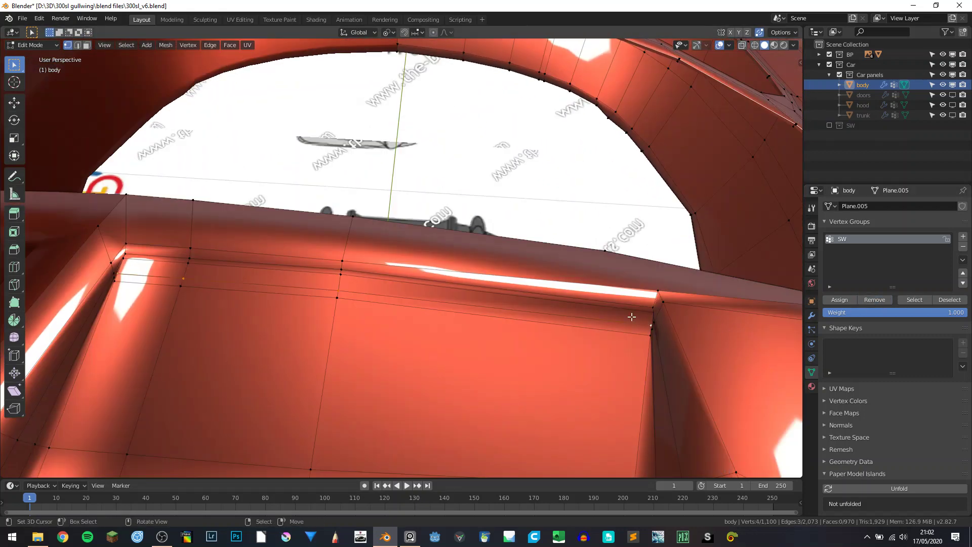
- Re-enable the viewport display of the body's Subdivision and Shrinkwrap modifiers in Object Mode and view both vents
{"action": "key", "text": "Tab"}
{"action": "left_click", "coordinate": [812, 316]}
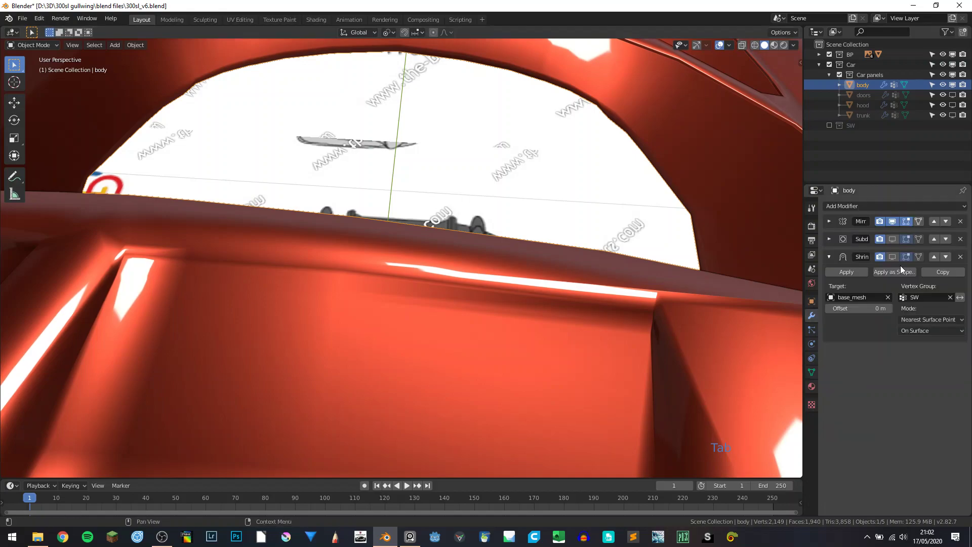
{"action": "left_click", "coordinate": [893, 257]}
{"action": "left_click", "coordinate": [893, 257]}
{"action": "middle_click_drag", "start_coordinate": [658, 263], "coordinate": [512, 254]}
{"action": "scroll", "coordinate": [461, 275], "scroll_direction": "up", "scroll_amount": 4}
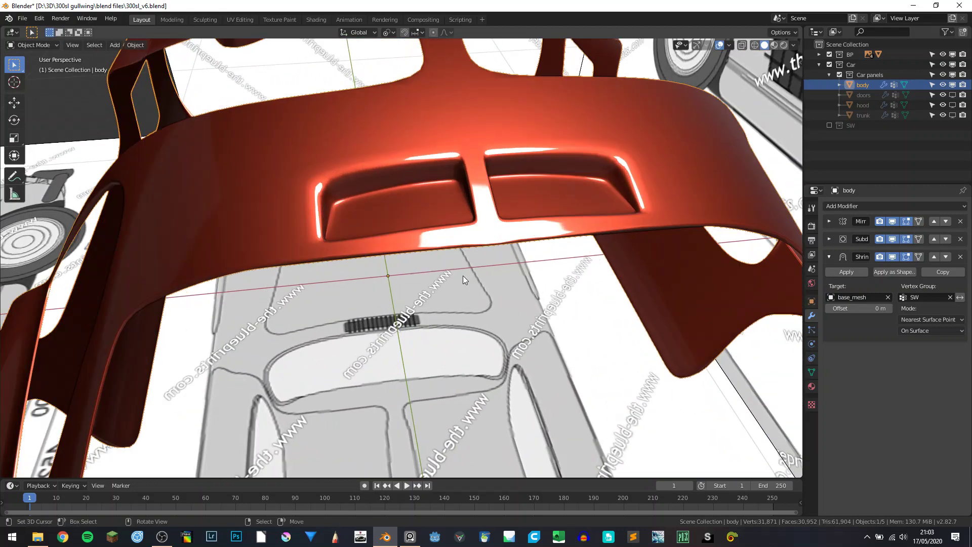
- Select the stacked vertices at the centre of the rear window's edge from above and move them about -0.0013 m along Y
{"action": "key", "text": "Tab"}
{"action": "key", "text": "KP_7"}
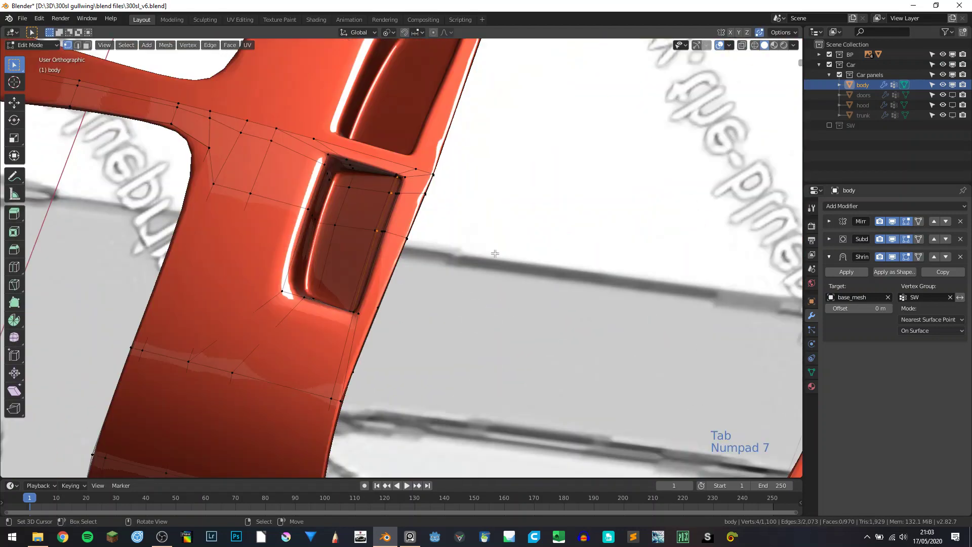
{"action": "scroll", "coordinate": [393, 226], "scroll_direction": "up", "scroll_amount": 5}
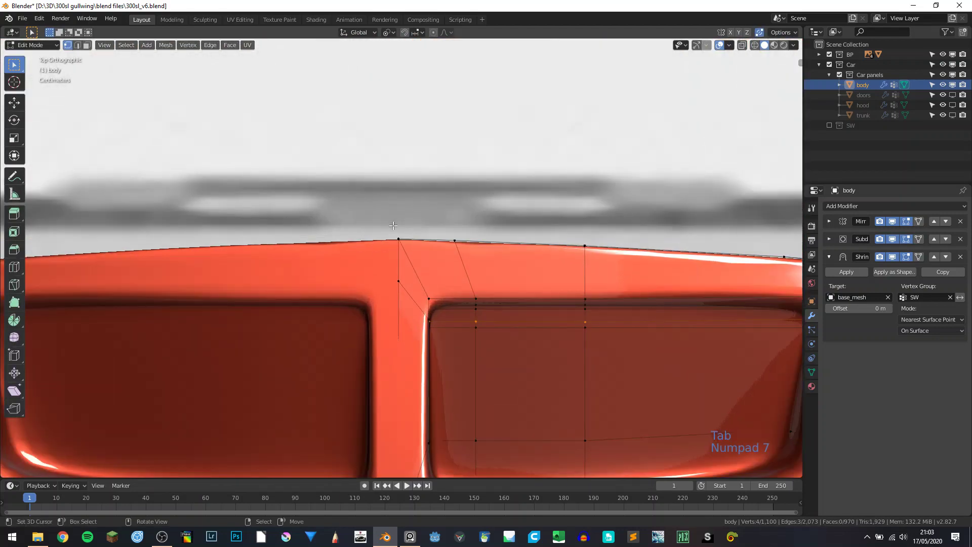
{"action": "key", "text": "a"}
{"action": "key", "text": "a"}
{"action": "key", "text": "a"}
{"action": "key", "text": "shift+z"}
{"action": "key", "text": "c"}
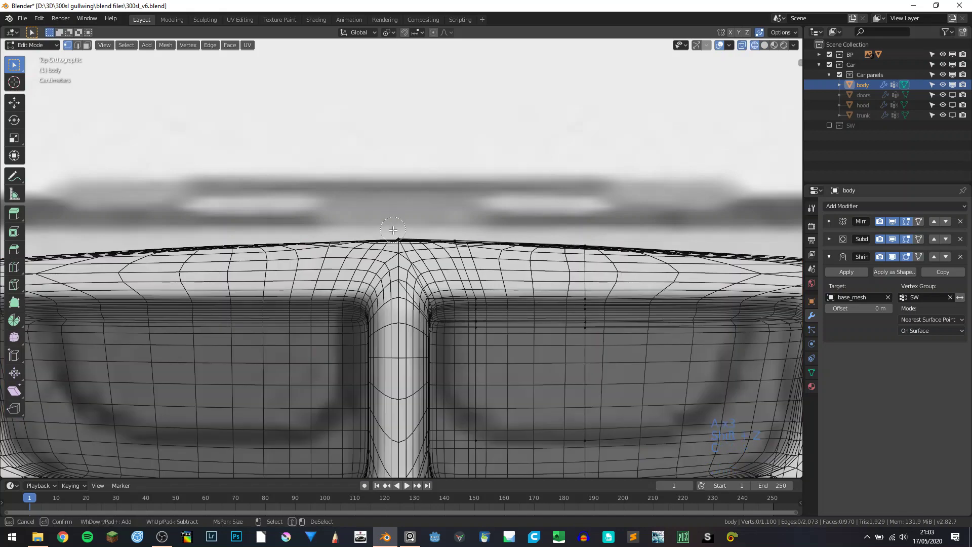
{"action": "left_click", "coordinate": [398, 234]}
{"action": "right_click", "coordinate": [399, 233]}
{"action": "key", "text": "shift+z"}
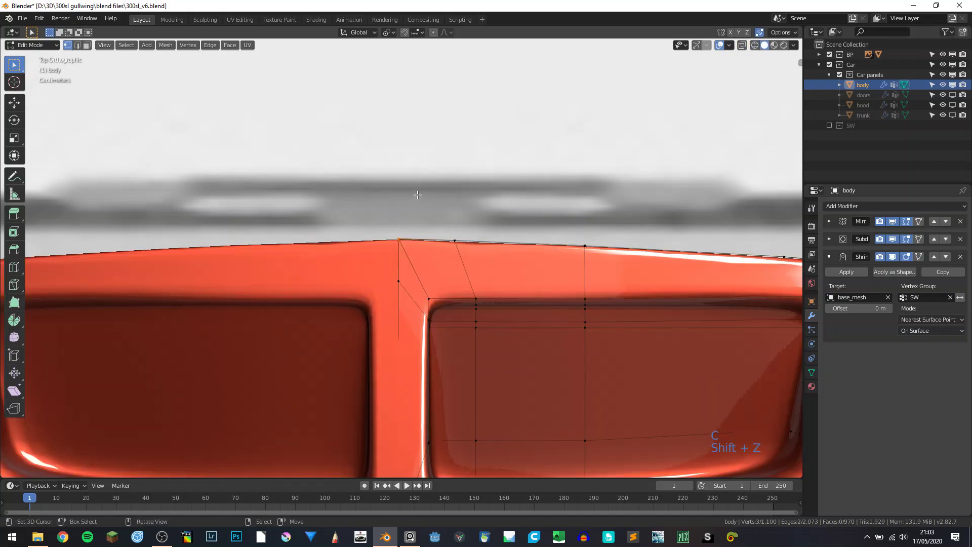
{"action": "key", "text": "g"}
{"action": "key", "text": "y"}
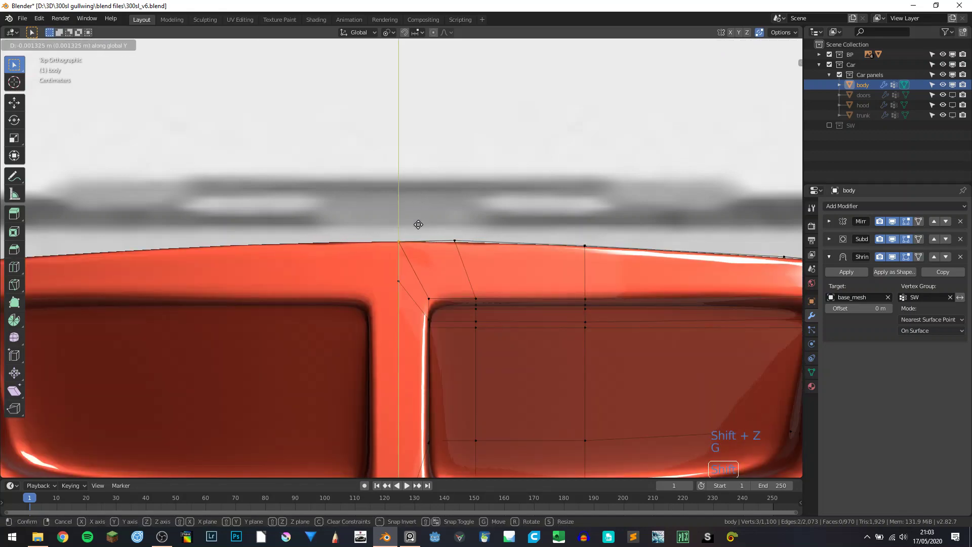
{"action": "left_click", "coordinate": [418, 225]}
- Examine the vents and the rear window edge from above and from the side, with overlays hidden
{"action": "key", "text": "Tab"}
{"action": "middle_click_drag", "start_coordinate": [418, 225], "coordinate": [278, 202]}
{"action": "key", "text": "KP_7"}
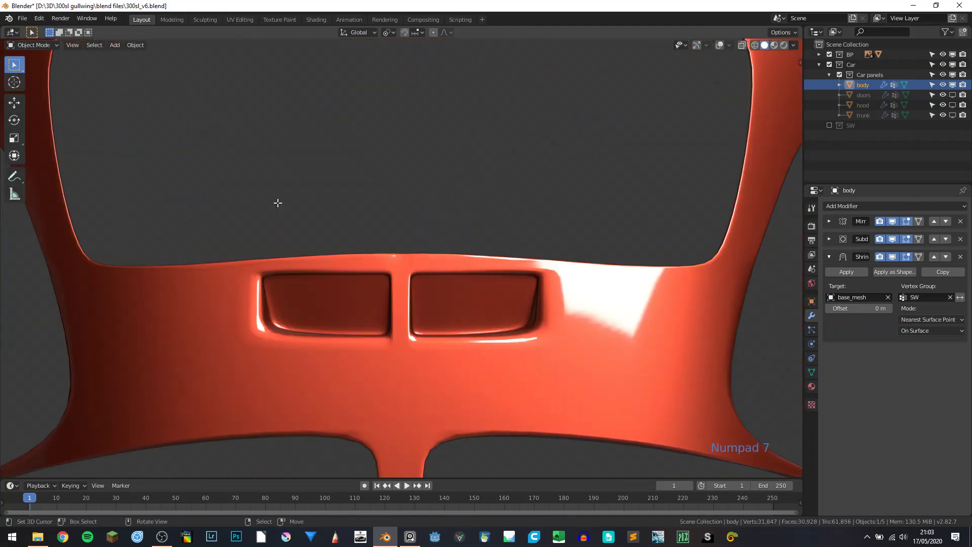
{"action": "key", "text": "Tab"}
{"action": "scroll", "coordinate": [369, 256], "scroll_direction": "up", "scroll_amount": 2}
{"action": "scroll", "coordinate": [458, 209], "scroll_direction": "down", "scroll_amount": 6}
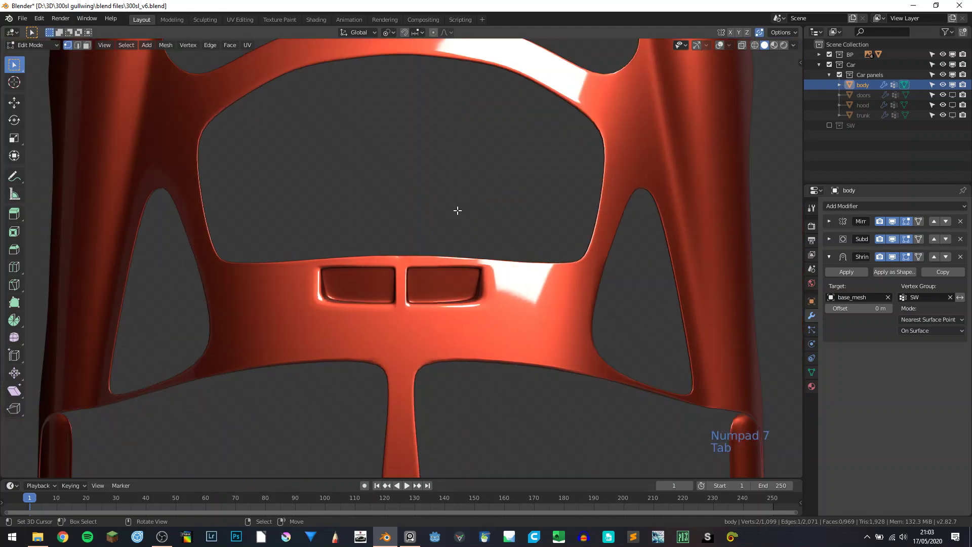
{"action": "scroll", "coordinate": [458, 211], "scroll_direction": "up", "scroll_amount": 3}
{"action": "scroll", "coordinate": [457, 210], "scroll_direction": "up", "scroll_amount": 2}
{"action": "middle_click_drag", "start_coordinate": [456, 211], "coordinate": [309, 129]}
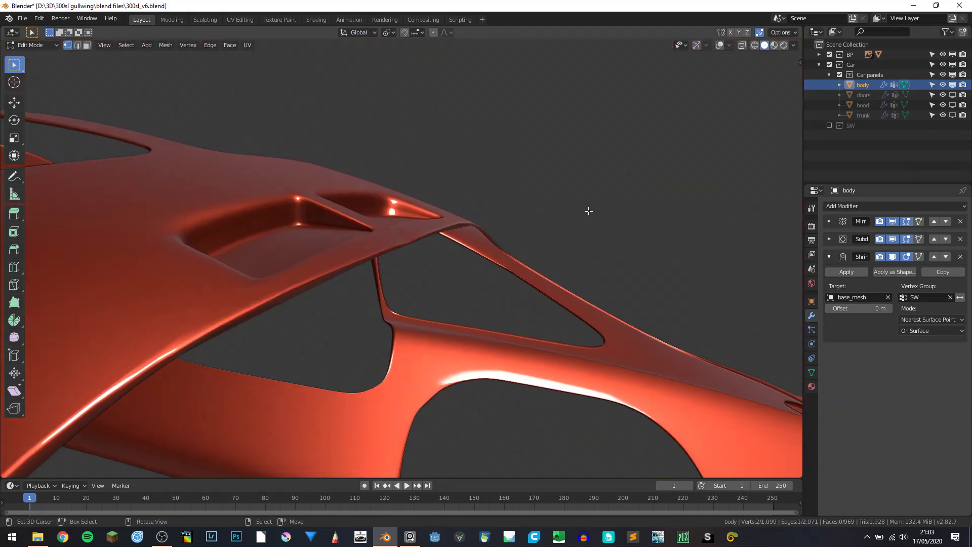
{"action": "left_click", "coordinate": [811, 372]}
{"action": "key", "text": "alt+z"}
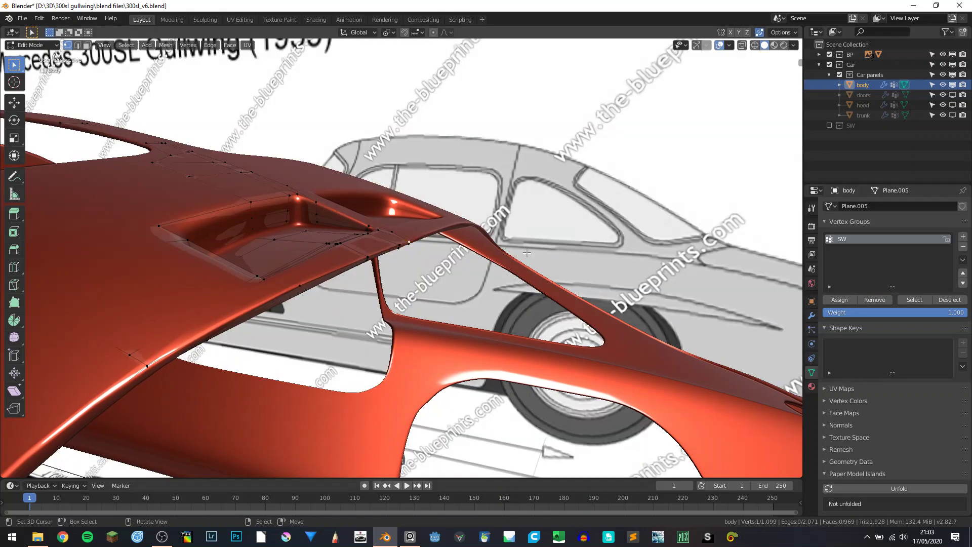
{"action": "key", "text": "alt+z"}
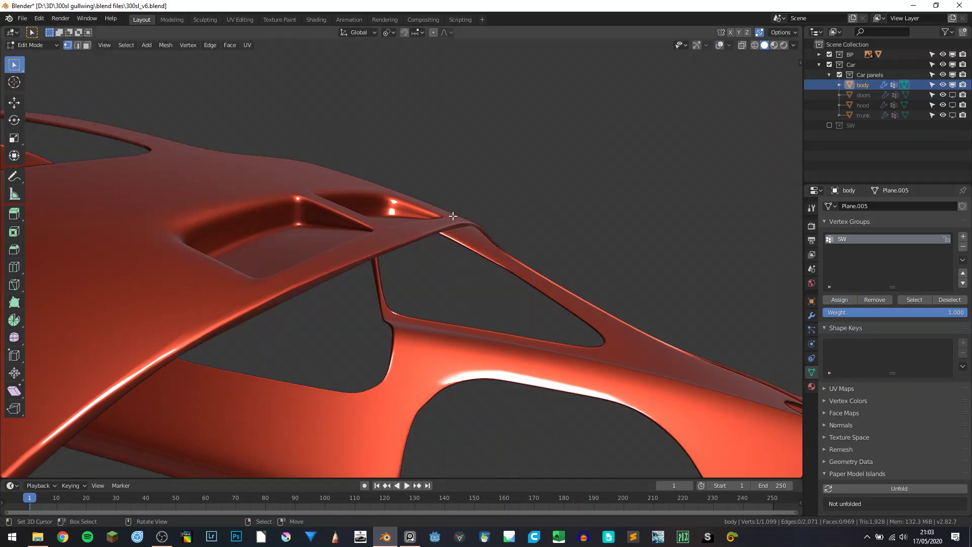
{"action": "middle_click_drag", "start_coordinate": [436, 258], "coordinate": [372, 280]}
- Leave Edit Mode on the body and save the file
{"action": "key", "text": "Tab"}
{"action": "scroll", "coordinate": [430, 256], "scroll_direction": "down", "scroll_amount": 5}
{"action": "key", "text": "ctrl+s"}
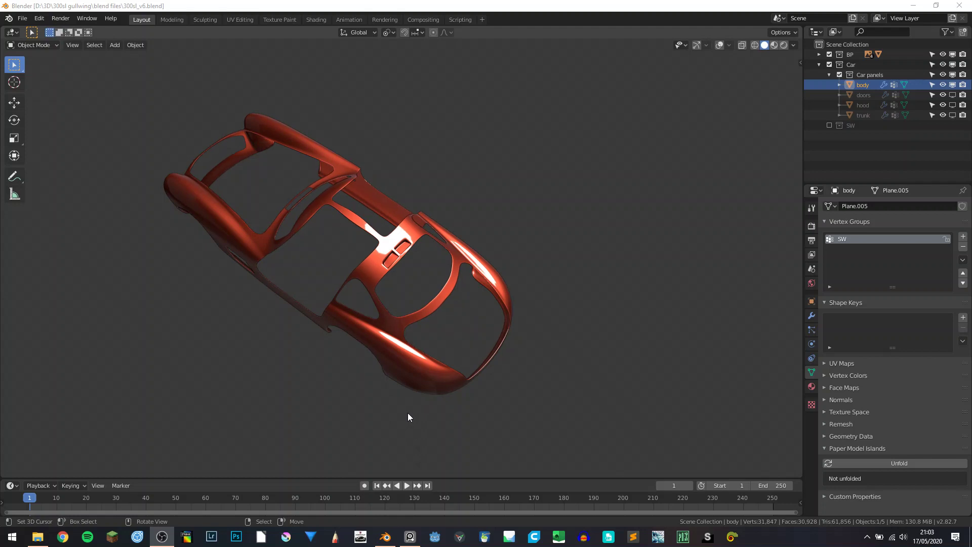
- Turn the viewport overlays back on and unhide the doors, hood and trunk panels
{"action": "middle_click_drag", "start_coordinate": [301, 302], "coordinate": [354, 282]}
{"action": "key", "text": "shift+alt+z"}
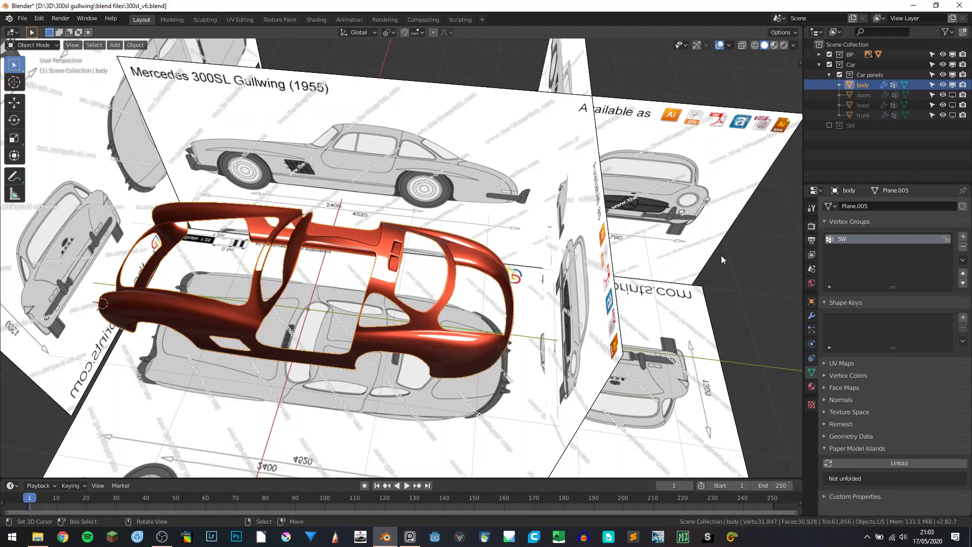
{"action": "left_click", "coordinate": [952, 95]}
{"action": "left_click", "coordinate": [953, 105]}
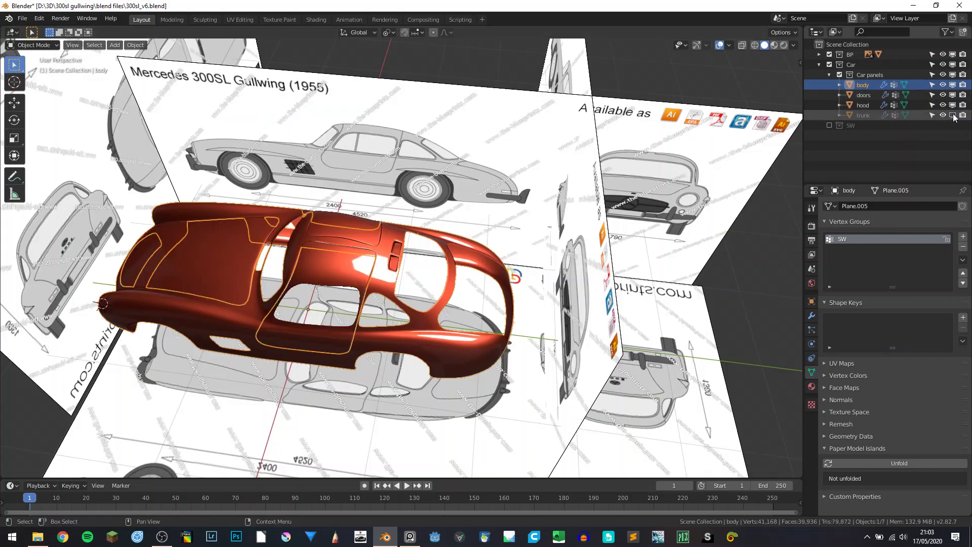
{"action": "left_click", "coordinate": [952, 115]}
- Select the hood, open it in Edit Mode from the top view, and save the file
{"action": "left_click", "coordinate": [217, 249]}
{"action": "key", "text": "KP_Decimal"}
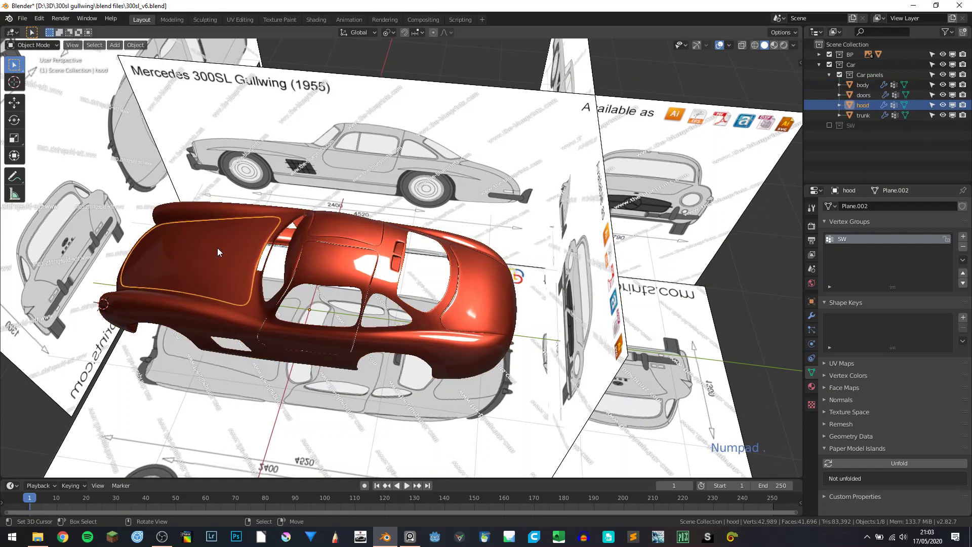
{"action": "key", "text": "KP_7"}
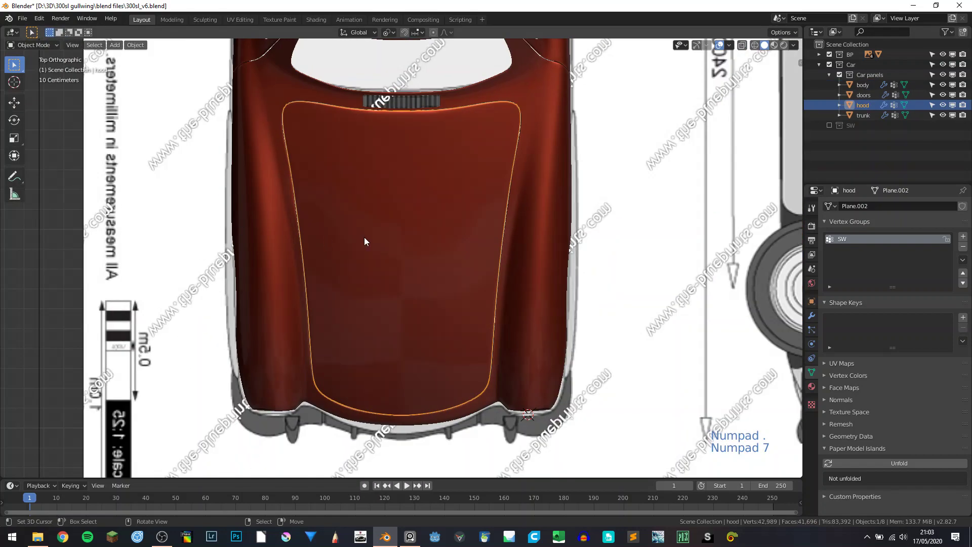
{"action": "key", "text": "Tab"}
{"action": "scroll", "coordinate": [458, 235], "scroll_direction": "up", "scroll_amount": 3}
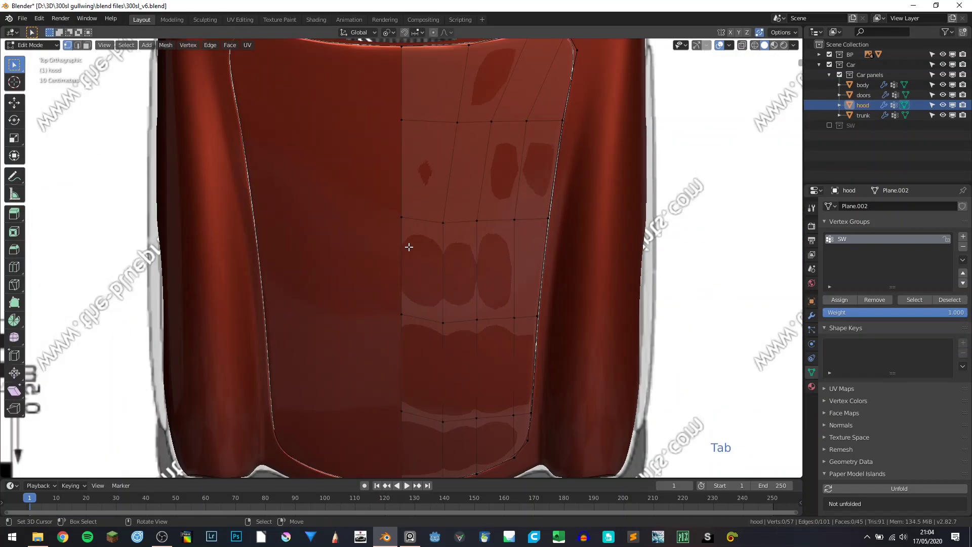
{"action": "scroll", "coordinate": [458, 235], "scroll_direction": "down", "scroll_amount": 2}
{"action": "key", "text": "ctrl+s"}
{"action": "scroll", "coordinate": [434, 261], "scroll_direction": "down", "scroll_amount": 2}
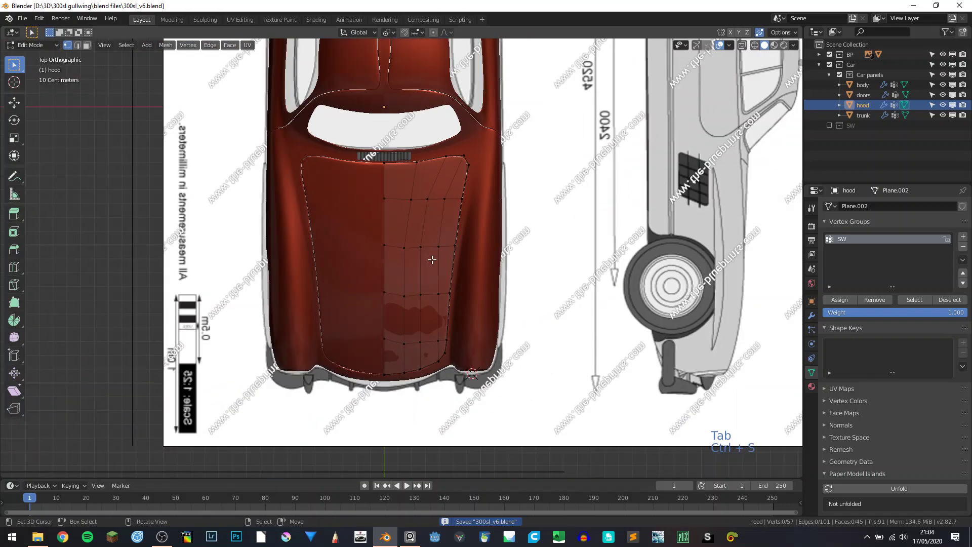
- Return to Object Mode and examine the hood and assembled body panels from the side and front
{"action": "key", "text": "Tab"}
{"action": "scroll", "coordinate": [453, 280], "scroll_direction": "down", "scroll_amount": 2}
{"action": "middle_click_drag", "start_coordinate": [453, 281], "coordinate": [483, 359]}
{"action": "scroll", "coordinate": [388, 219], "scroll_direction": "up", "scroll_amount": 6}
{"action": "scroll", "coordinate": [460, 276], "scroll_direction": "down", "scroll_amount": 1}
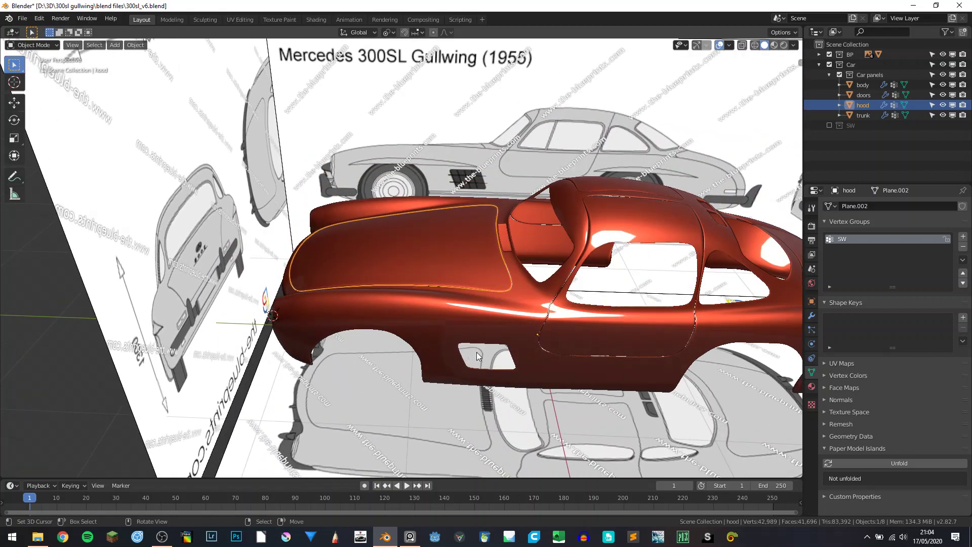
{"action": "middle_click_drag", "start_coordinate": [460, 176], "coordinate": [379, 363]}
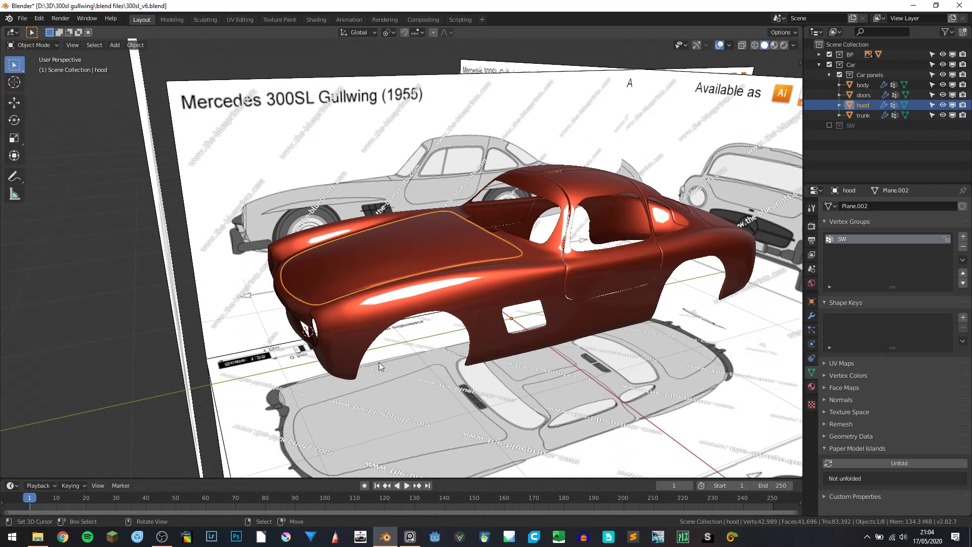
{"action": "middle_click_drag", "start_coordinate": [365, 285], "coordinate": [353, 269]}
- Inspect the hood's wireframe against the surrounding body from above, ending in solid shading
{"action": "key", "text": "KP_7"}
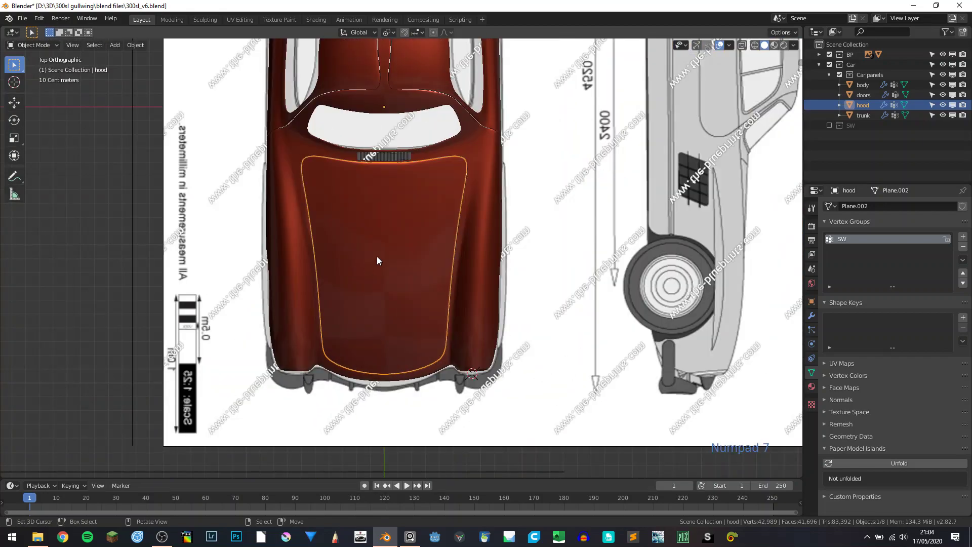
{"action": "key", "text": "shift+z"}
{"action": "scroll", "coordinate": [378, 255], "scroll_direction": "up", "scroll_amount": 5}
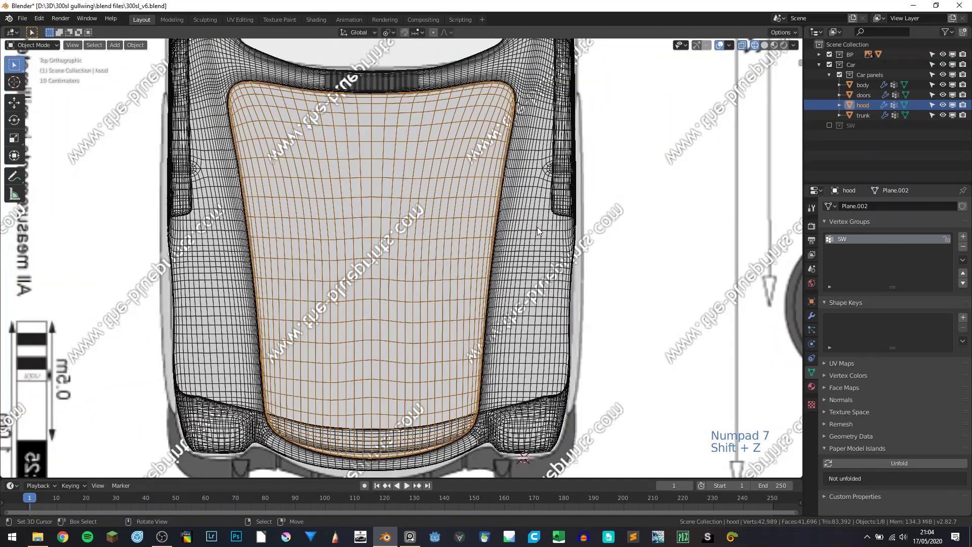
{"action": "scroll", "coordinate": [487, 302], "scroll_direction": "down", "scroll_amount": 3}
{"action": "key", "text": "shift+z"}
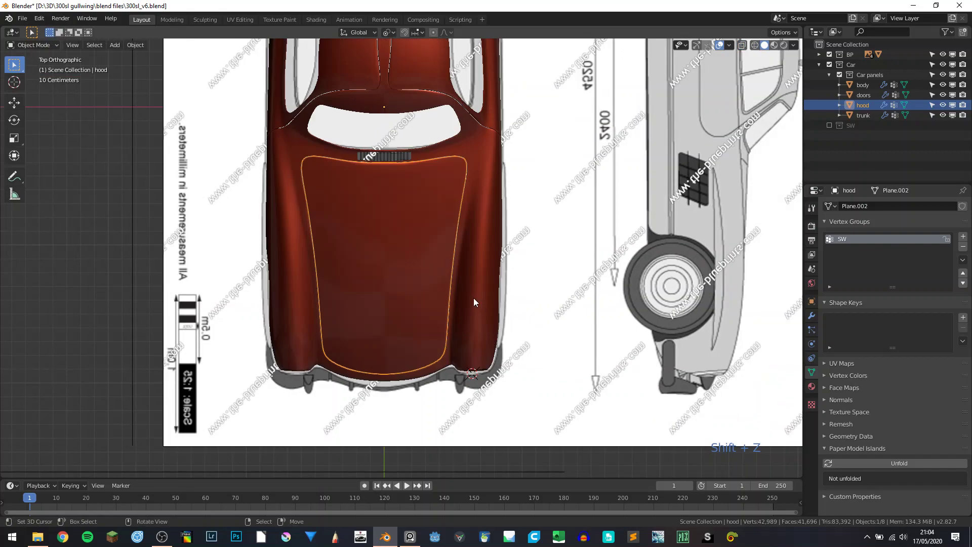
- Examine the hood's fit and mesh flow against the surrounding body in solid and wireframe shading, from above and in perspective
{"action": "scroll", "coordinate": [471, 298], "scroll_direction": "up", "scroll_amount": 2}
{"action": "middle_click_drag", "start_coordinate": [469, 297], "coordinate": [436, 244]}
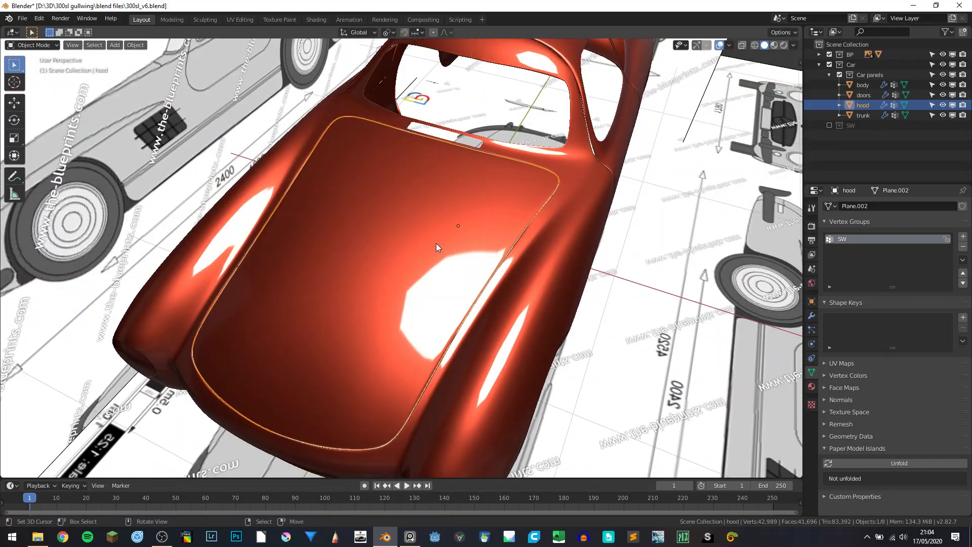
{"action": "key", "text": "KP_7"}
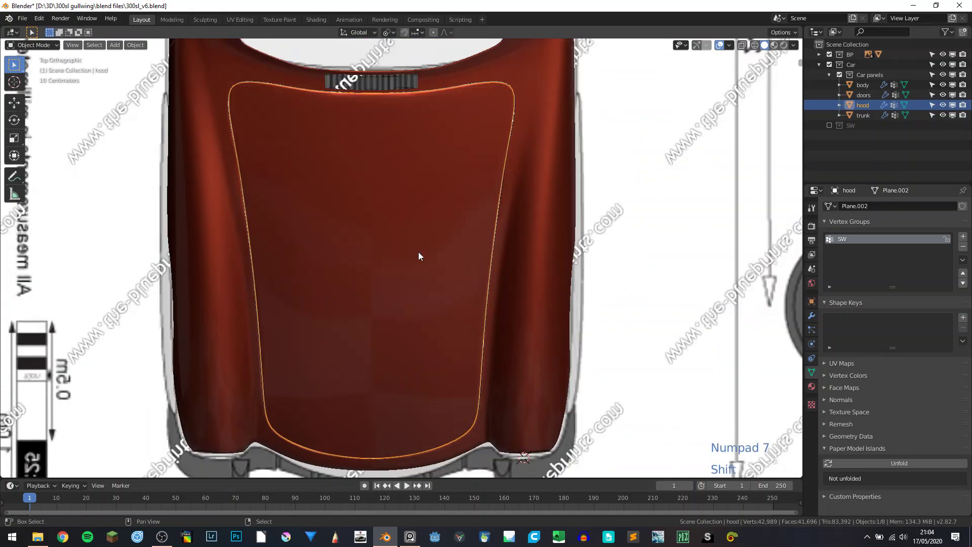
{"action": "scroll", "coordinate": [418, 251], "scroll_direction": "down", "scroll_amount": 2}
{"action": "key", "text": "shift+z"}
{"action": "key", "text": "shift+z"}
{"action": "key", "text": "shift+z"}
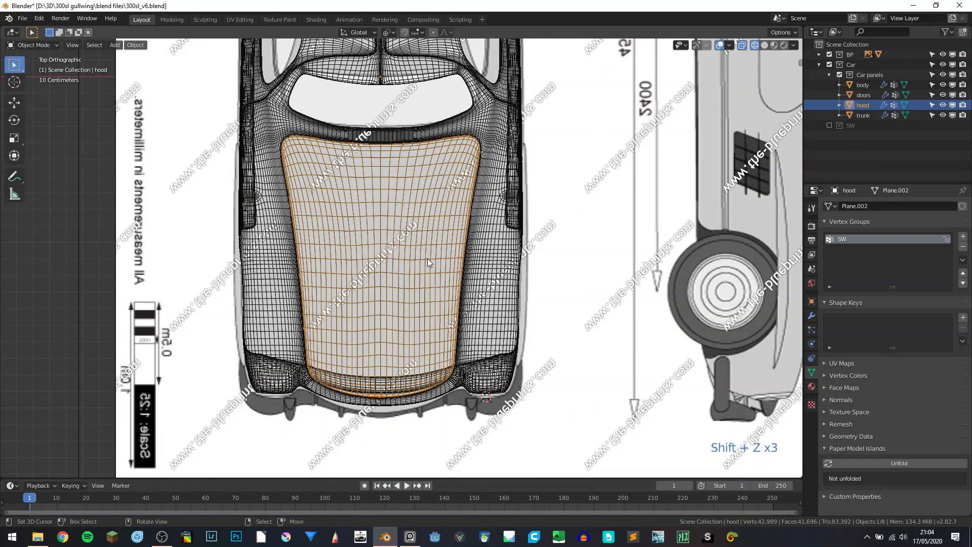
{"action": "key", "text": "shift+z"}
{"action": "middle_click_drag", "start_coordinate": [427, 254], "coordinate": [293, 209]}
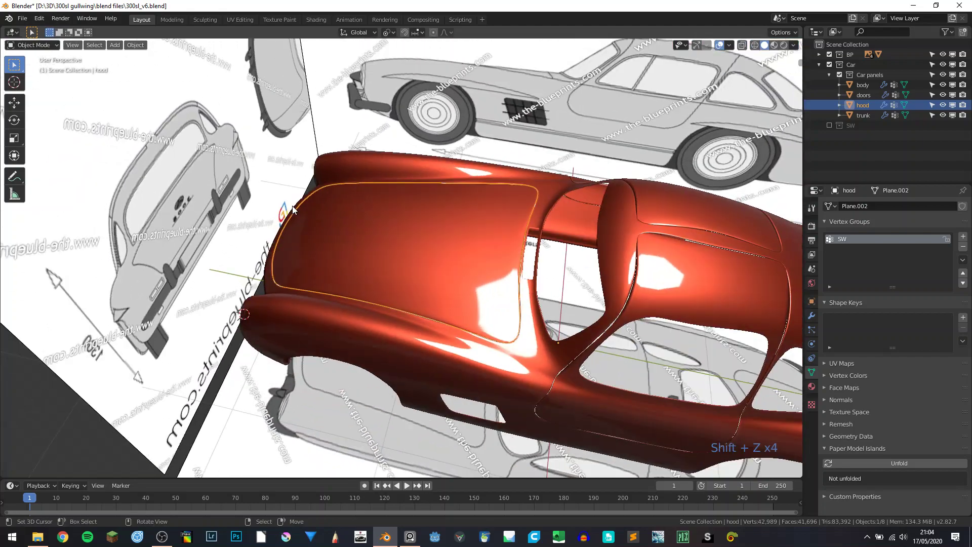
- Hide the hood, doors and trunk panels so that only the main body remains
{"action": "scroll", "coordinate": [410, 246], "scroll_direction": "down", "scroll_amount": 4}
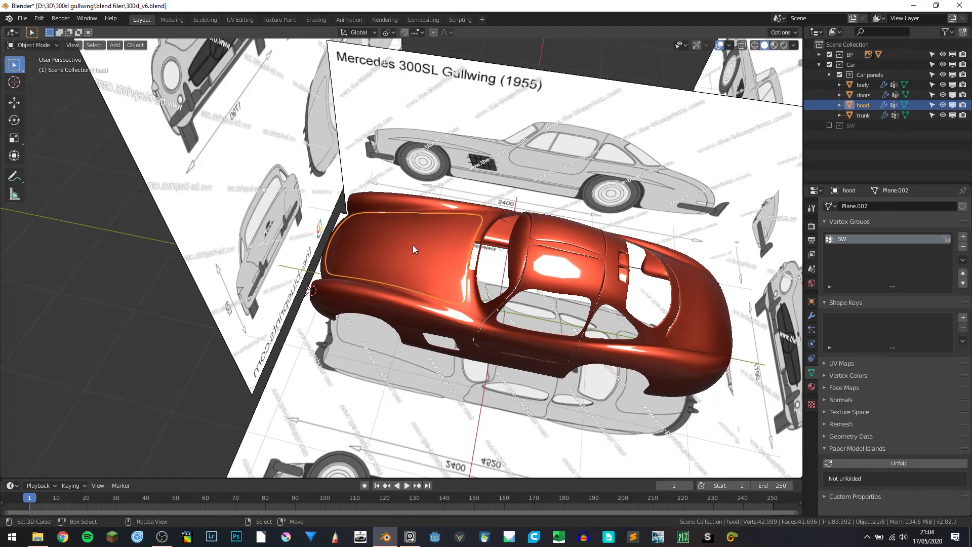
{"action": "key", "text": "h"}
{"action": "left_click", "coordinate": [562, 261]}
{"action": "key", "text": "h"}
{"action": "right_click", "coordinate": [694, 283]}
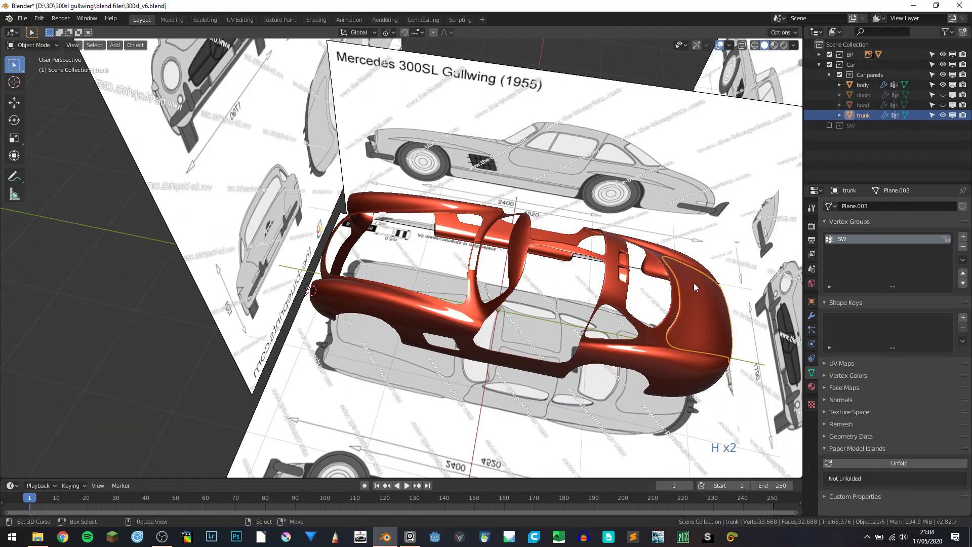
{"action": "key", "text": "h"}
- Inspect the isolated body shell with the viewport overlays toggled off and on, and save the file
{"action": "key", "text": "shift+alt+z"}
{"action": "key", "text": "shift+alt+z"}
{"action": "middle_click_drag", "start_coordinate": [591, 280], "coordinate": [453, 427]}
{"action": "key", "text": "ctrl+s"}
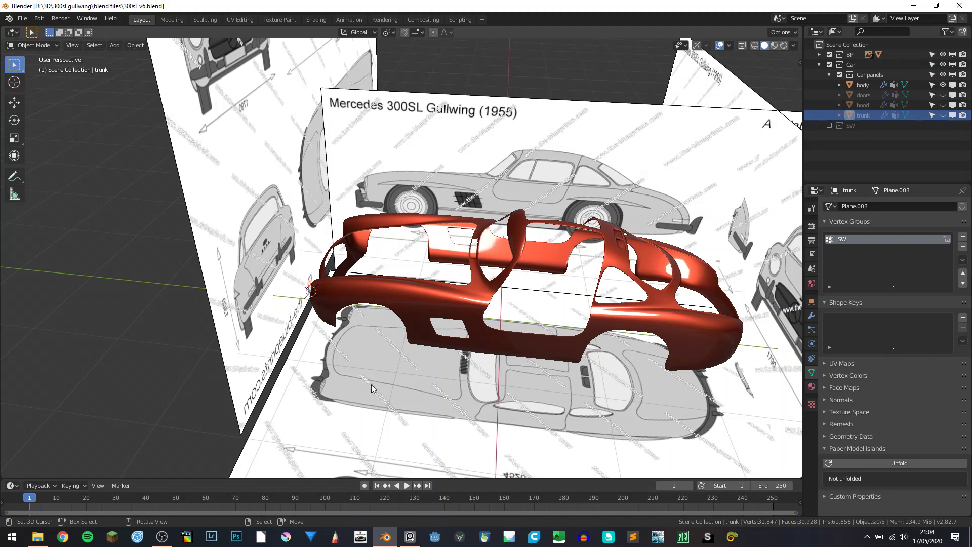
{"action": "middle_click_drag", "start_coordinate": [589, 305], "coordinate": [585, 335]}
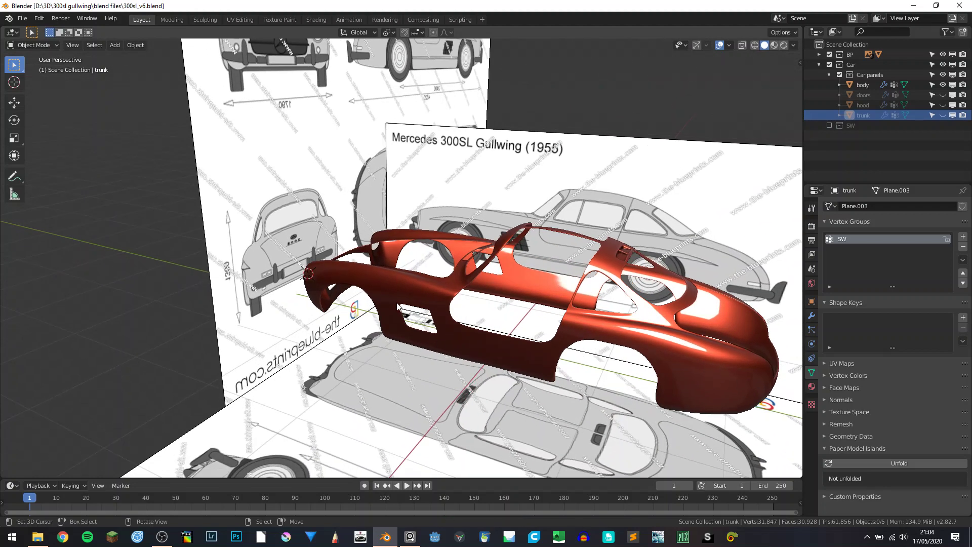